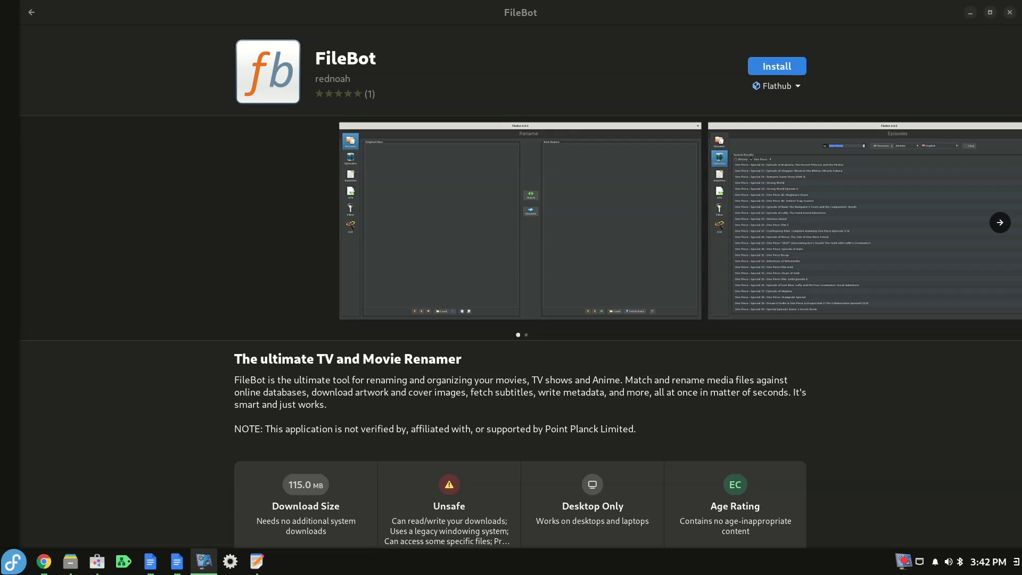
Check the available installation sources for FileBot on its software store page
double_click(730, 14)
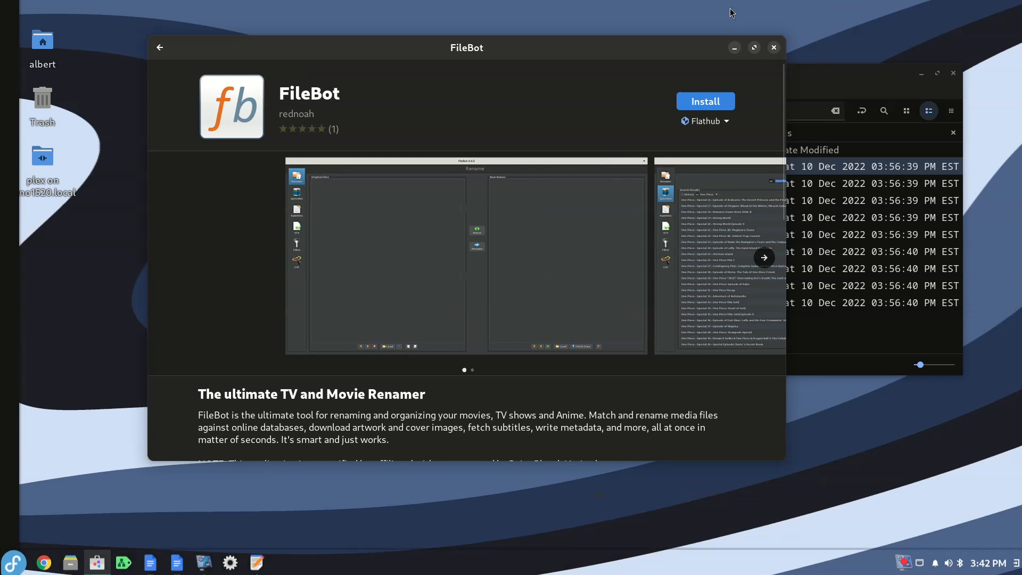
double_click(371, 50)
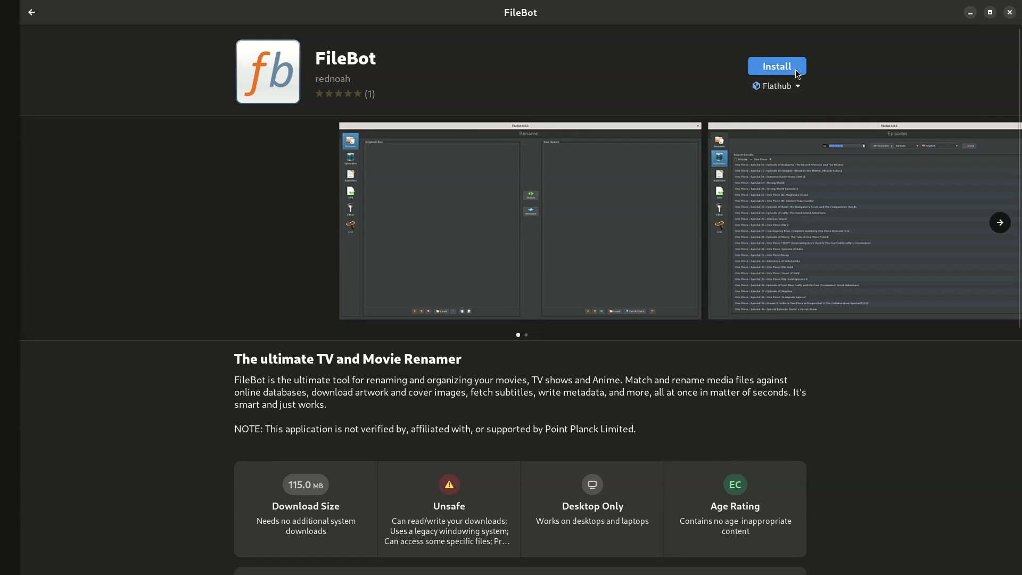
click(798, 90)
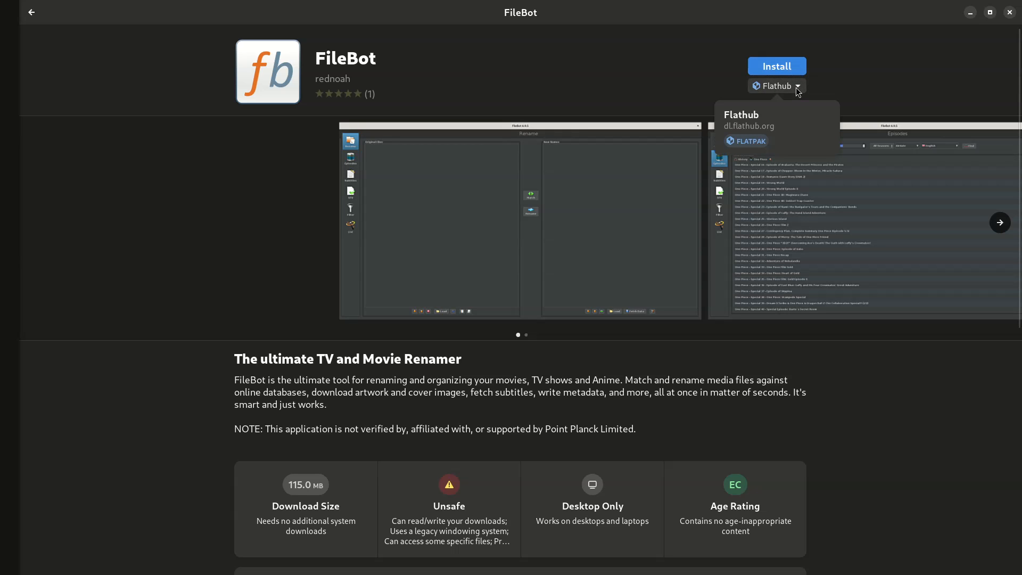
click(820, 90)
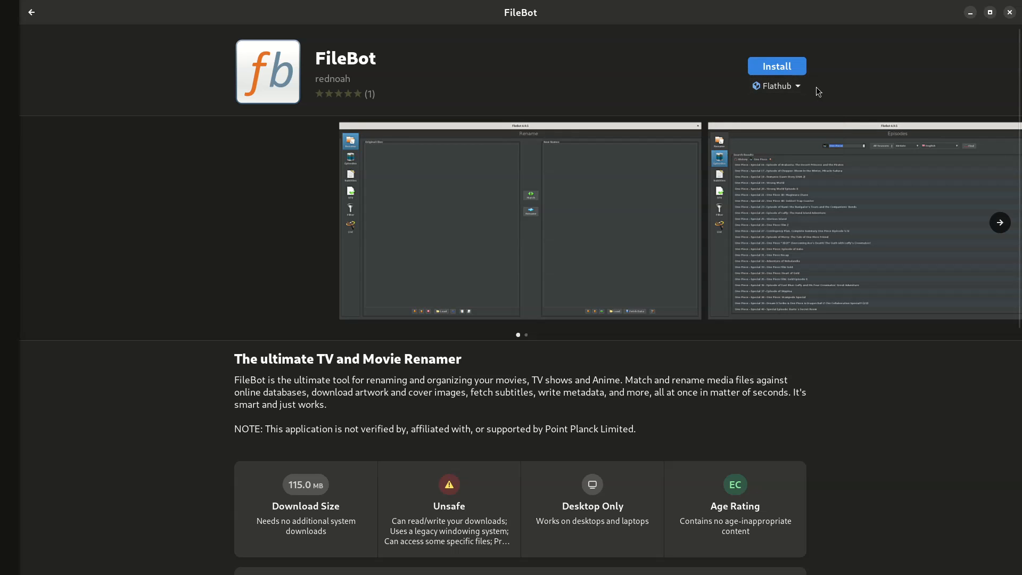
Search the software store for mediainfo and open the MediaInfo page
click(46, 19)
drag(443, 37, 288, 28)
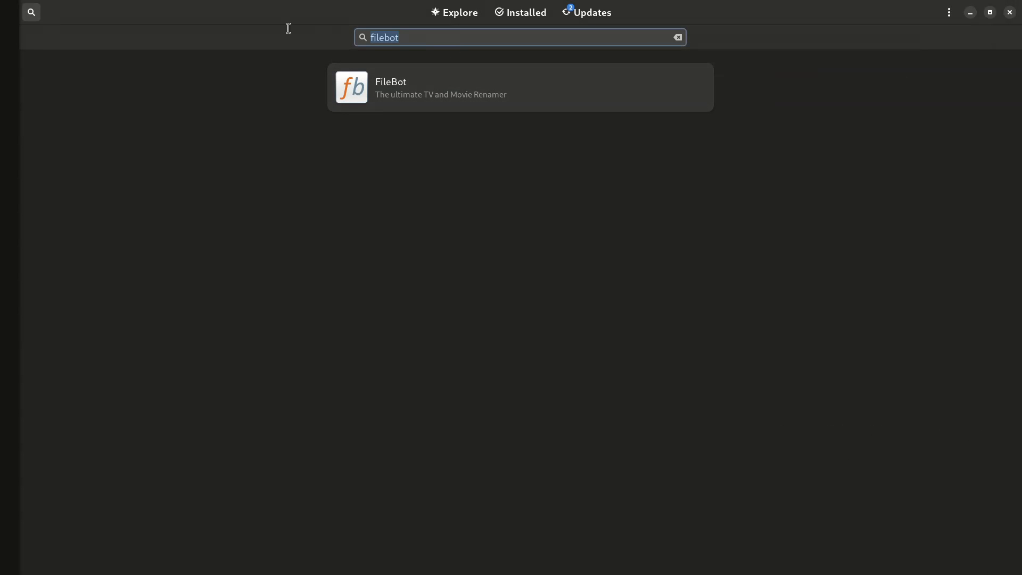
text(media)
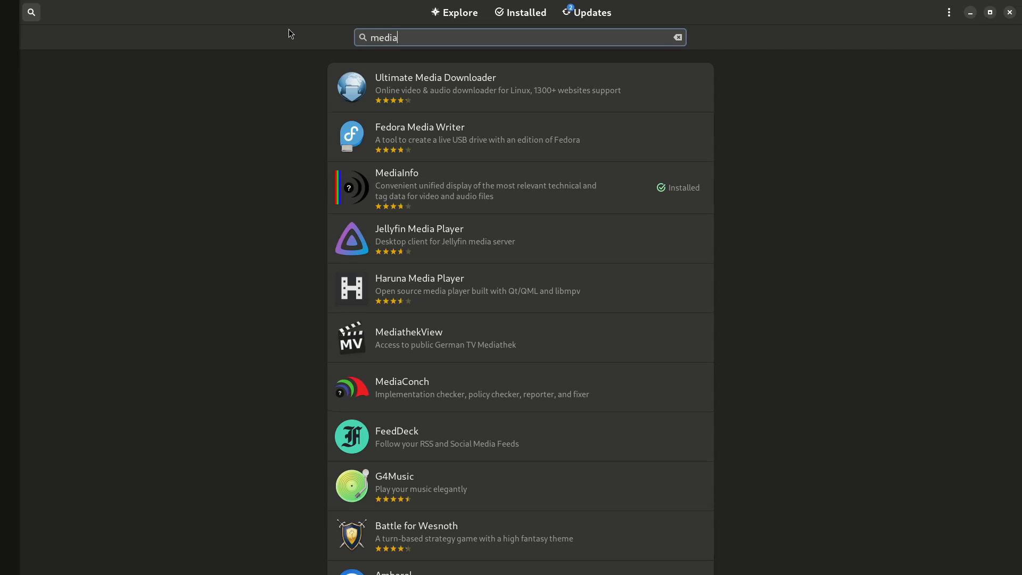
text(o)
key(BackSpace)
text(info)
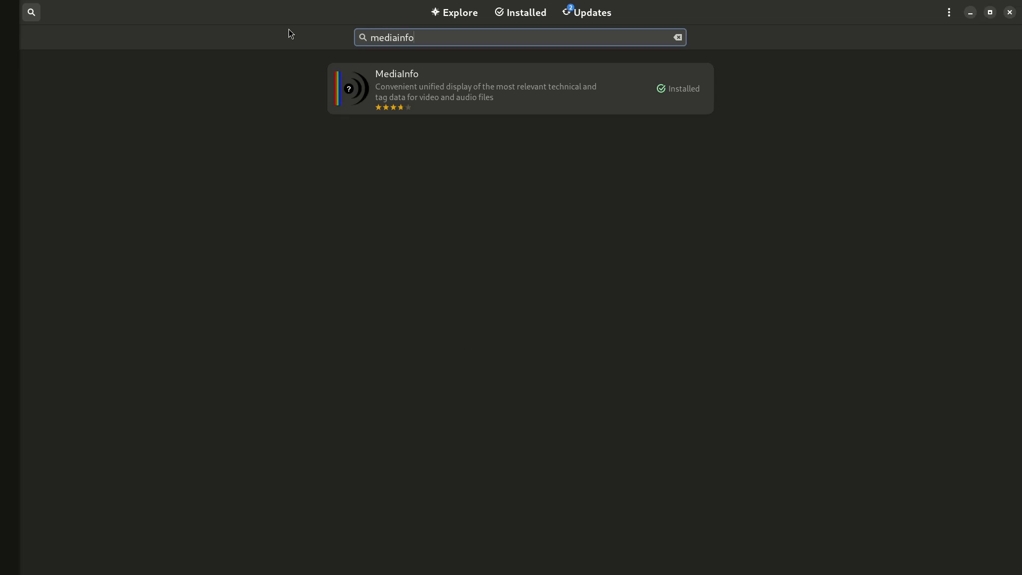
click(474, 100)
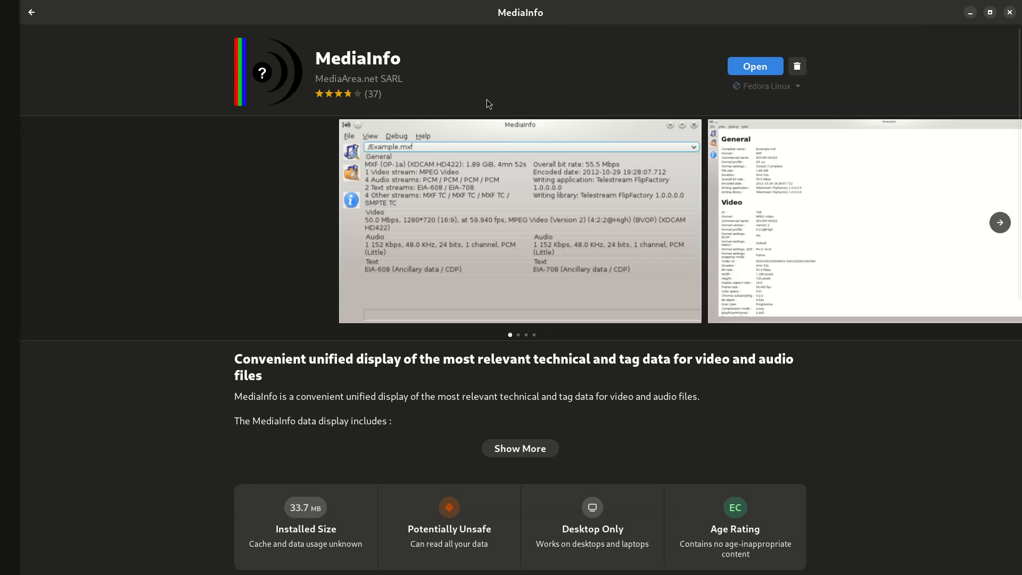
Check the available installation sources for MediaInfo, and close the software store
click(799, 89)
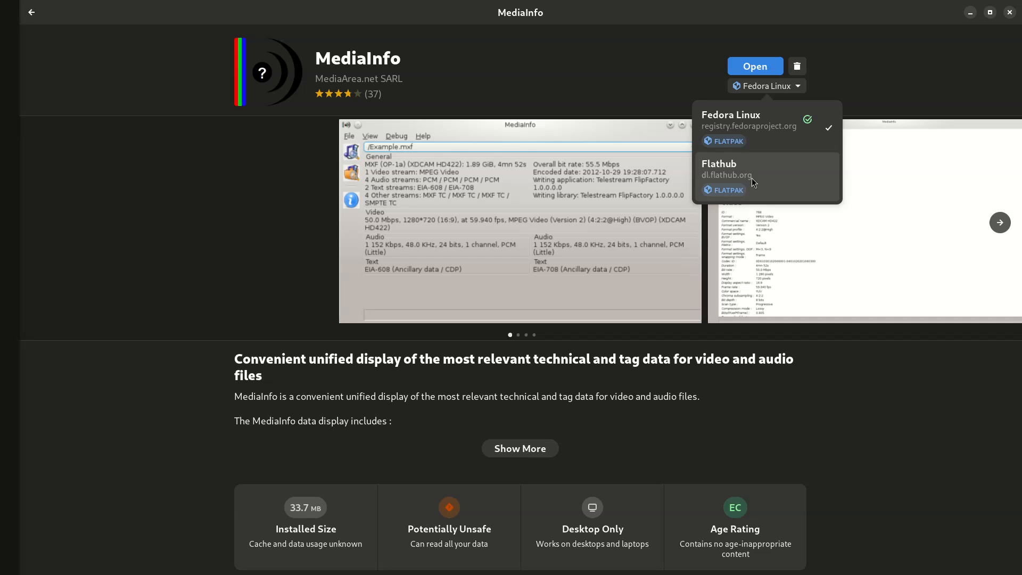
click(567, 49)
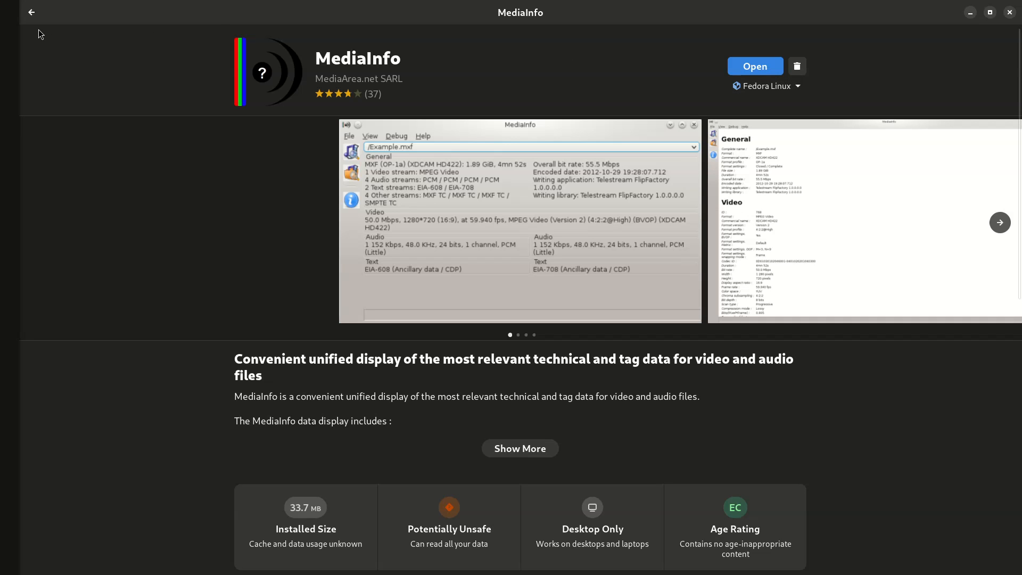
click(31, 12)
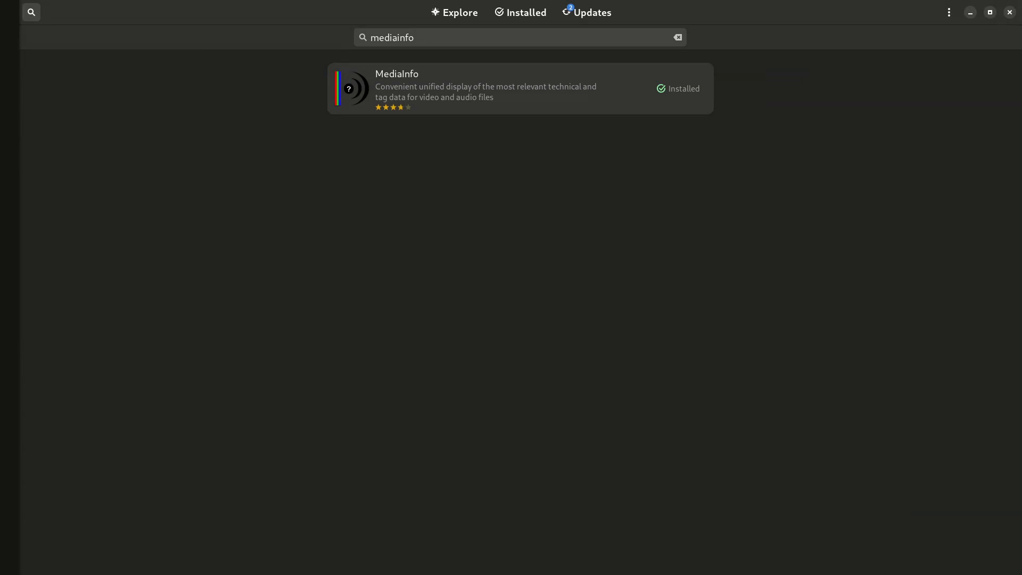
click(1009, 14)
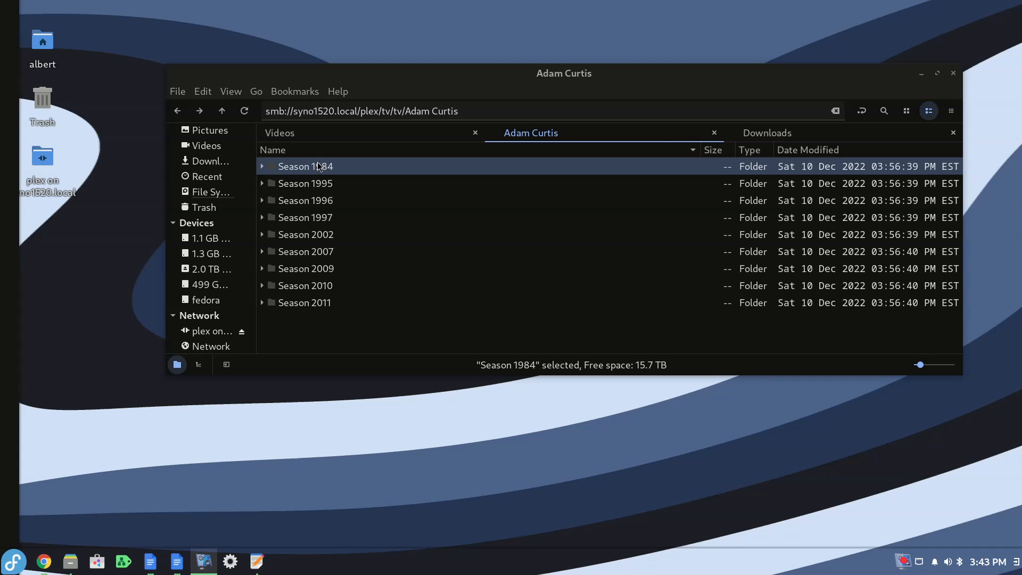
Examine the season folders inside the Adam Curtis show folder and return to the parent tv folder
click(177, 111)
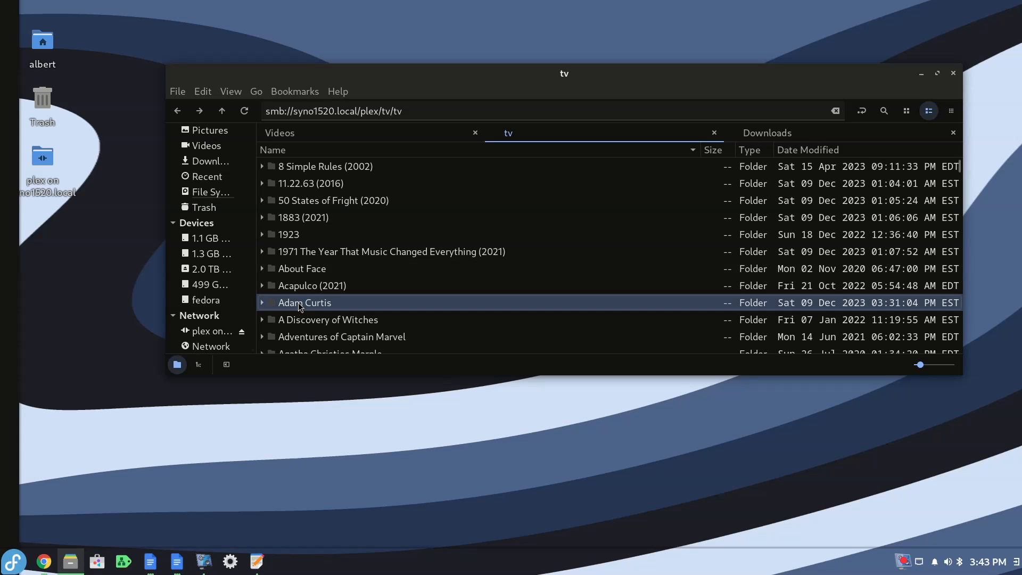
double_click(300, 305)
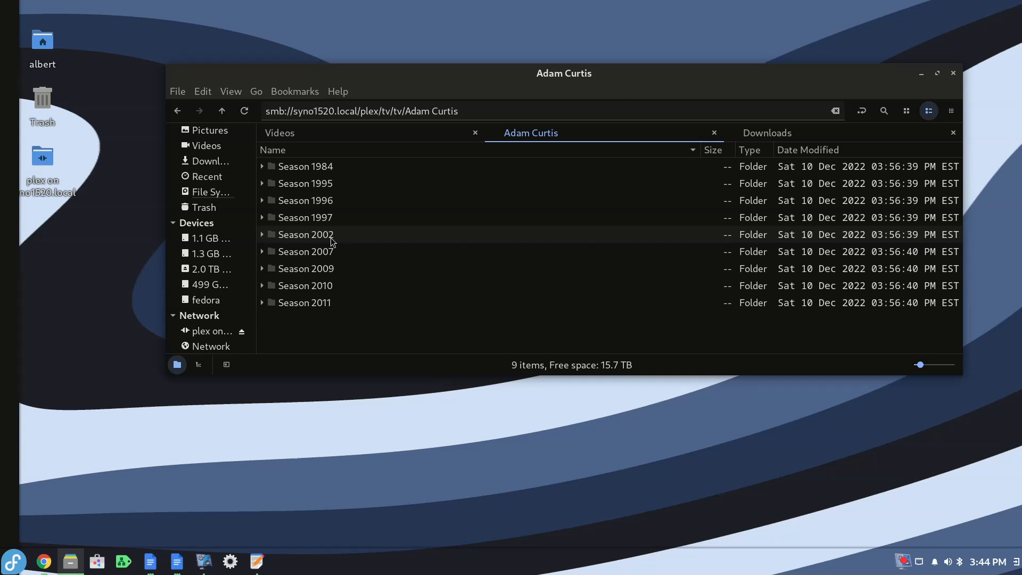
click(178, 111)
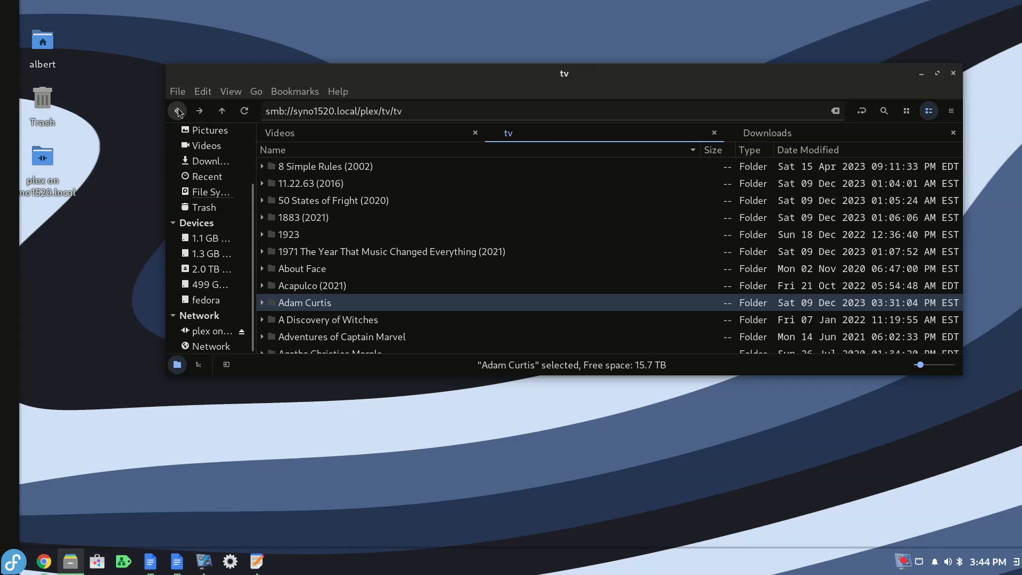
Open the Adam Curtis folder with FileBot and widen its window to span the desktop
right_click(300, 307)
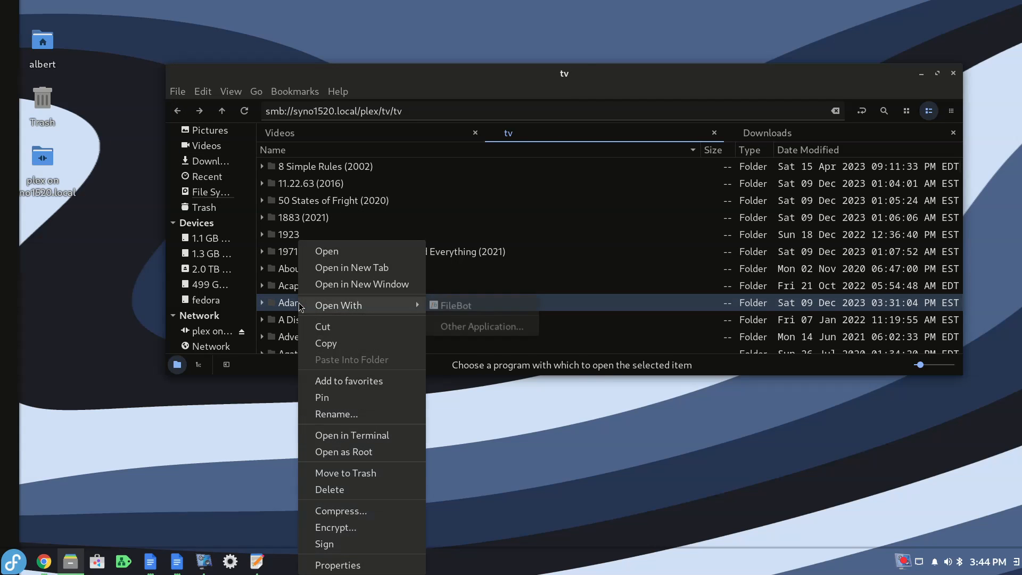
mouse_move(337, 299)
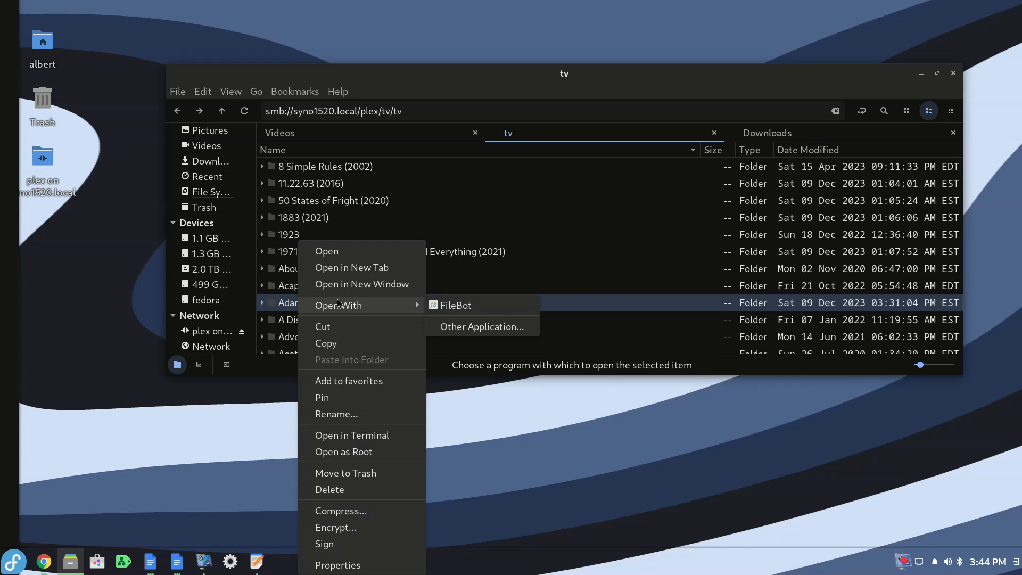
click(441, 304)
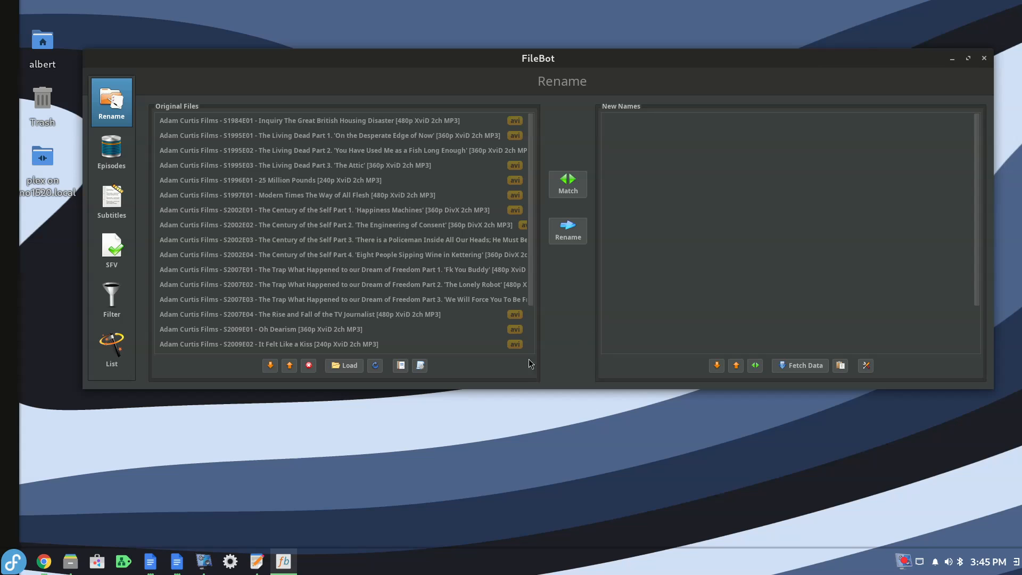
drag(83, 131, 21, 128)
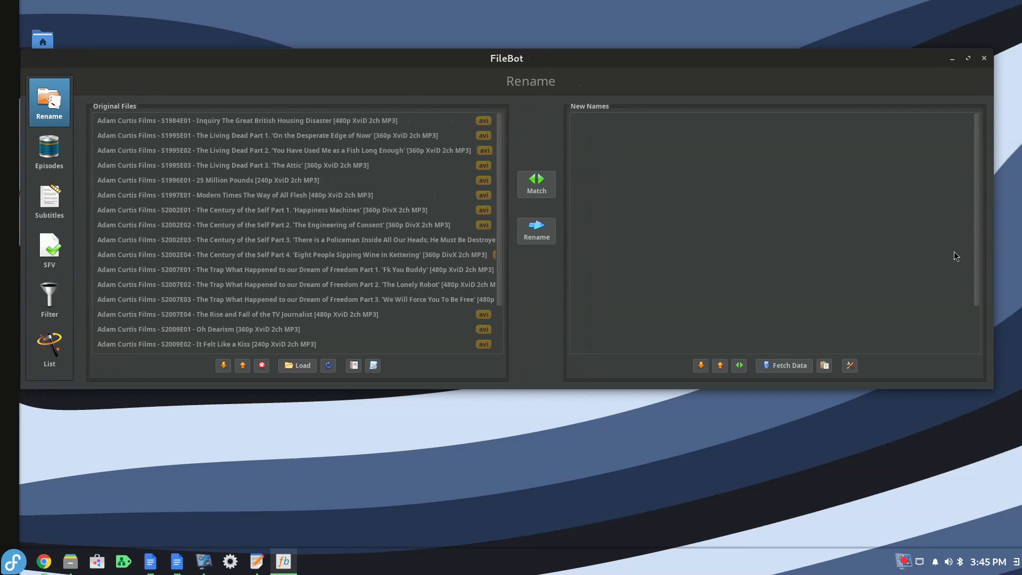
drag(994, 263, 1017, 263)
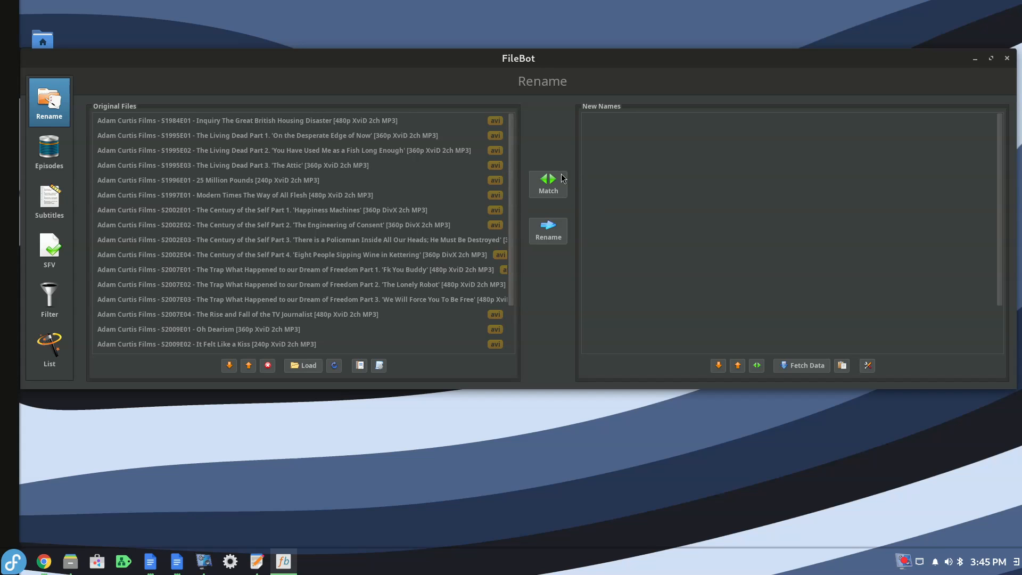
click(380, 366)
click(412, 367)
Try to match the files against TheMovieDB in episode mode with the series name Adam Curtis, and close FileBot
click(553, 192)
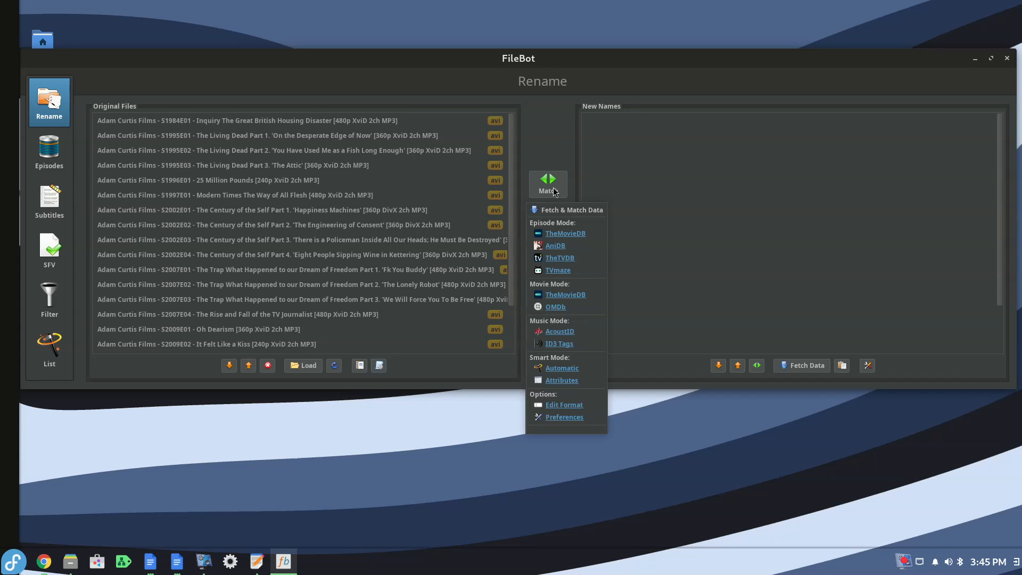
click(565, 234)
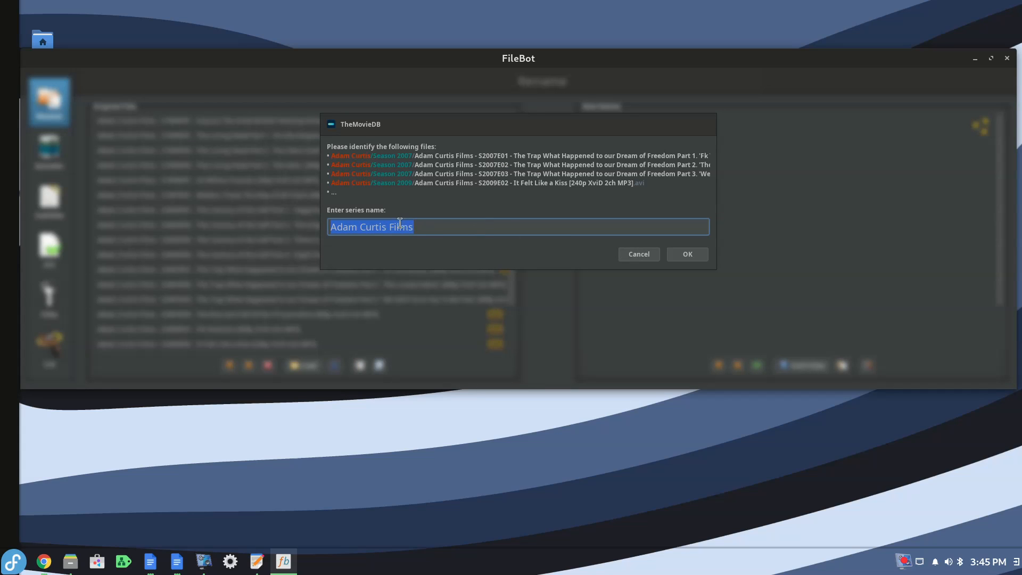
click(390, 228)
drag(390, 228, 460, 240)
key(BackSpace)
key(BackSpace)
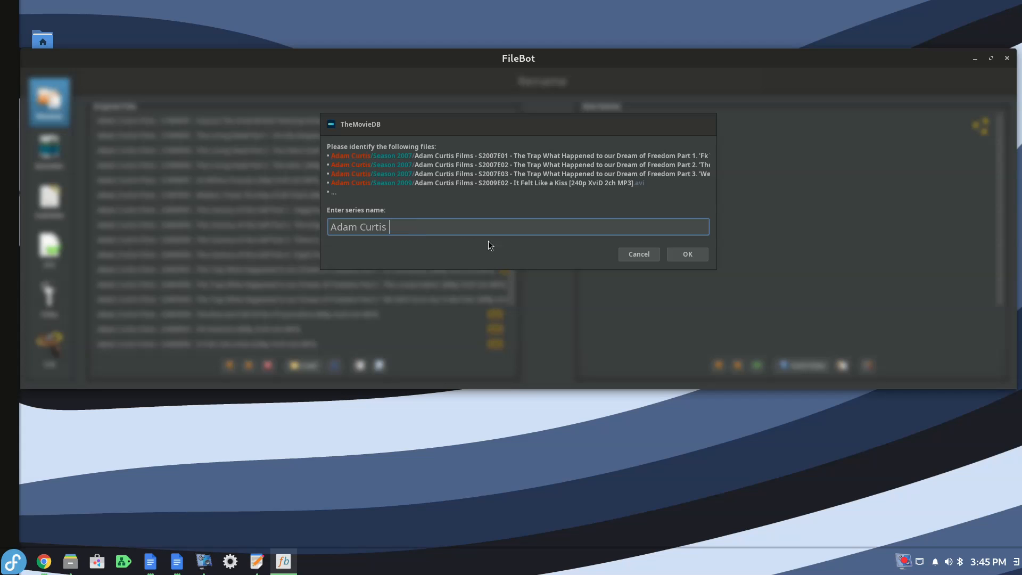
click(686, 255)
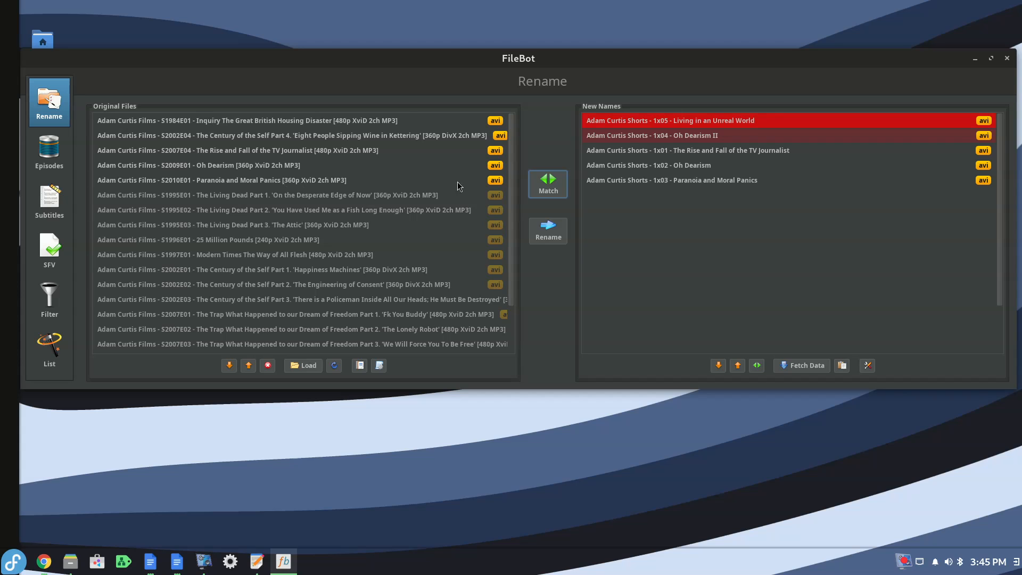
click(1007, 58)
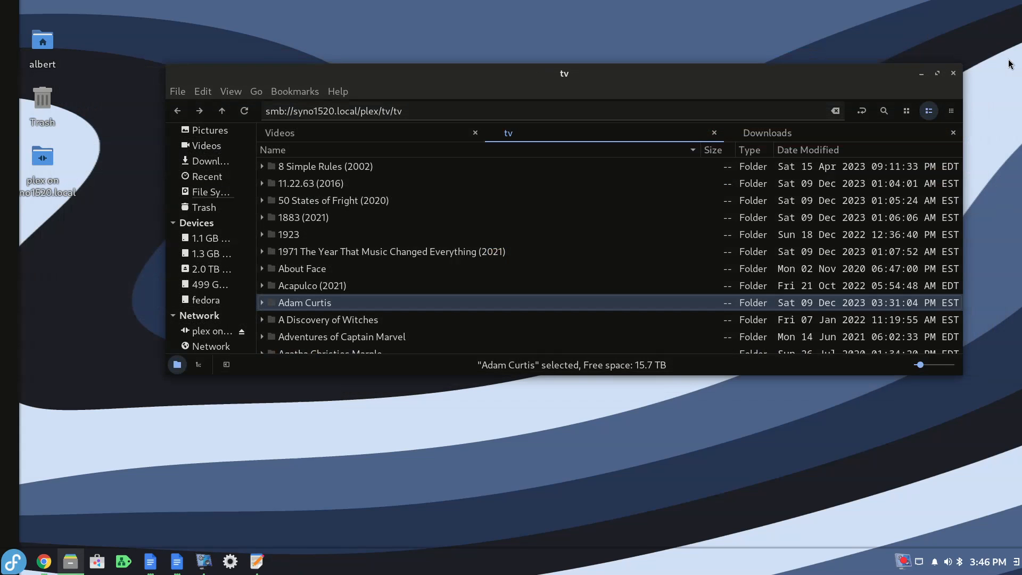
Reopen the Adam Curtis folder with FileBot and match its files against TheTVDB in episode mode
right_click(304, 305)
mouse_move(391, 301)
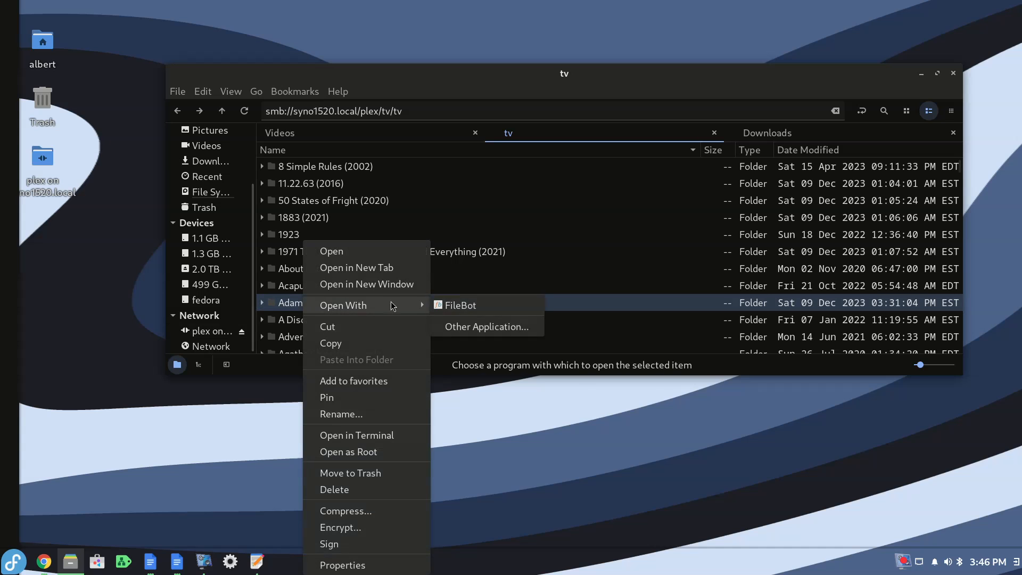
click(472, 302)
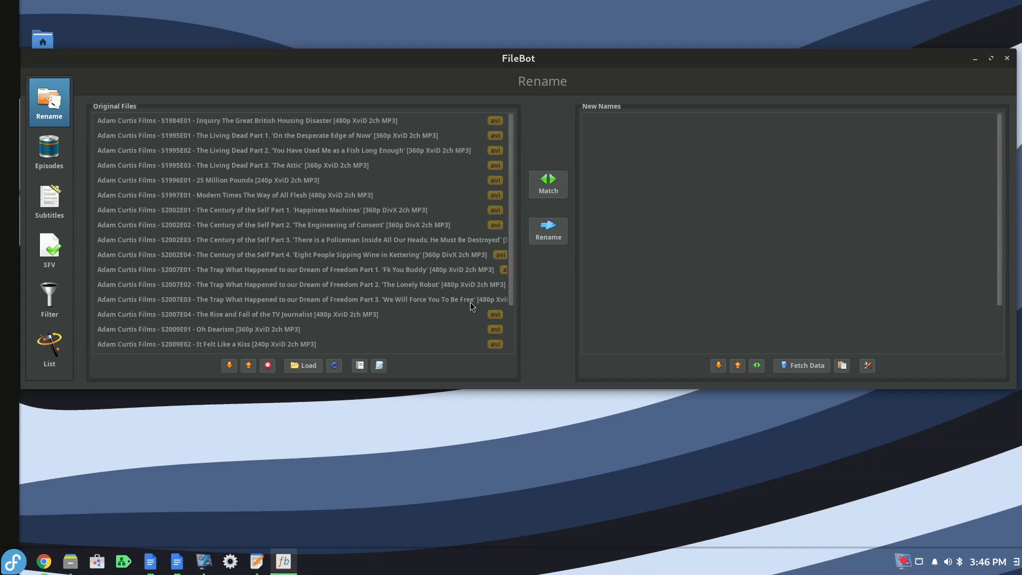
click(548, 180)
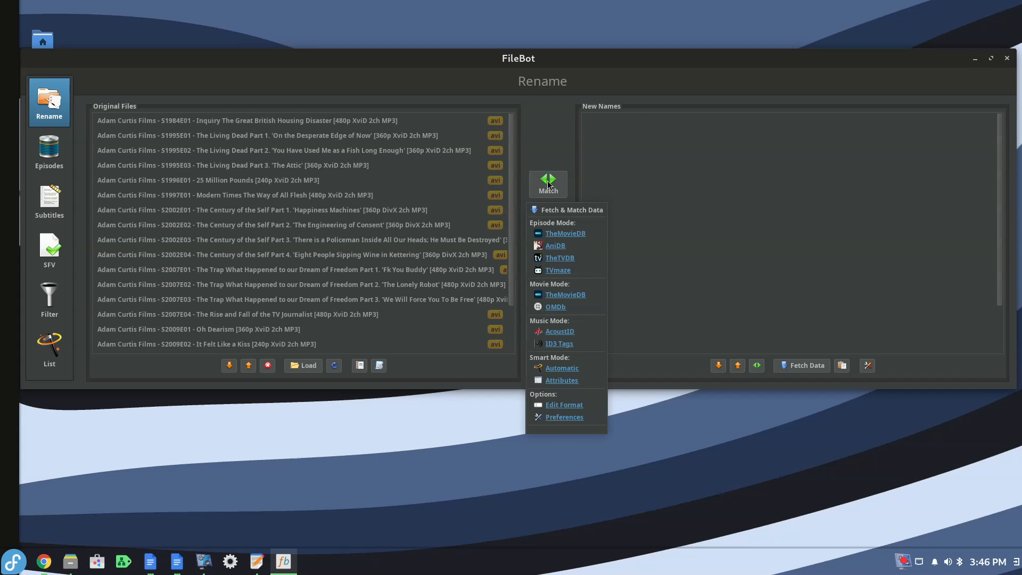
click(560, 258)
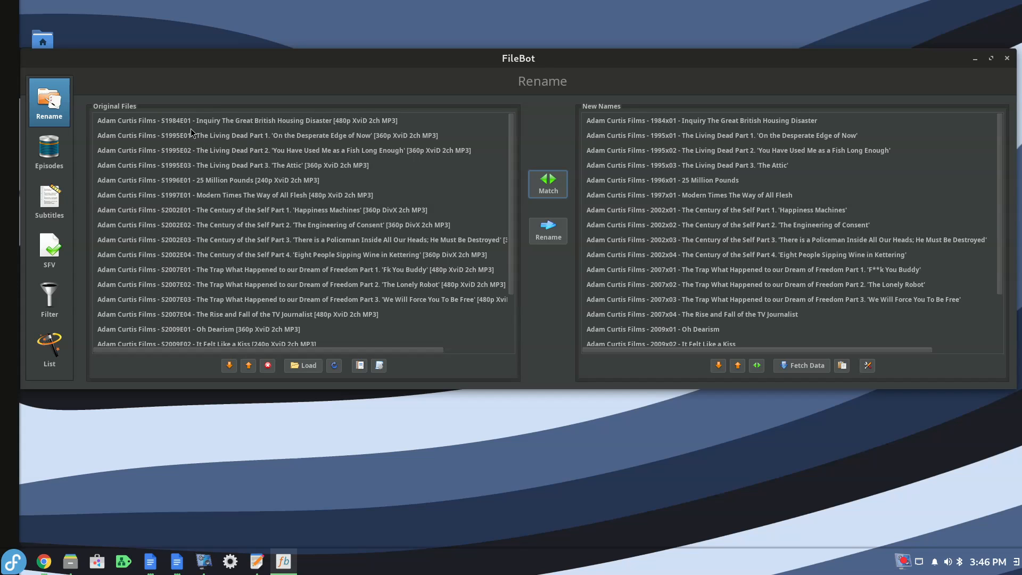
Set the episode naming format to {n} - {s00e00} - {t}{subt} and apply it
right_click(630, 124)
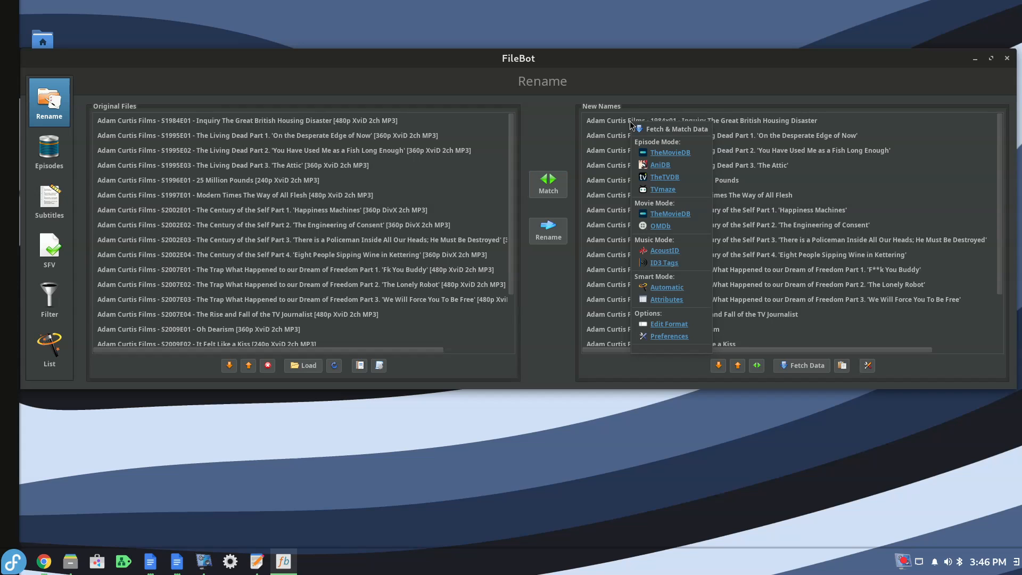
click(671, 325)
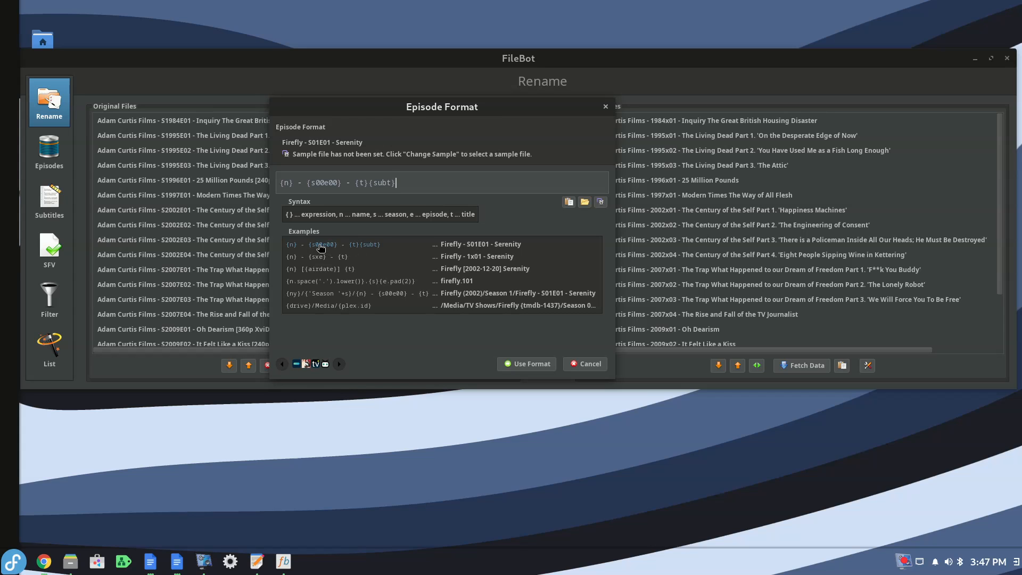
click(538, 365)
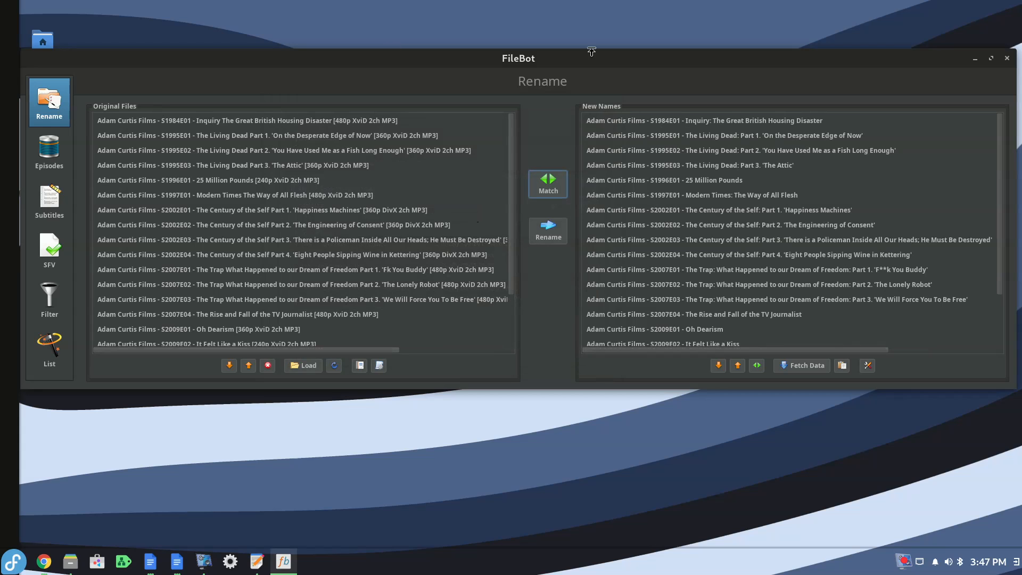
Close FileBot and load the Adam Curtis folder into it again
click(1007, 59)
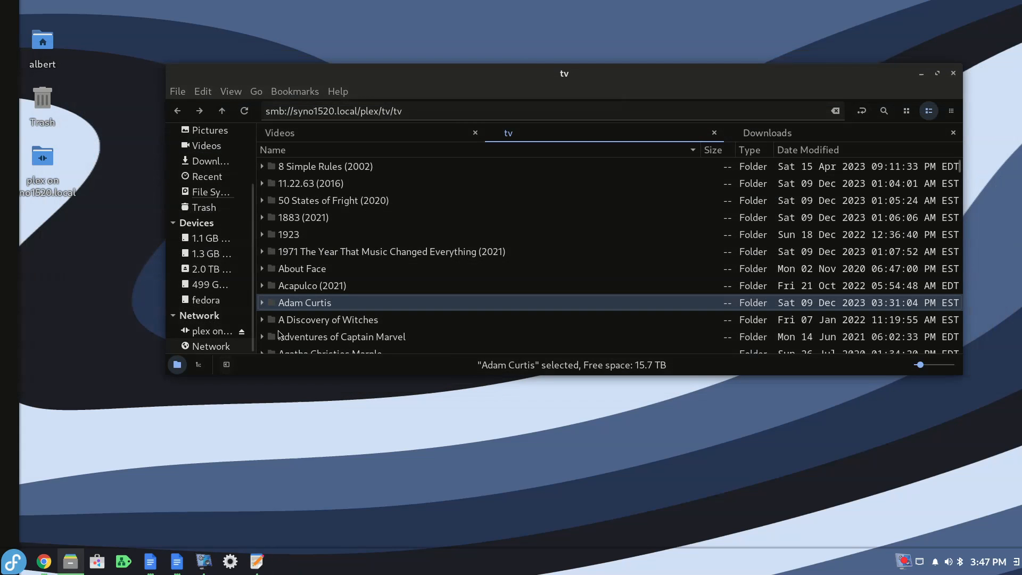
right_click(313, 305)
mouse_move(373, 305)
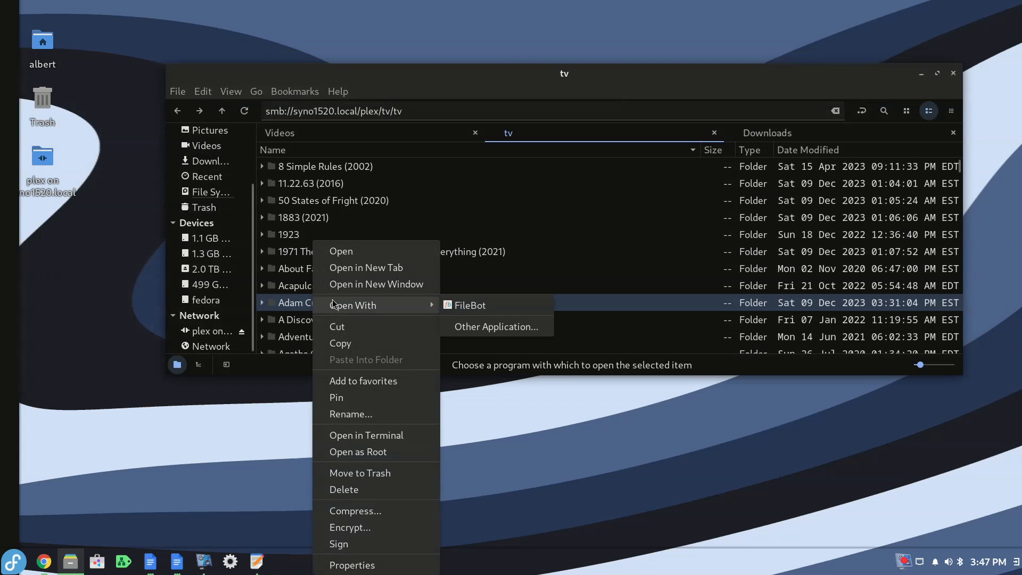
click(469, 304)
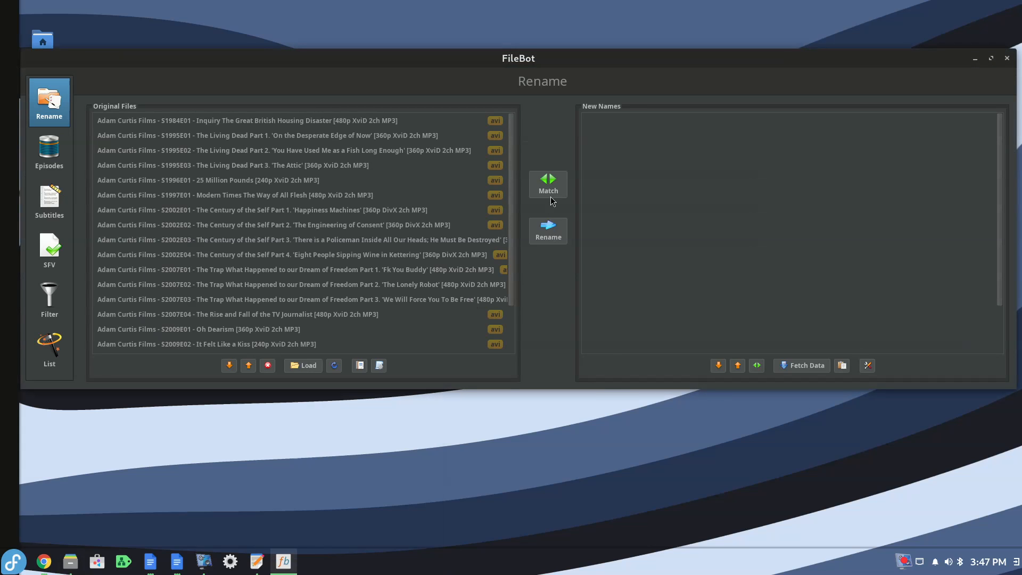
Match the Adam Curtis files against TheTVDB in episode mode and review the proposed names
click(550, 192)
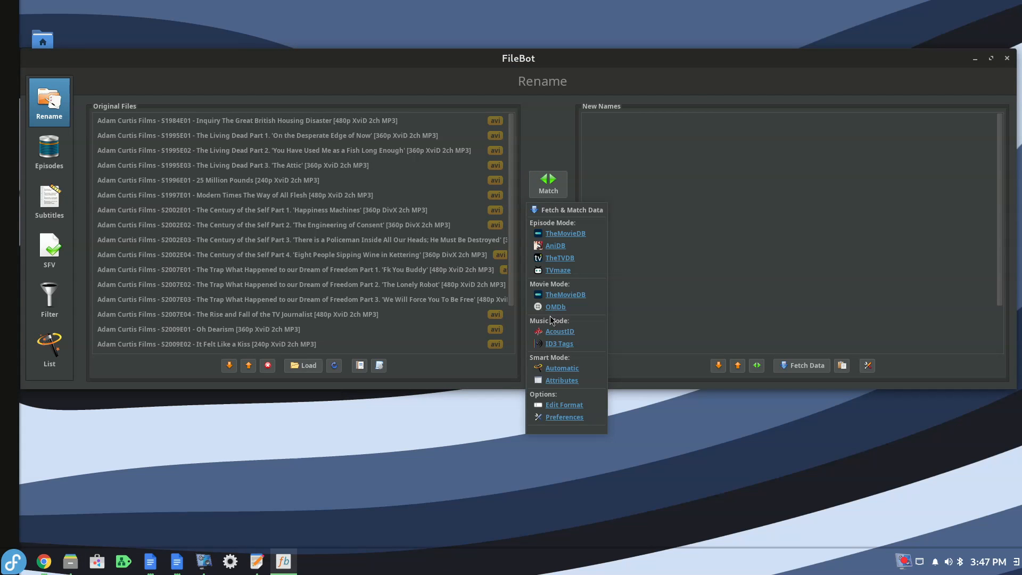
click(558, 258)
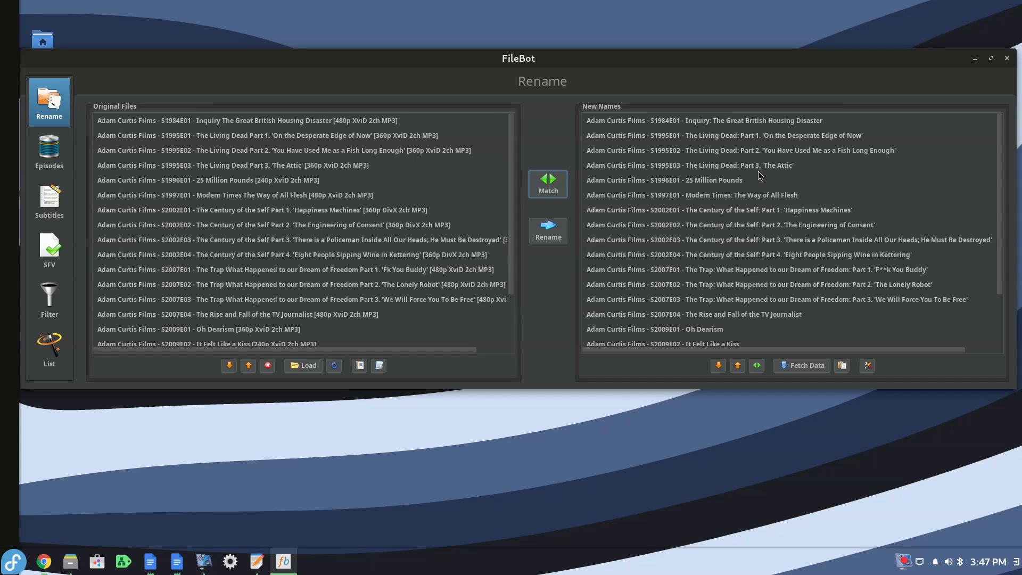
scroll(758, 175, down, 3)
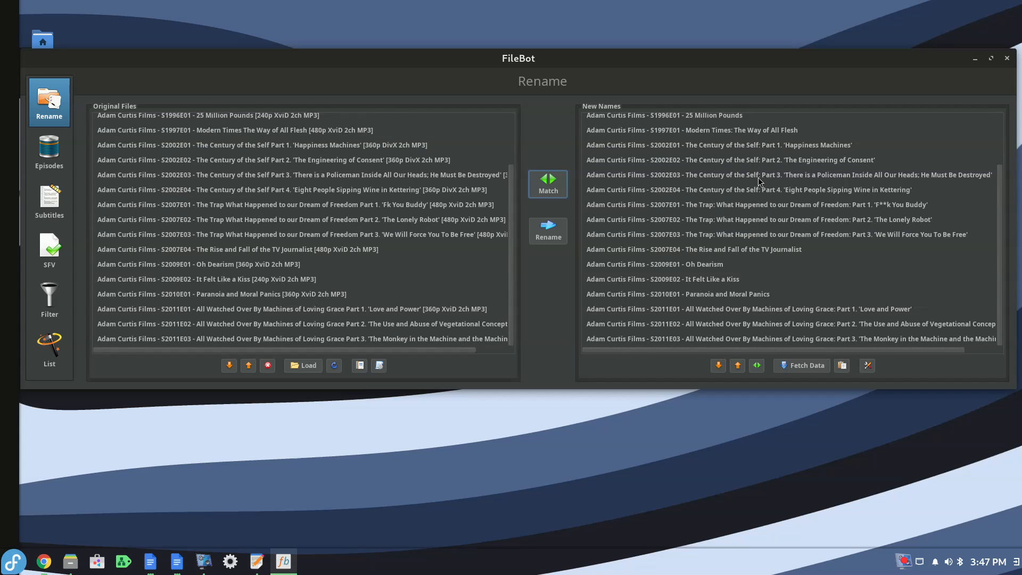
scroll(758, 177, up, 3)
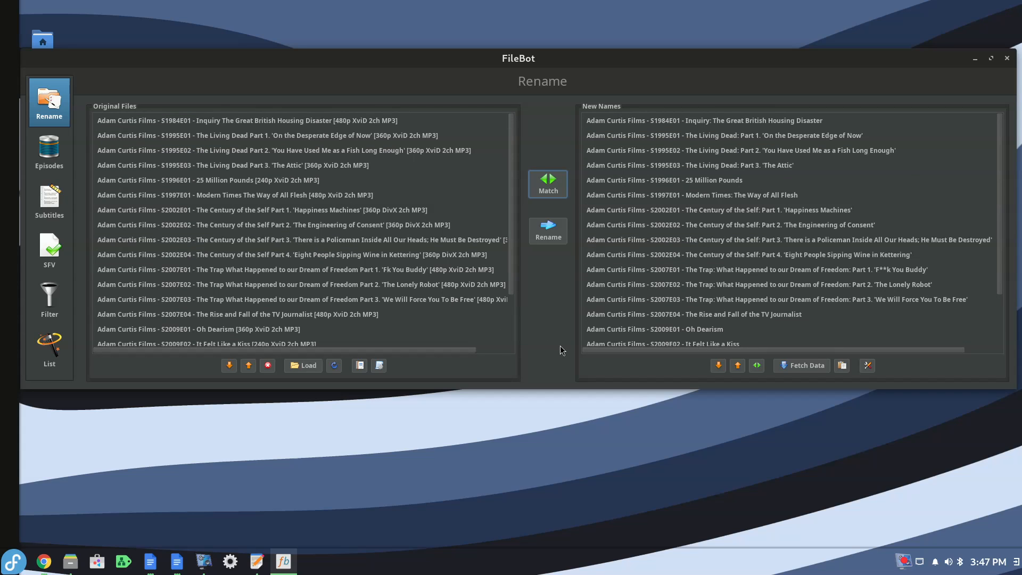
Try the Organize Episodes for Plex preset on the loaded files, and cancel the series name request
click(380, 366)
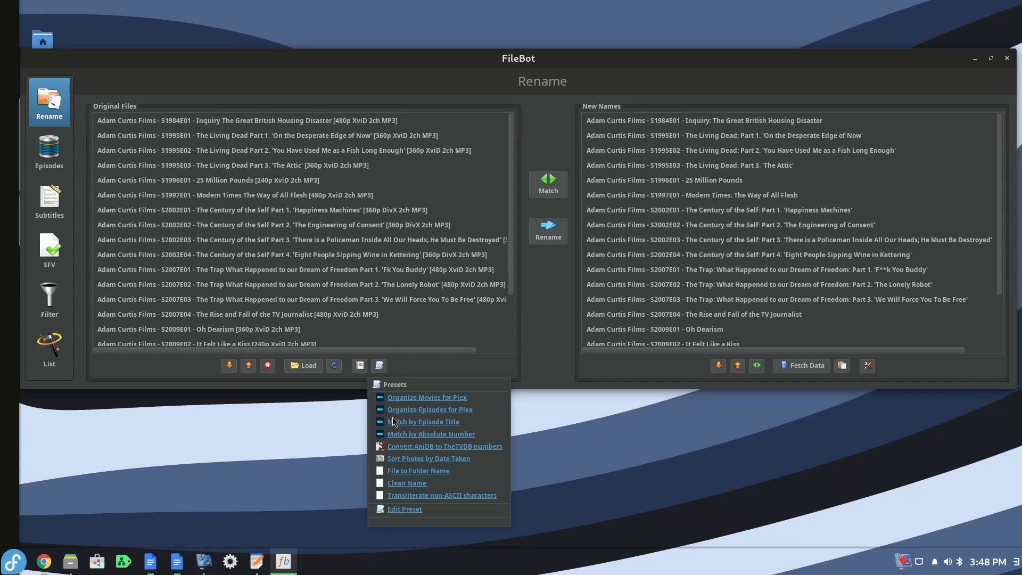
click(435, 410)
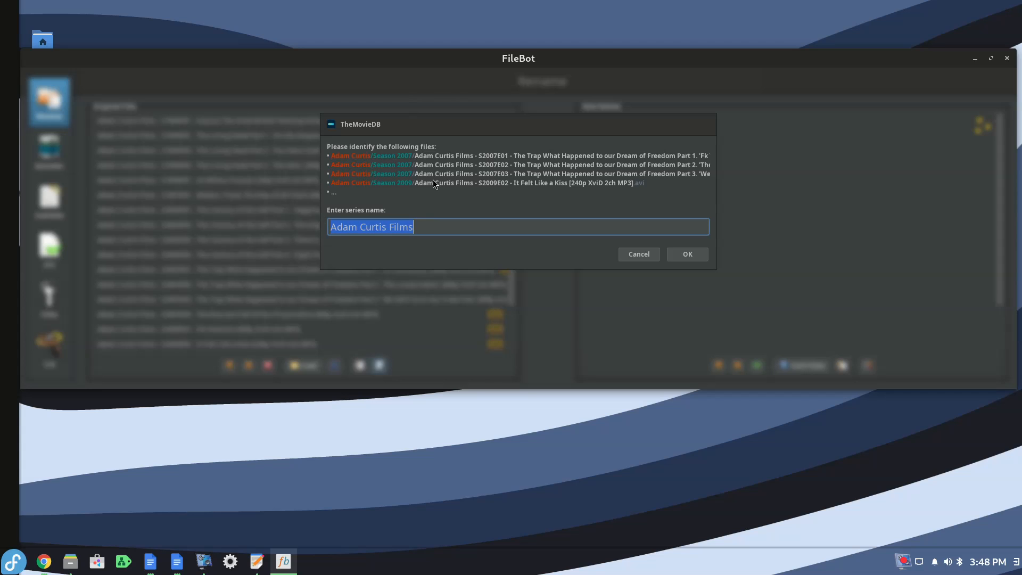
click(645, 257)
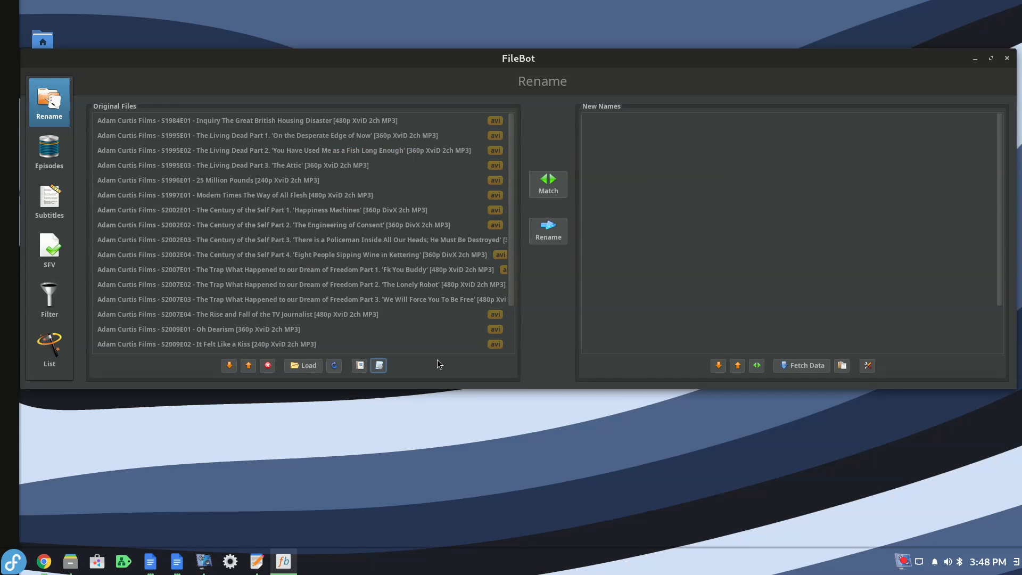
click(380, 365)
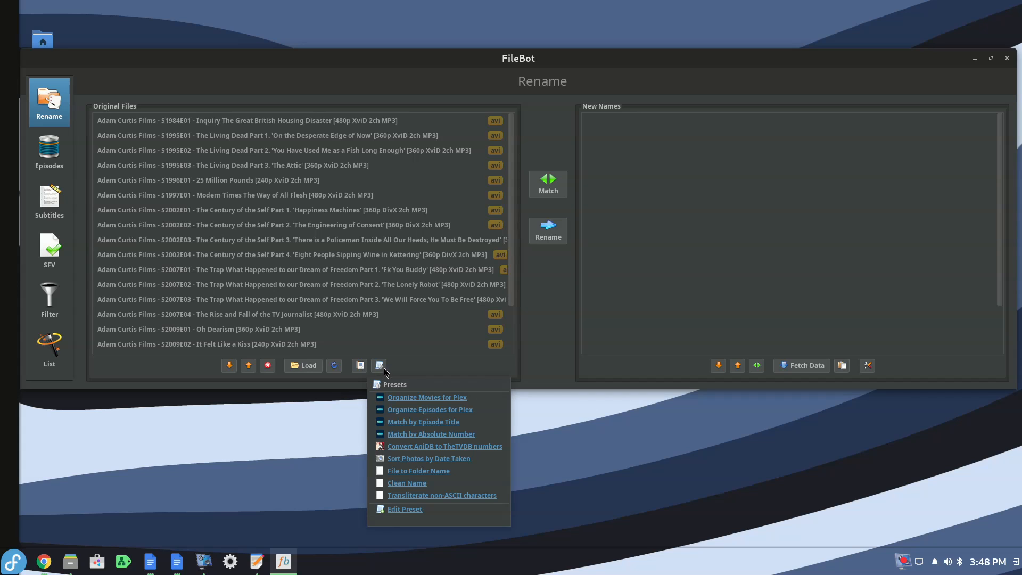
click(555, 363)
Bring up the TV Series Rename Only notes in Text Editor below the FileBot window and switch the editor to the light style
drag(560, 54, 559, 9)
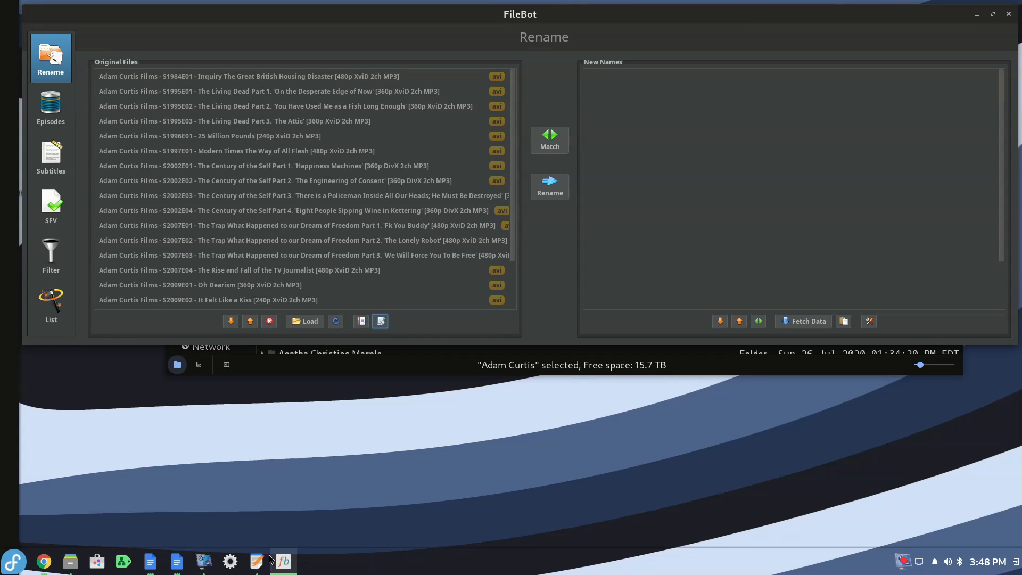
click(252, 565)
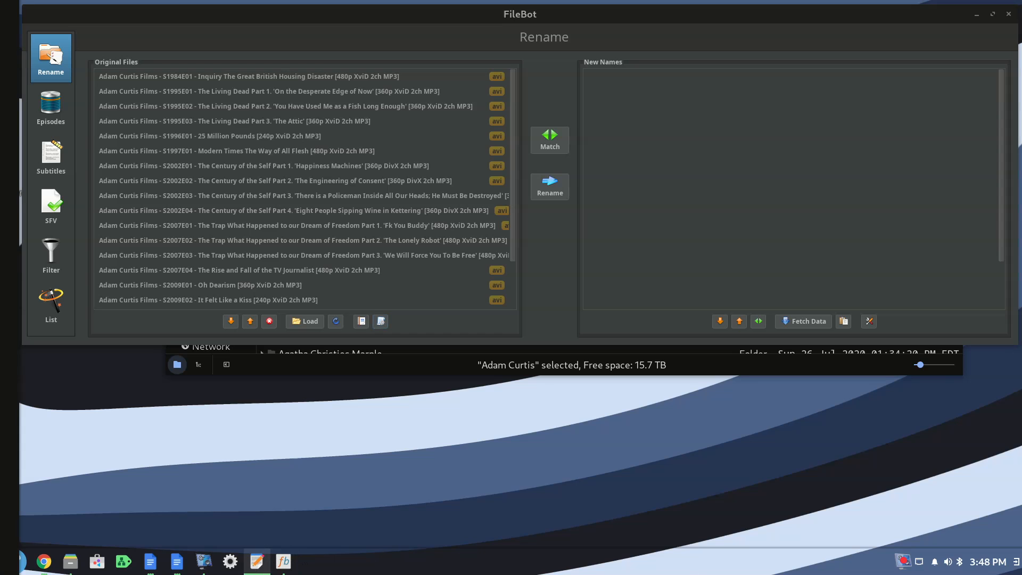
drag(1021, 288, 654, 306)
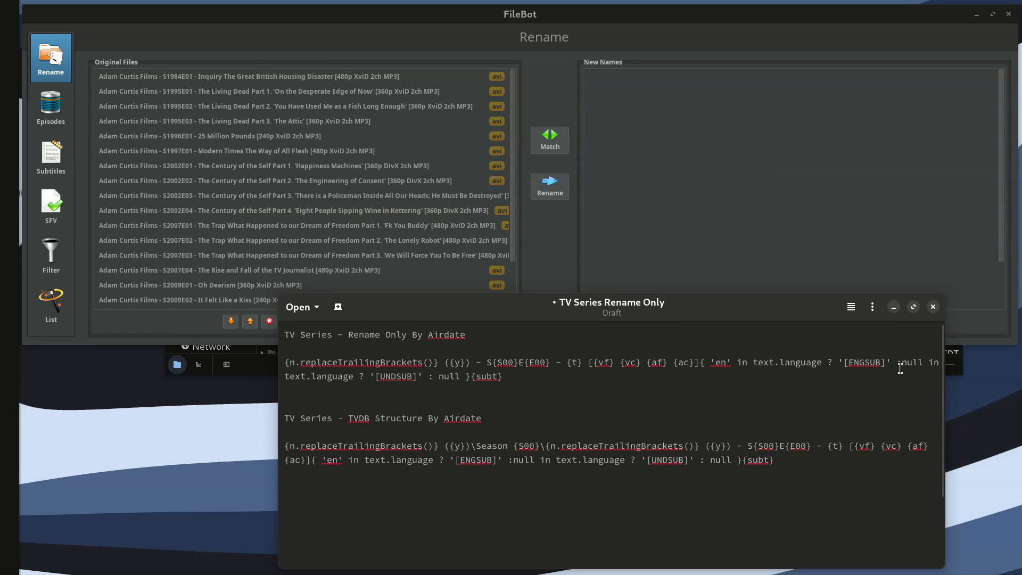
click(871, 307)
click(874, 33)
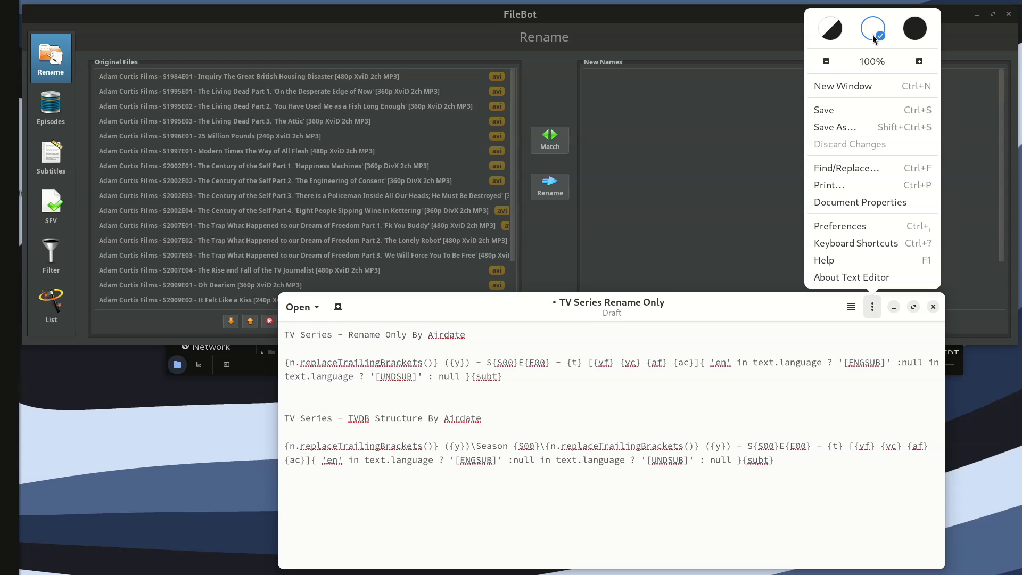
click(543, 400)
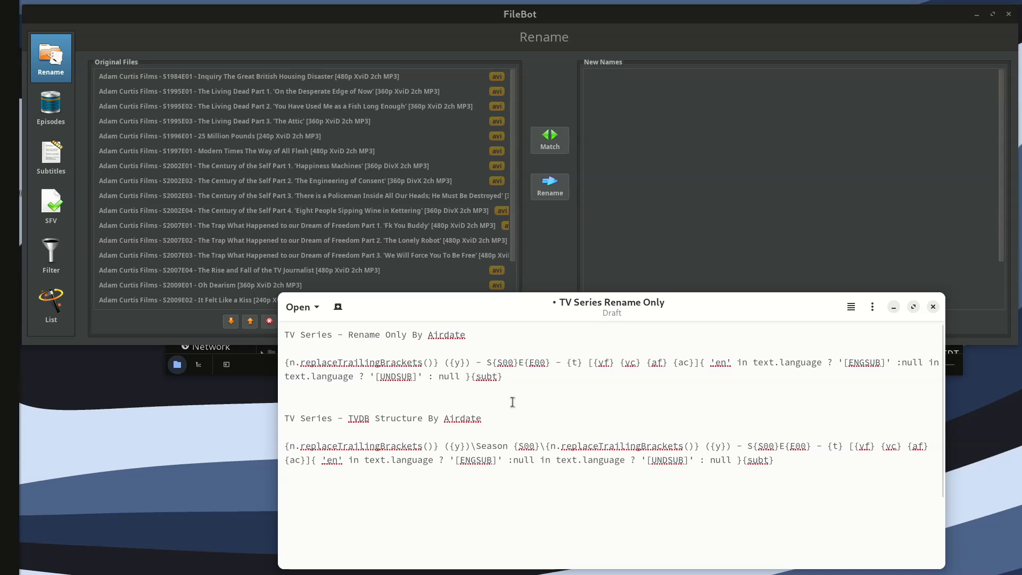
Create a new FileBot preset named TV Series - Rename Only By Airdate, copying the name from the notes
drag(508, 379, 283, 369)
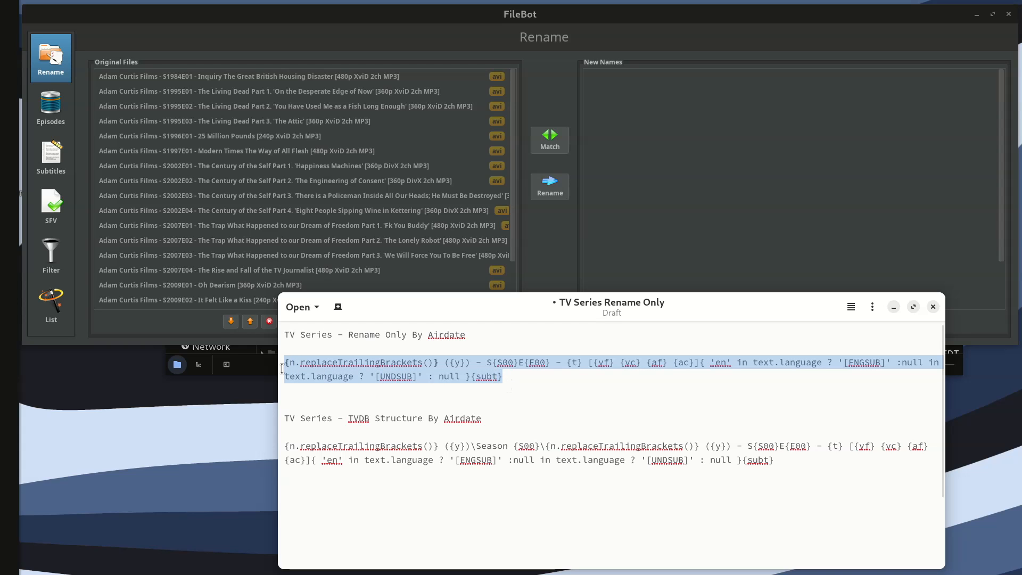
click(339, 17)
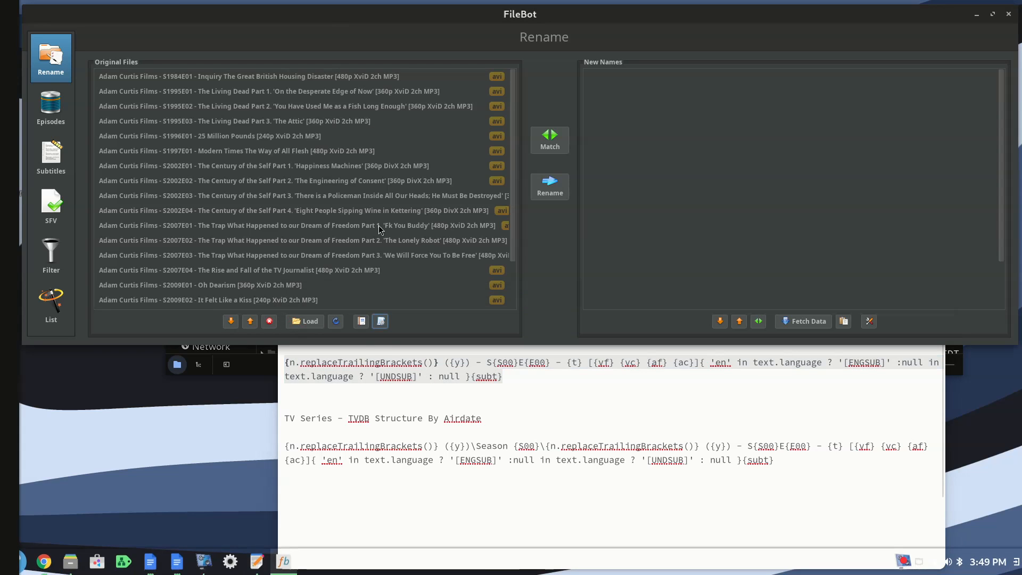
click(381, 321)
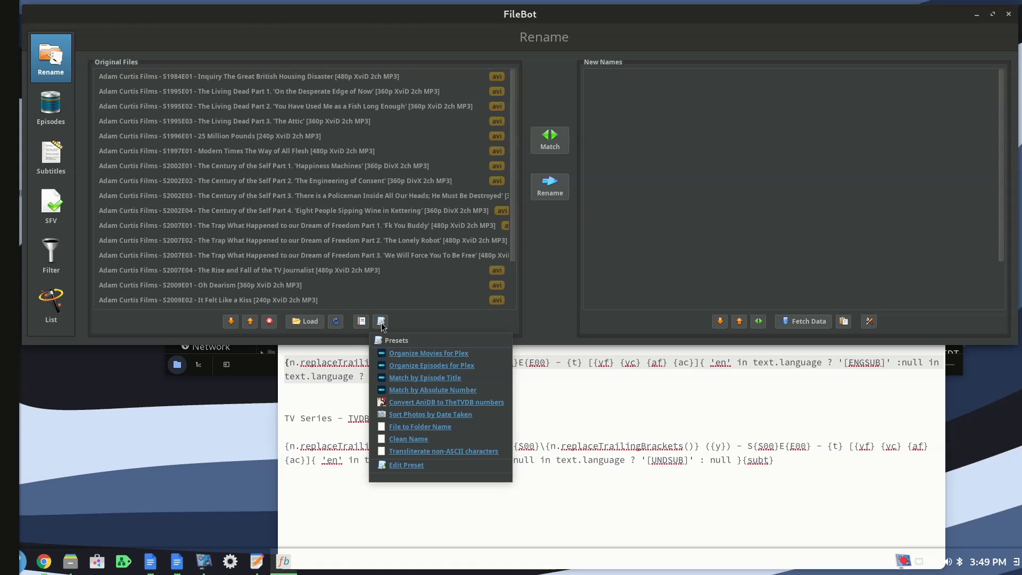
click(415, 465)
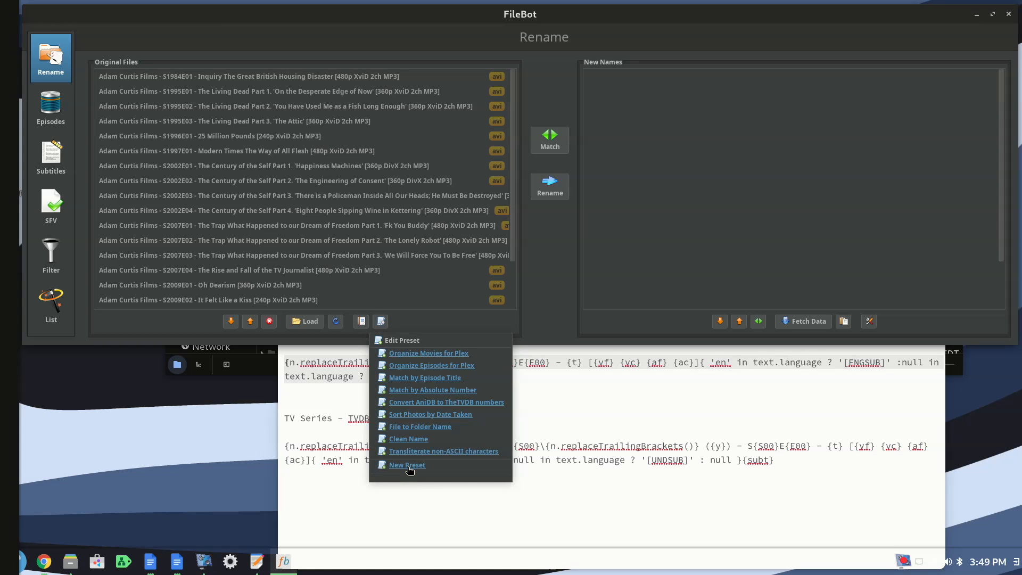
click(408, 466)
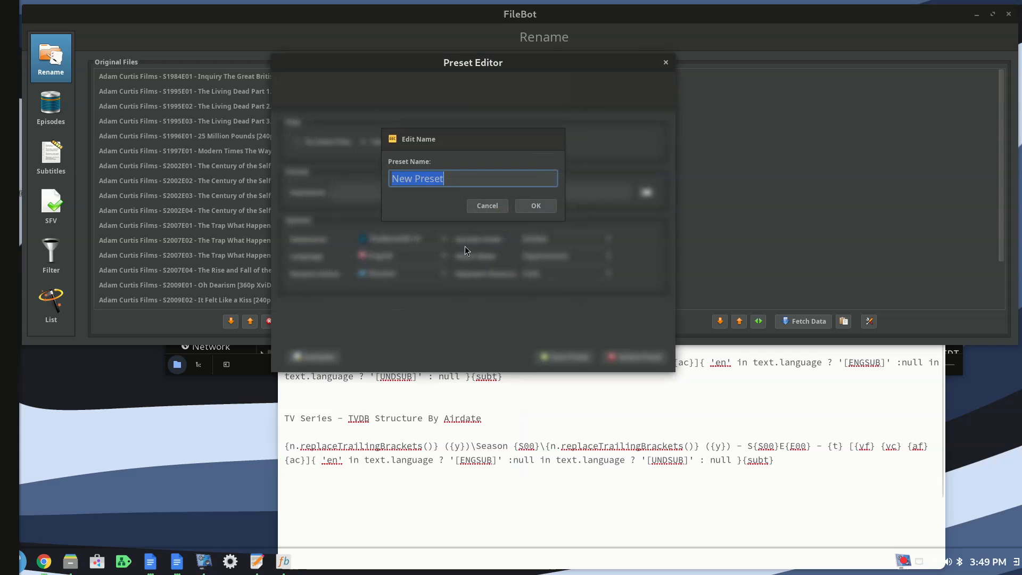
click(765, 401)
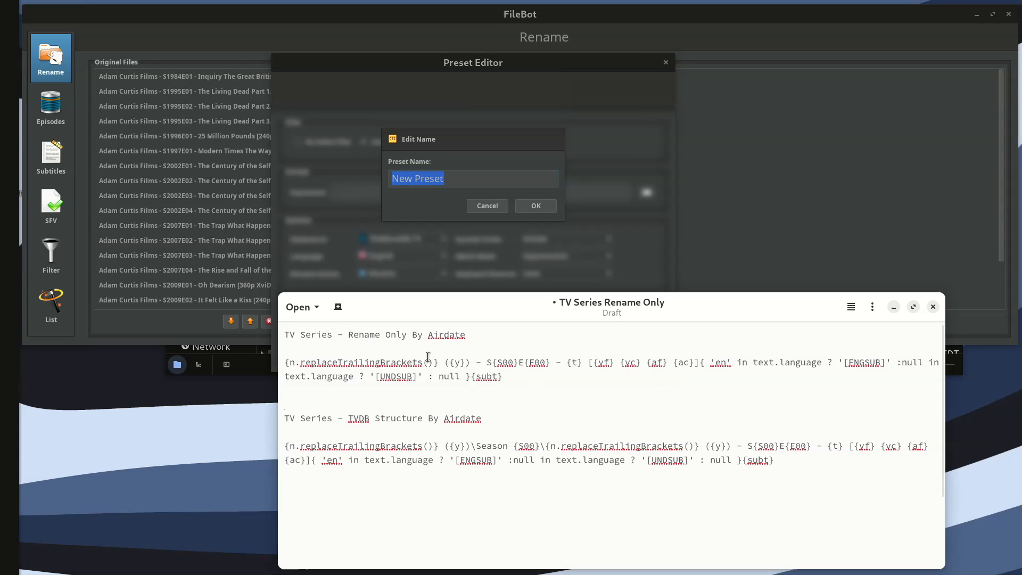
drag(472, 336, 286, 337)
key(ctrl+c)
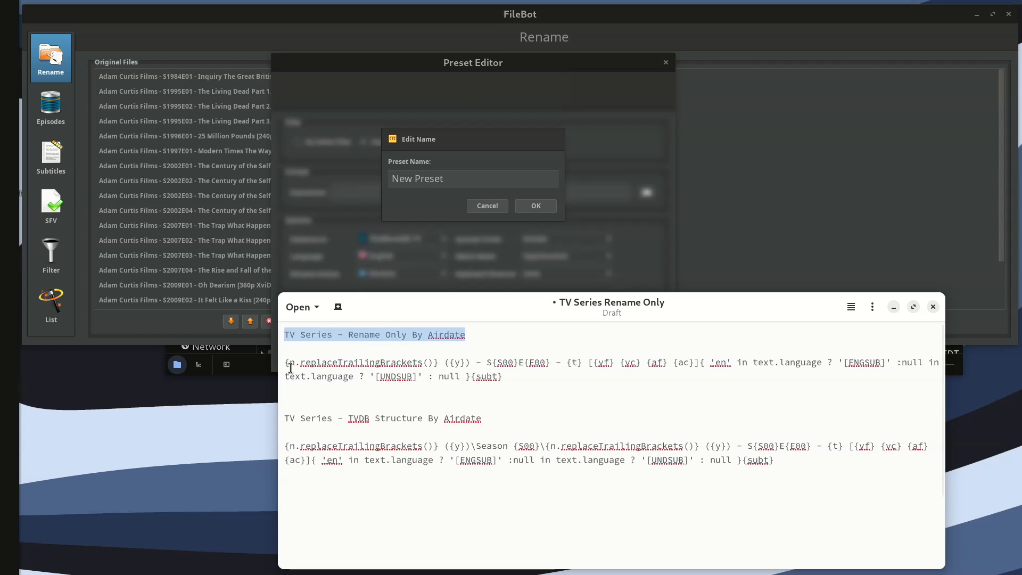
click(486, 178)
drag(486, 178, 385, 178)
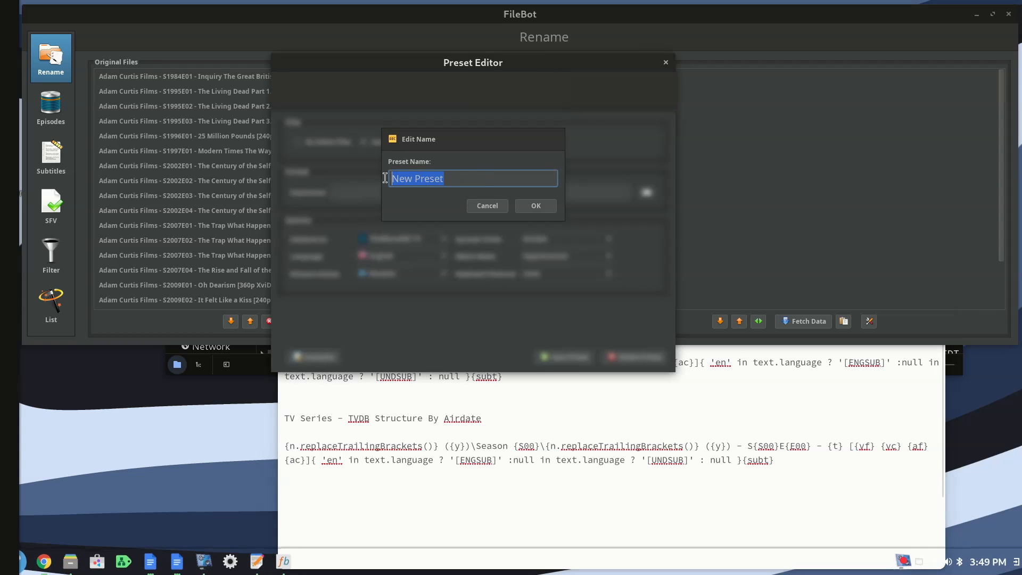
key(ctrl+v)
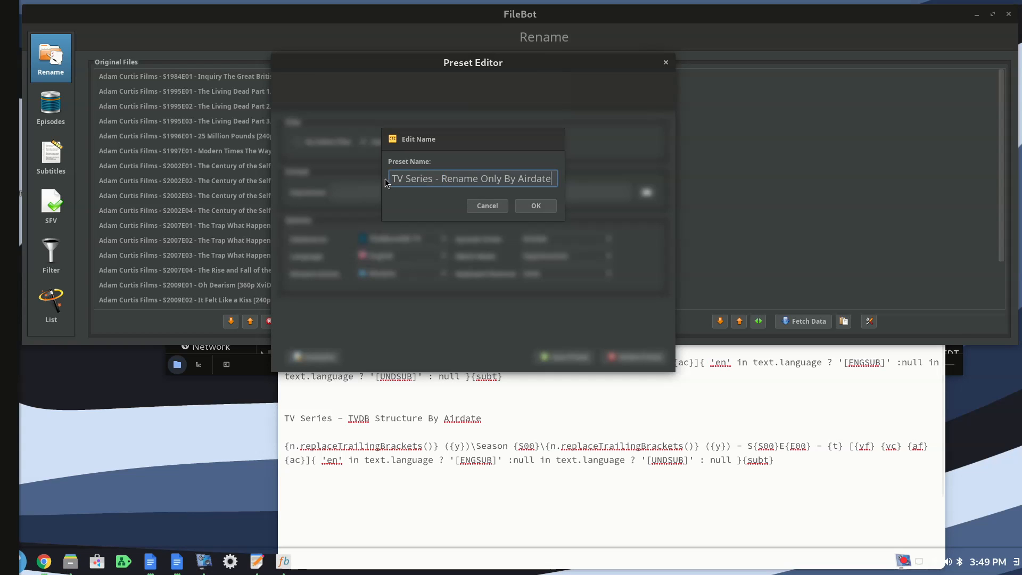
click(548, 205)
Copy the Rename Only By Airdate expression from the notes into the preset's format expression
click(542, 429)
drag(519, 386, 286, 361)
key(ctrl+c)
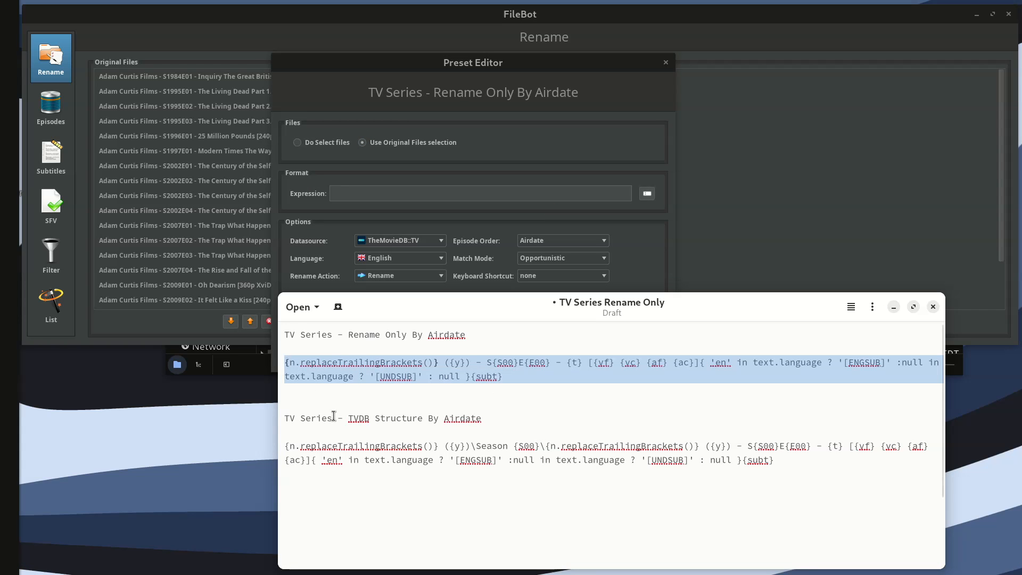
click(413, 194)
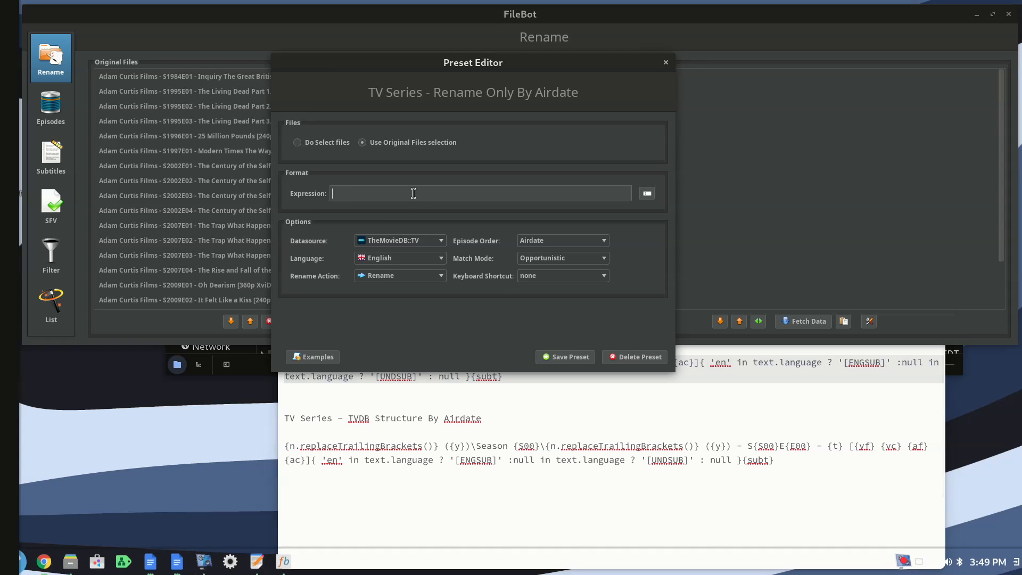
key(ctrl+v)
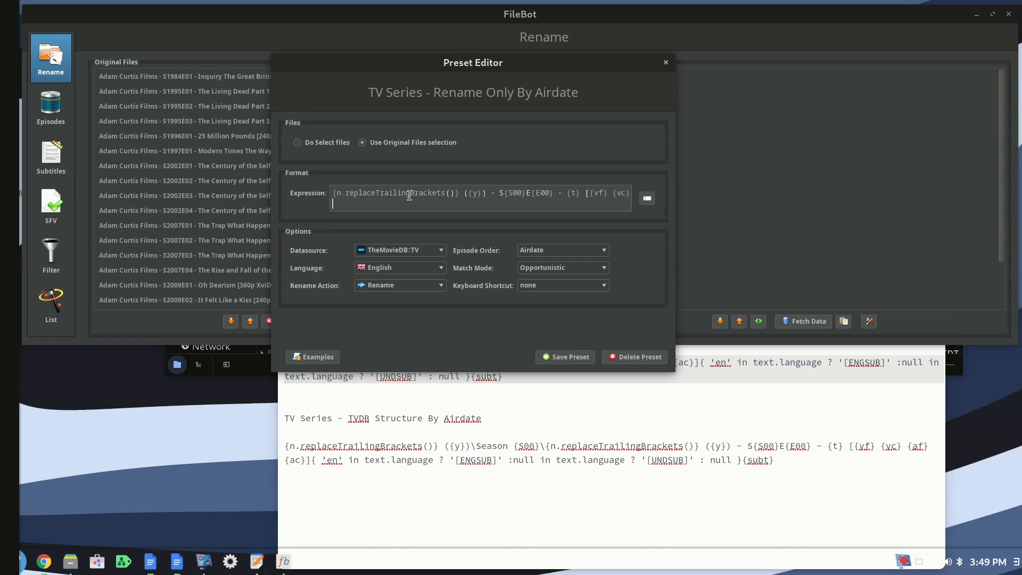
Set the preset's datasource to TheTVDB, keep the Airdate episode order, and save the preset
click(605, 250)
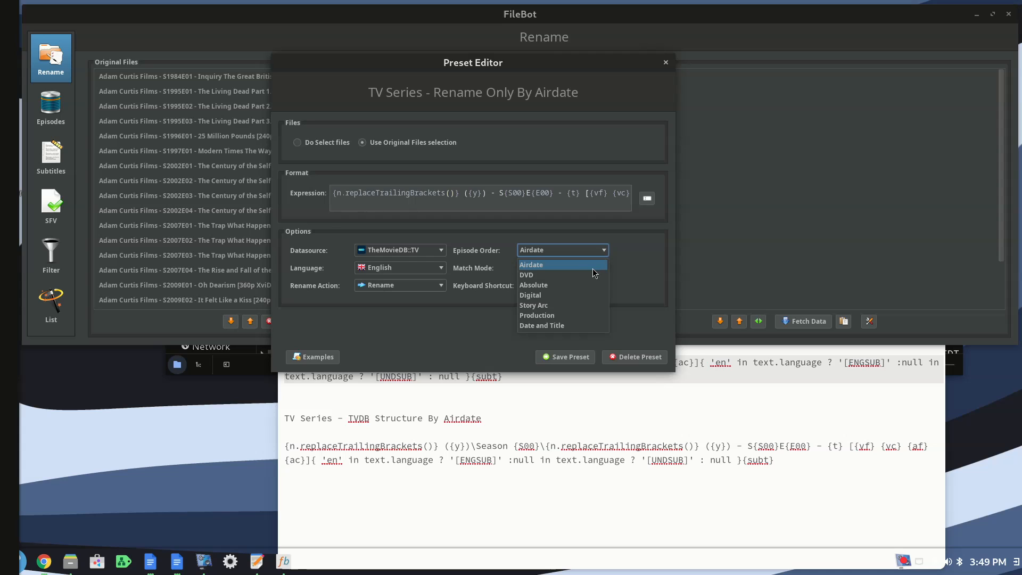
click(625, 254)
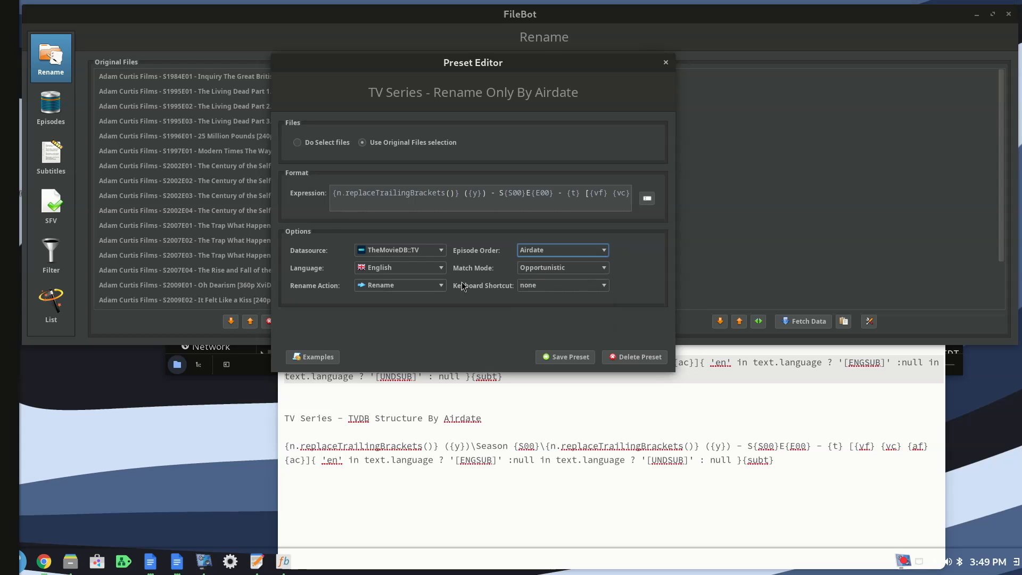
click(440, 251)
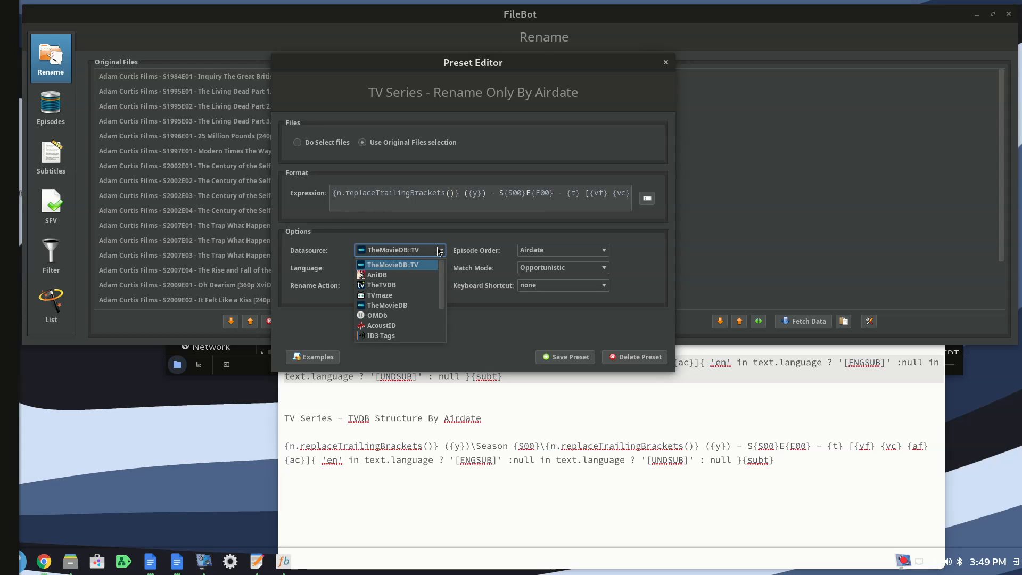
click(439, 251)
click(440, 252)
click(388, 286)
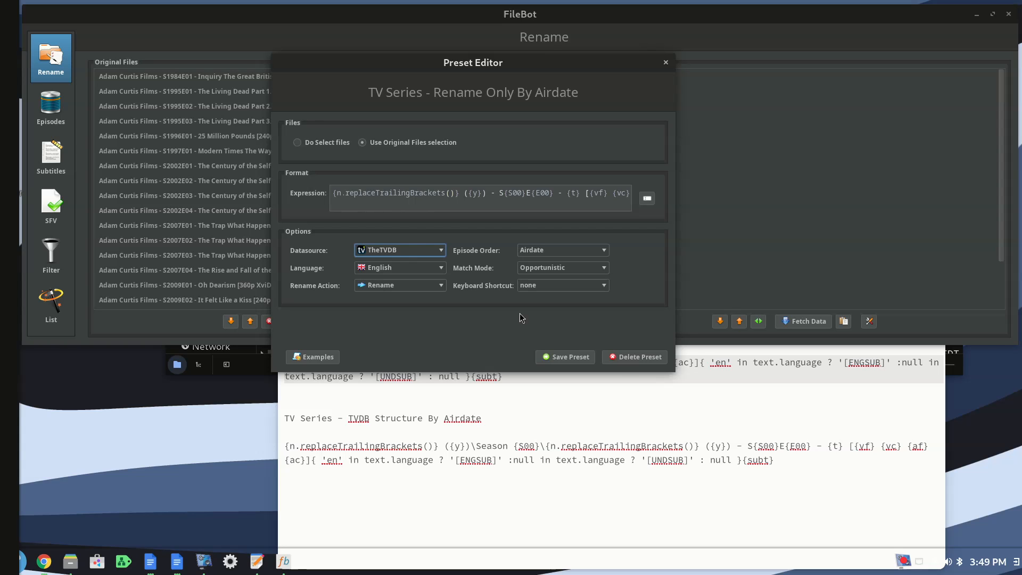
click(570, 356)
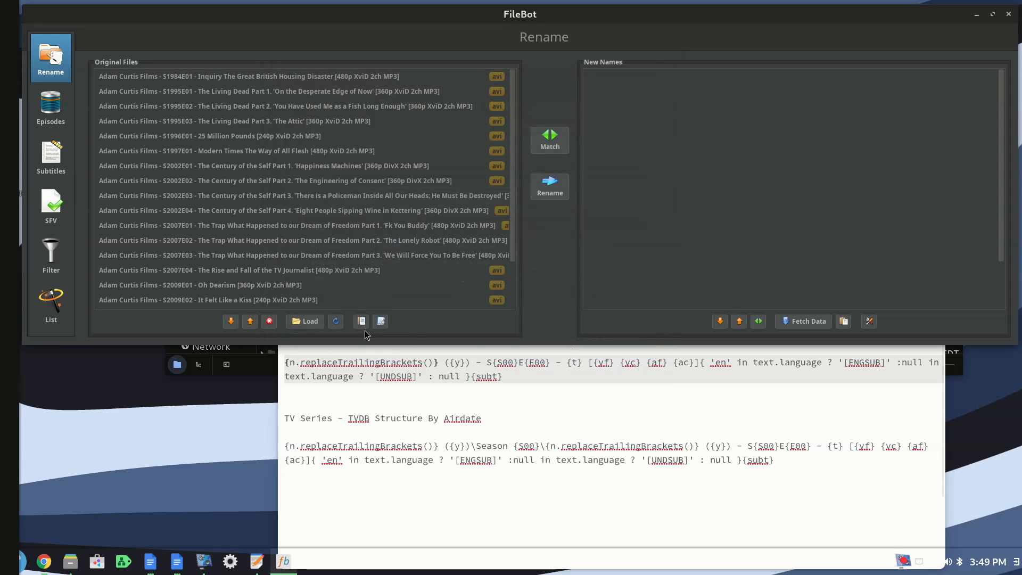
Create a new preset and enter the name TV Series - Rename Only By DVD, reusing the name text from the notes
click(387, 322)
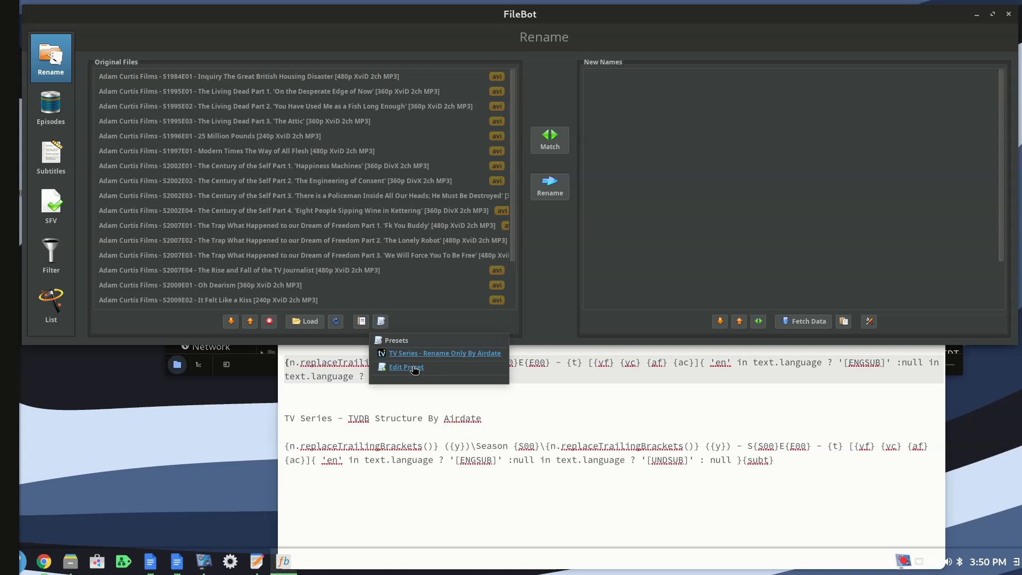
click(415, 480)
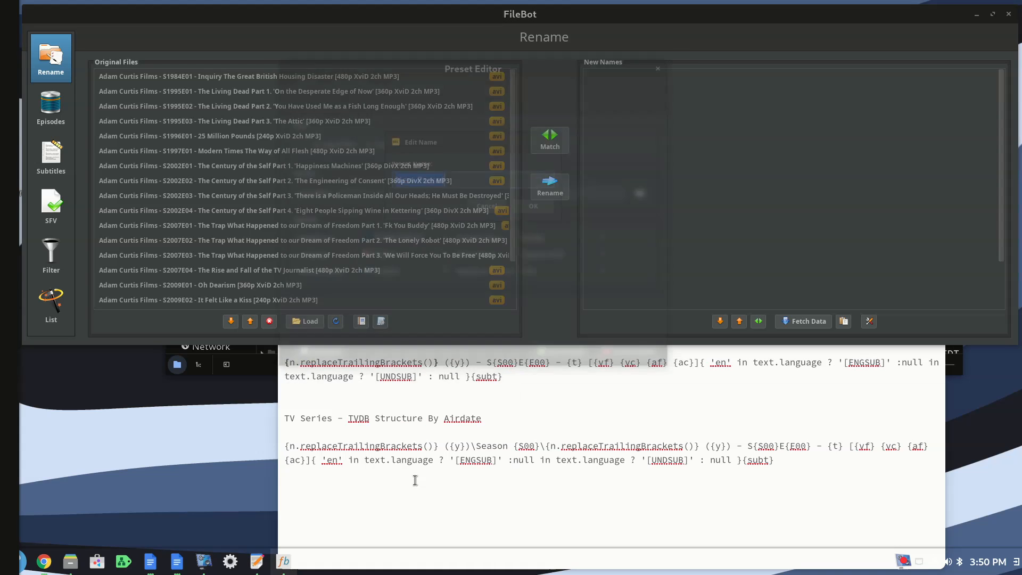
click(556, 398)
drag(421, 335, 277, 332)
key(ctrl+c)
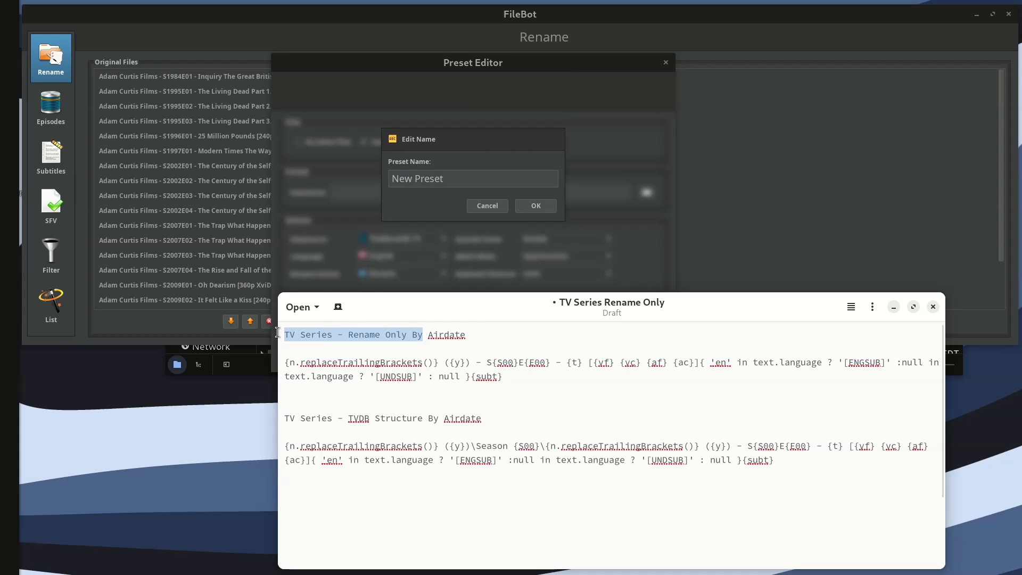
click(458, 179)
drag(415, 178, 319, 164)
drag(445, 176, 348, 169)
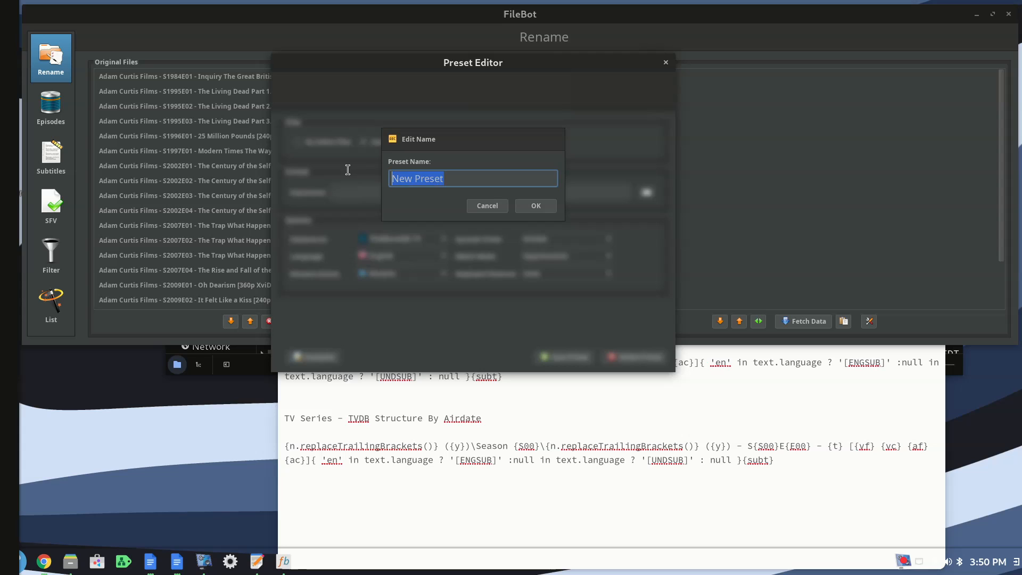
key(ctrl+v)
text(DVD)
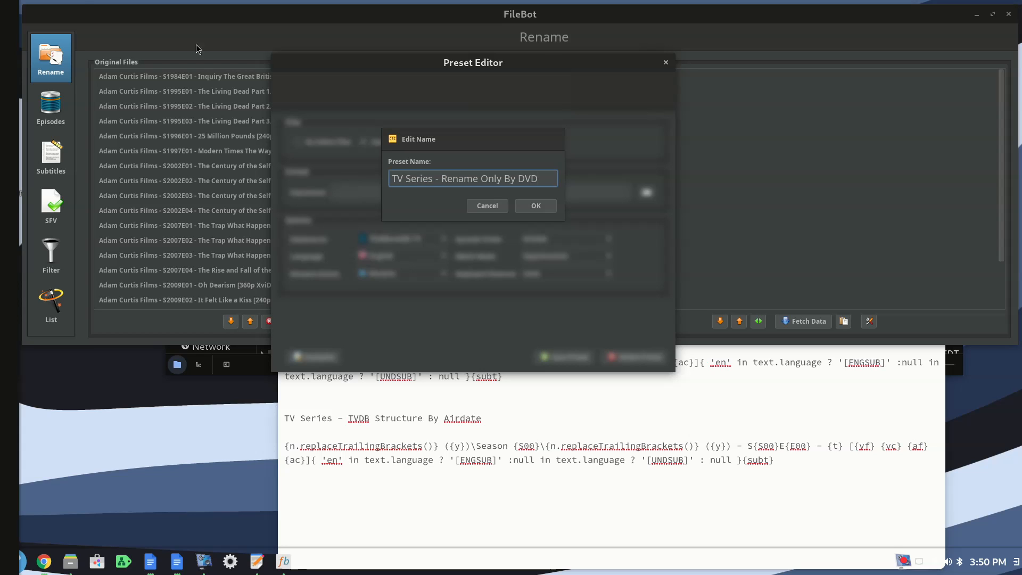
Confirm the preset name and copy the Rename Only expression from the notes into the preset's format expression
click(532, 416)
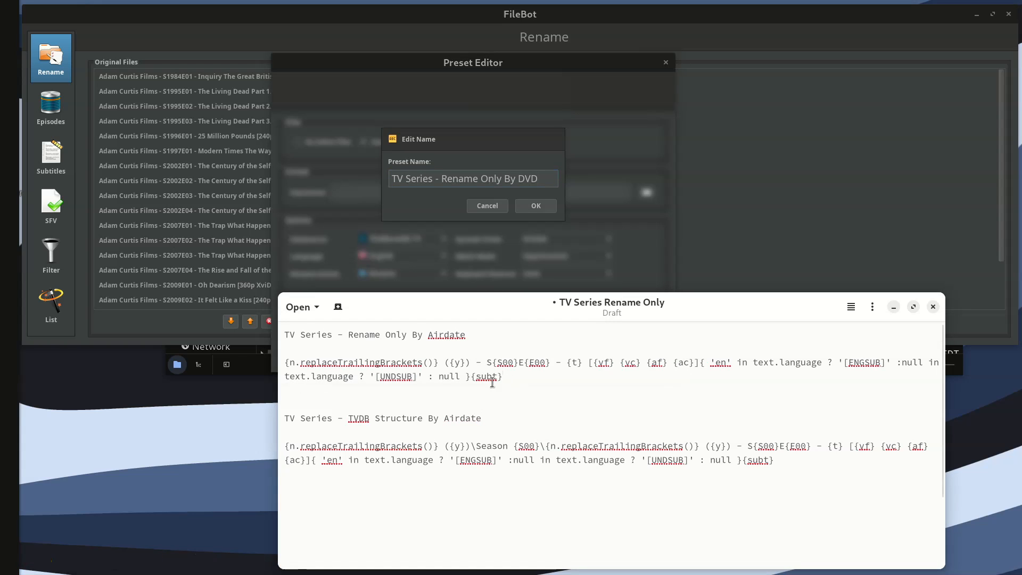
triple_click(492, 383)
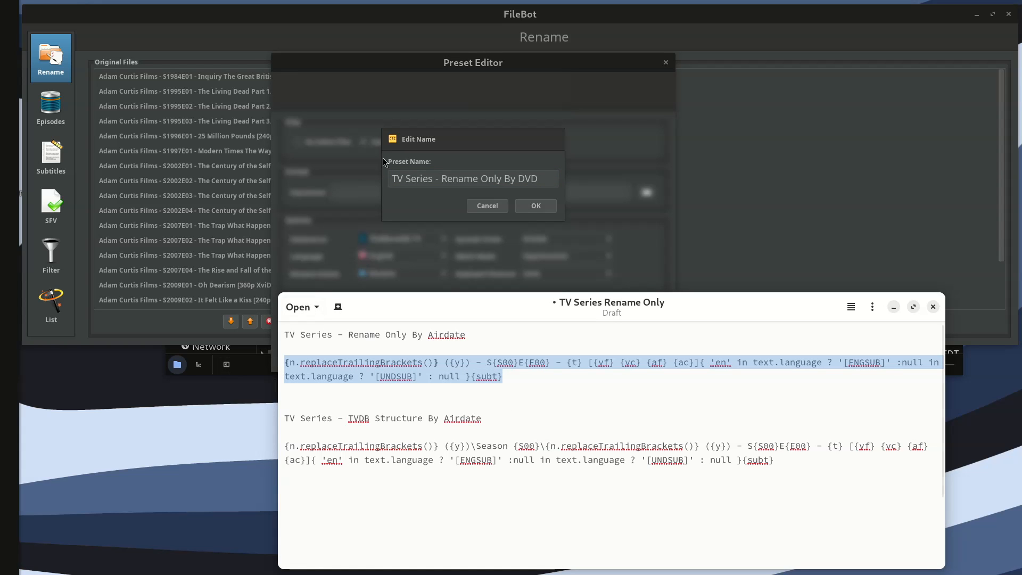
click(536, 205)
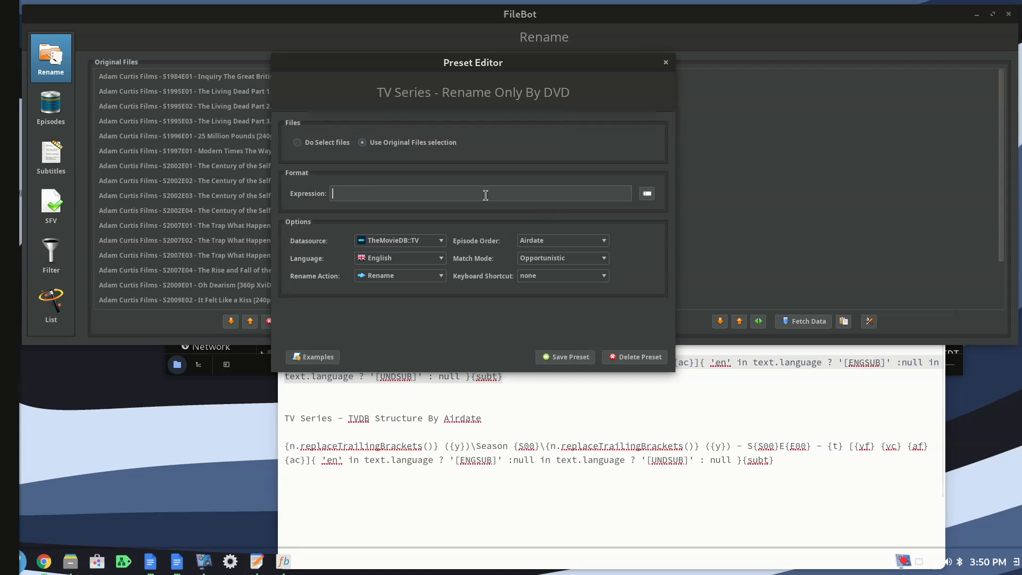
key(ctrl+v)
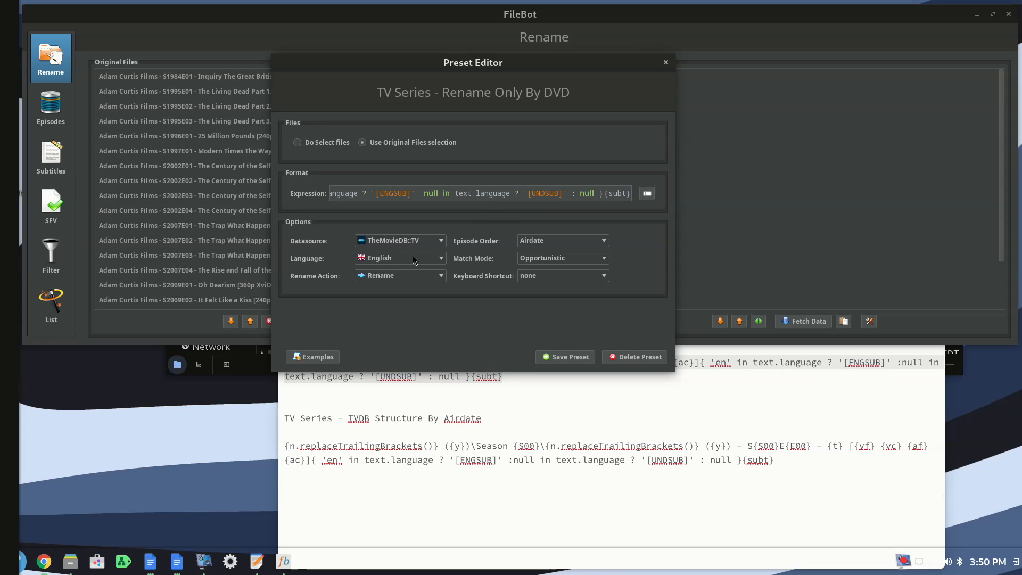
Set the Rename Only By DVD preset's datasource to TheTVDB and episode order to DVD, and save it
click(413, 240)
click(390, 273)
click(605, 240)
click(548, 260)
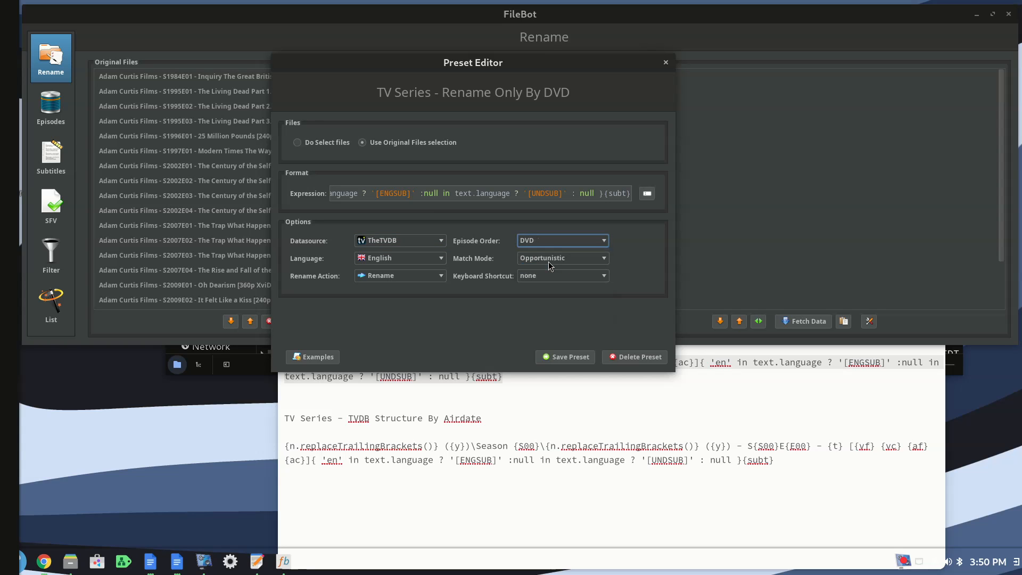
click(570, 356)
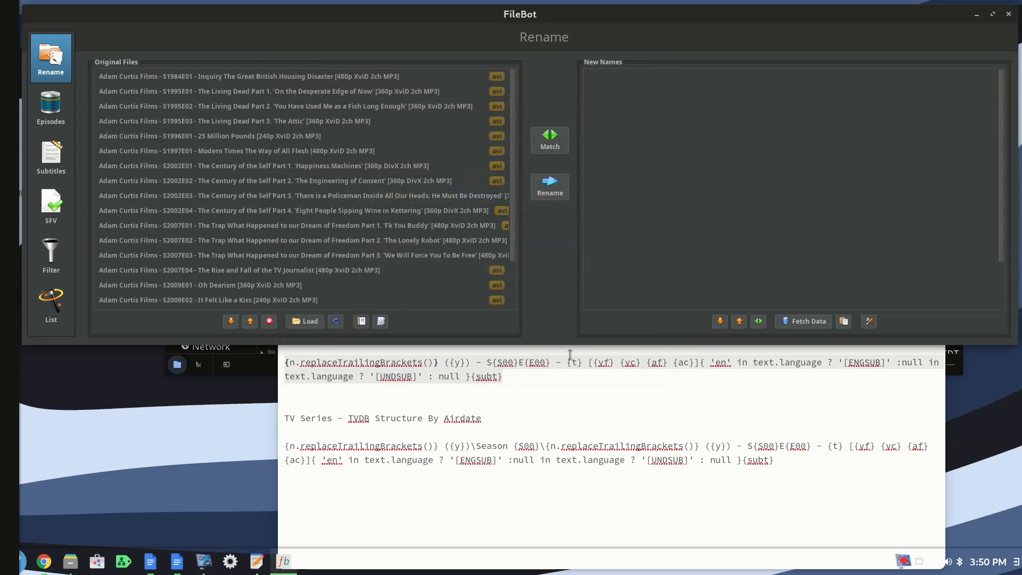
Create a new preset named TV Series - TVDB Structure By Airdate, copying the name from the notes
click(380, 323)
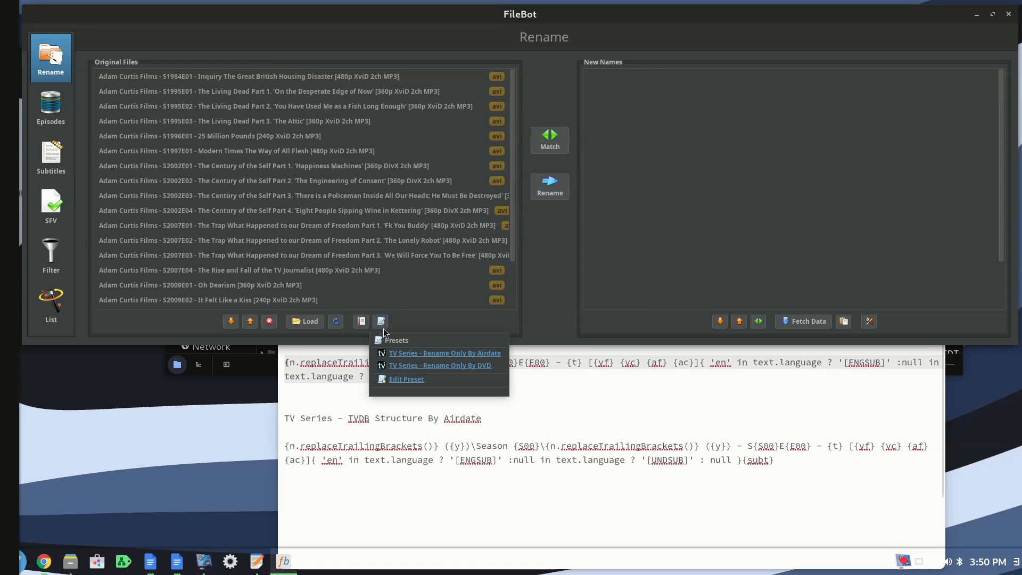
click(574, 400)
drag(485, 419, 263, 423)
key(ctrl+c)
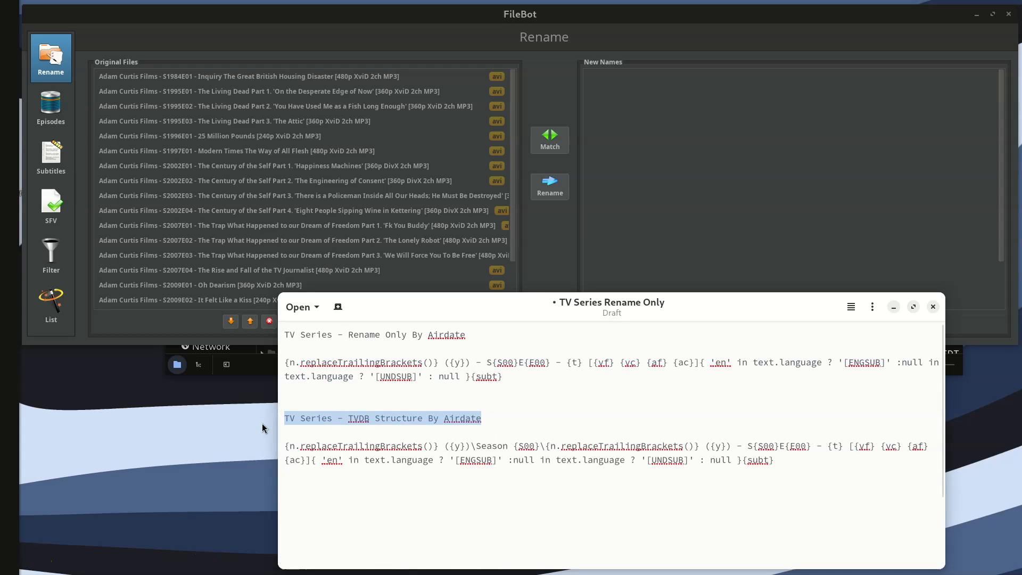
click(568, 97)
click(381, 322)
click(398, 379)
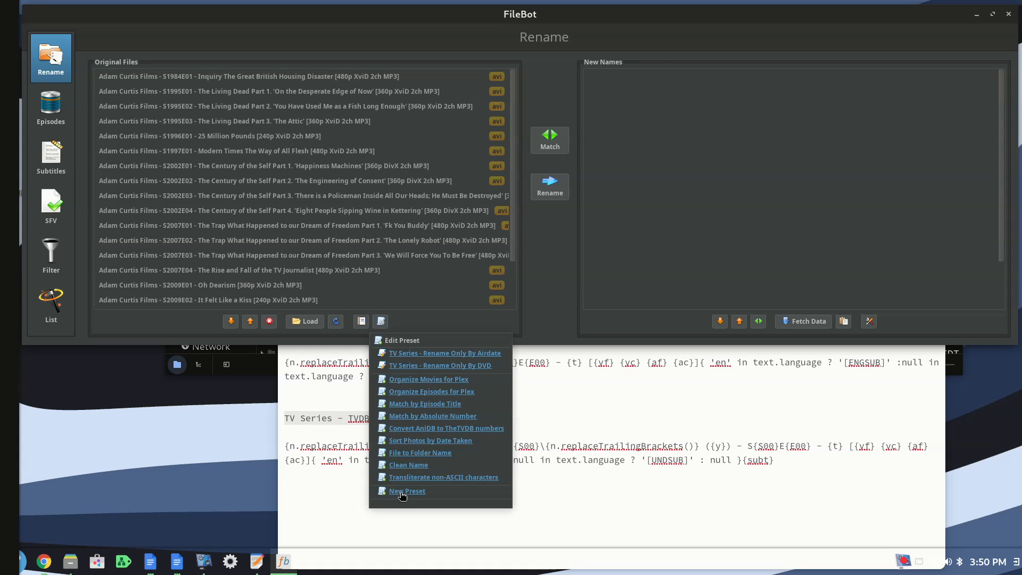
click(398, 491)
key(ctrl+v)
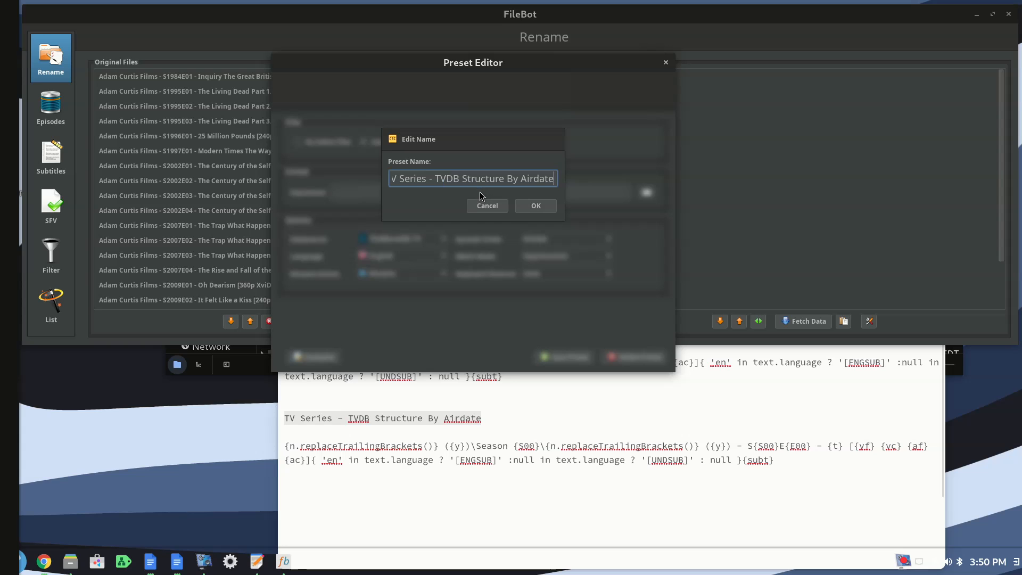
click(536, 206)
Copy the TVDB Structure By Airdate expression from the notes into the new preset's format expression
key(alt+Tab)
drag(777, 460, 277, 444)
key(ctrl+c)
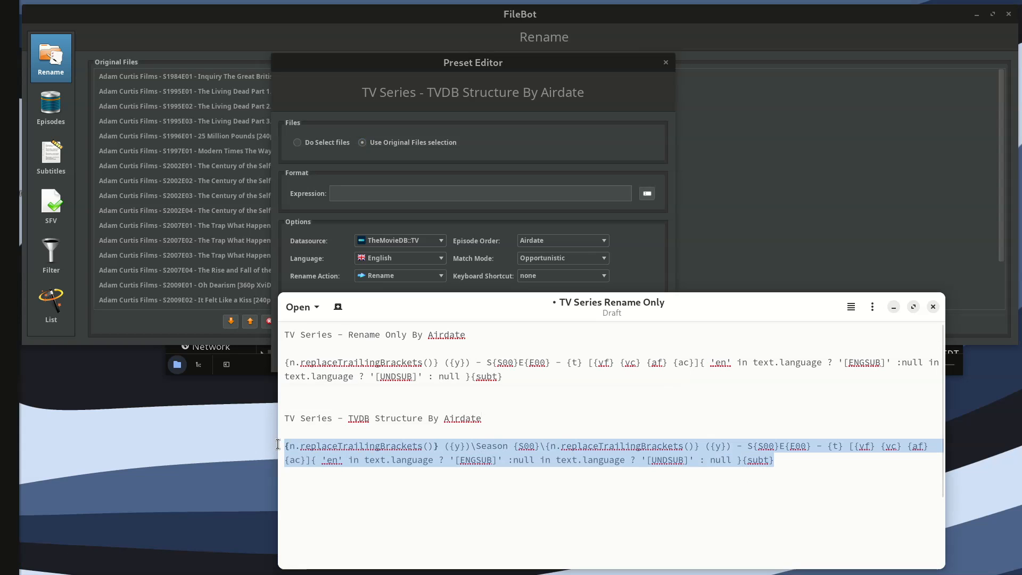
click(486, 190)
key(ctrl+v)
Set the TVDB Structure By Airdate preset's datasource to TheTVDB and save the preset
click(441, 243)
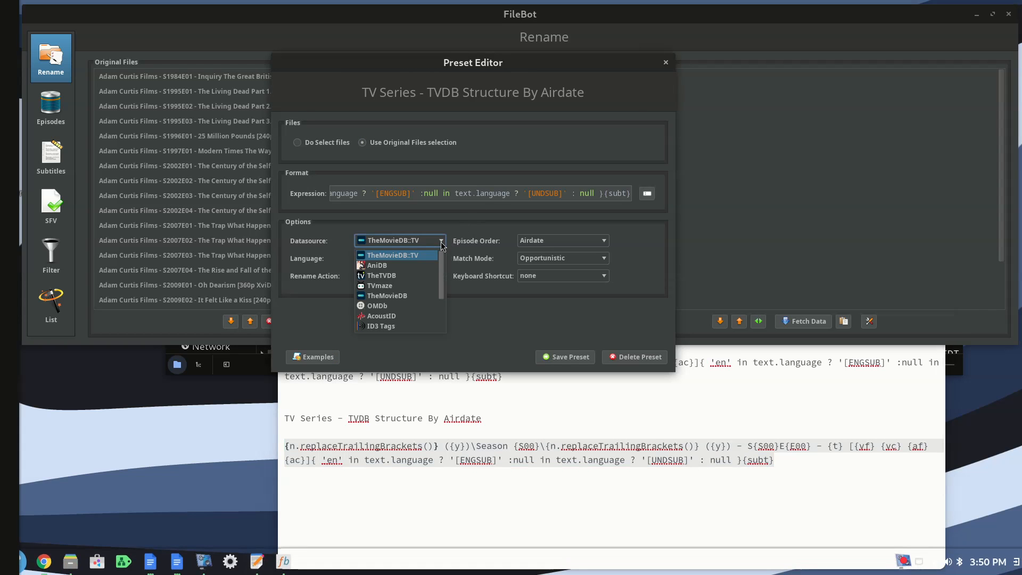
click(404, 275)
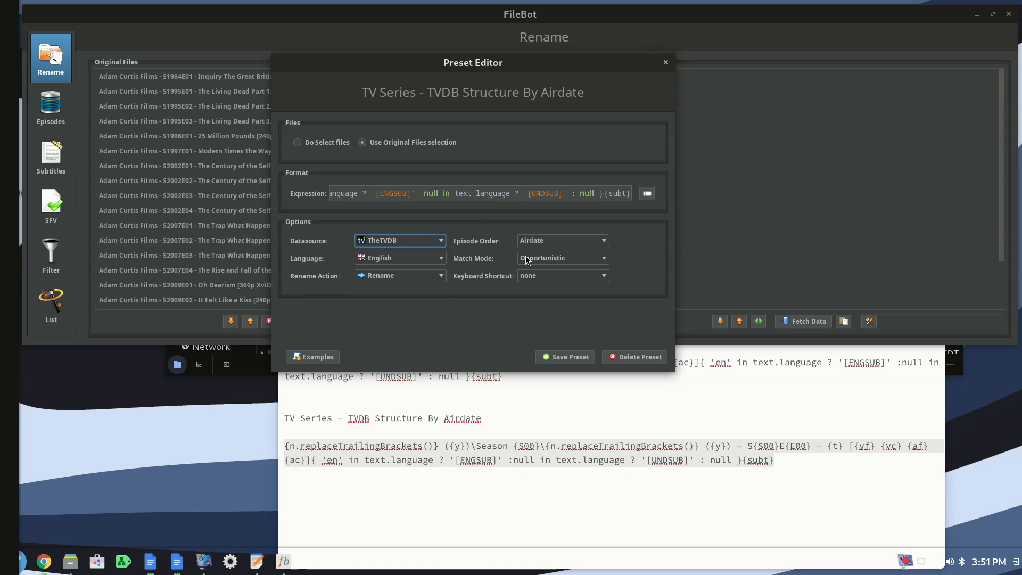
click(571, 357)
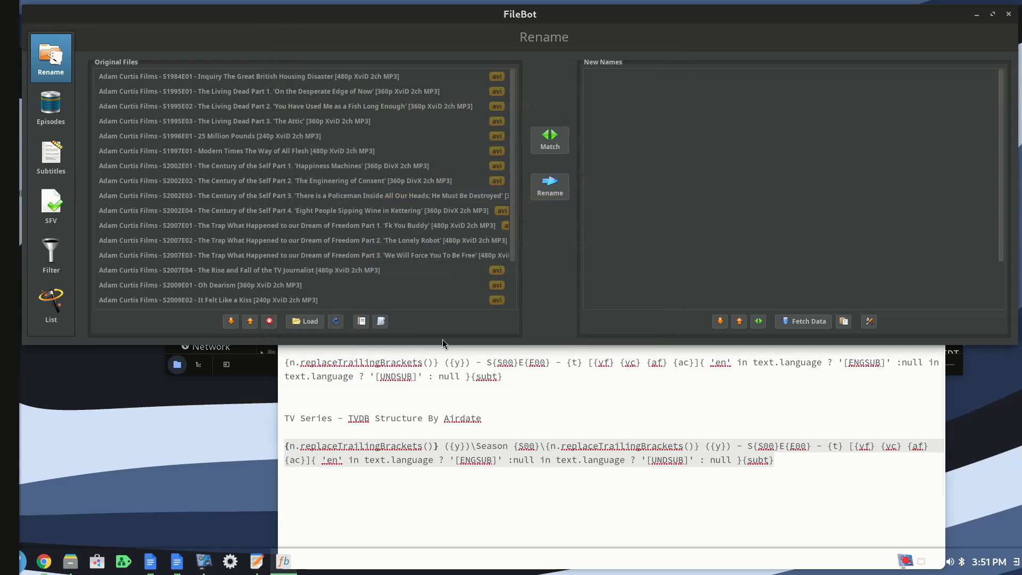
Create a new preset and enter the name TV Series - TVDB Structure By DVD, reusing the name text from the notes
click(381, 321)
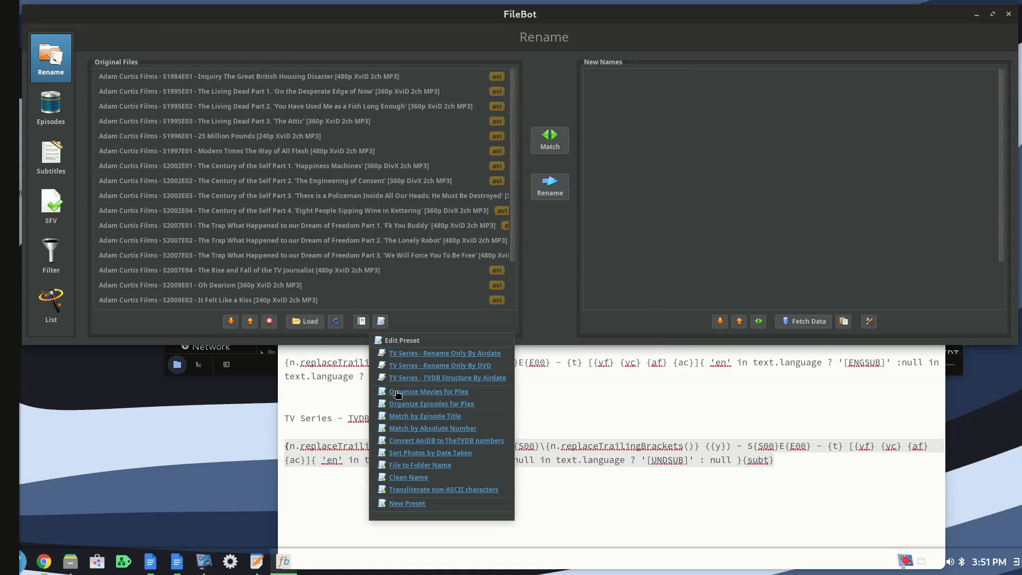
click(407, 503)
click(511, 419)
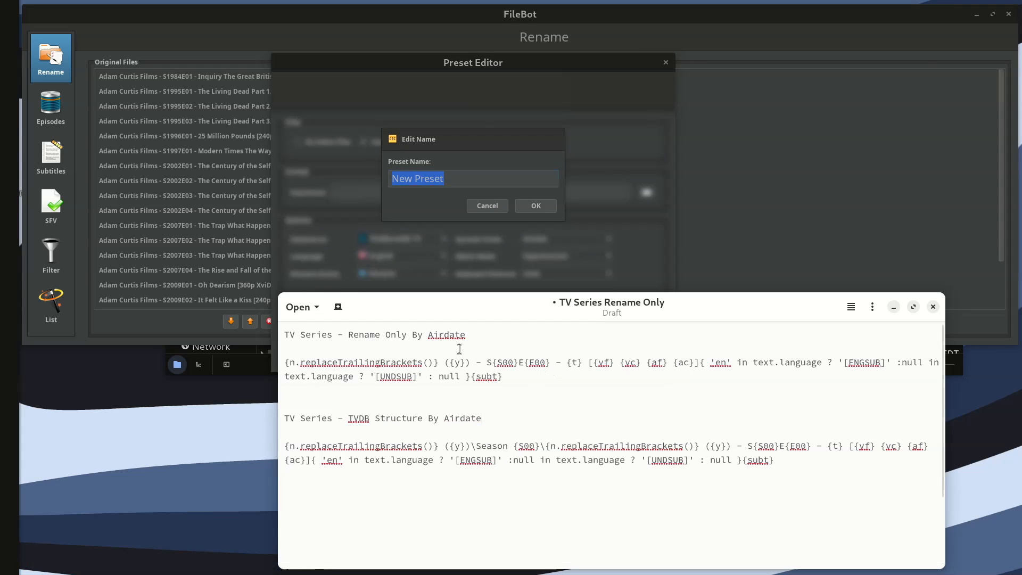
drag(440, 420, 282, 418)
key(ctrl+c)
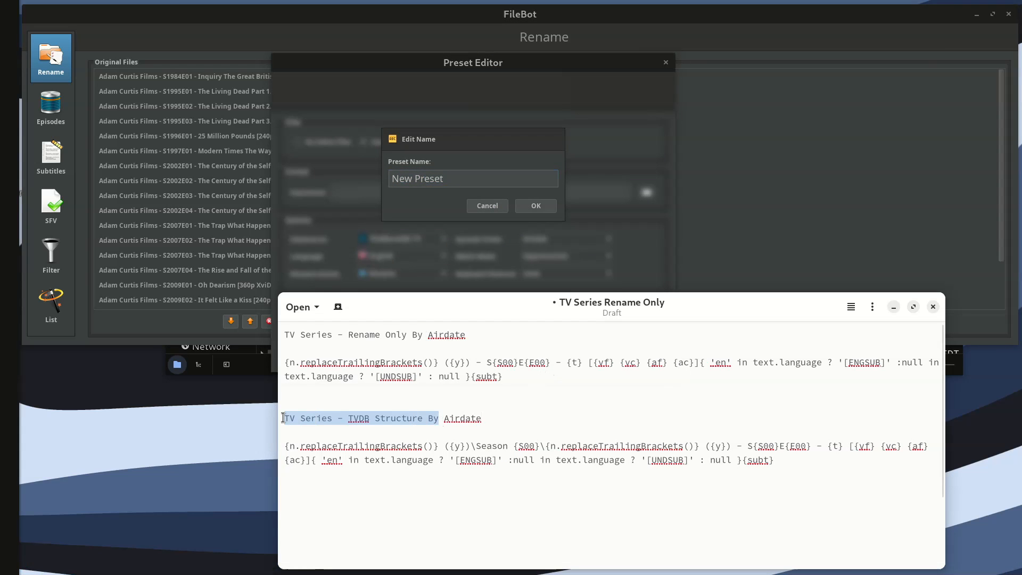
drag(453, 181, 380, 183)
key(ctrl+v)
text(DVD)
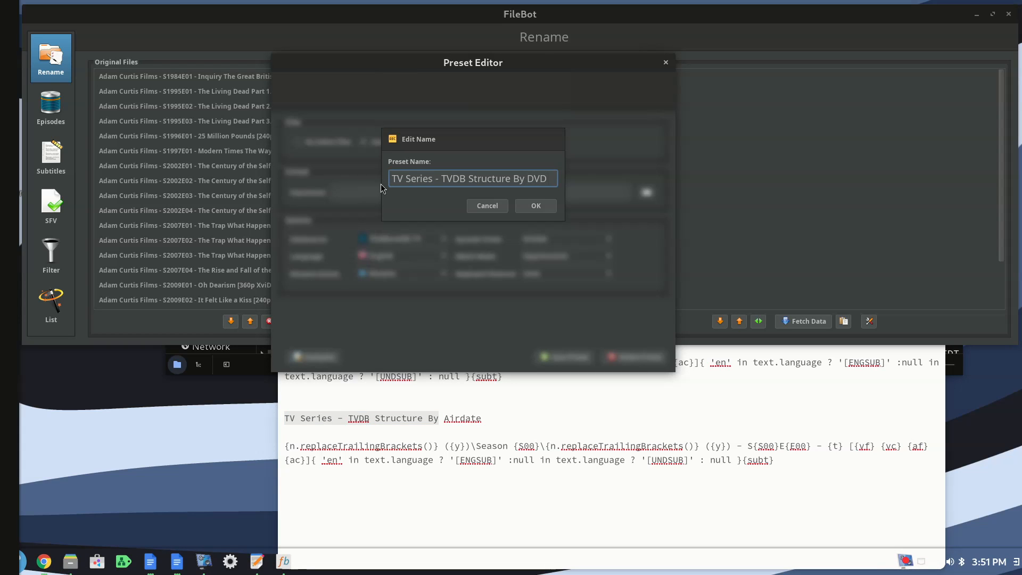
Confirm the preset name and copy the TVDB Structure expression from the notes into the preset's format expression
click(548, 207)
drag(800, 463, 284, 448)
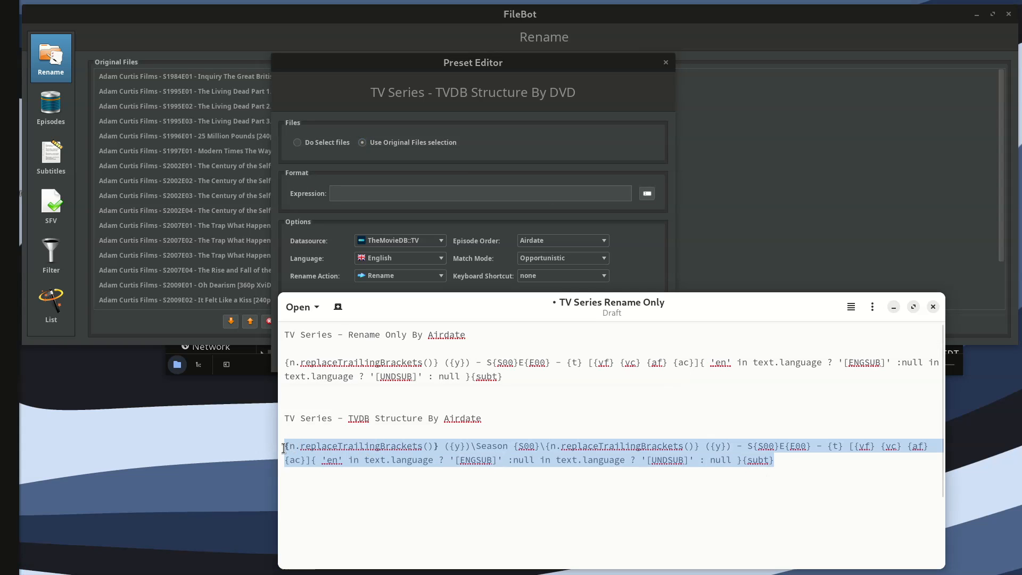
click(383, 193)
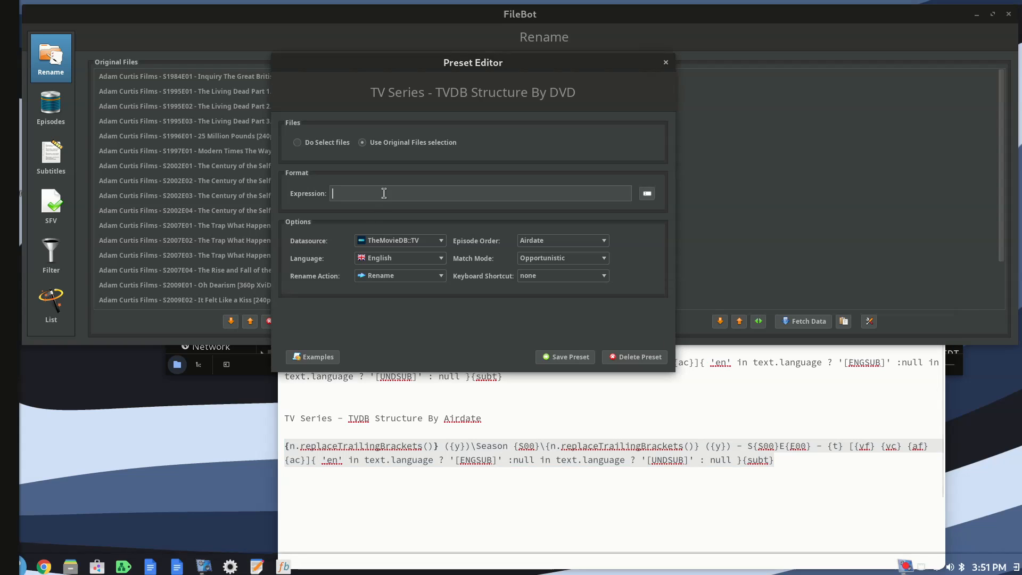
key(ctrl+v)
Set the TVDB Structure By DVD preset's datasource to TheTVDB and episode order to DVD, and save it
click(430, 240)
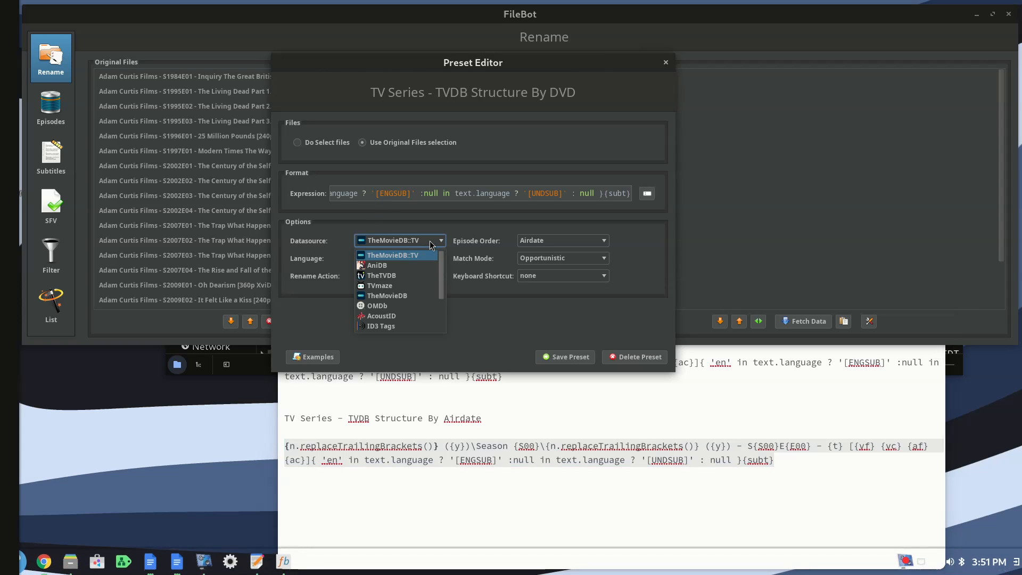
click(410, 274)
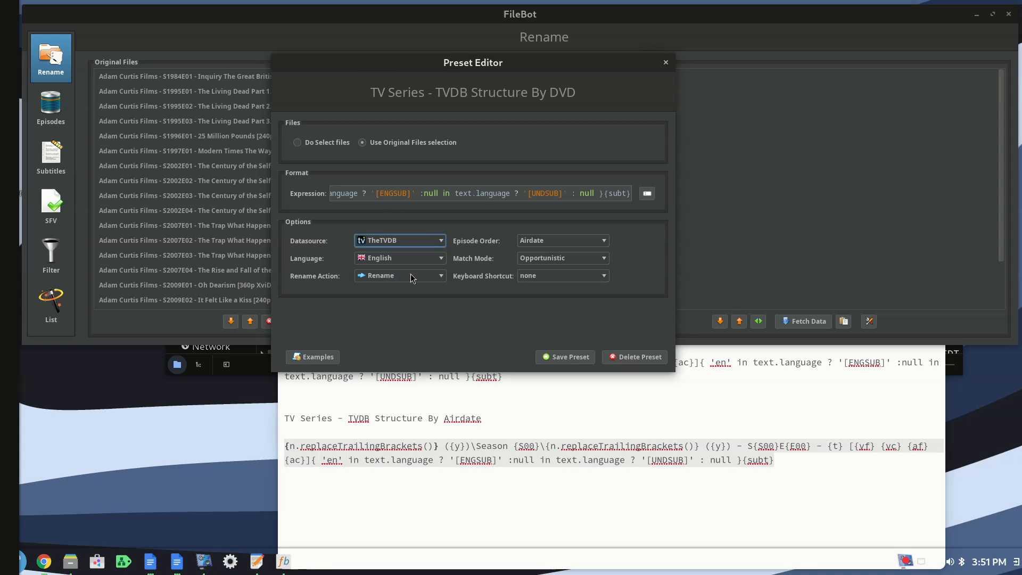
click(605, 240)
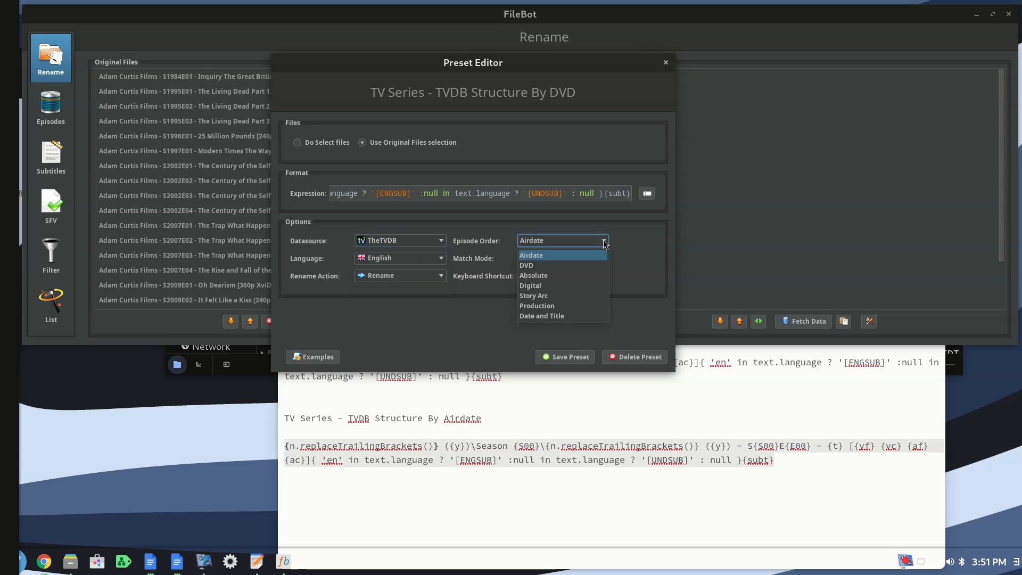
click(544, 267)
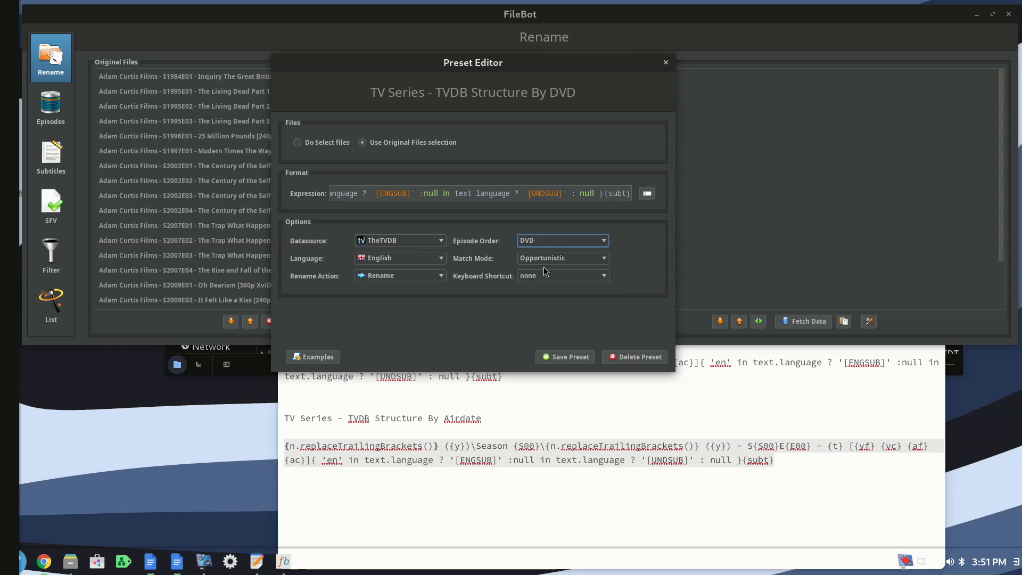
click(556, 358)
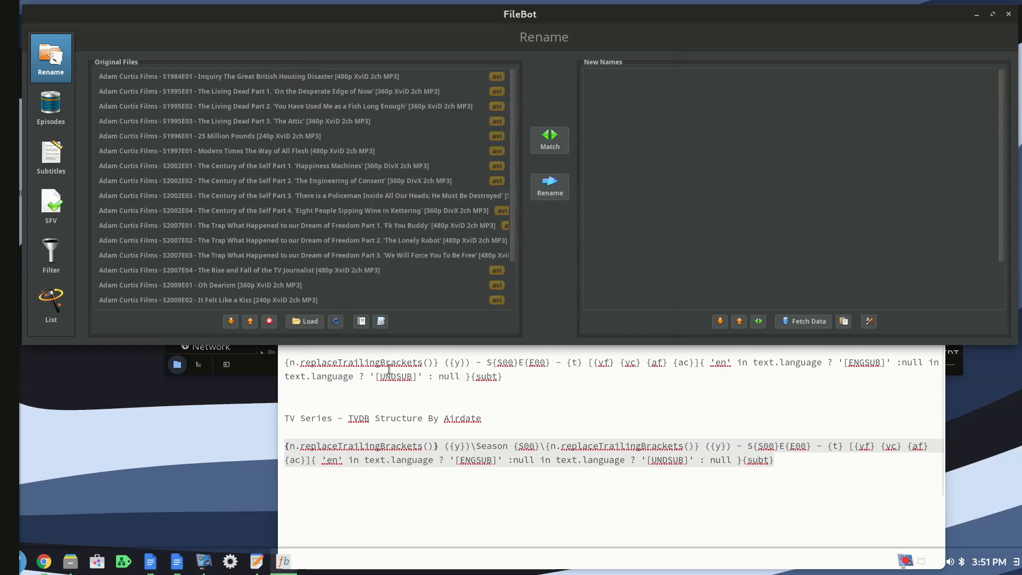
Review the list of saved TV Series presets together with the built-in presets
click(380, 322)
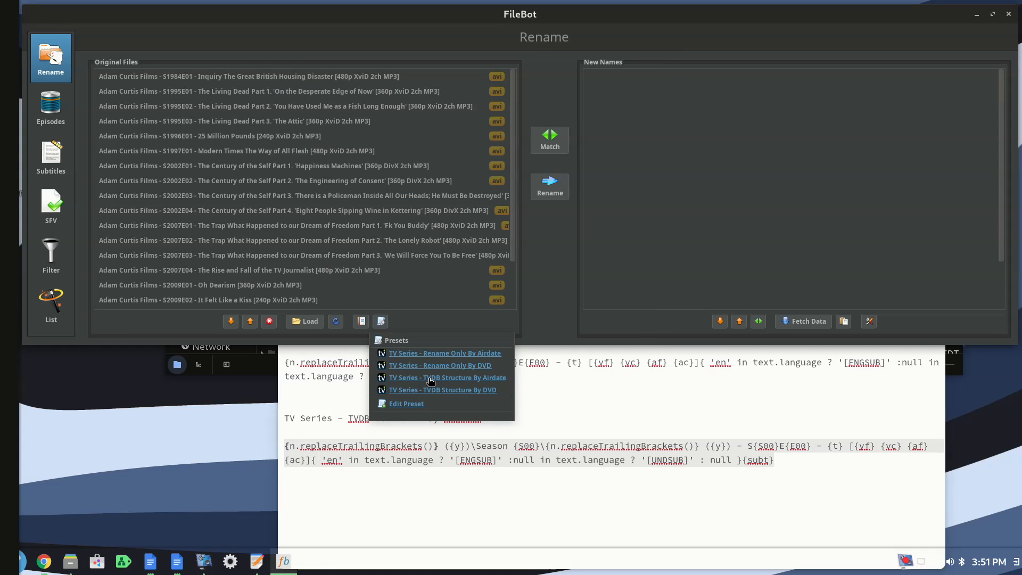
click(560, 316)
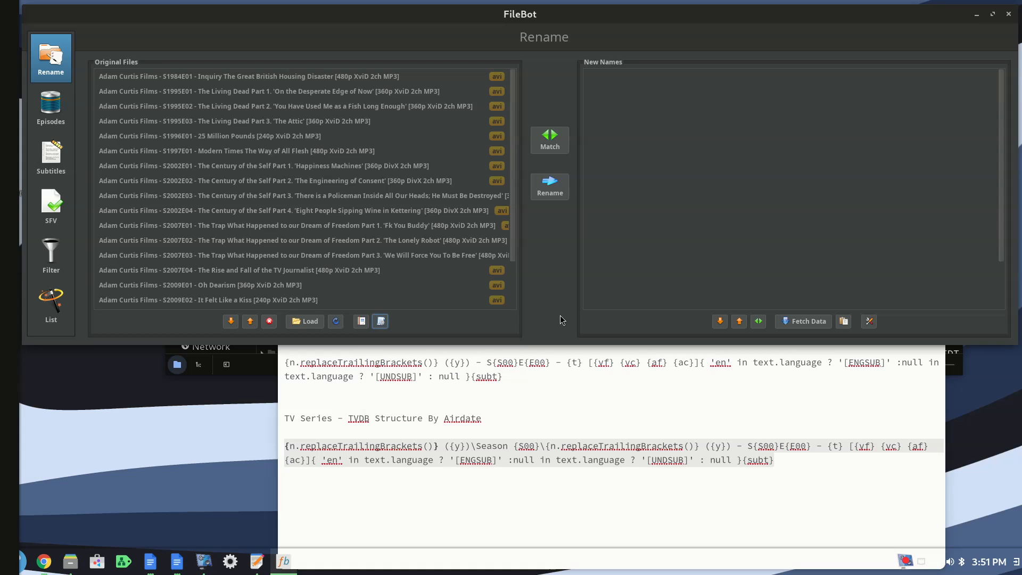
click(382, 320)
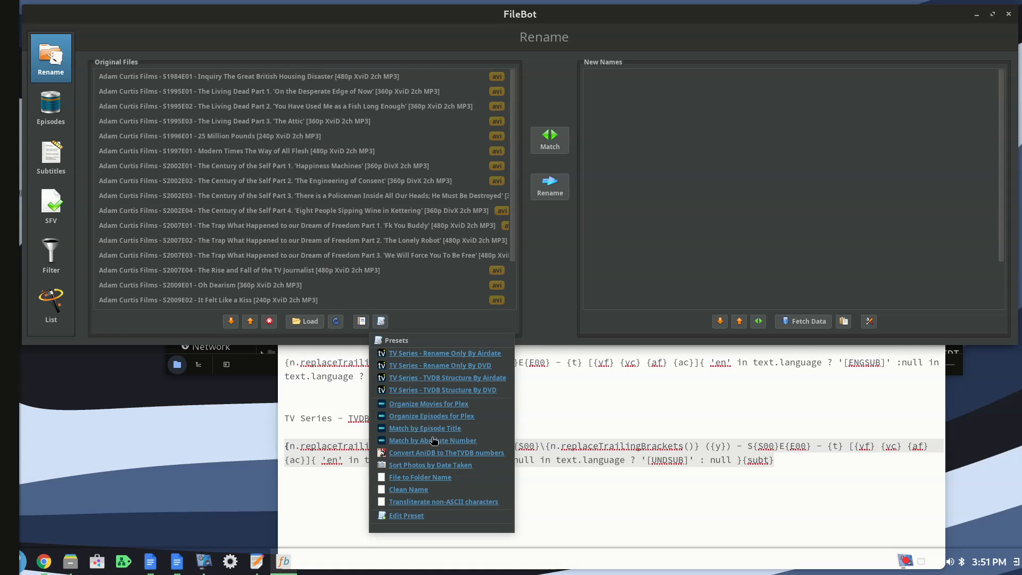
Bring the TV Series Rename Only notes to the front in Text Editor and move the window up over FileBot
click(609, 397)
click(610, 393)
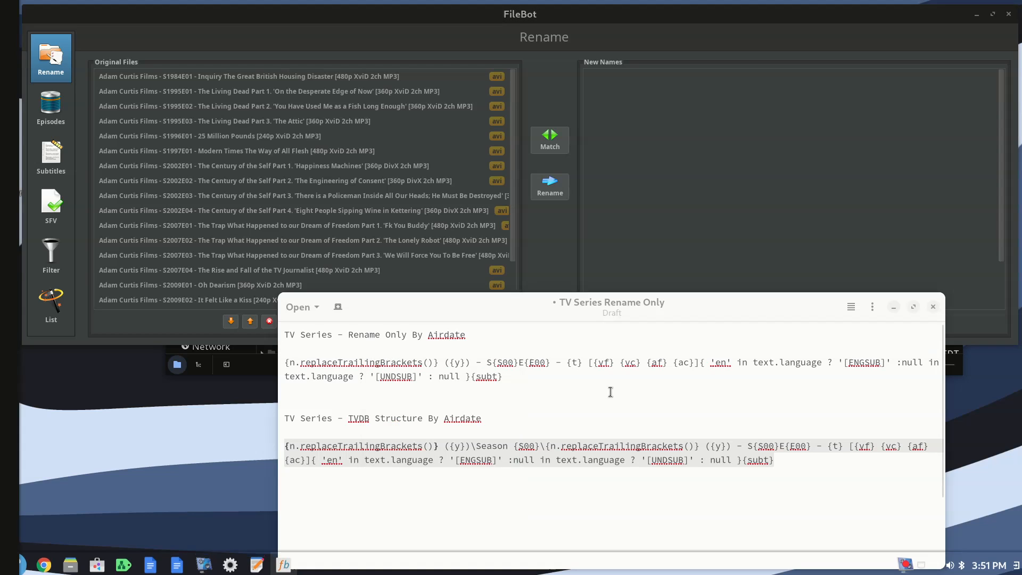
drag(607, 309, 580, 129)
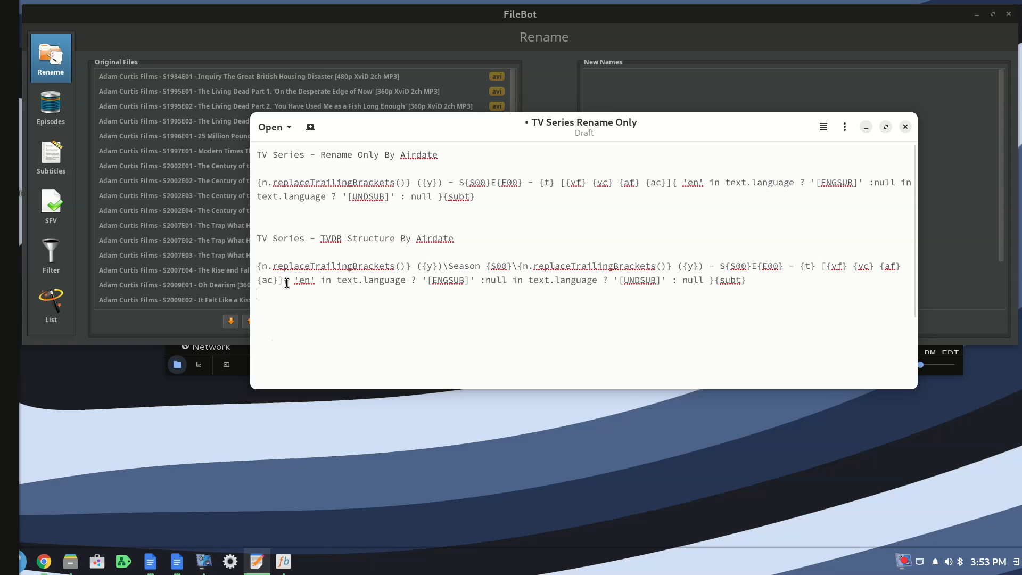
Examine the subtitle portion of the TVDB Structure By Airdate expression, including the 'en' language condition, the [ENGSUB] and [UNDSUB] tags and {subt}
drag(285, 283, 715, 282)
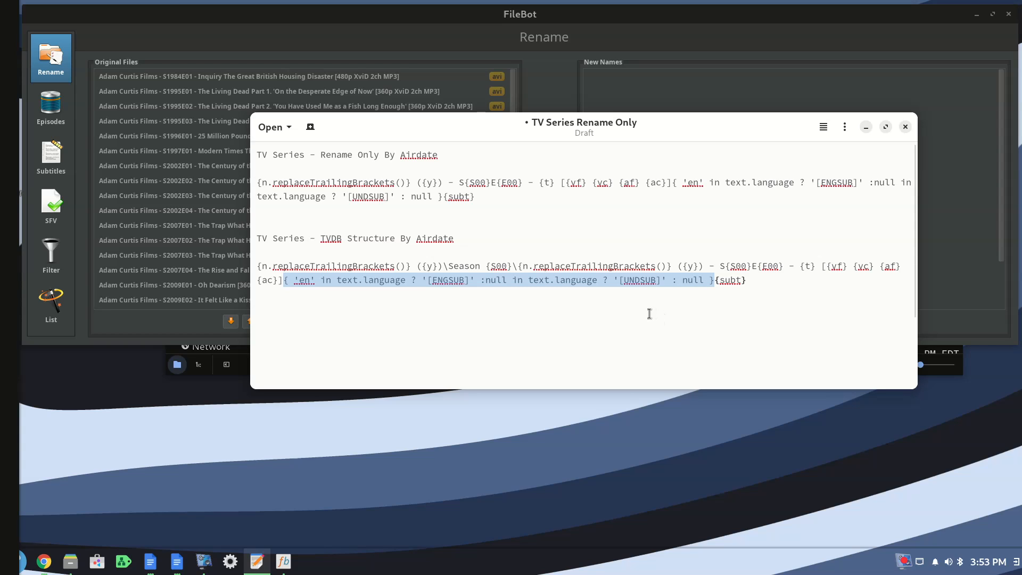
click(529, 331)
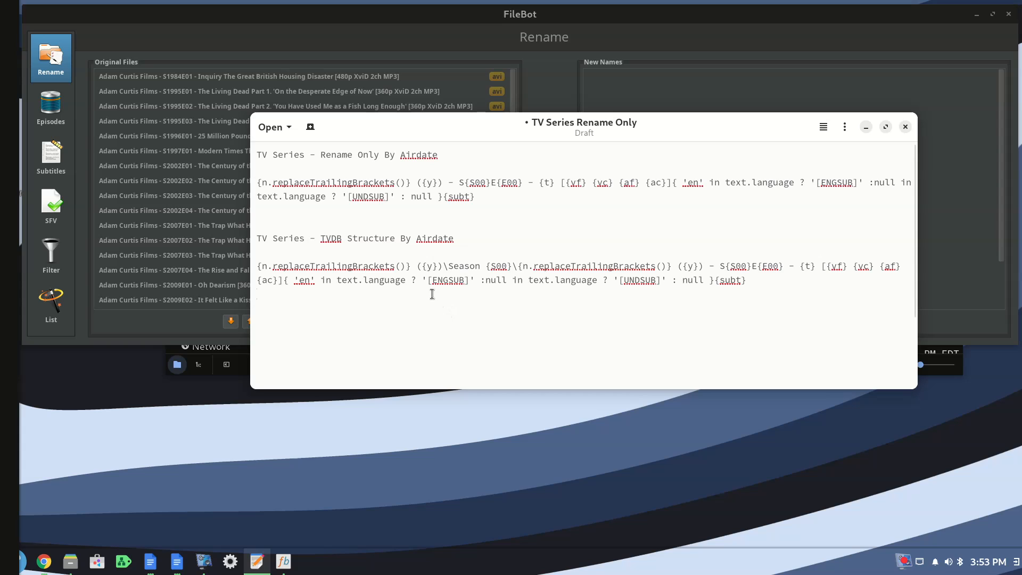
drag(429, 280, 468, 283)
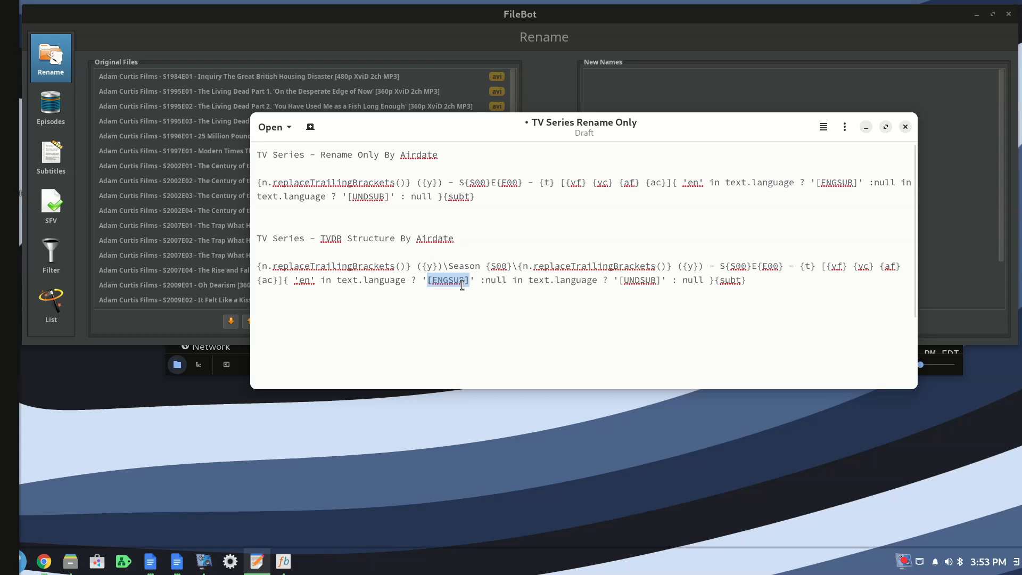
click(466, 287)
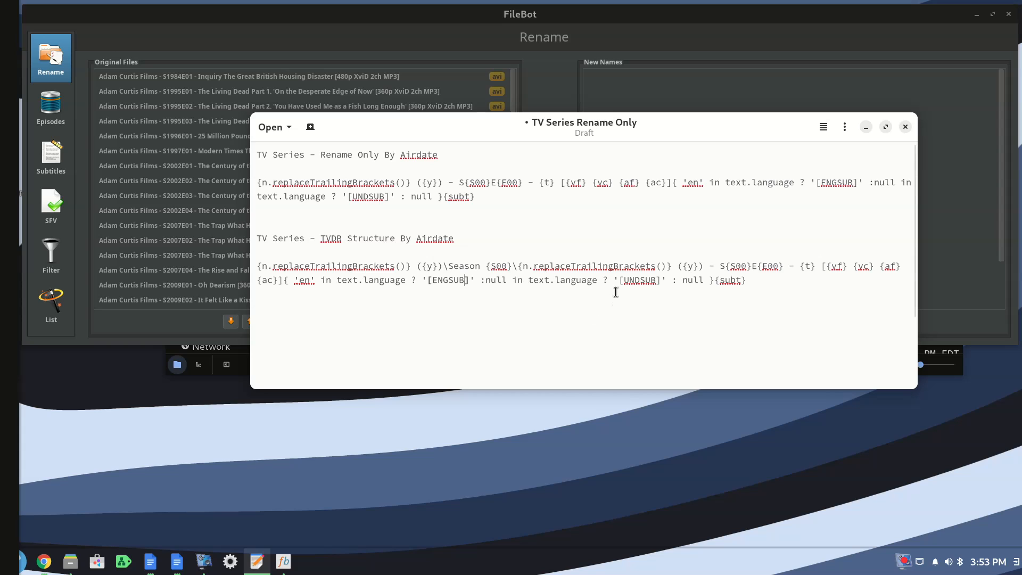
drag(619, 280, 662, 286)
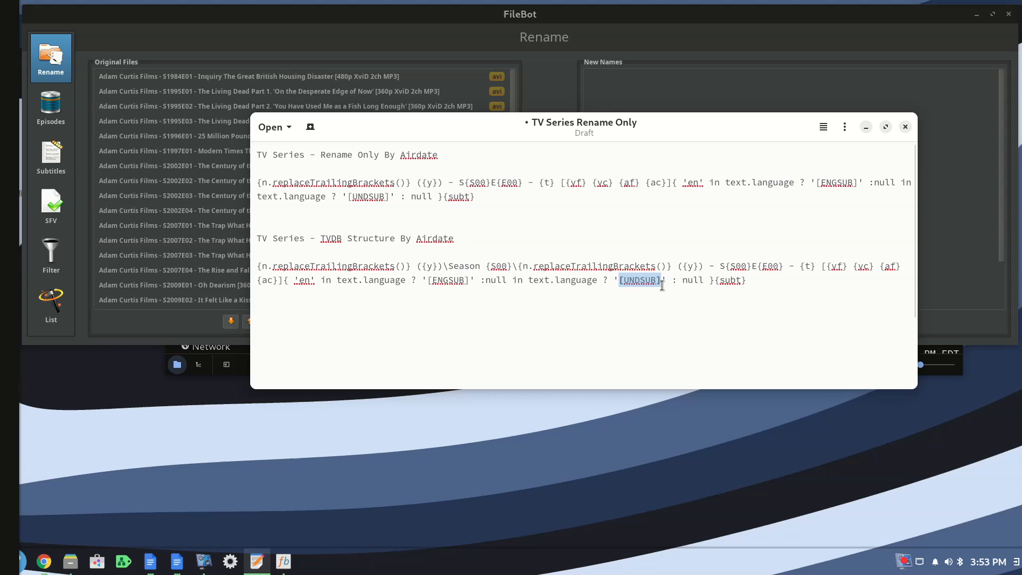
click(639, 299)
drag(640, 280, 633, 281)
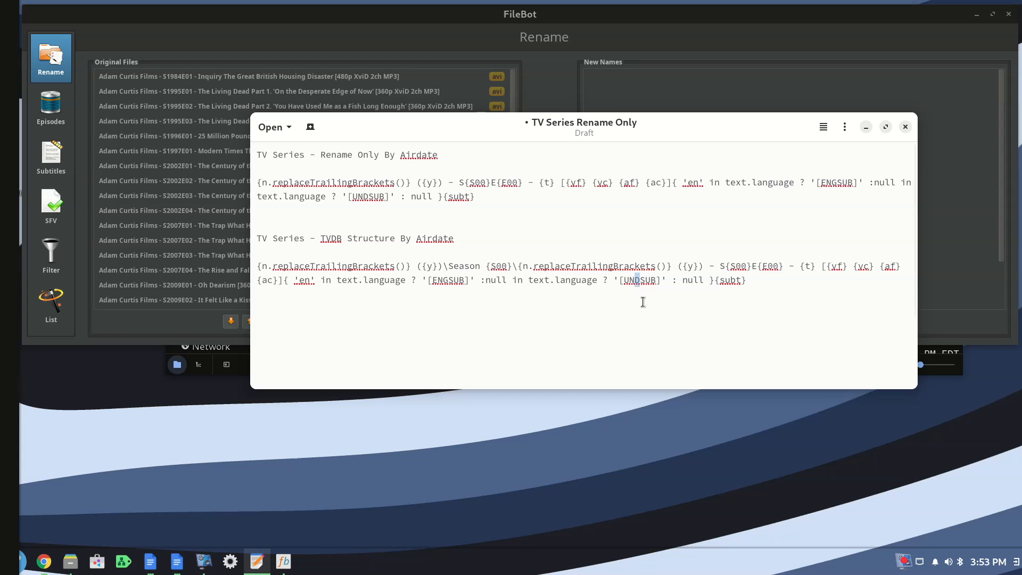
click(639, 302)
drag(748, 281, 713, 282)
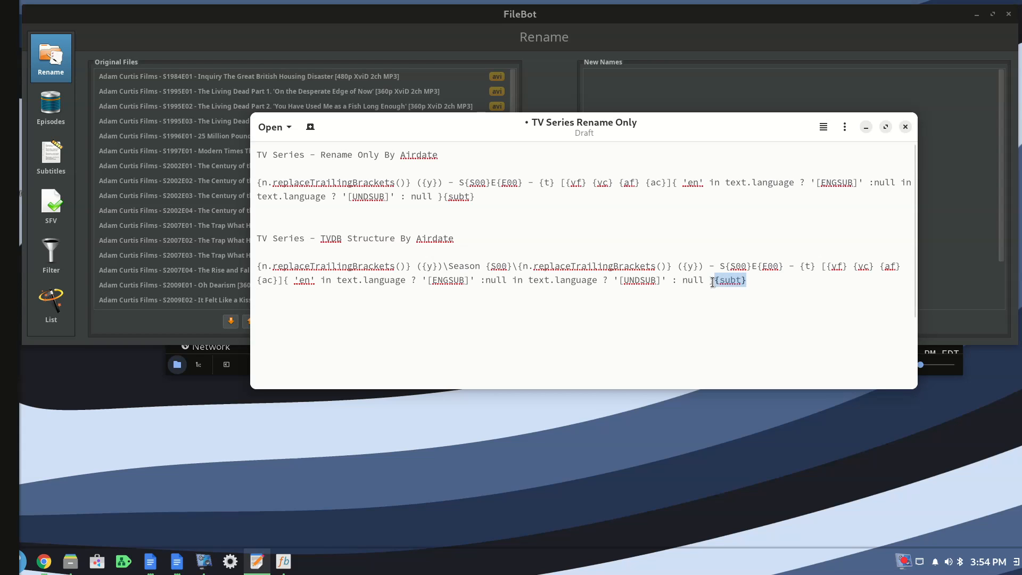
click(722, 309)
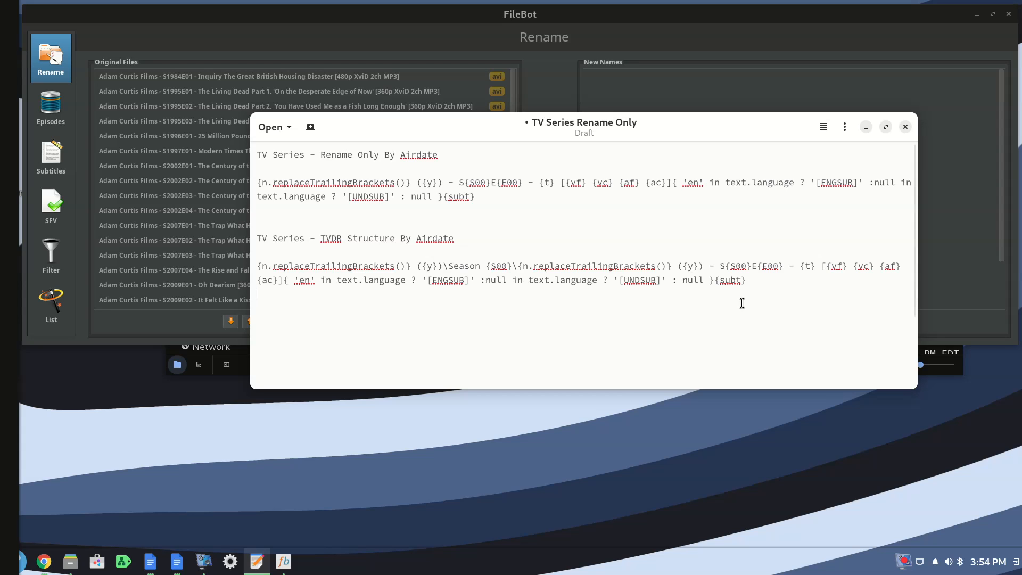
Move the notes window out of the way and apply the TV Series - Rename Only By Airdate preset to the loaded Adam Curtis files
drag(702, 130, 1021, 255)
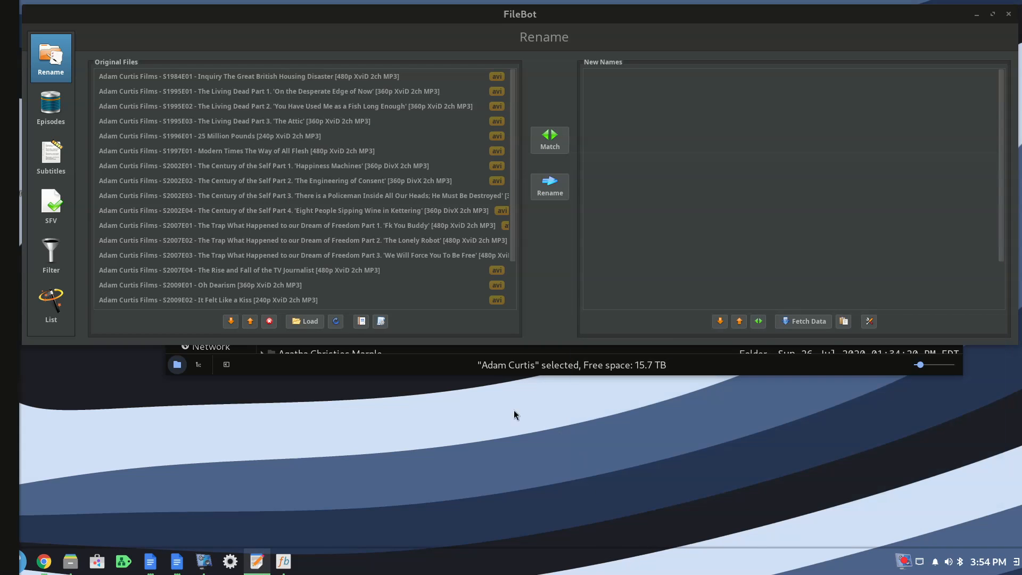
click(383, 324)
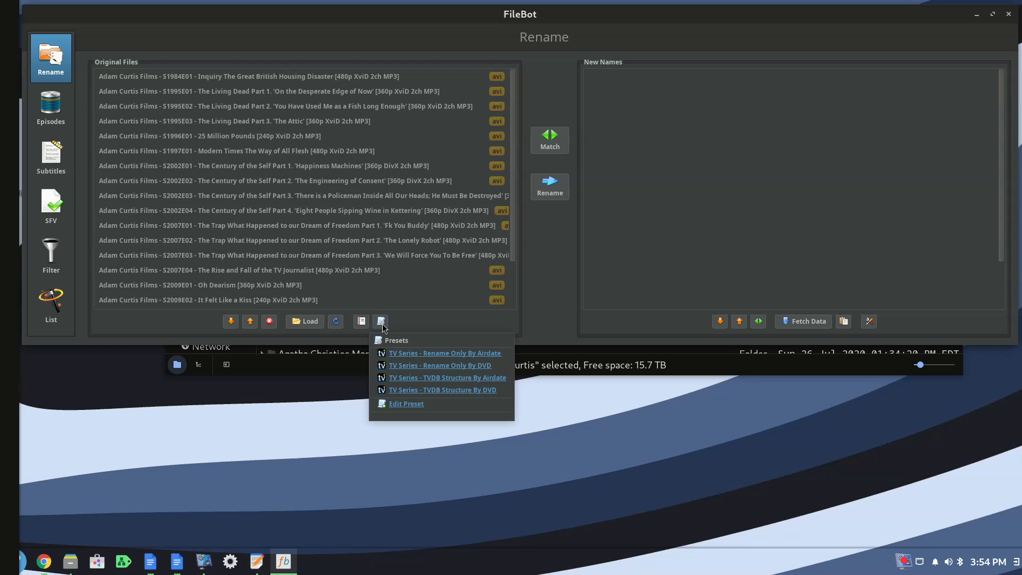
click(431, 355)
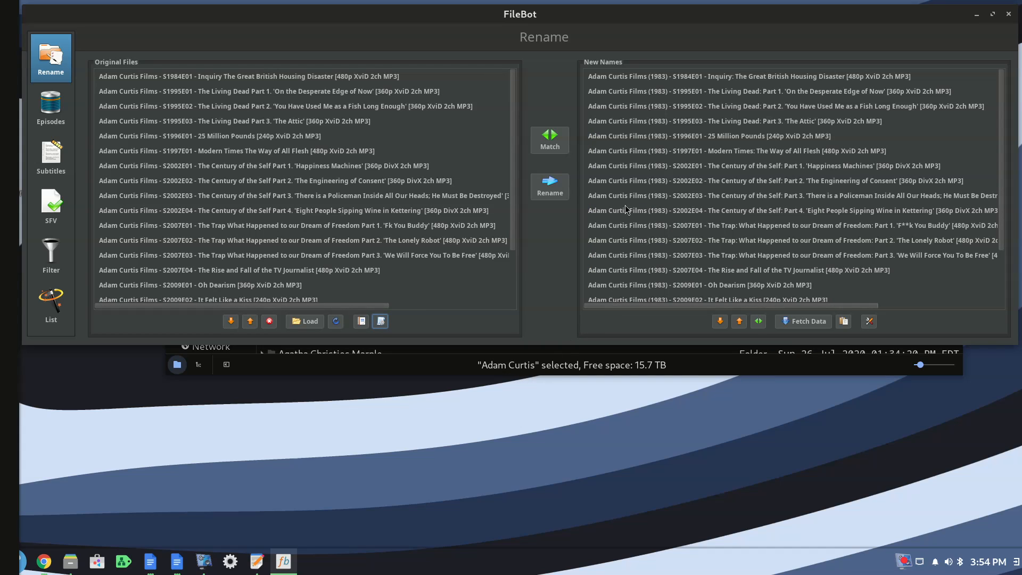
click(653, 80)
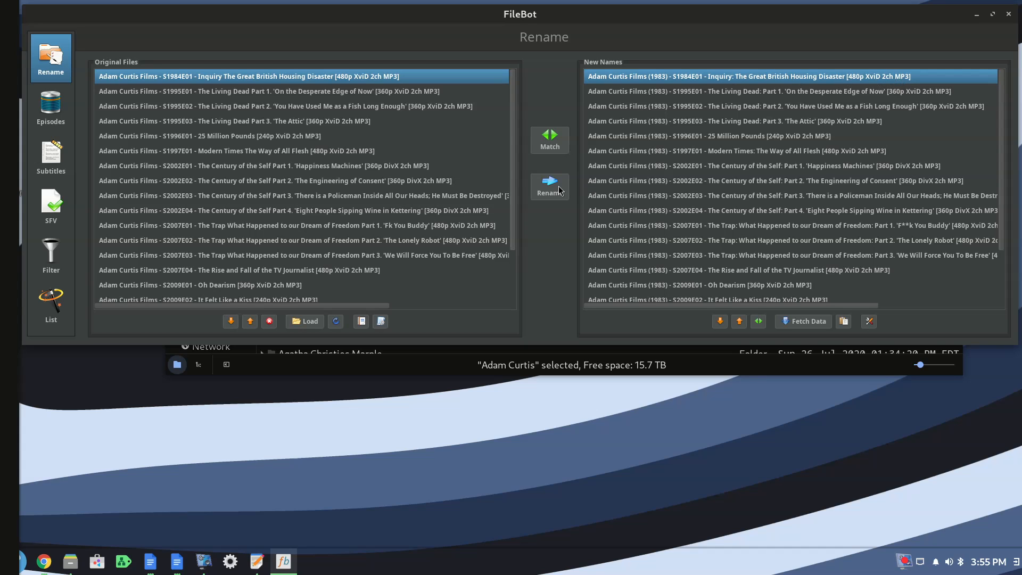
Arrange the windows so the file manager's tv folder sits above FileBot with both in view
drag(557, 15, 523, 199)
drag(540, 79, 524, 29)
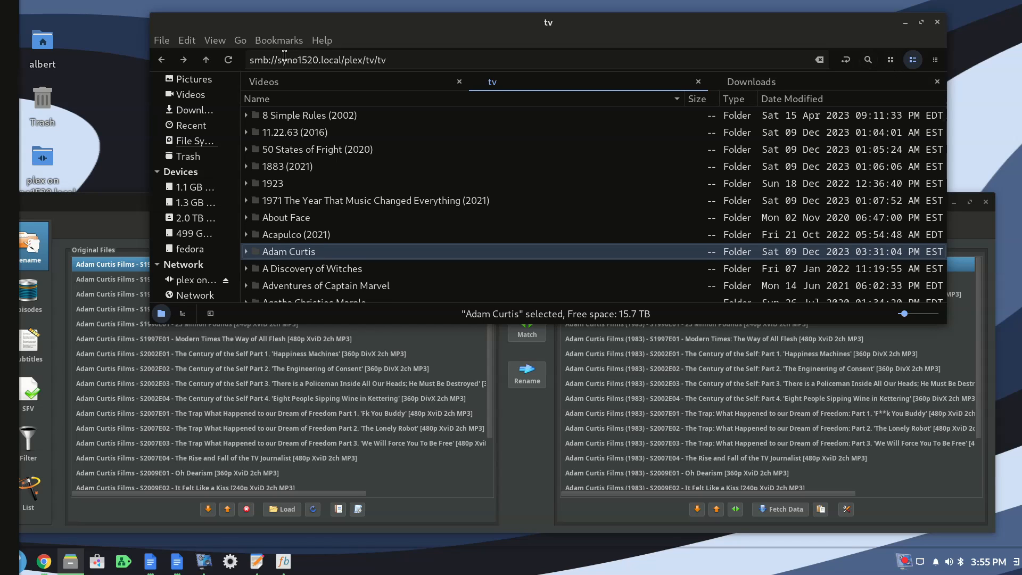
click(215, 41)
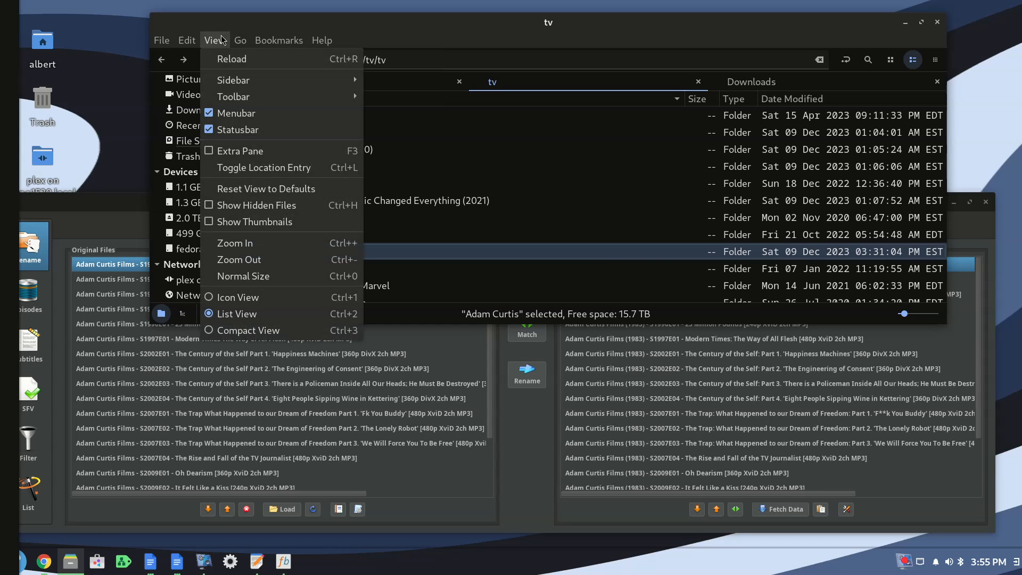
click(239, 23)
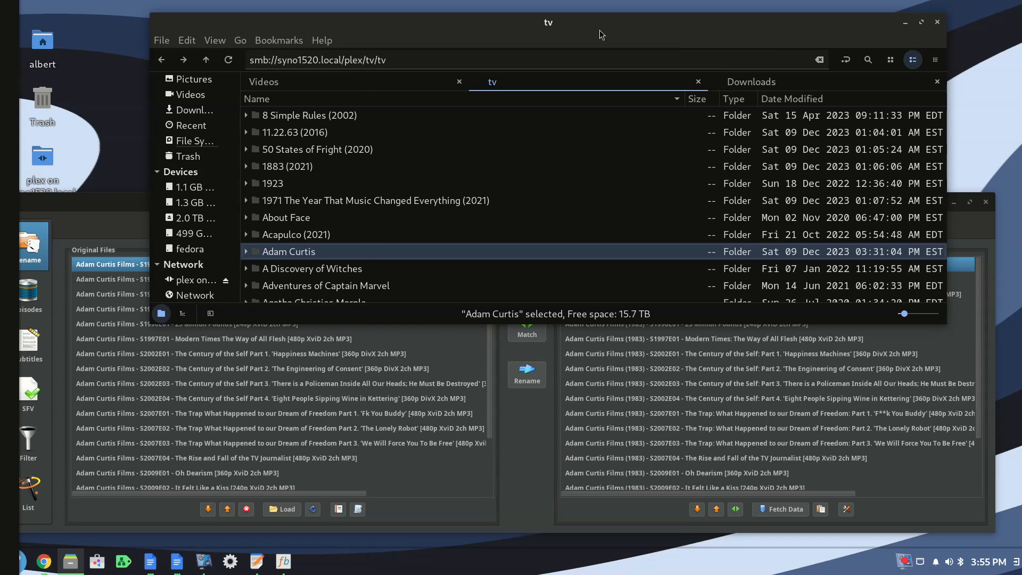
click(535, 526)
drag(582, 208, 586, 235)
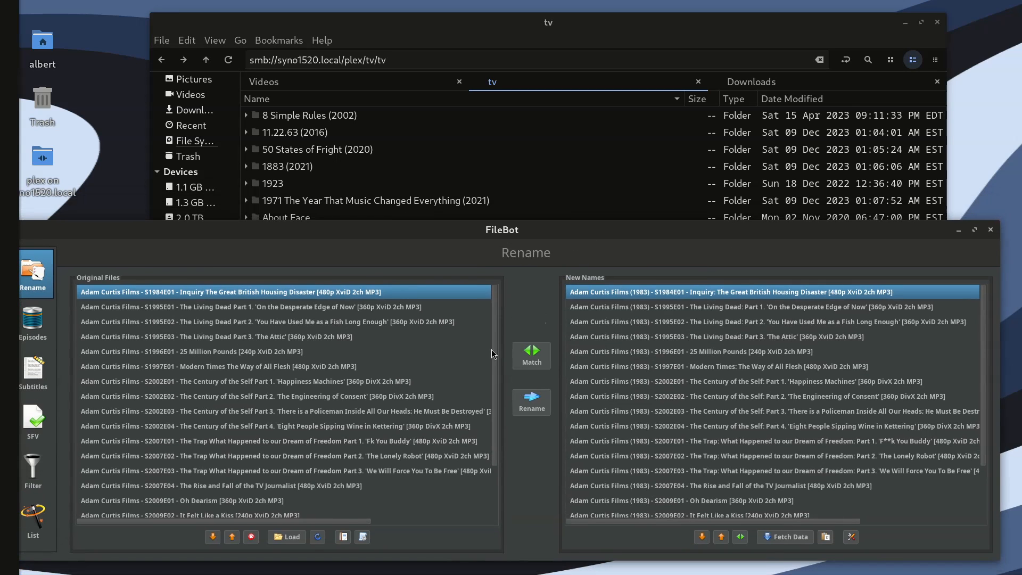
Rename the matched files with the Airdate names, validating the new names to remove invalid characters before continuing
click(522, 403)
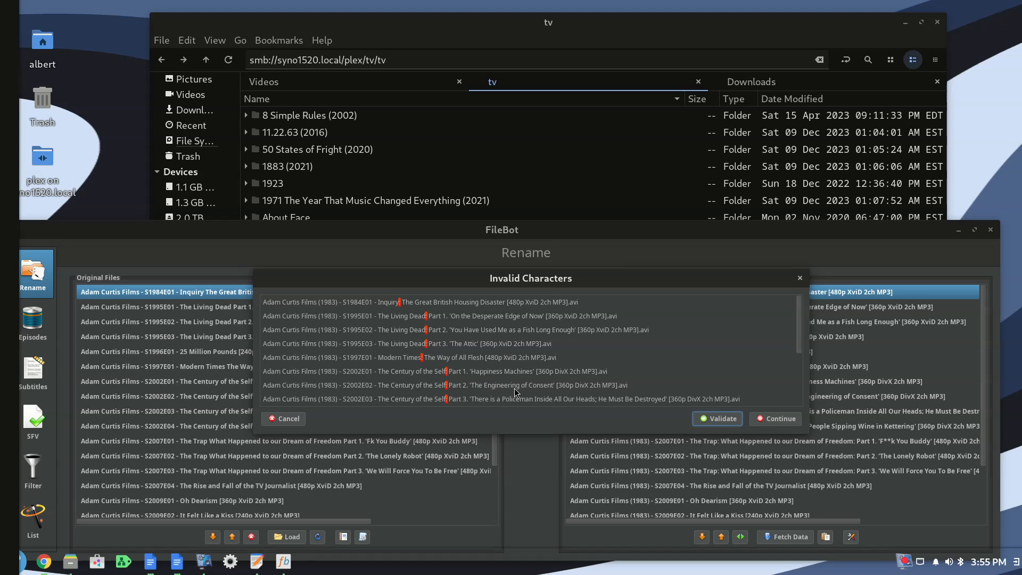
scroll(479, 341, down, 3)
scroll(511, 354, up, 3)
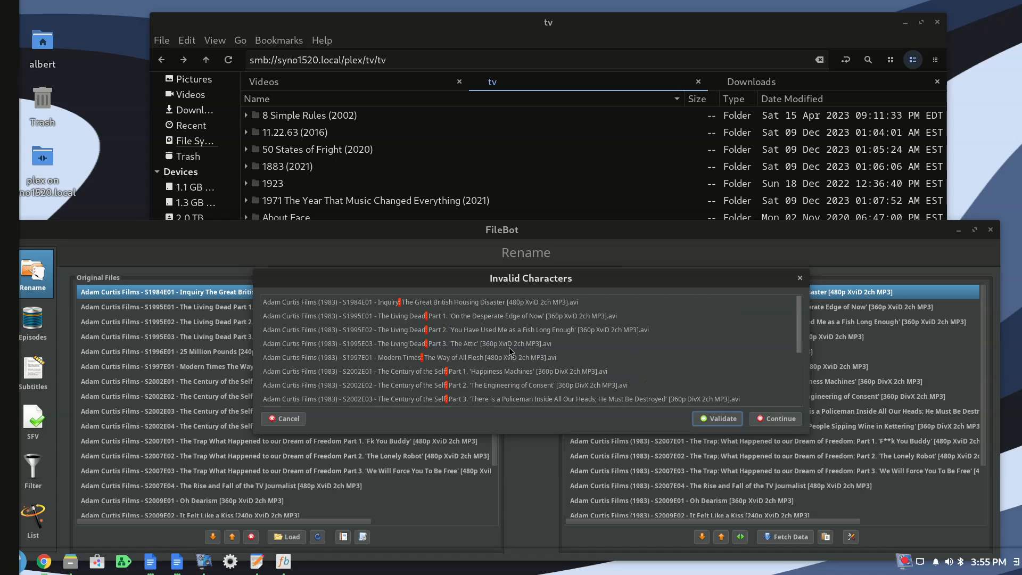
click(727, 420)
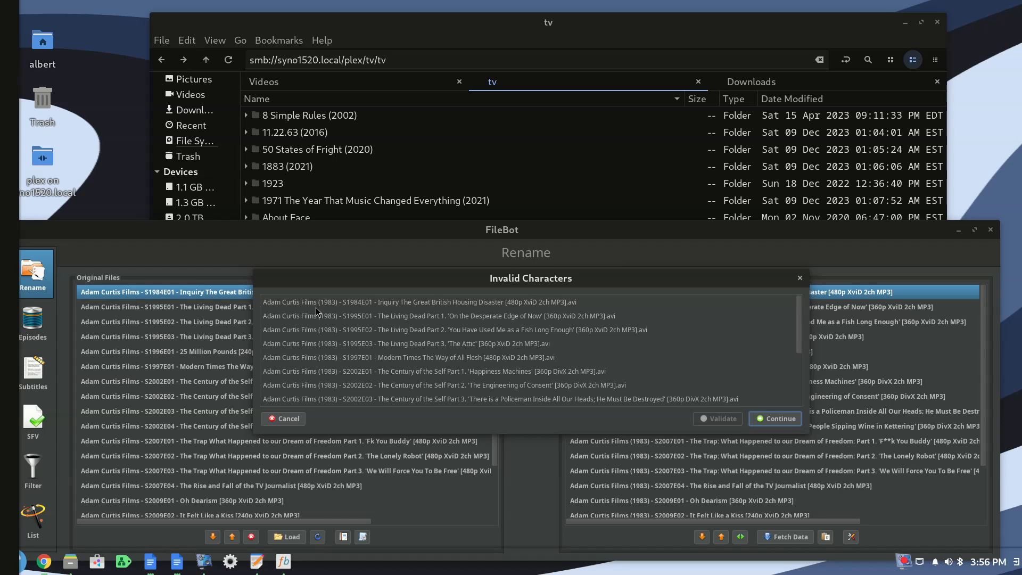
click(773, 418)
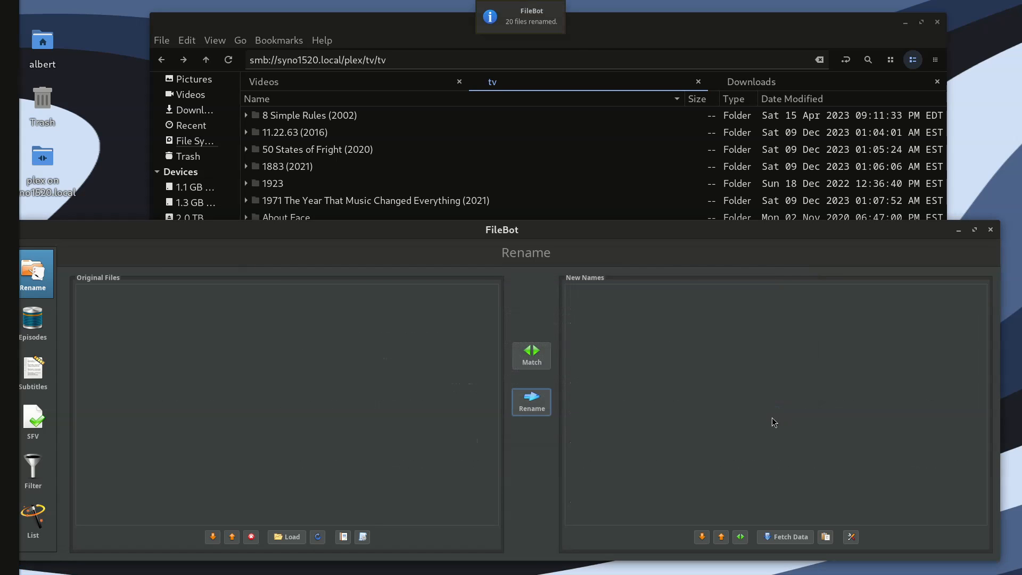
Check the renamed episode inside the Adam Curtis folder's Season 1984 subfolder and return to the tv folder
click(408, 24)
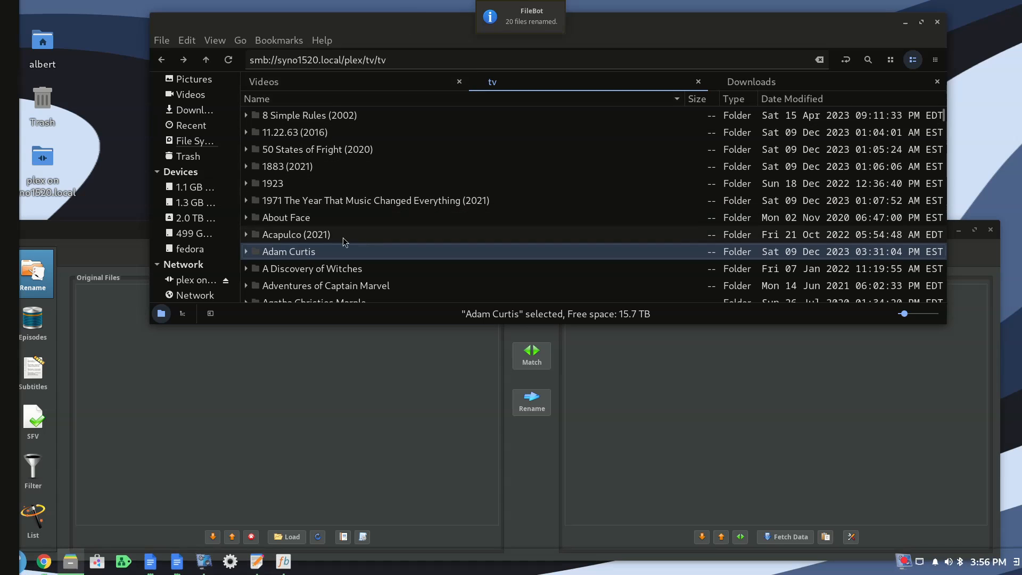
double_click(306, 253)
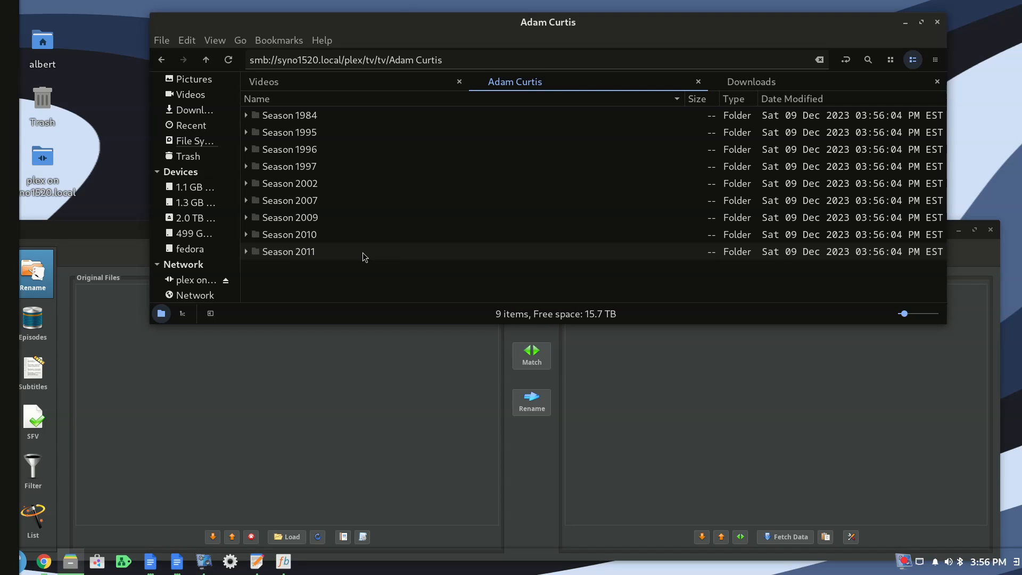
click(296, 115)
double_click(297, 115)
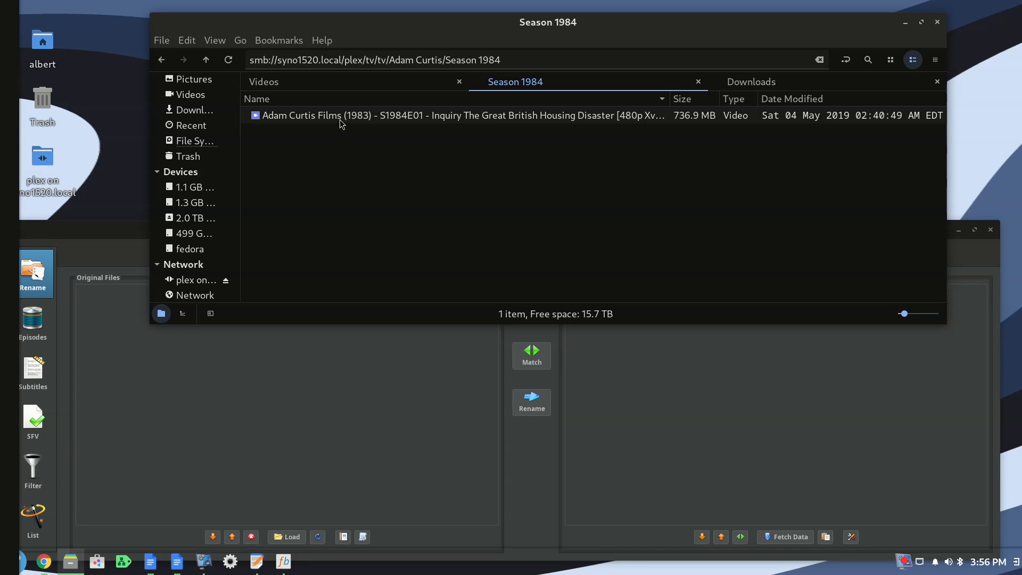
click(169, 61)
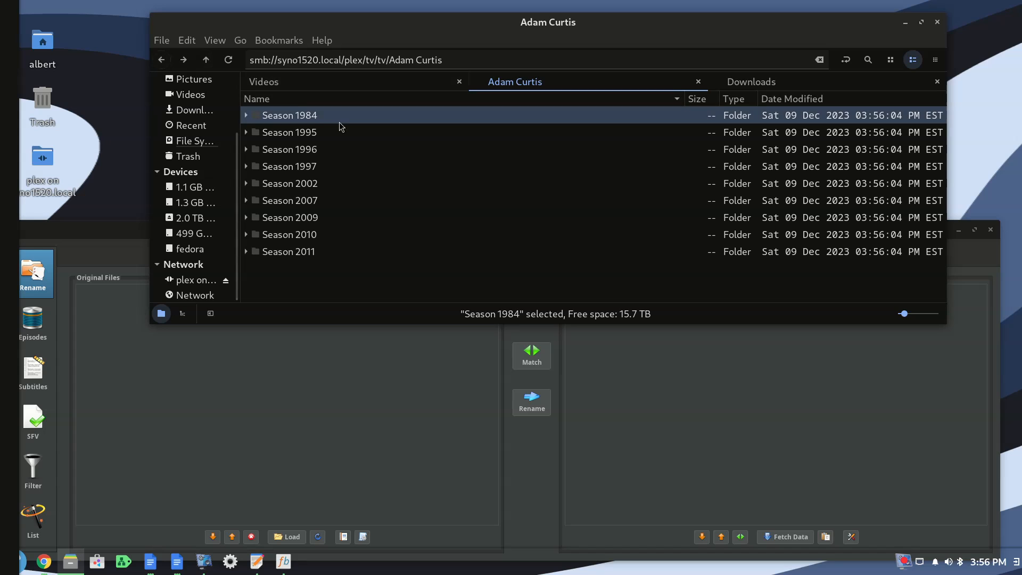
click(163, 61)
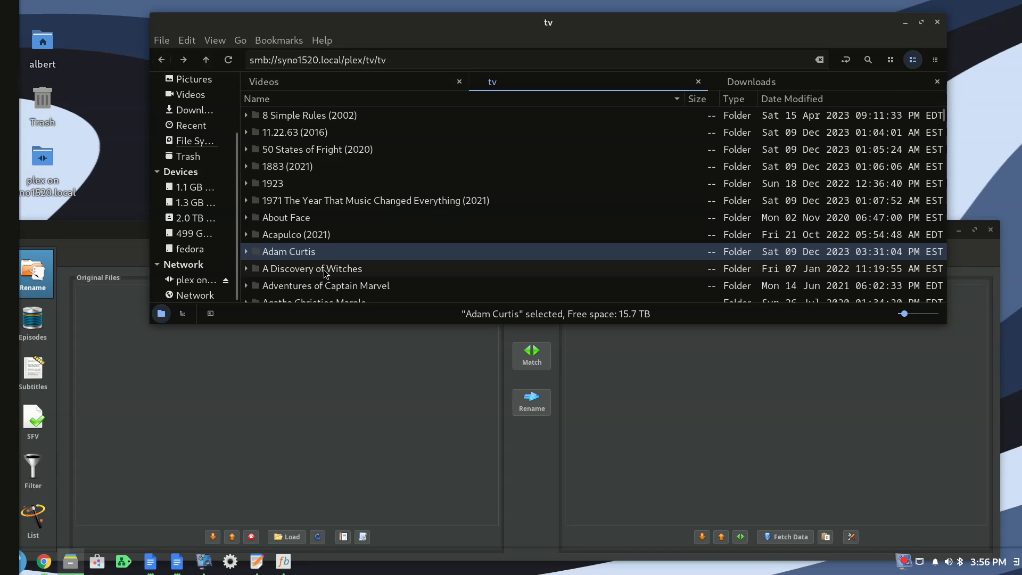
Load the Adam Curtis folder into FileBot's original files and apply the TV Series - TVDB Structure By Airdate preset
drag(296, 255, 296, 420)
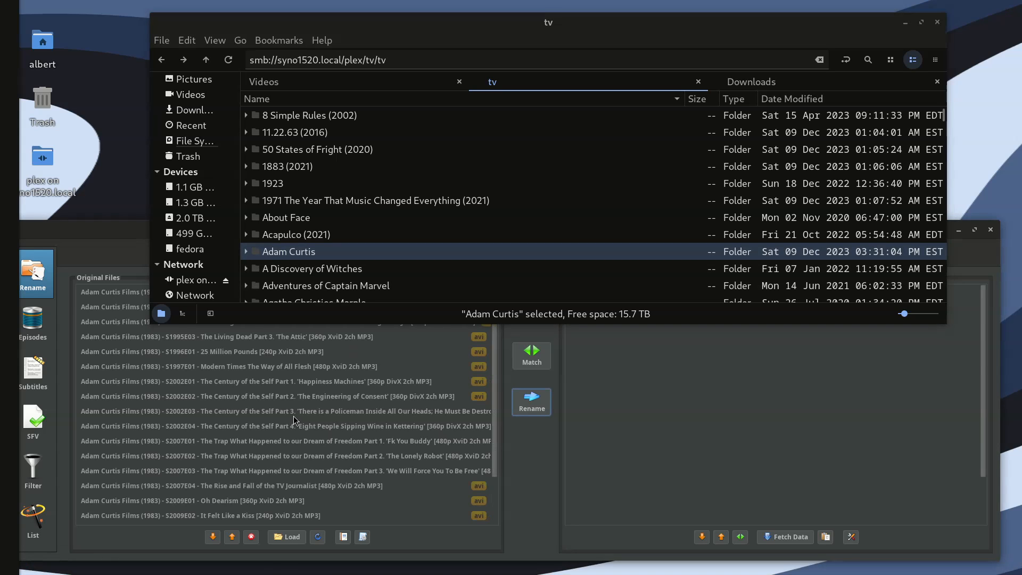
click(110, 229)
click(362, 537)
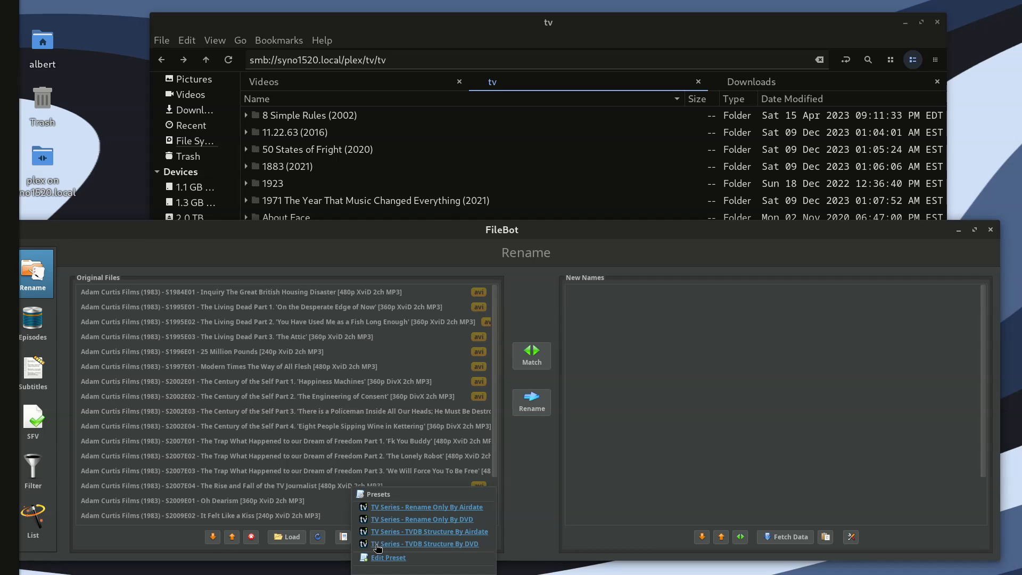
click(427, 532)
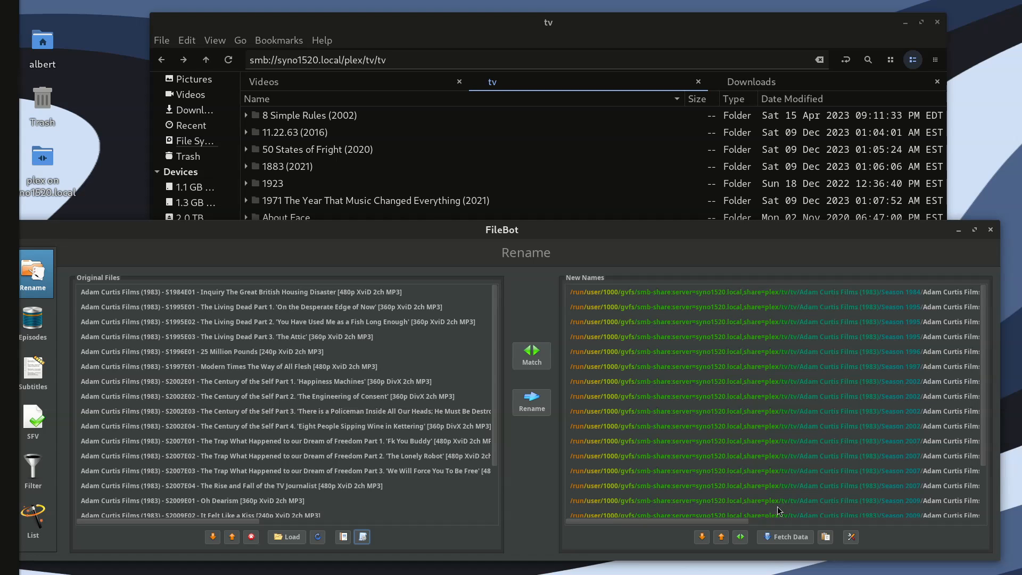
drag(740, 521, 830, 534)
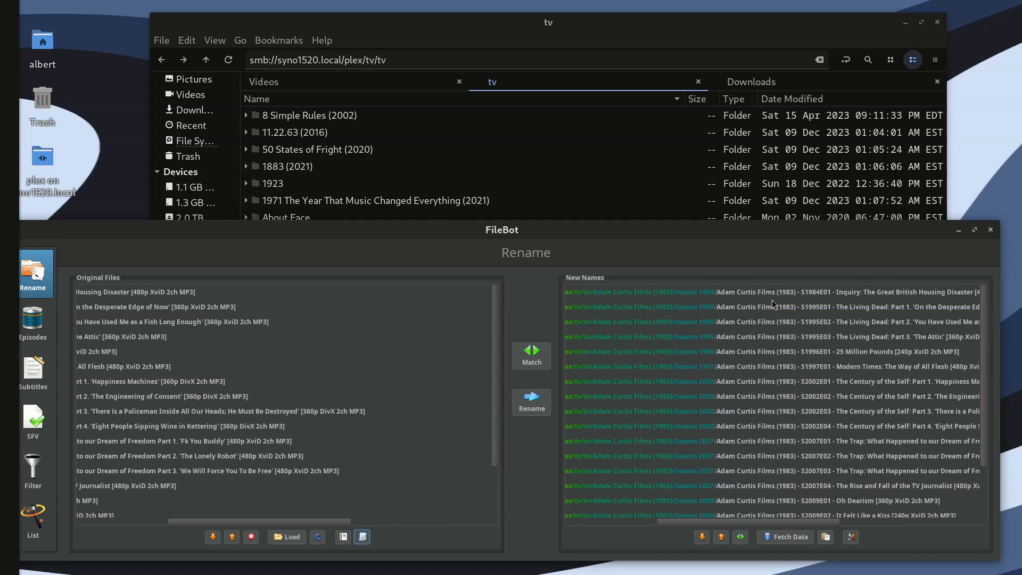
Rename the files into the TVDB folder structure, validating the new paths to remove invalid characters before continuing
click(461, 24)
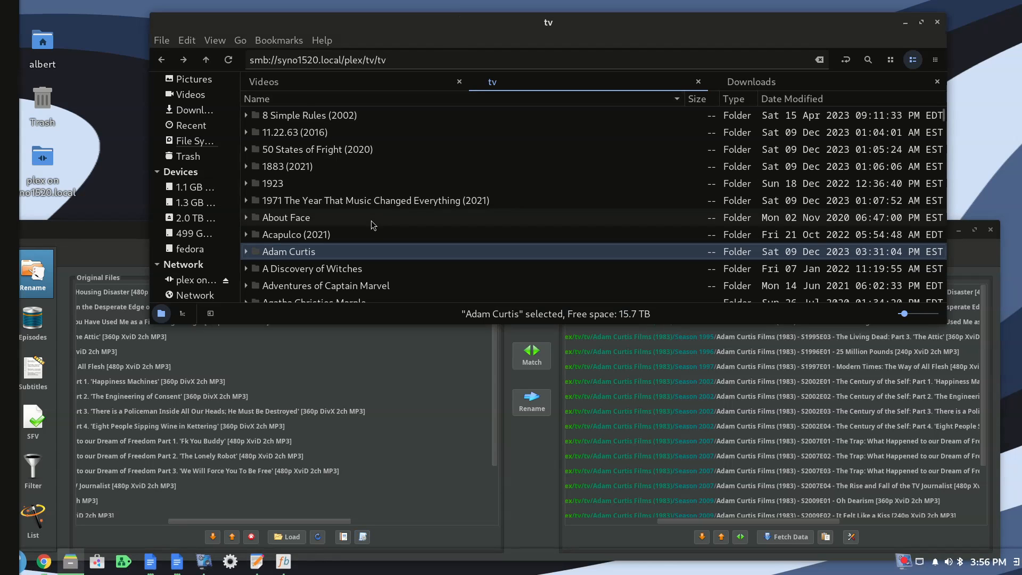
click(537, 503)
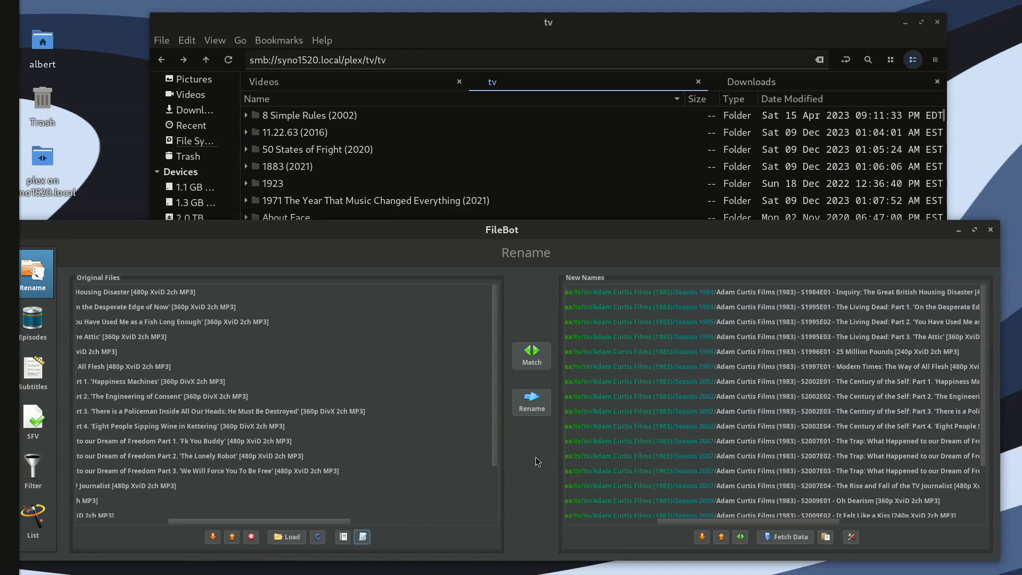
click(532, 403)
click(922, 422)
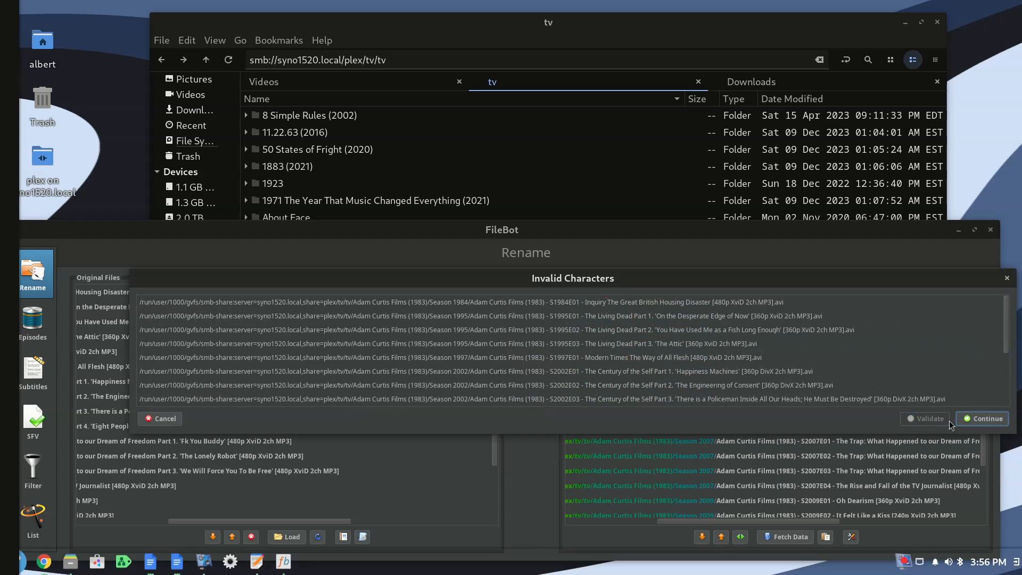
click(972, 420)
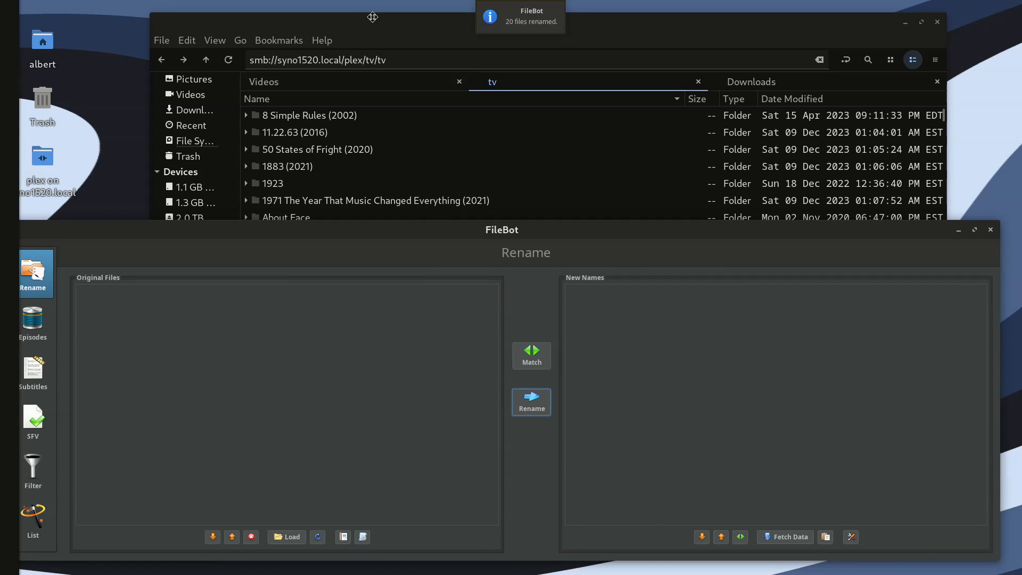
Check the new Adam Curtis Films (1983) folder in the file manager and open its Season 1984 subfolder
click(373, 22)
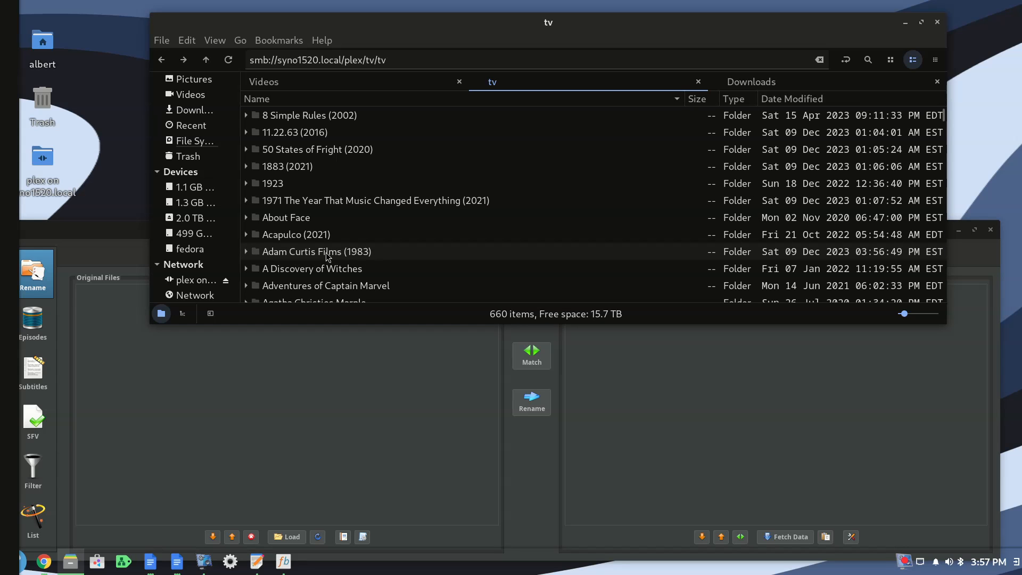
double_click(346, 255)
click(299, 116)
double_click(299, 116)
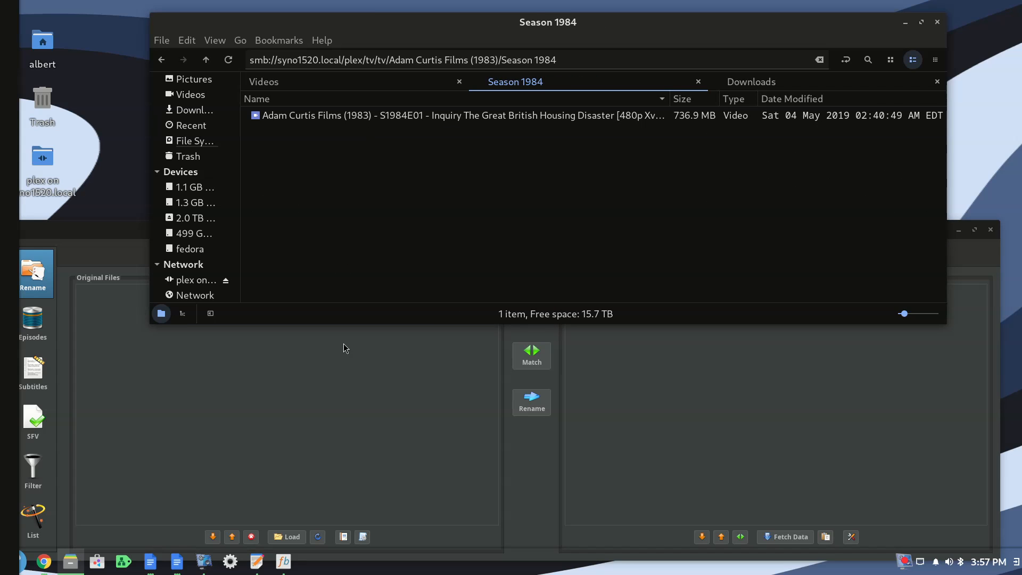
Return to the tv folder and load the Adam Curtis Films (1983) folder into FileBot's original files, keeping the FileBot window in view
click(365, 420)
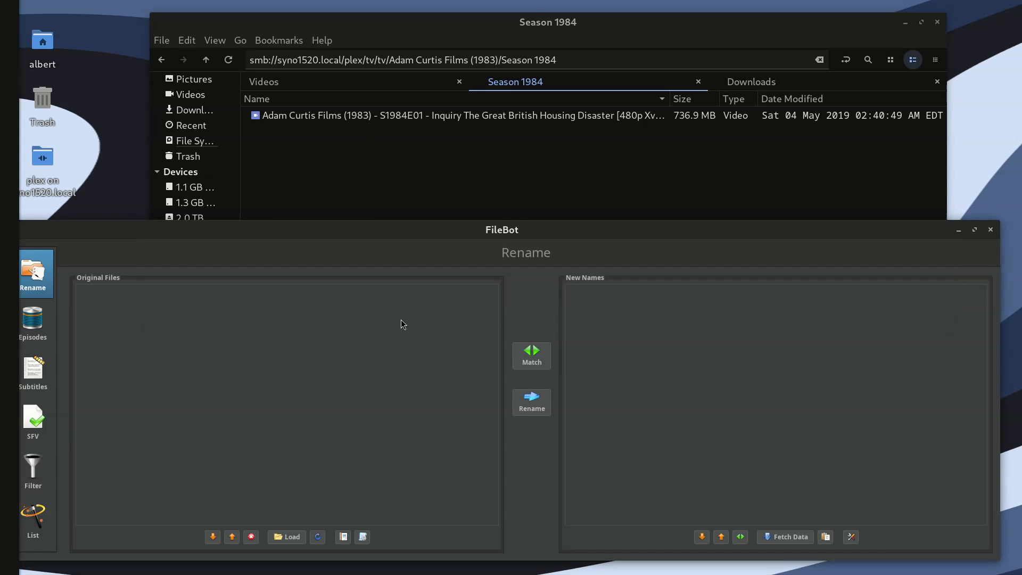
drag(416, 235, 418, 207)
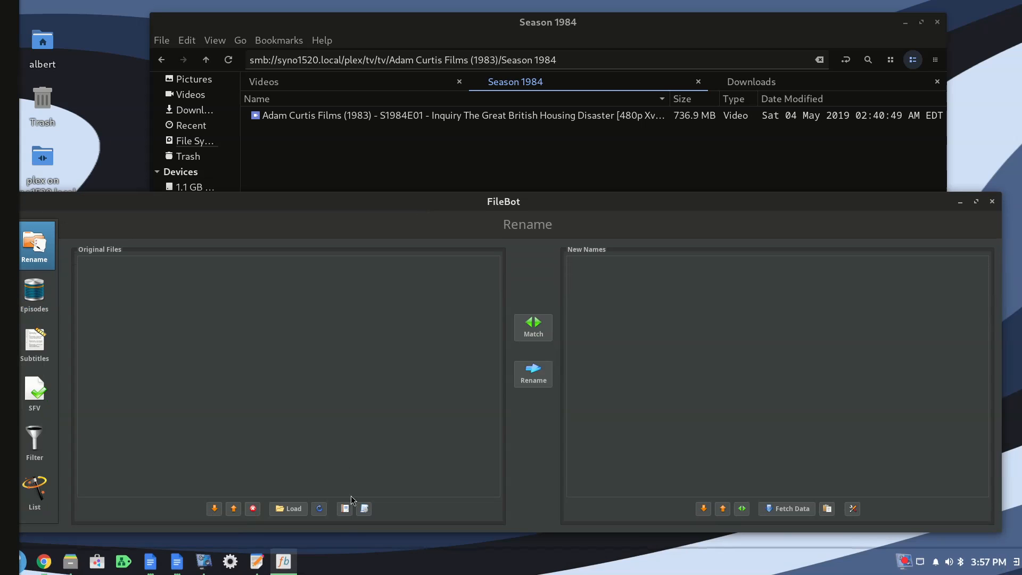
click(164, 62)
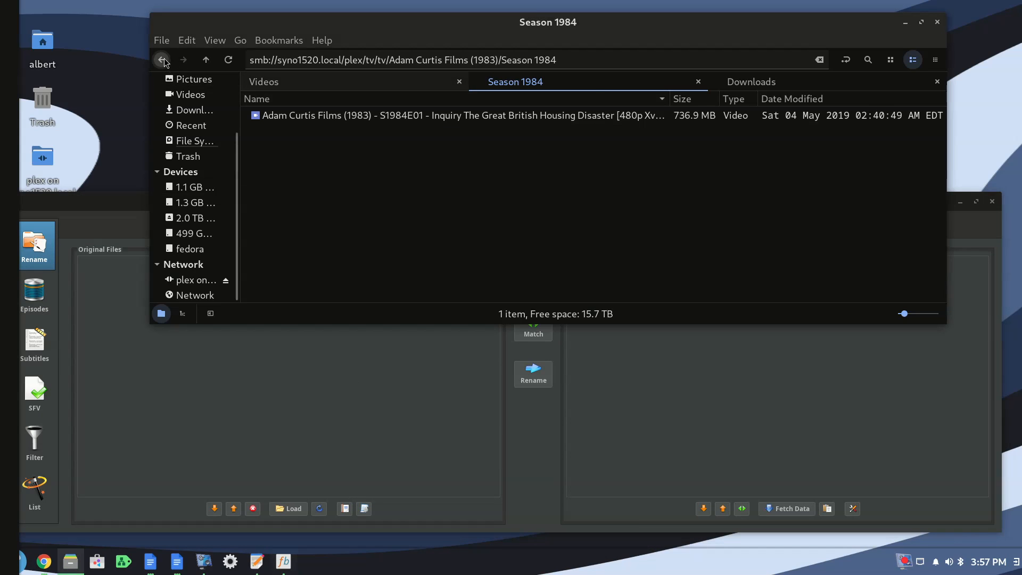
click(163, 61)
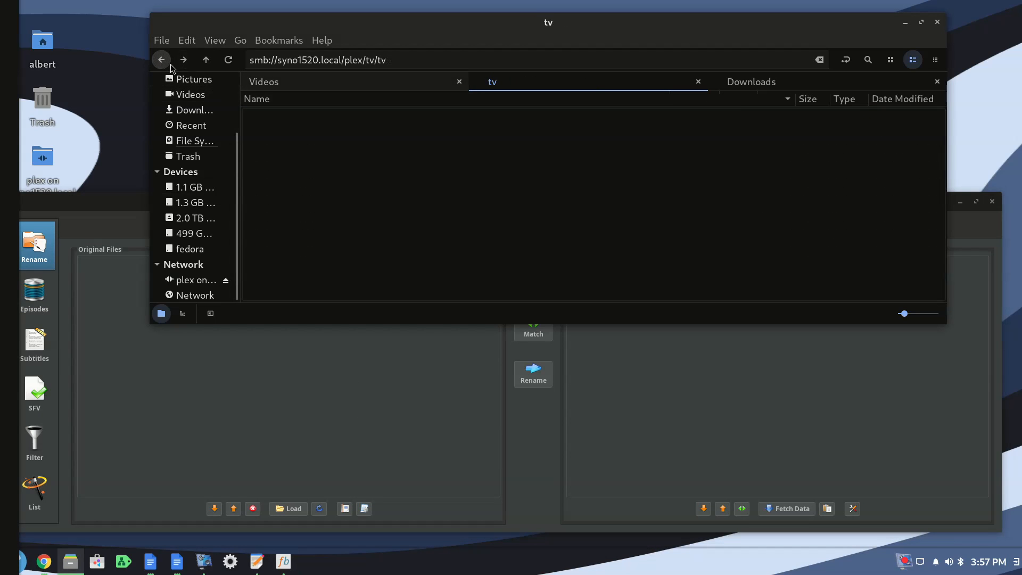
drag(287, 252, 254, 466)
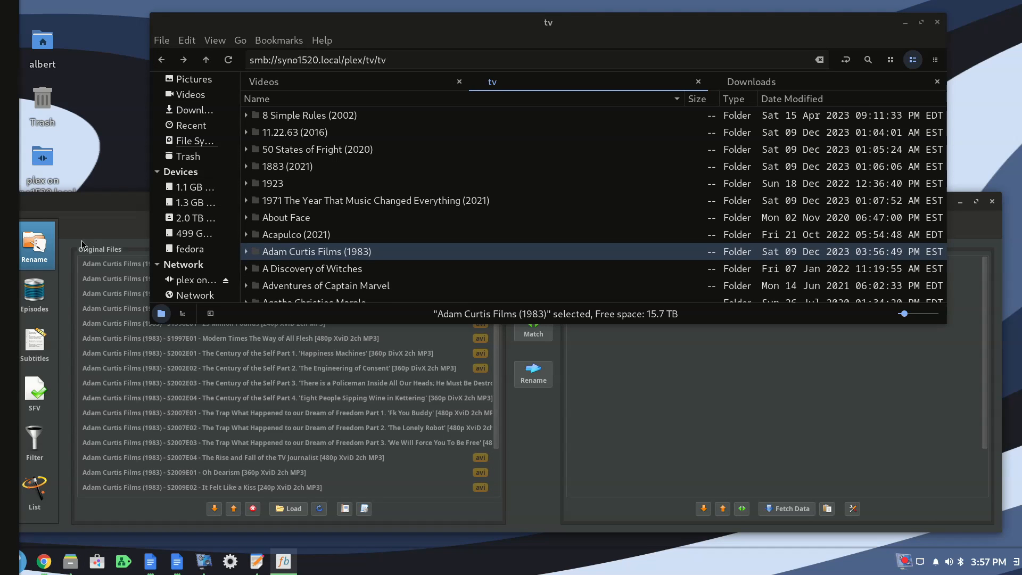
click(108, 206)
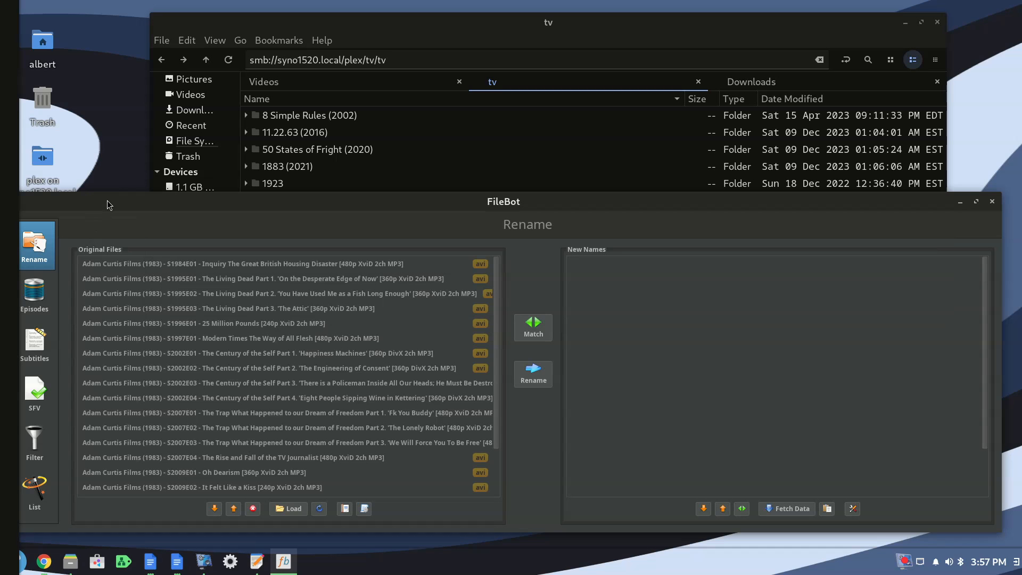
drag(136, 200, 134, 152)
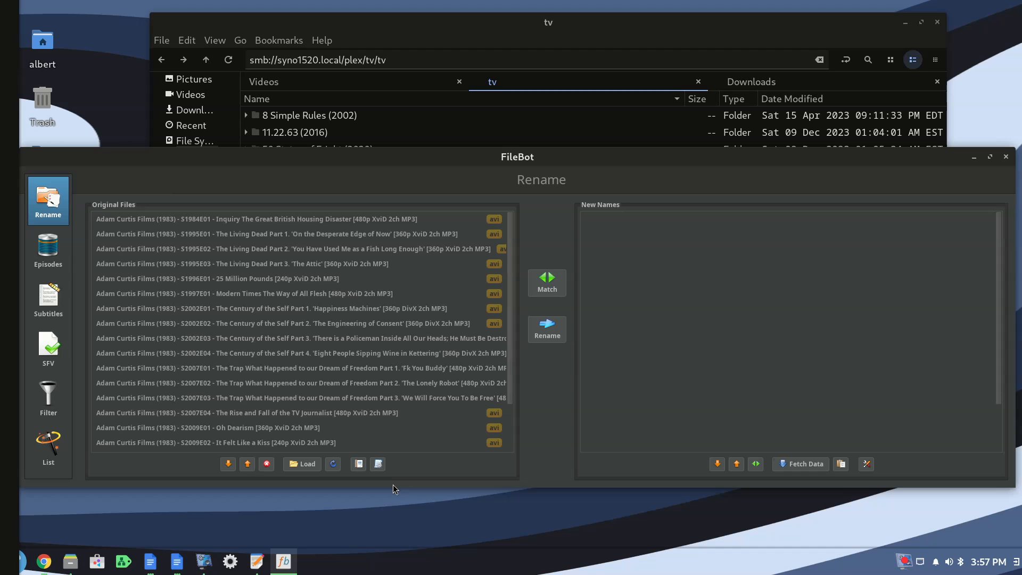
Try to open TheTVDB.com in Chrome through a Google search for "tvdb", checking and closing the instructions for allowing ads
click(48, 564)
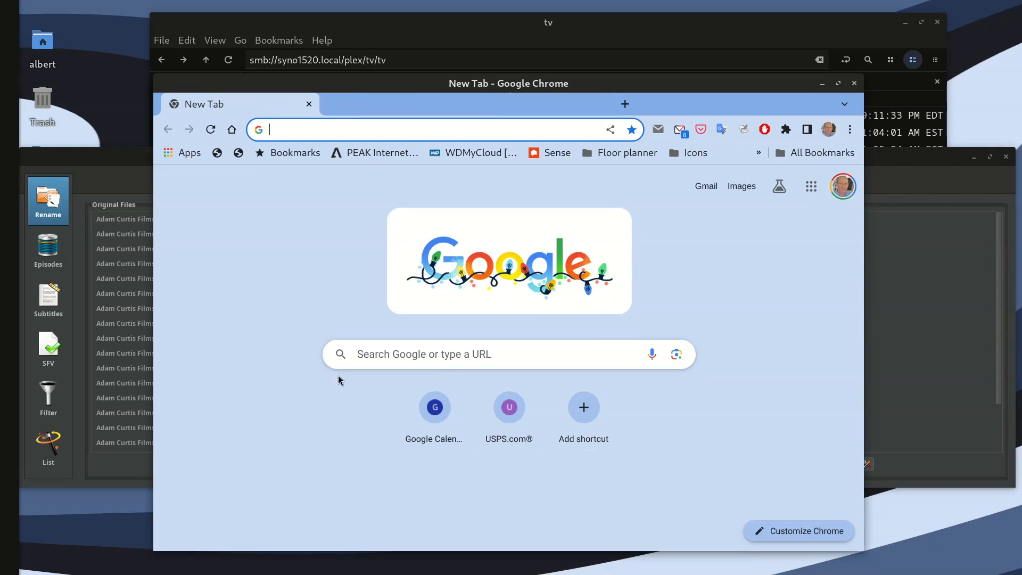
click(448, 355)
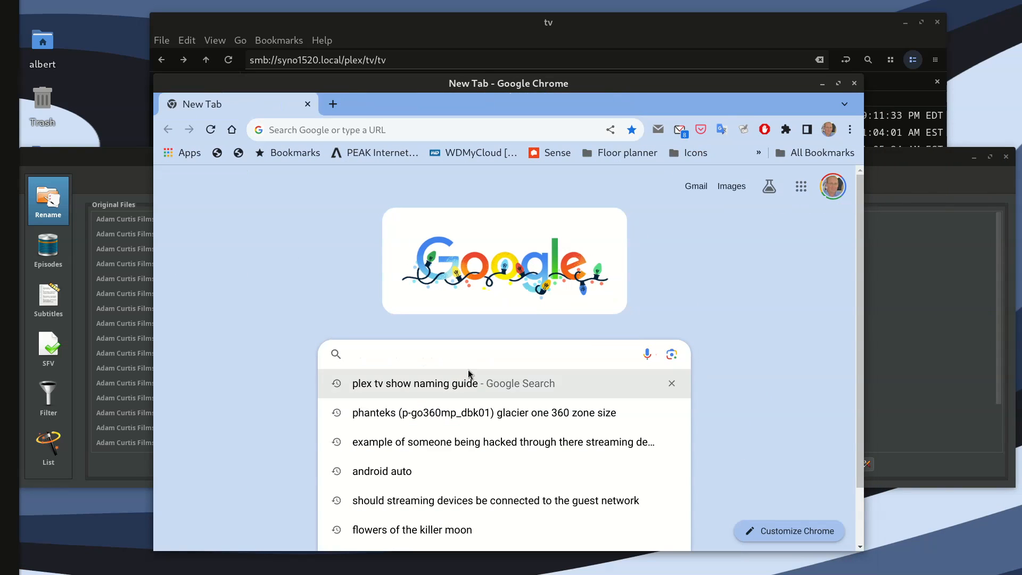
text(tvdb)
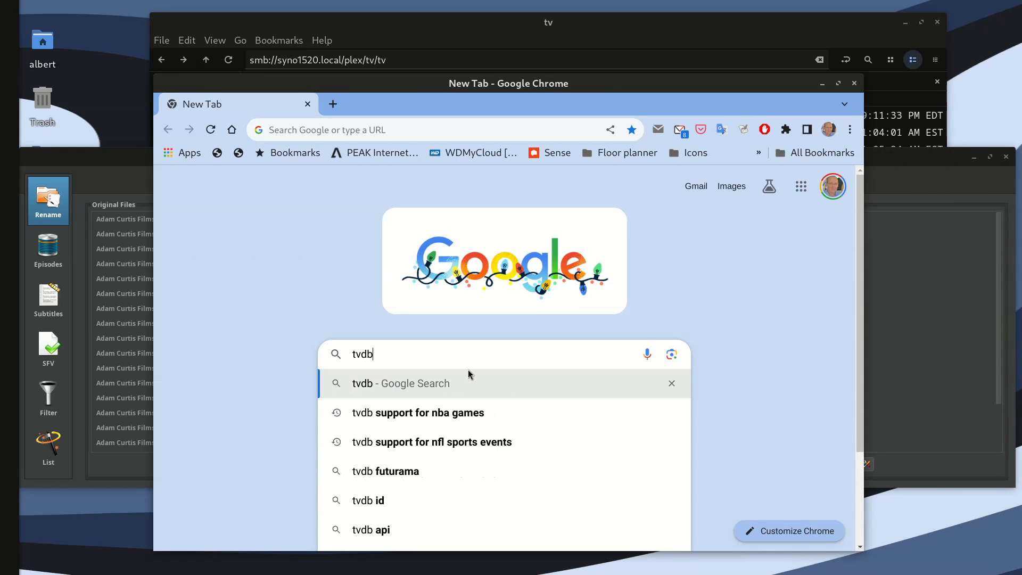
key(Return)
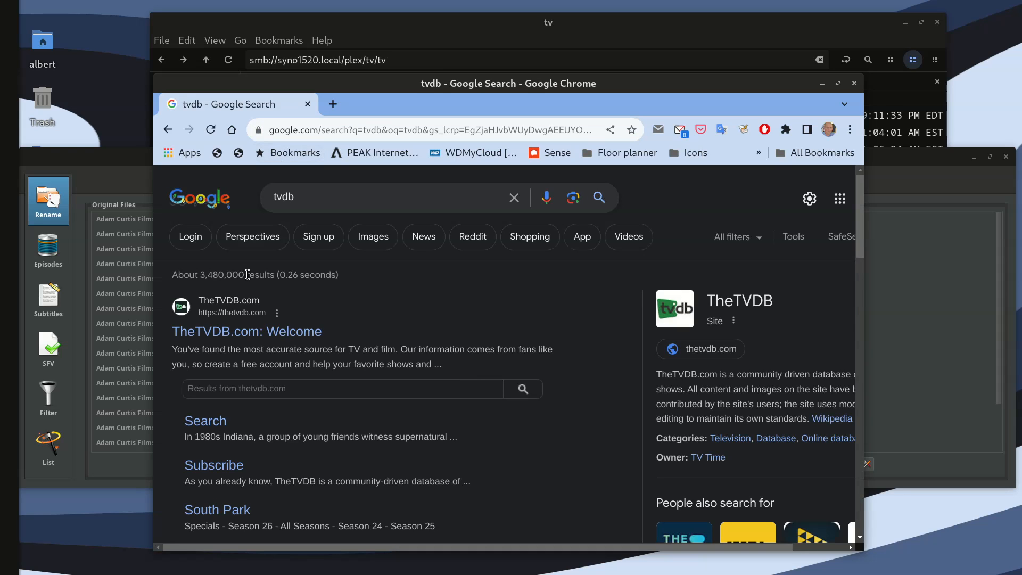
click(242, 331)
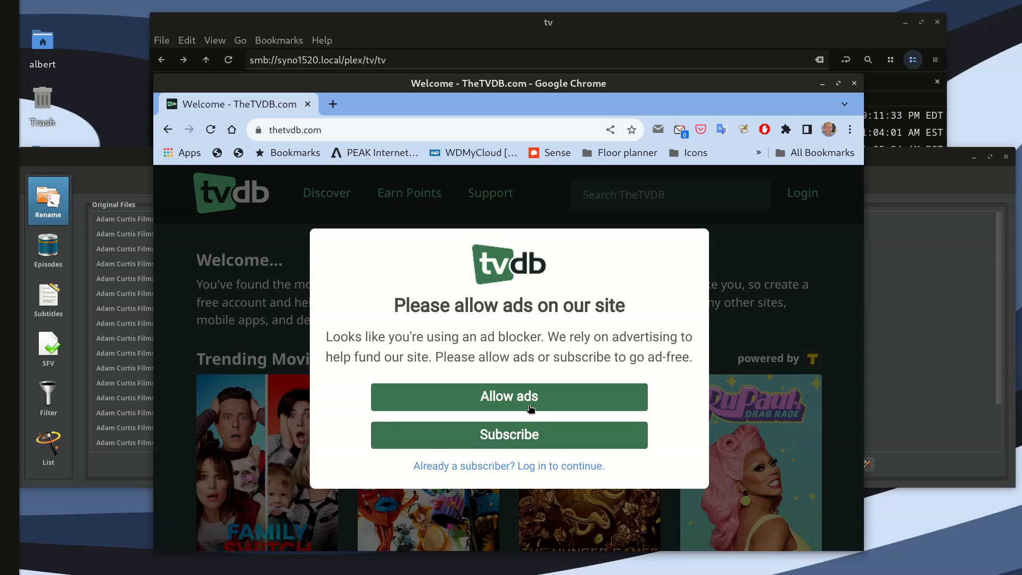
click(531, 409)
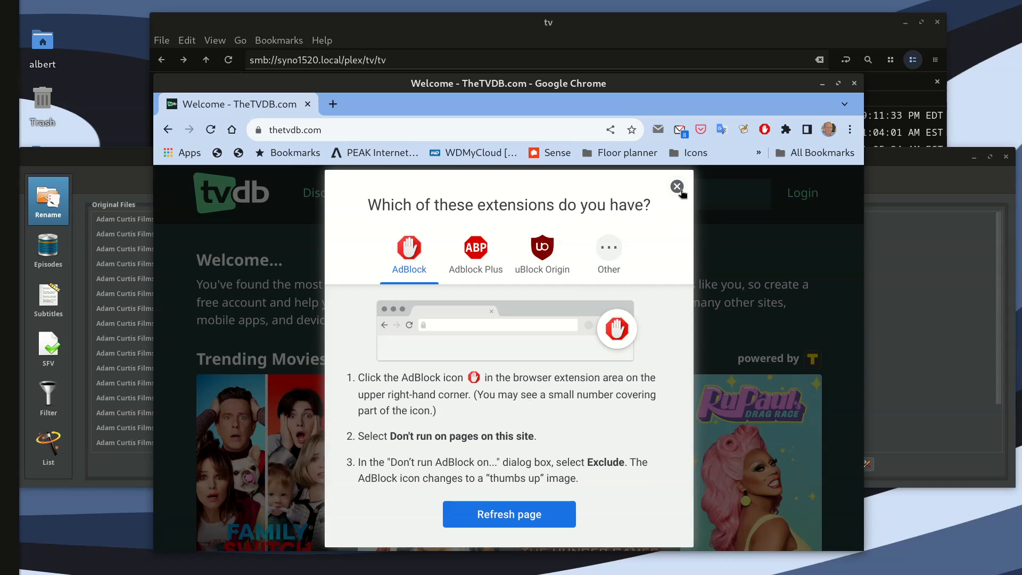
click(680, 191)
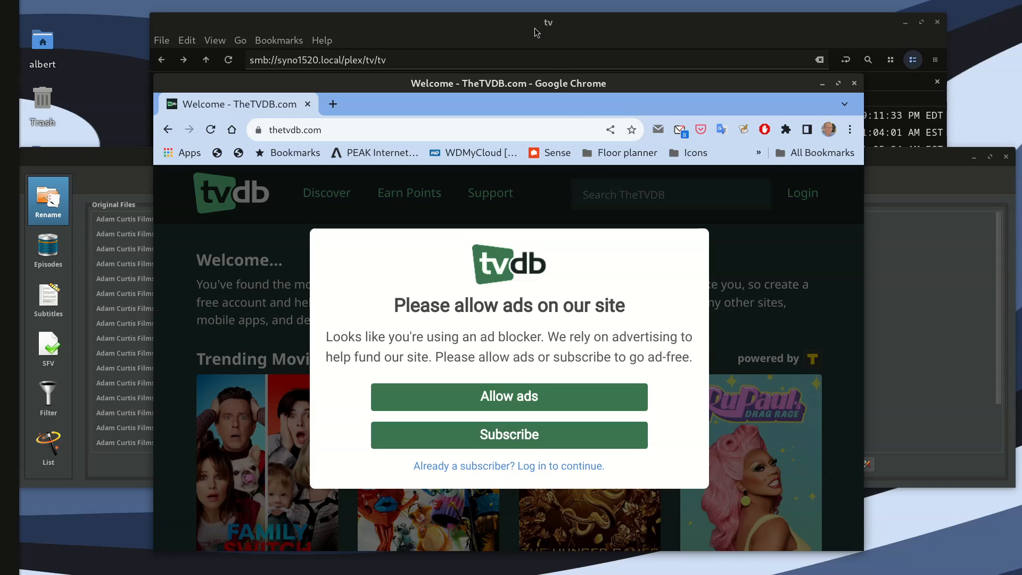
drag(449, 21, 386, 14)
click(708, 473)
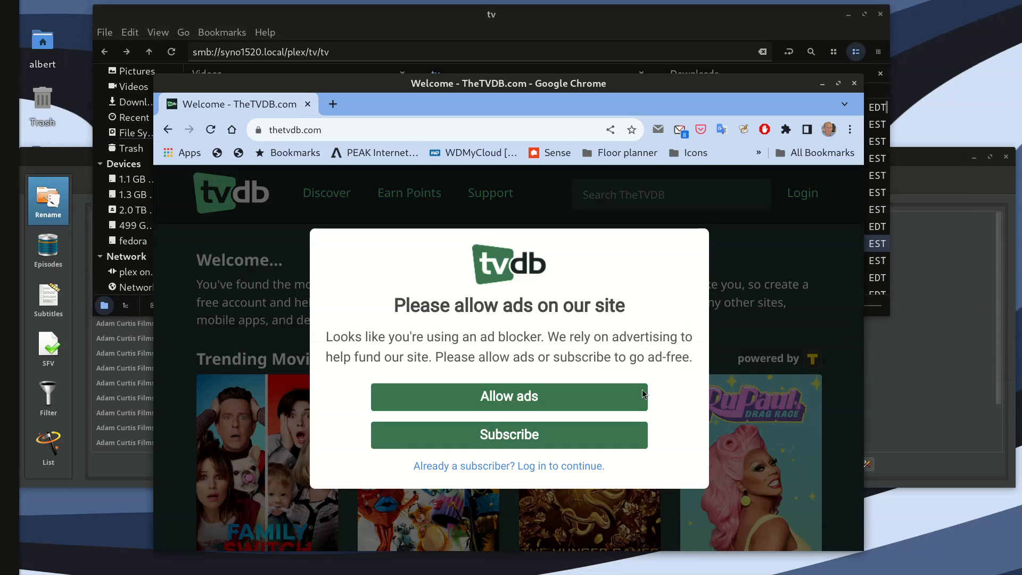
click(417, 32)
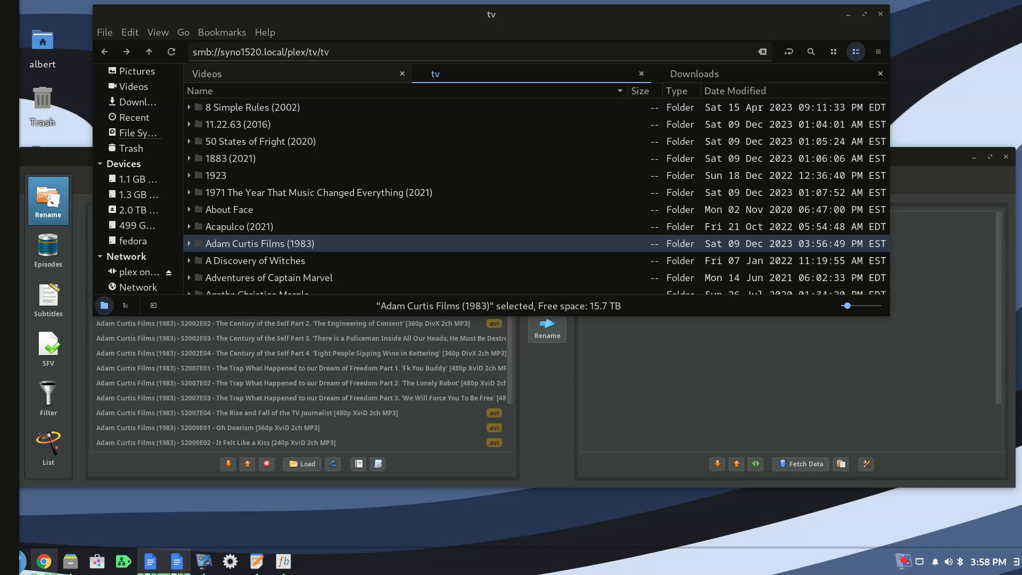
drag(1021, 75, 567, 58)
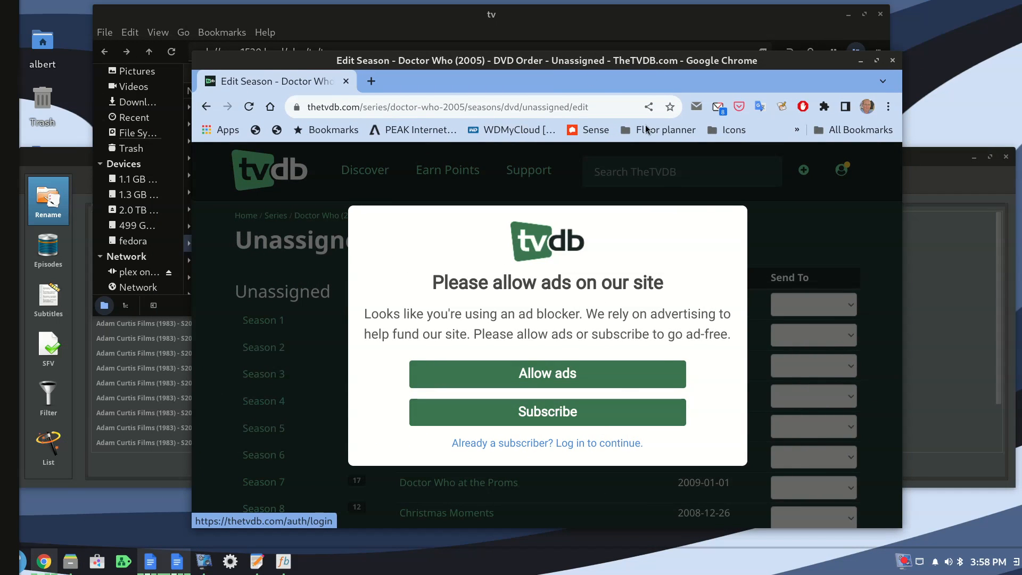
click(248, 107)
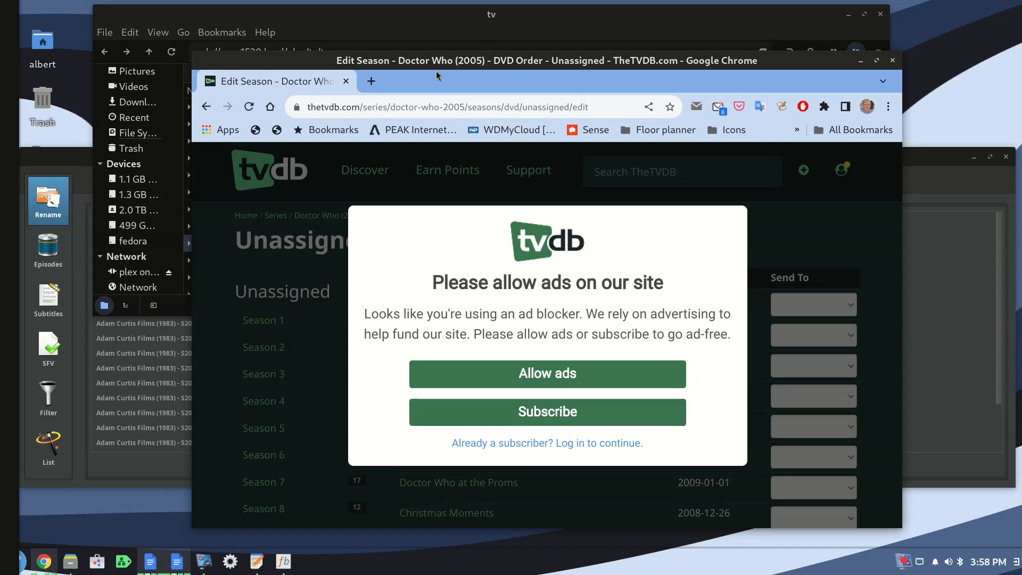
drag(447, 66, 1021, 113)
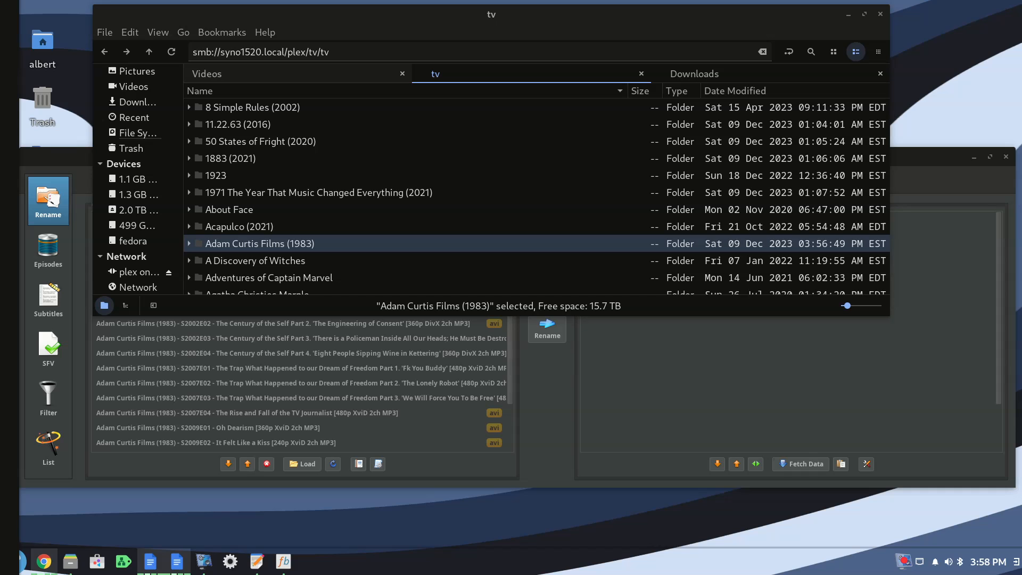
Try to search TheTVDB for "all in the family" in the browser window showing its subscription page, and close that window
drag(1021, 53, 672, 69)
click(651, 188)
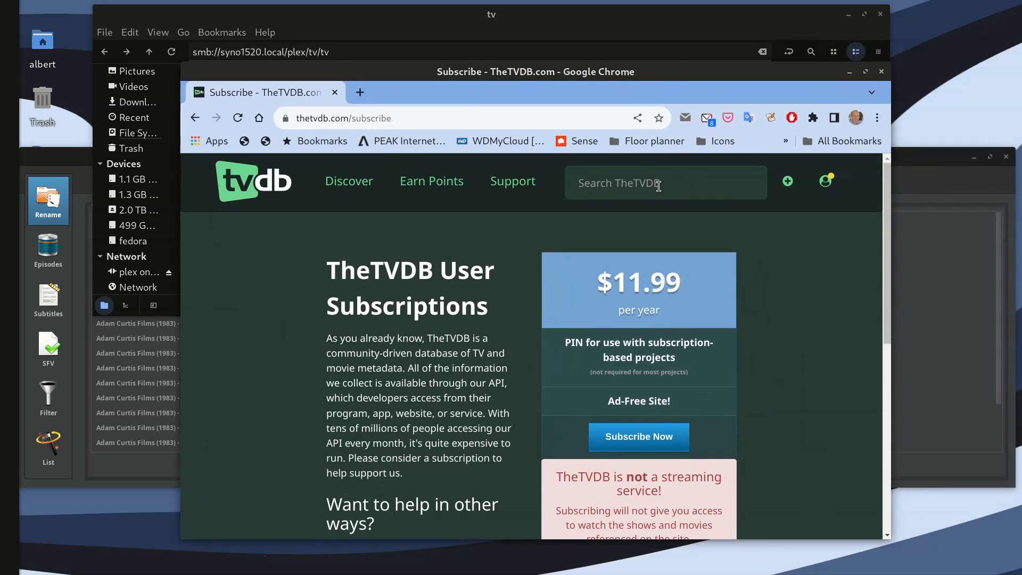
text(all in the family)
key(Return)
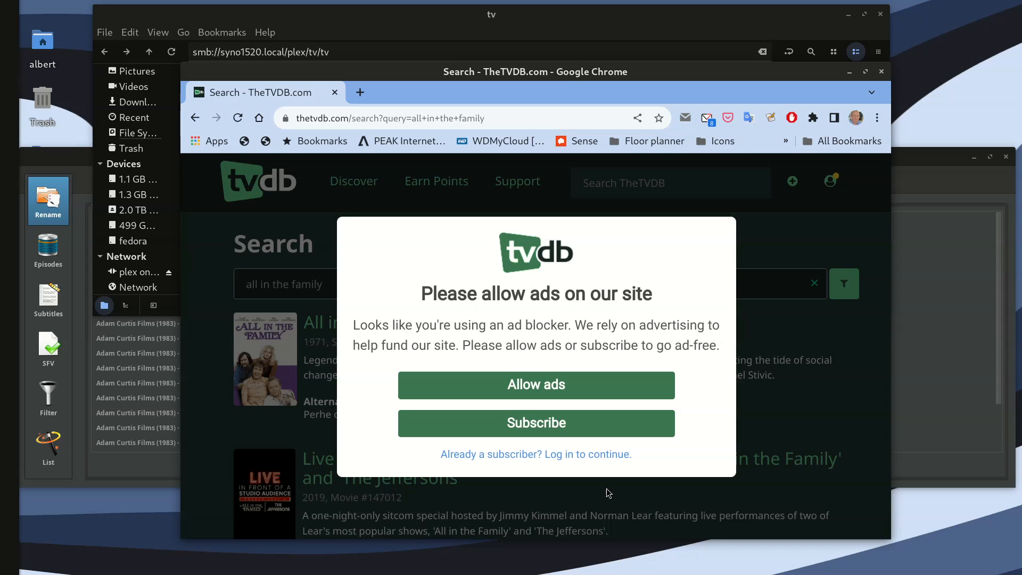
click(562, 455)
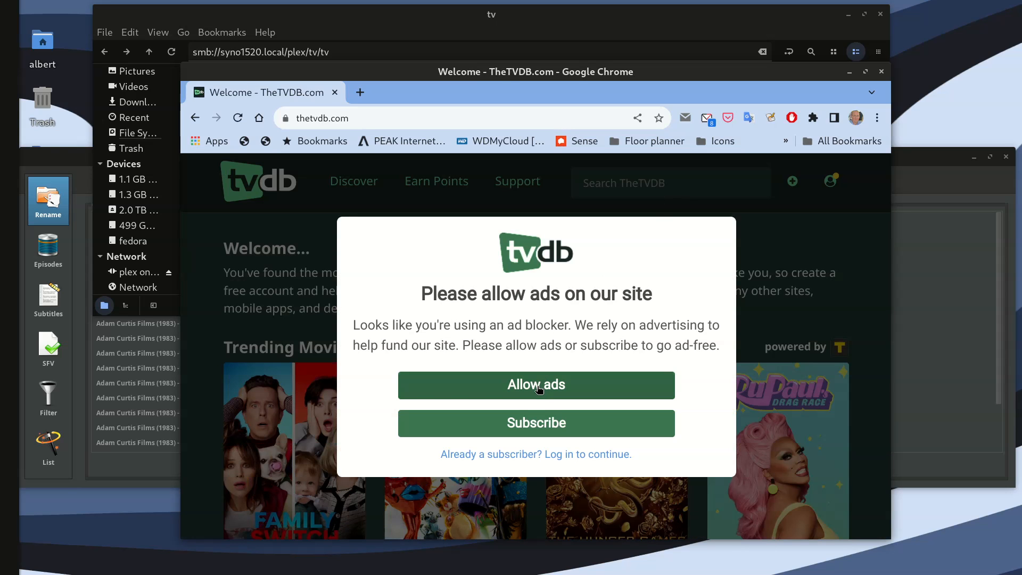
click(333, 93)
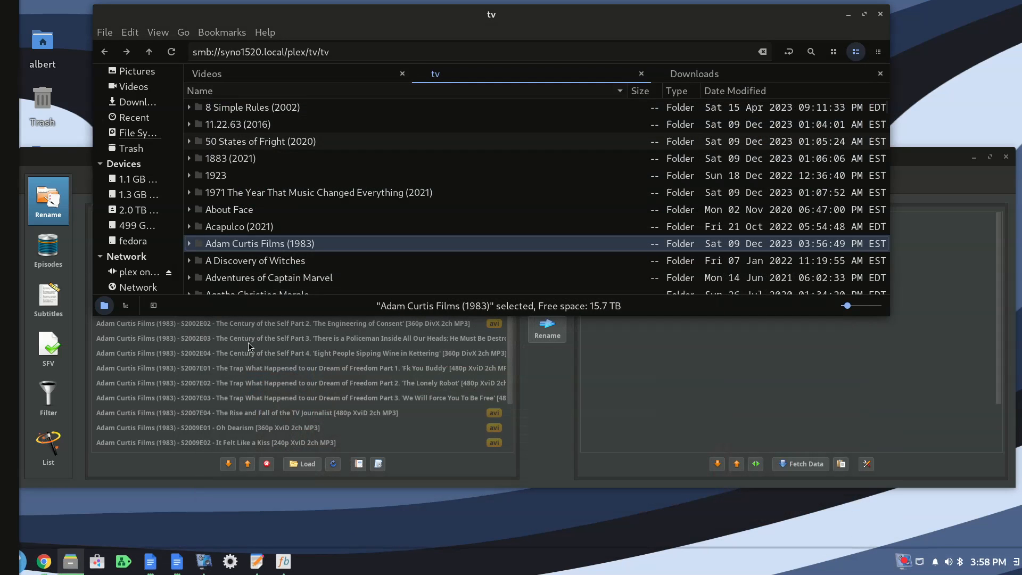
Open an incognito Chrome window, search Google for "tvdb" and go to the TheTVDB.com welcome page
right_click(39, 563)
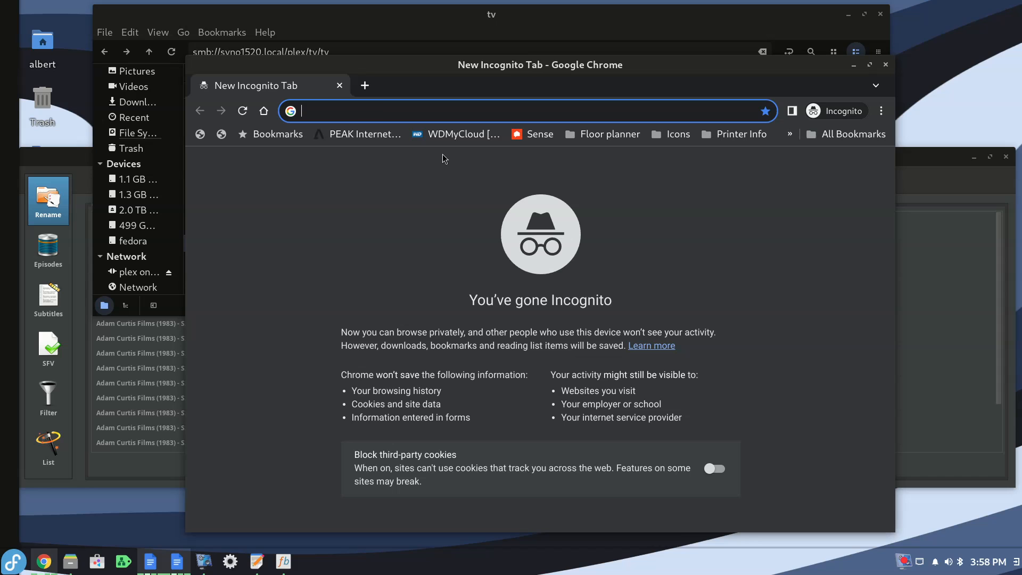
text(tv)
text(db)
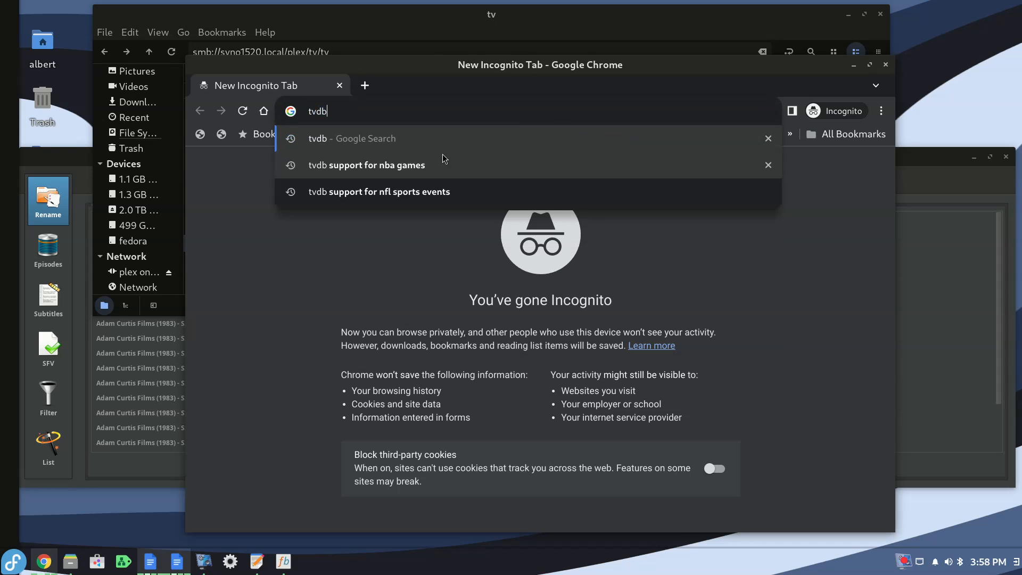
key(Return)
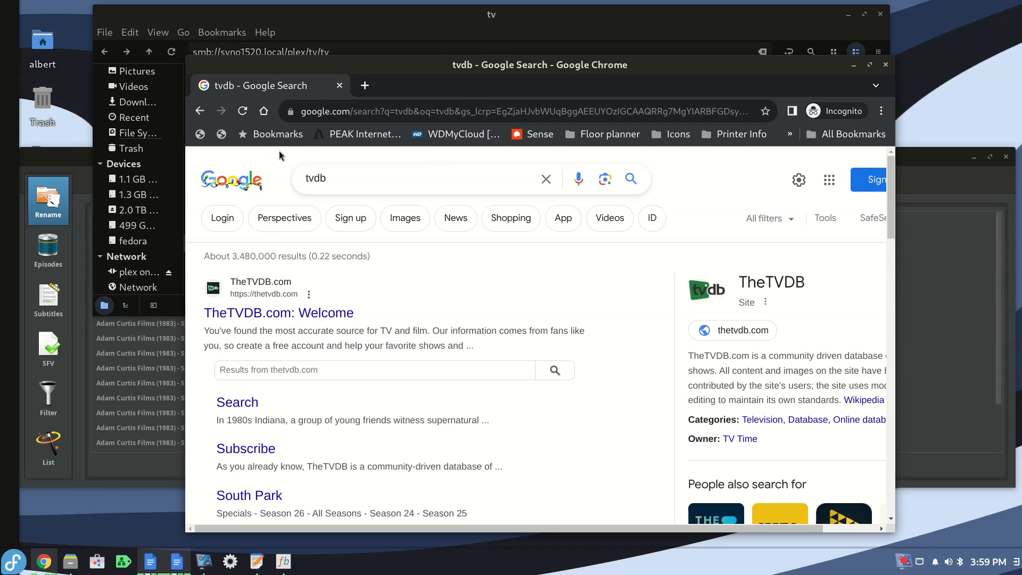
click(264, 314)
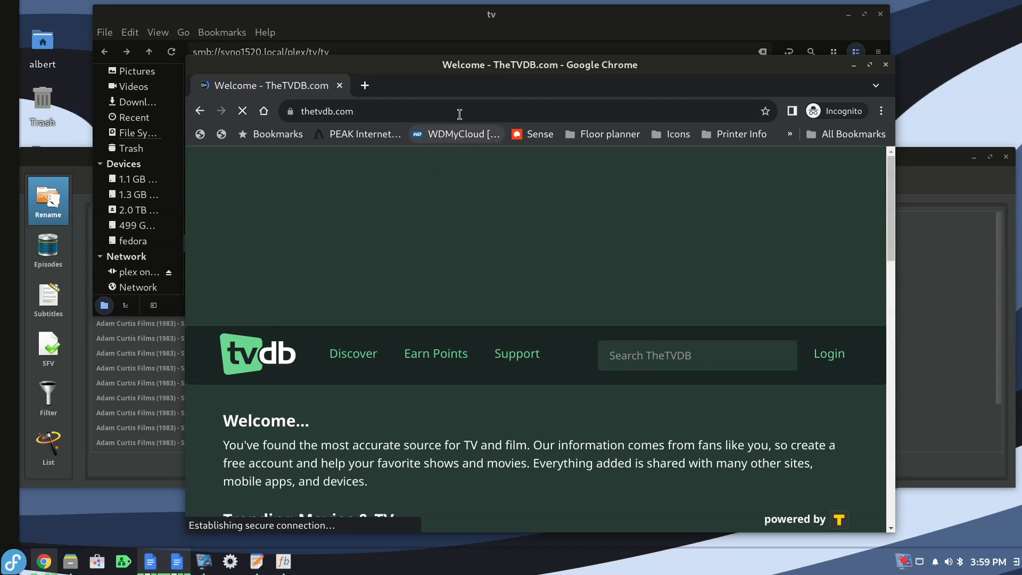
Search TheTVDB for "all in the family" and open the 1971 All in the Family series page in a maximized window, dismissing the ad
click(642, 343)
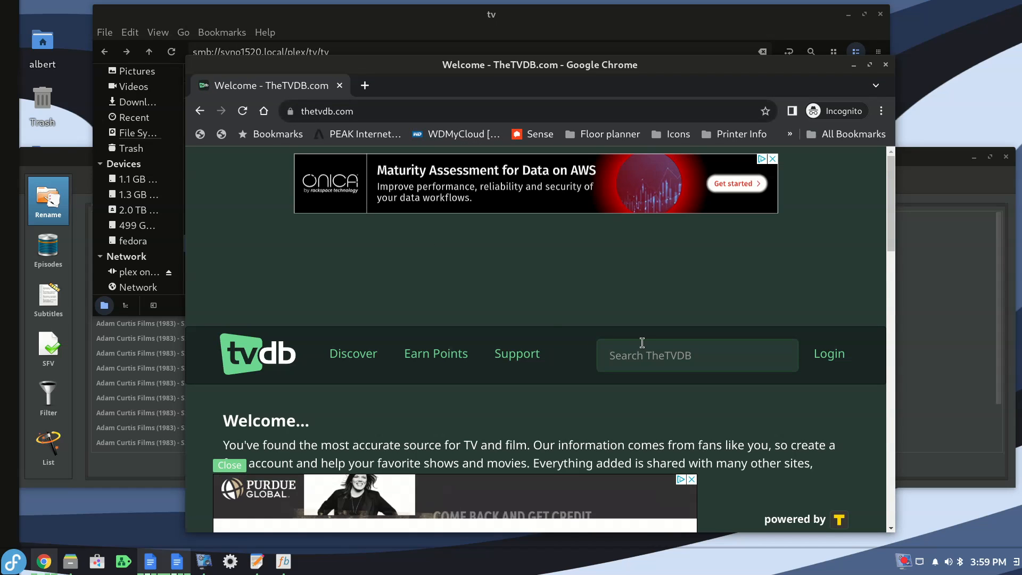
text(all in th)
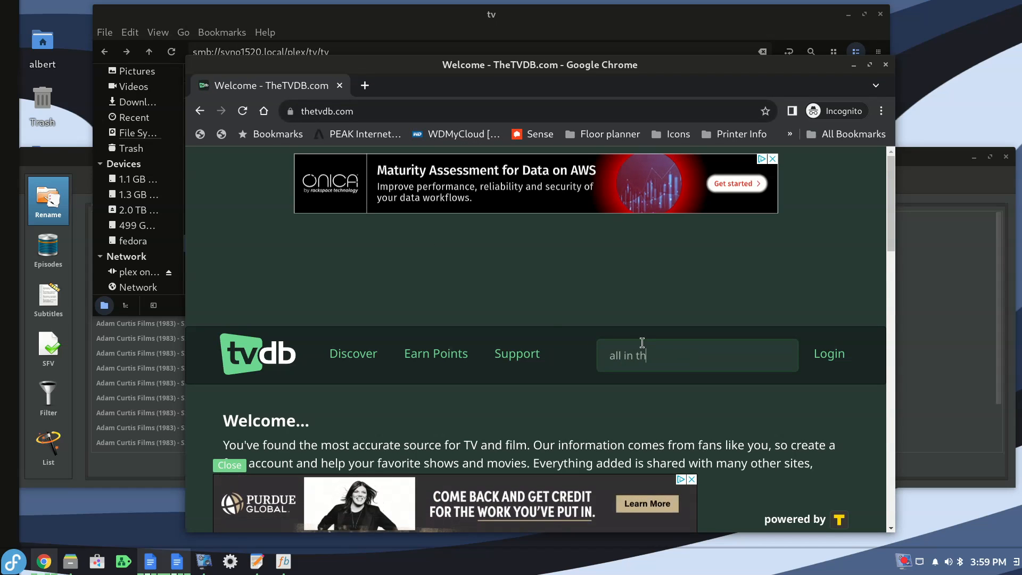
text(e family)
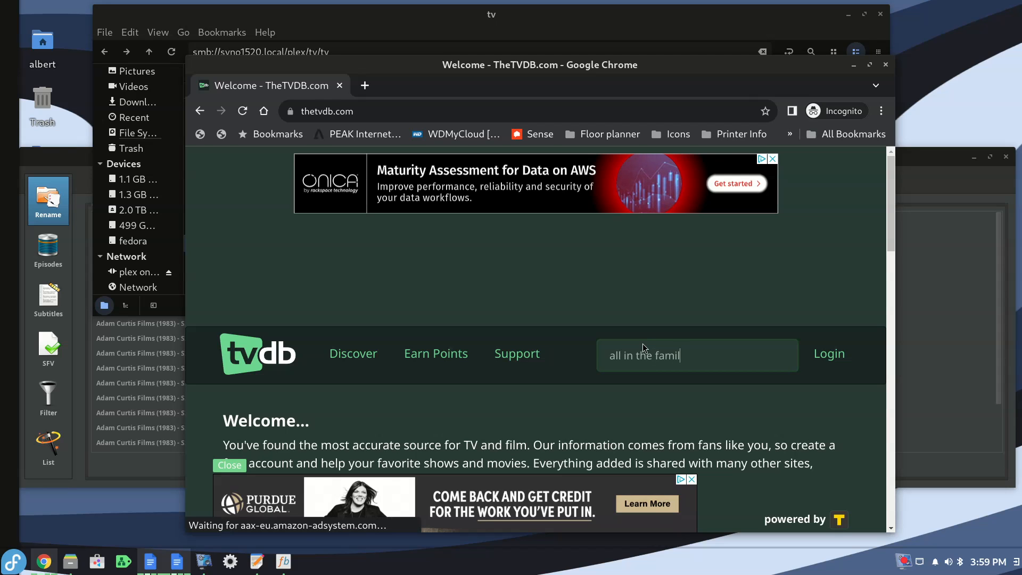
key(Return)
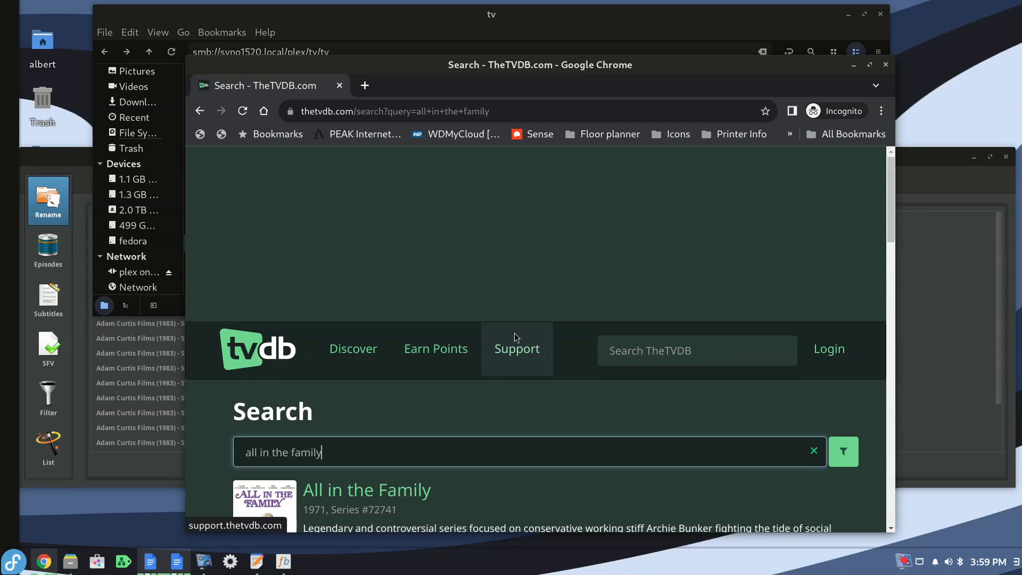
scroll(514, 337, down, 3)
click(420, 338)
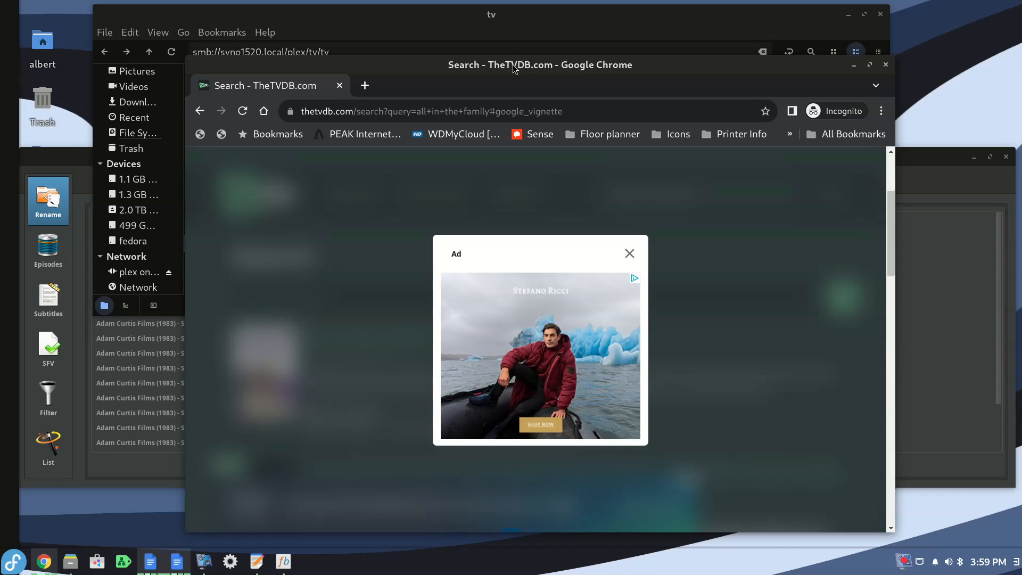
double_click(512, 65)
click(612, 248)
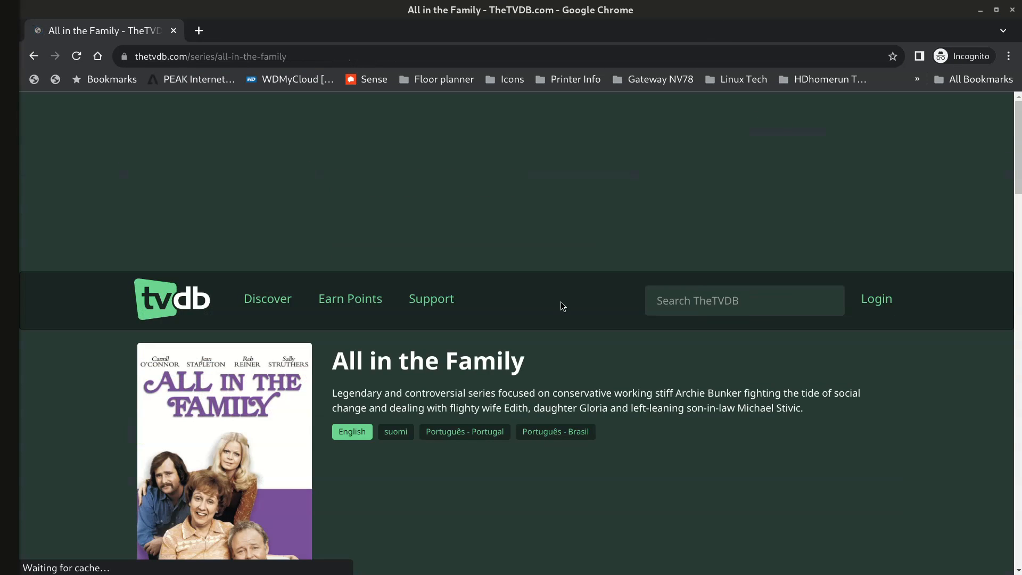
Show the seasons of All in the Family and view the Aired Order season table
scroll(560, 304, down, 4)
scroll(559, 304, up, 1)
scroll(559, 304, down, 2)
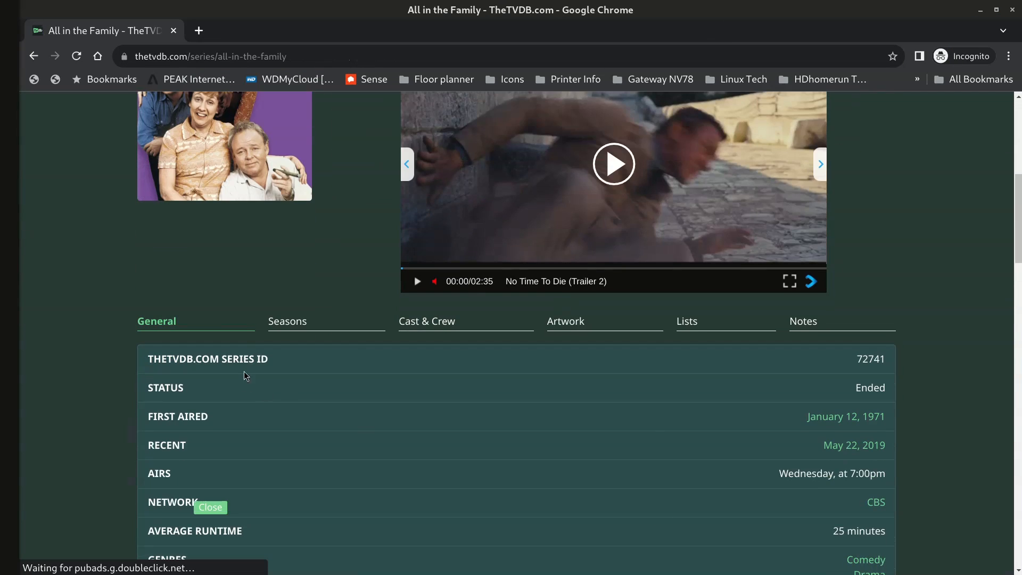
click(294, 322)
scroll(294, 322, down, 3)
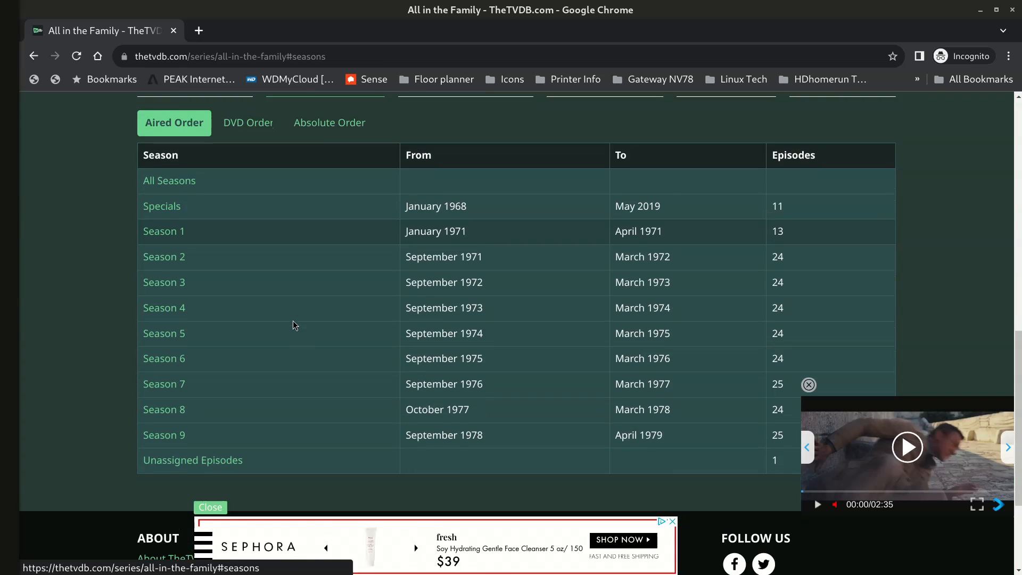
Compare the Aired Order and DVD Order season tables for All in the Family, dismissing the floating video ad
scroll(293, 323, up, 1)
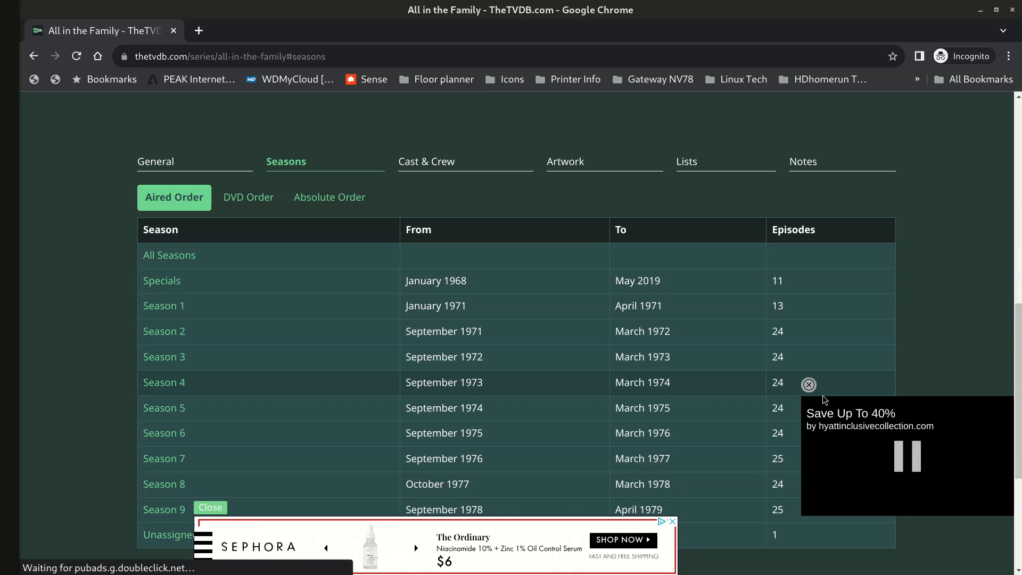
click(809, 385)
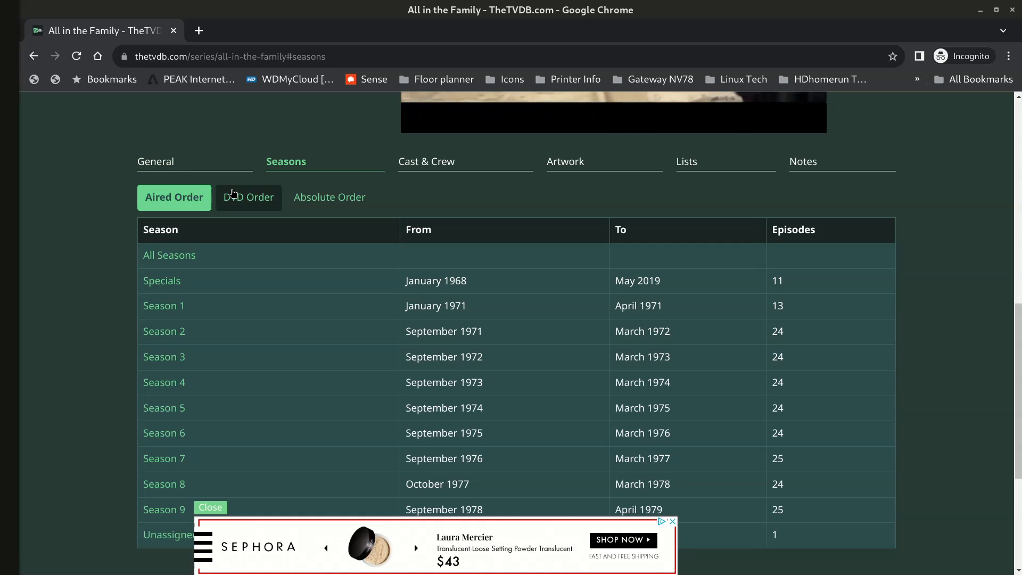
click(236, 198)
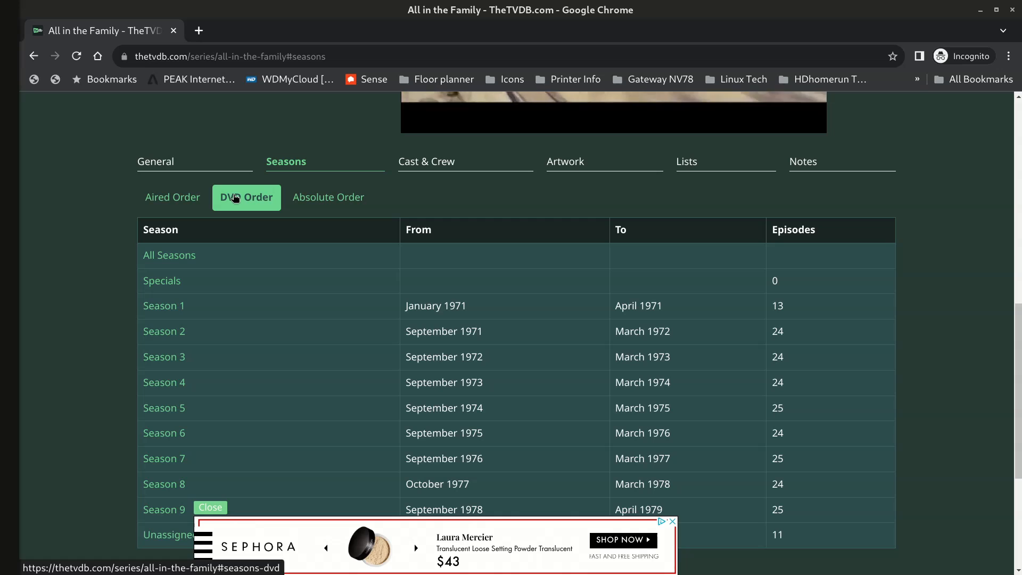
click(189, 207)
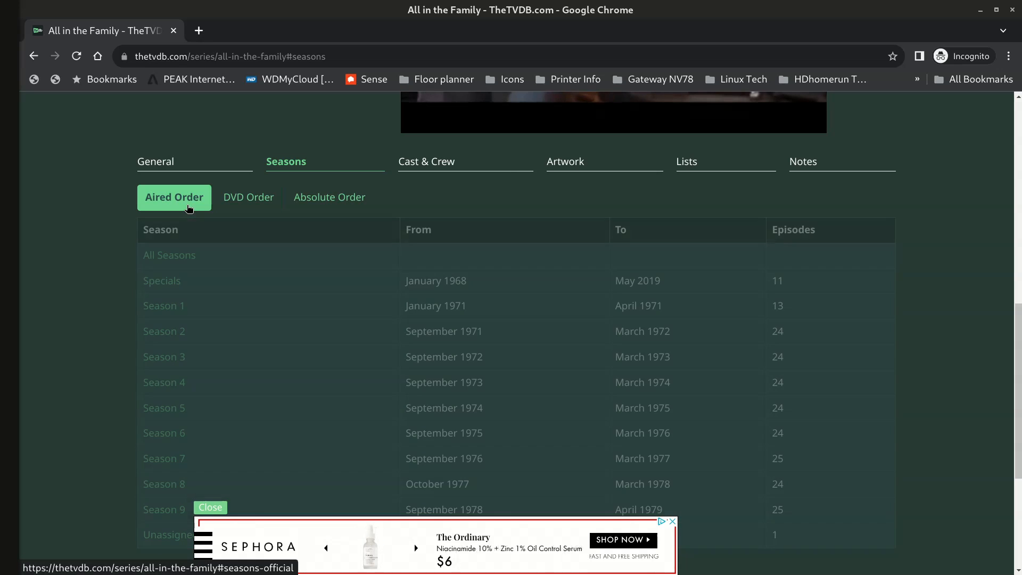
click(260, 209)
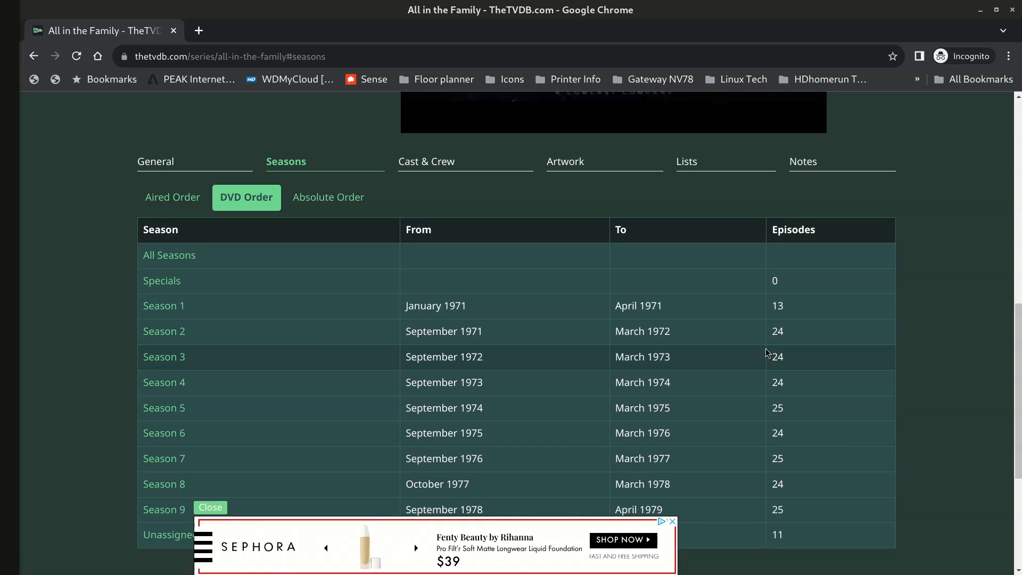
View the DVD Order episode list for Season 1 and return to the series' seasons table
click(164, 306)
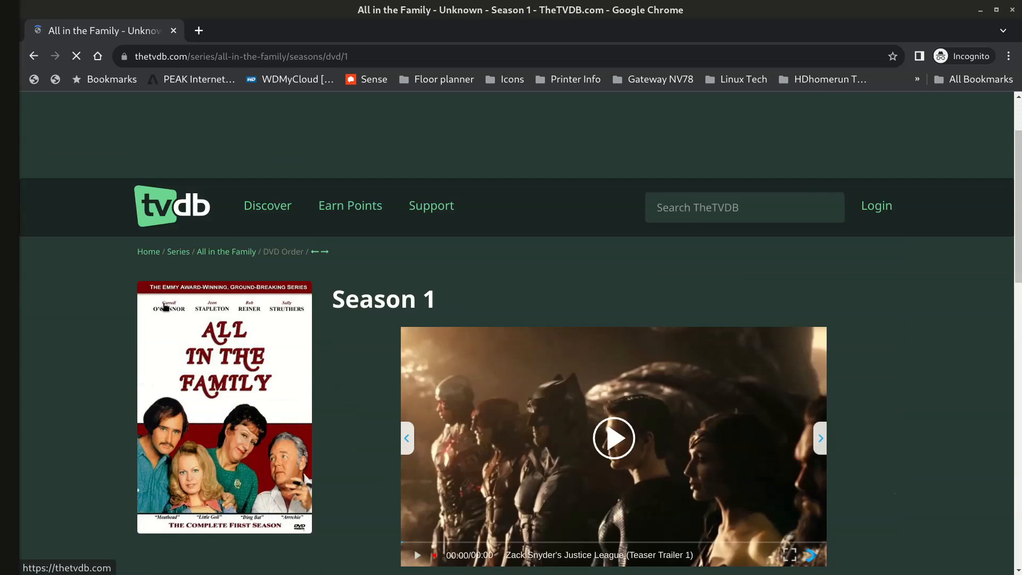
scroll(164, 304, down, 10)
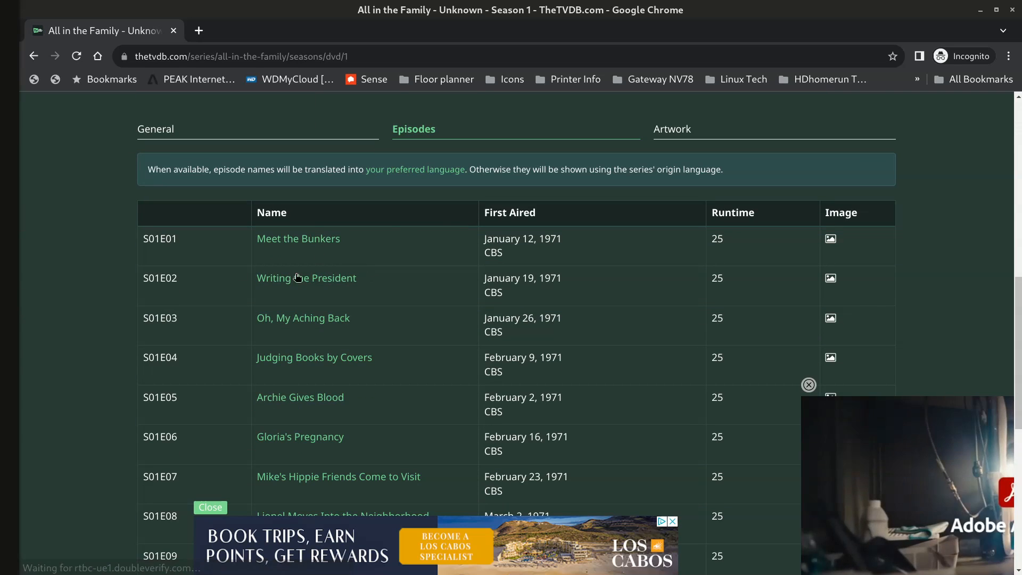
click(34, 56)
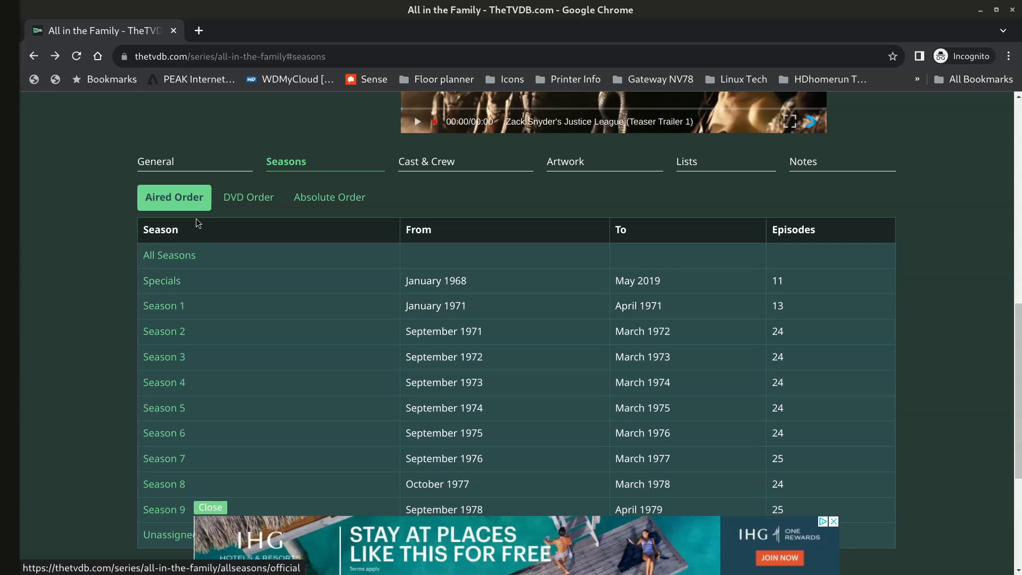
View the Aired Order episode list for Season 1 and close the TheTVDB browser window
click(174, 310)
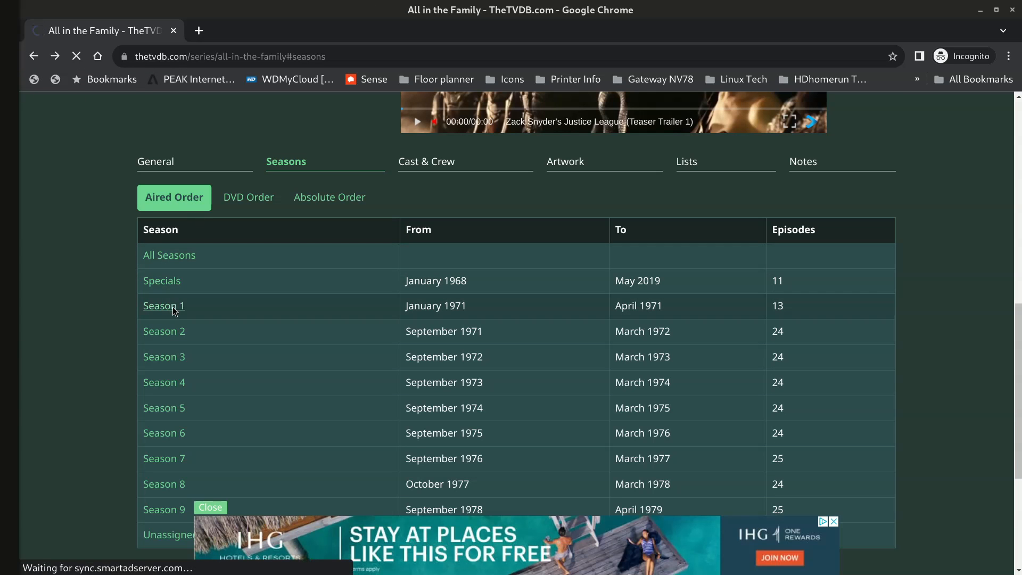
scroll(251, 298, down, 8)
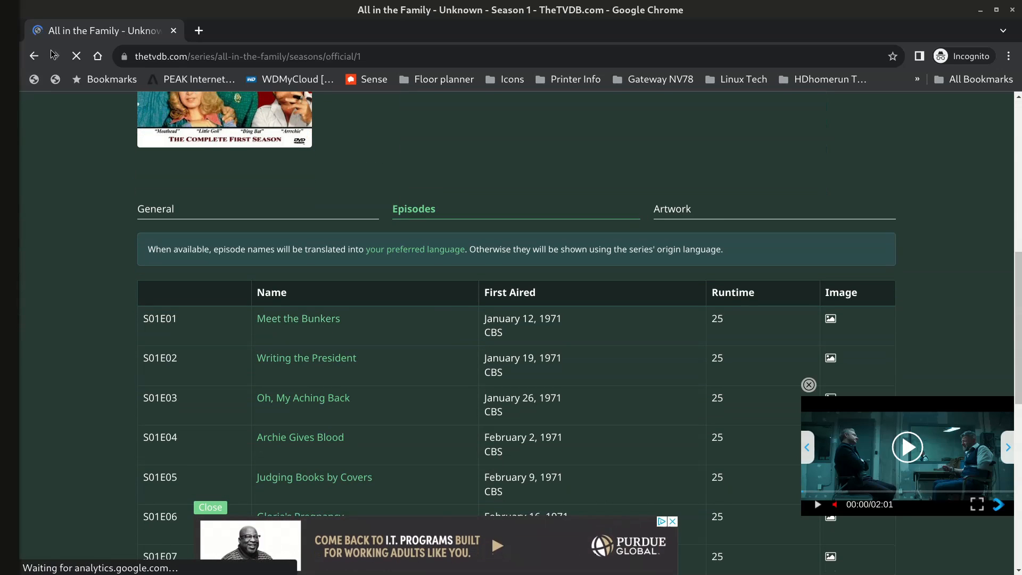
scroll(431, 383, down, 3)
scroll(349, 289, up, 6)
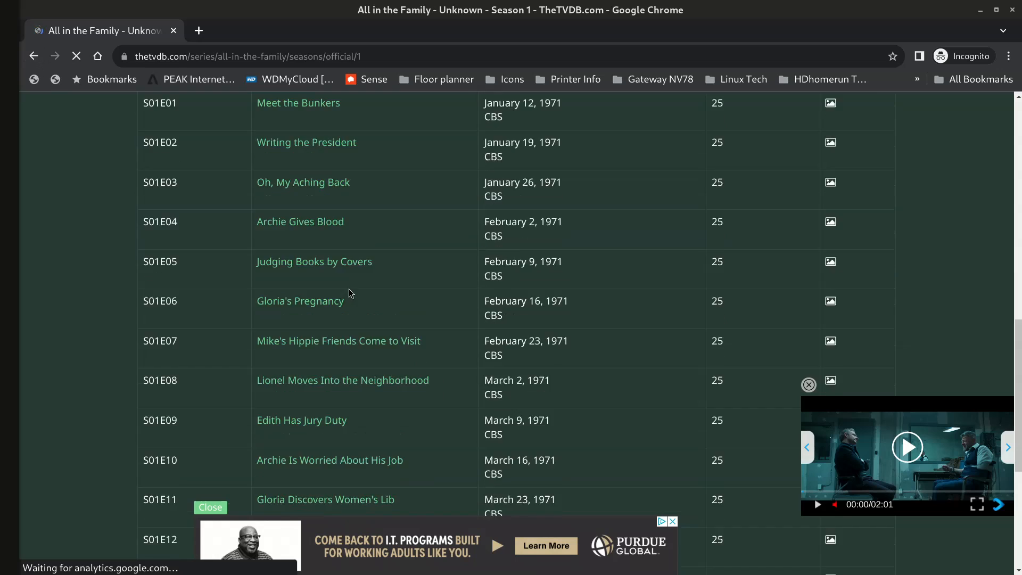
click(173, 30)
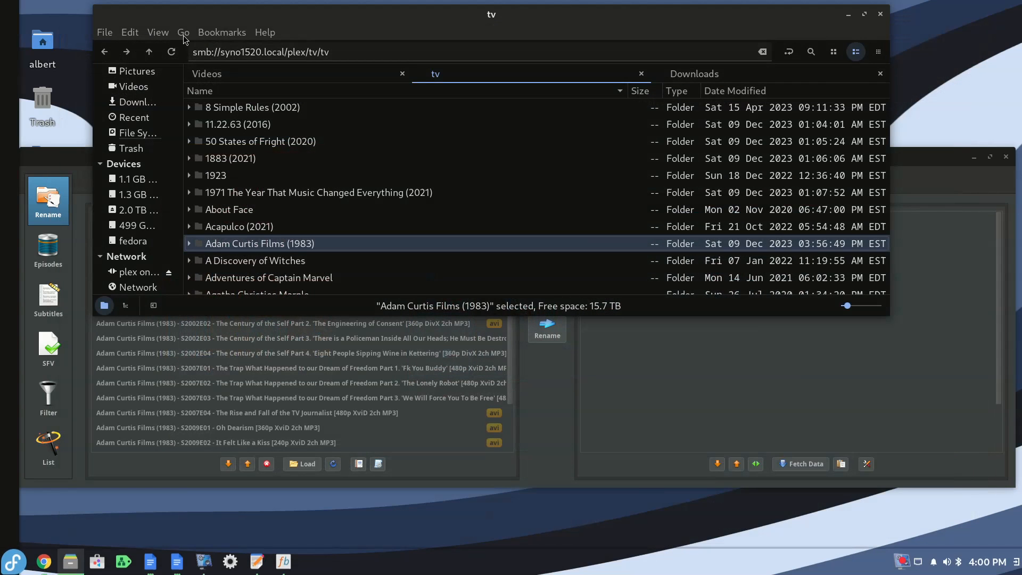
Switch to FileBot and match the Adam Curtis Films files with the "TV Series - TVDB Structure By DVD" preset
click(544, 476)
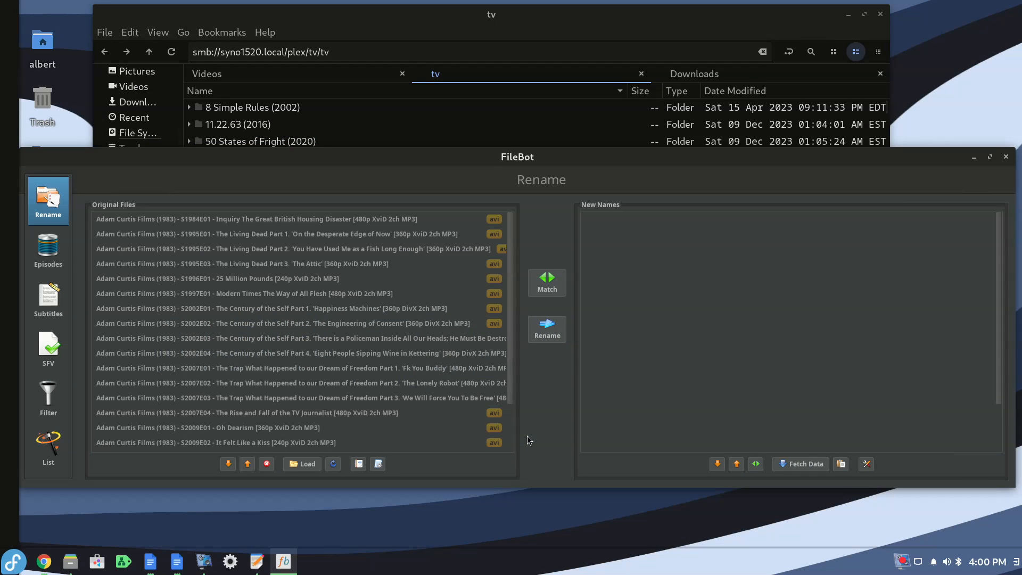
click(378, 465)
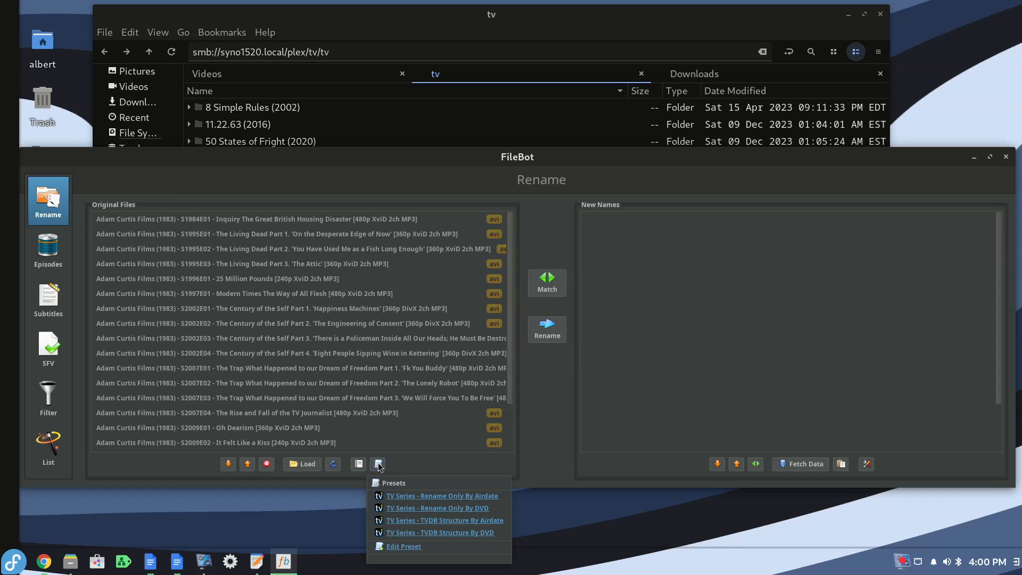
click(445, 533)
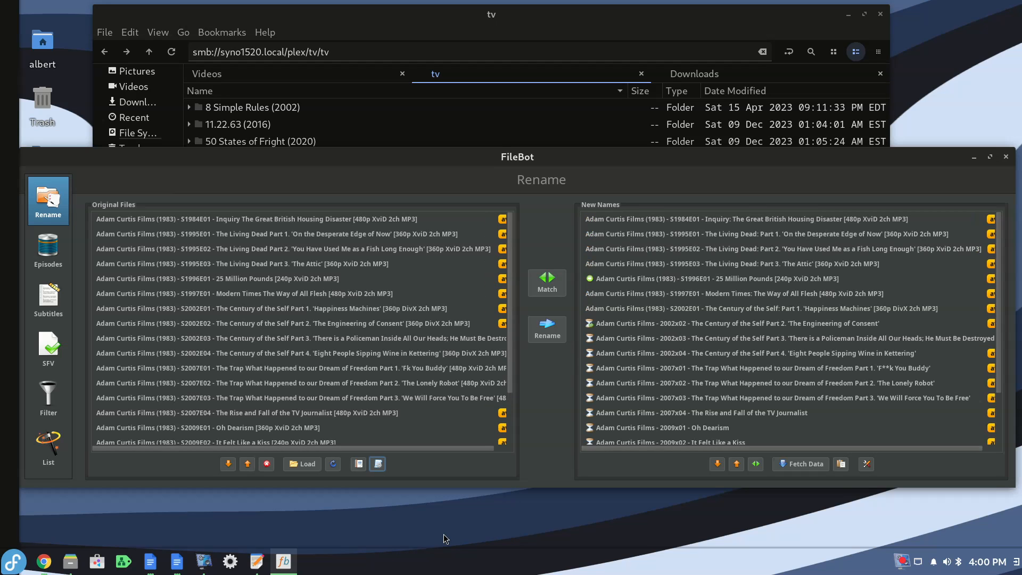
Check several Adam Curtis Films original files against their proposed new names and close FileBot
click(338, 235)
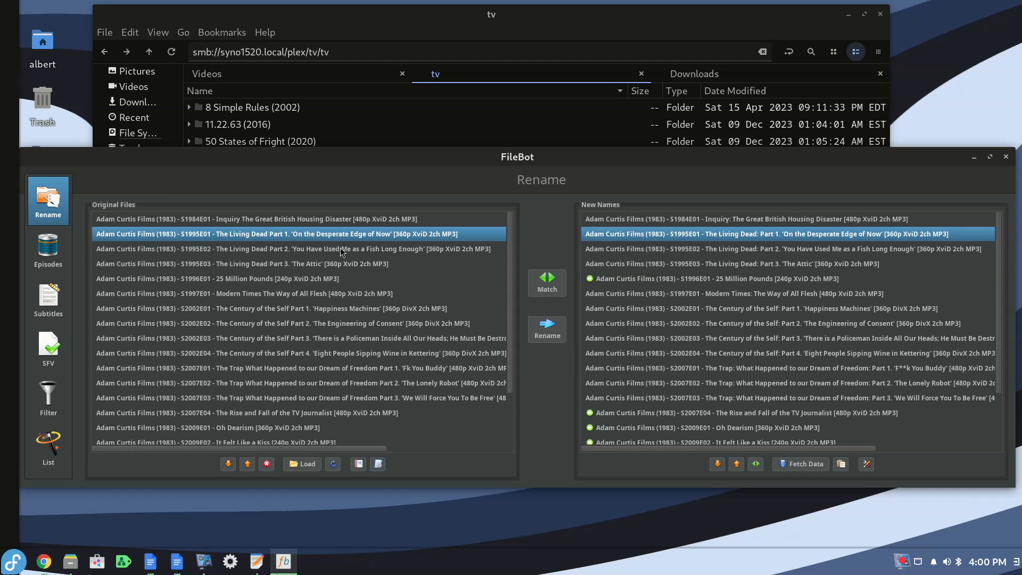
click(341, 250)
click(340, 269)
click(364, 298)
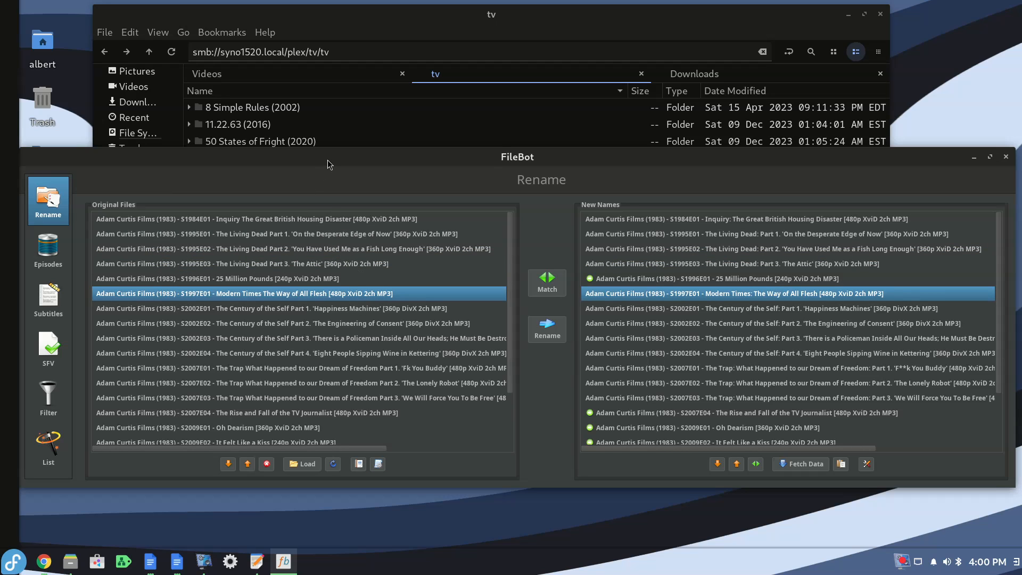
drag(329, 160, 334, 160)
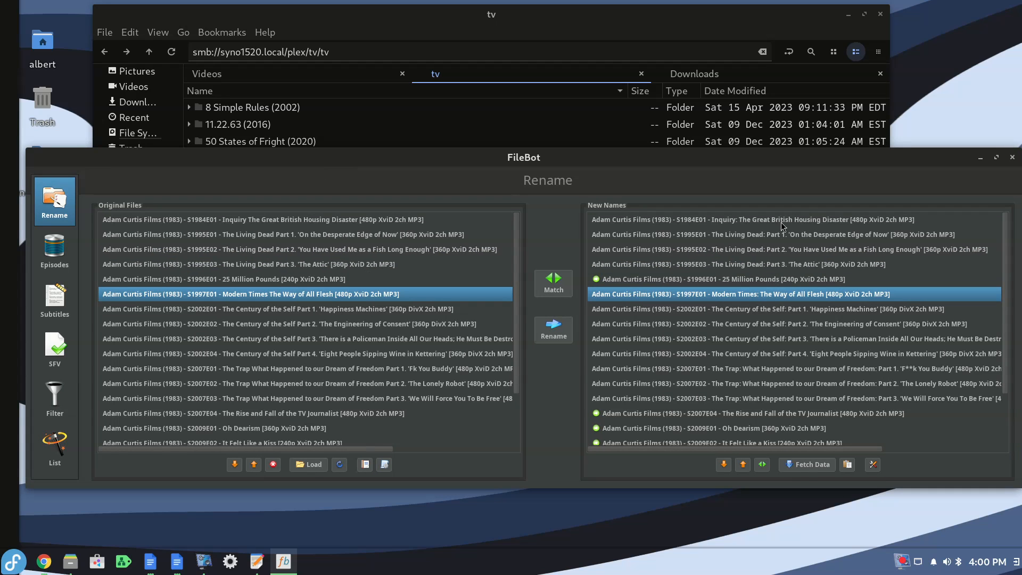
click(1013, 157)
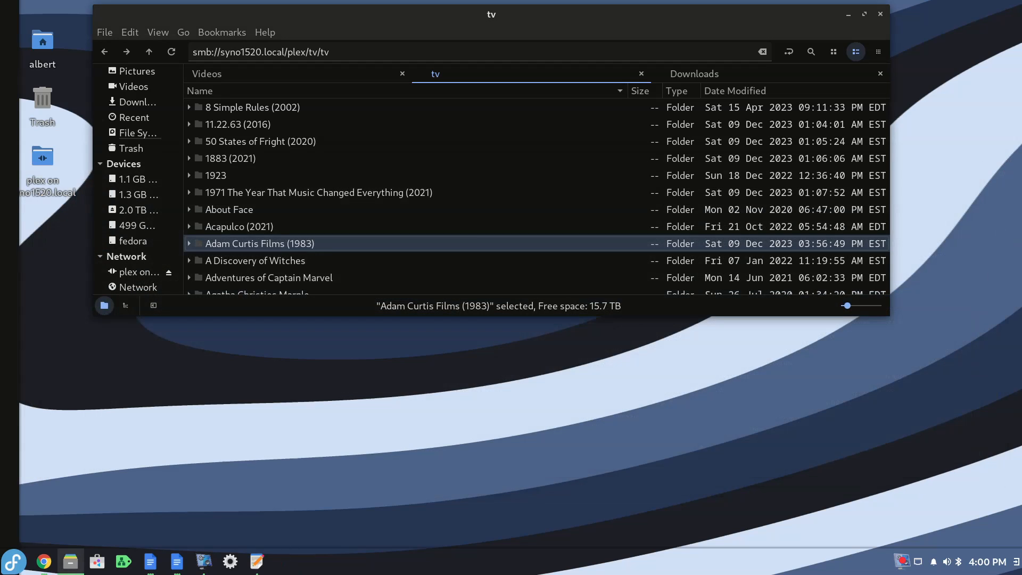
Switch to the text editor and replace the TV series format notes with the movie IMDB and TMDB preset expressions
key(alt+Tab)
drag(1021, 282, 298, 268)
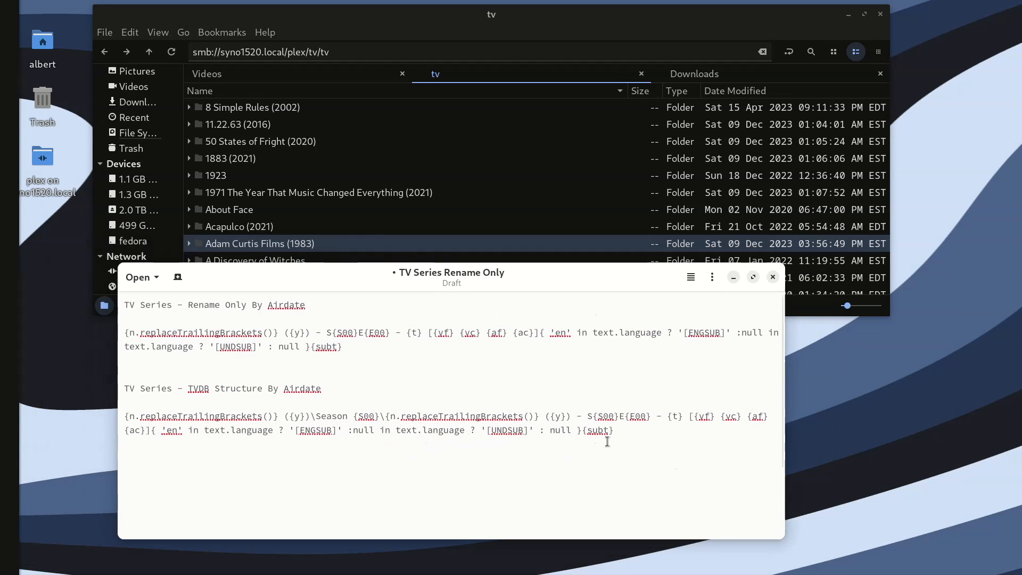
drag(632, 434, 59, 258)
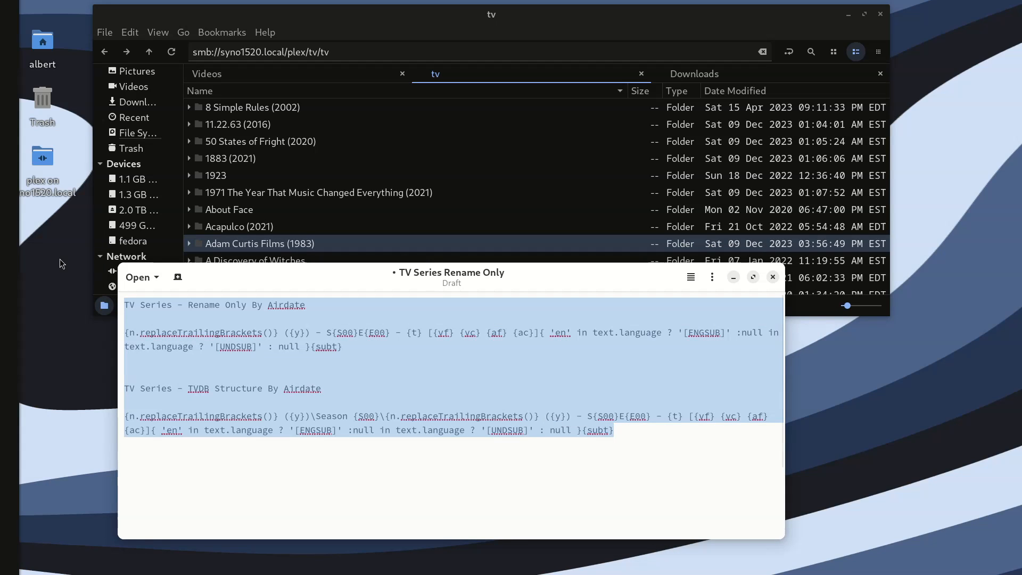
key(ctrl+x)
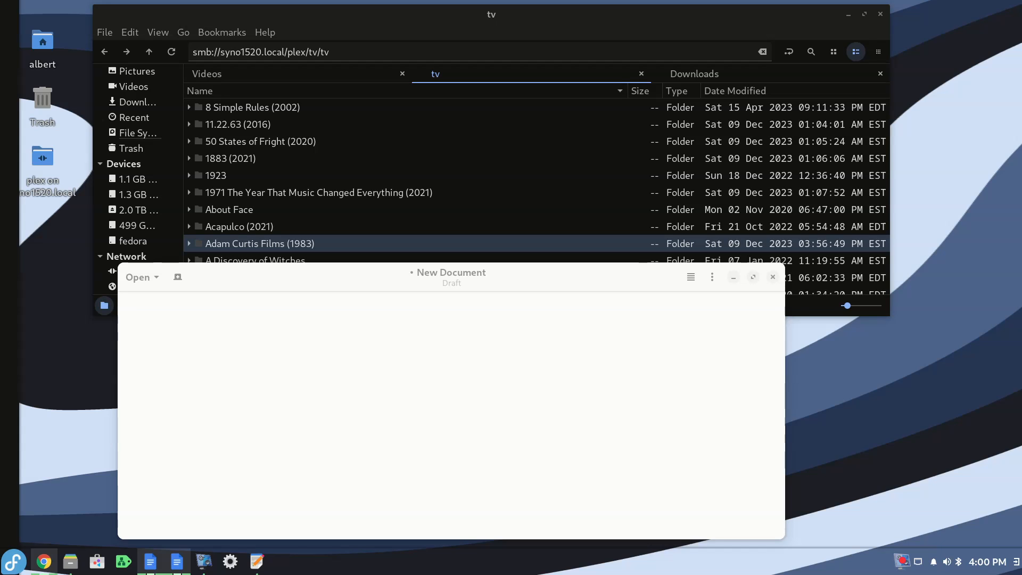
key(ctrl+v)
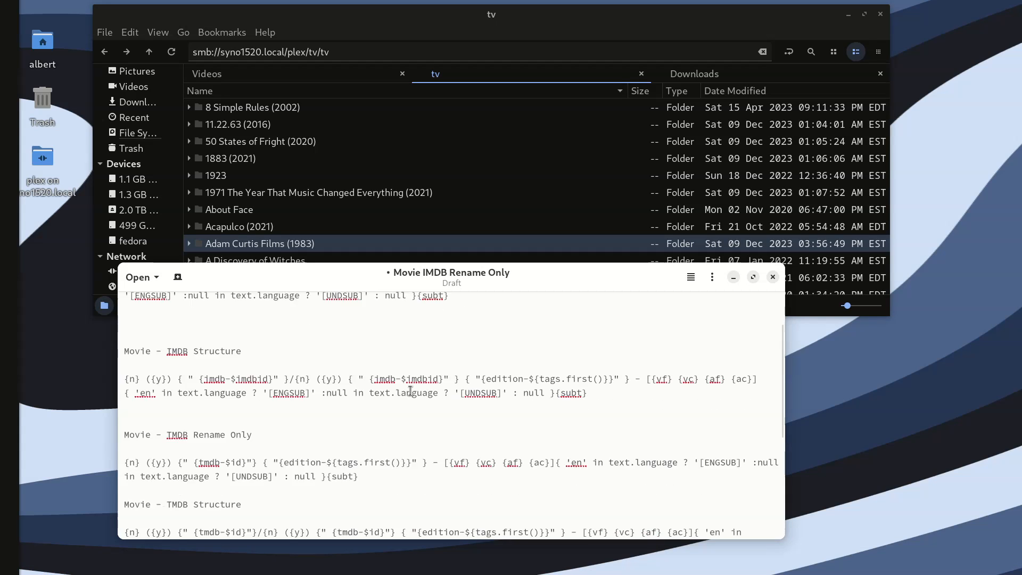
scroll(419, 392, up, 3)
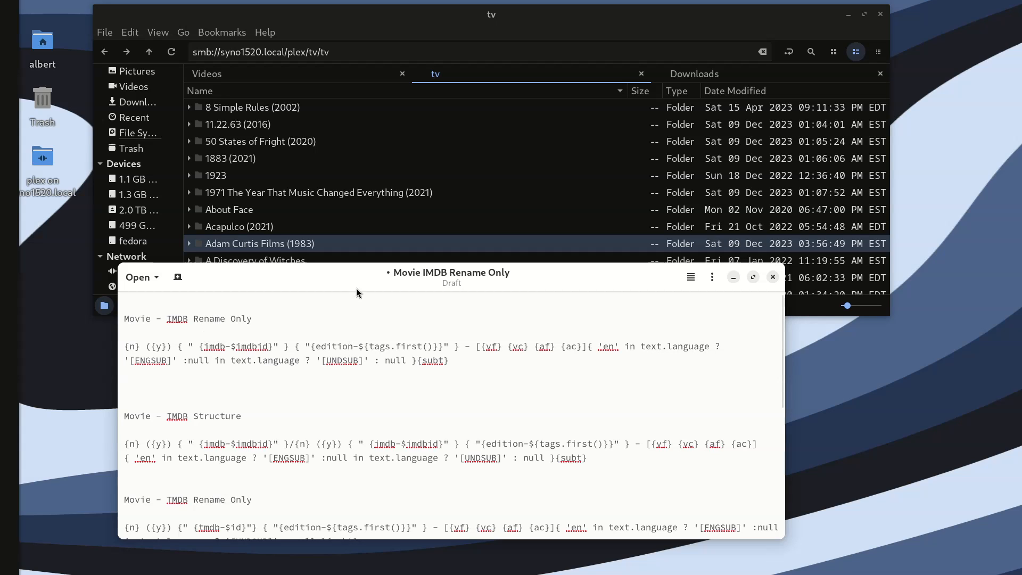
Launch FileBot and arrange its window above the text editor so that both are visible
drag(365, 270, 444, 265)
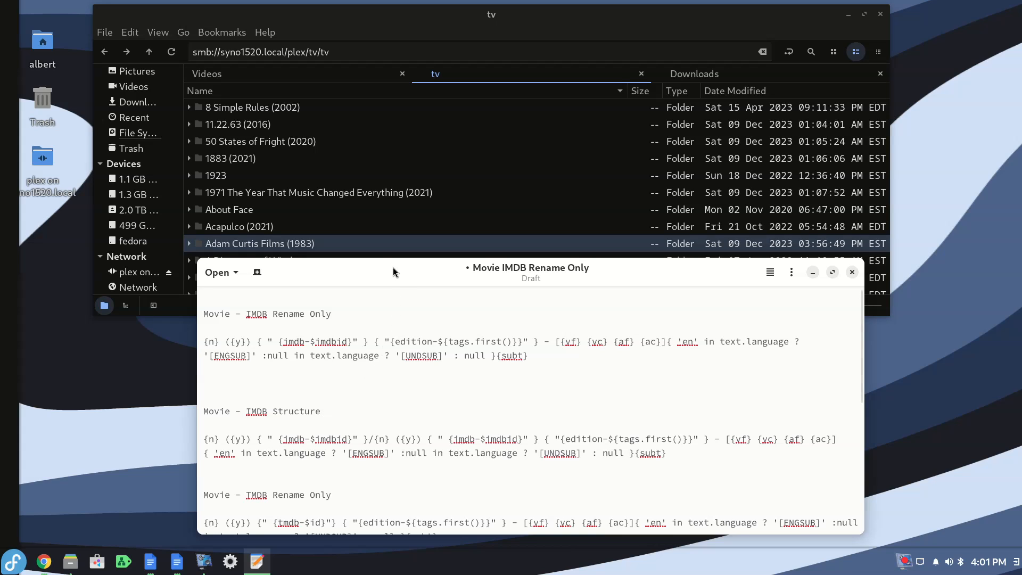
drag(393, 267, 406, 296)
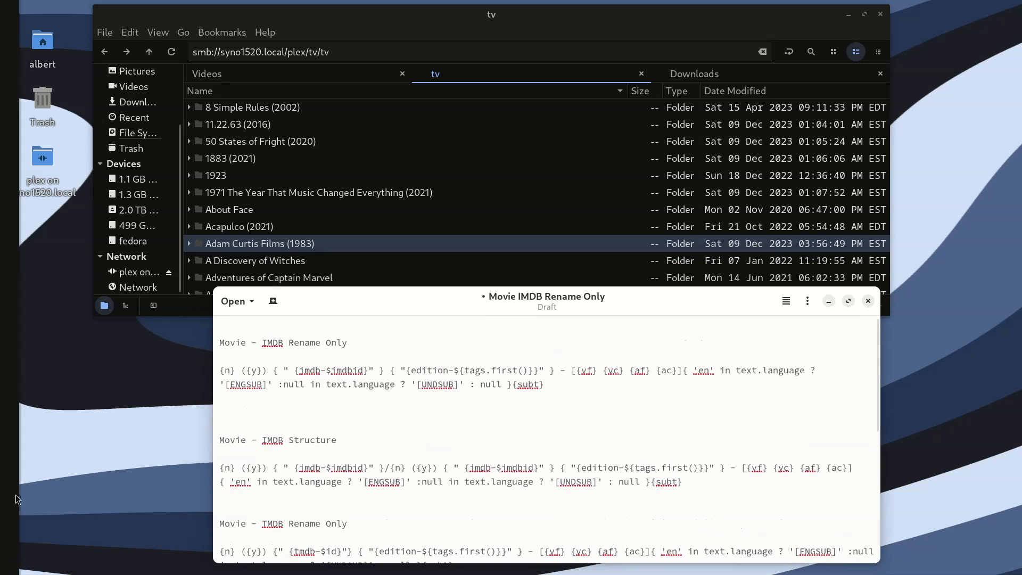
click(25, 569)
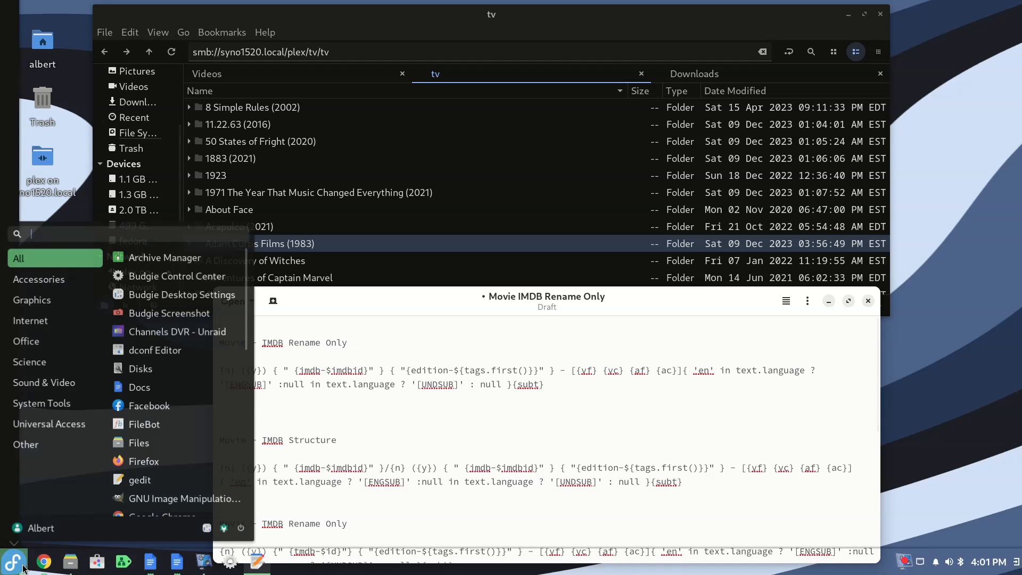
text(file)
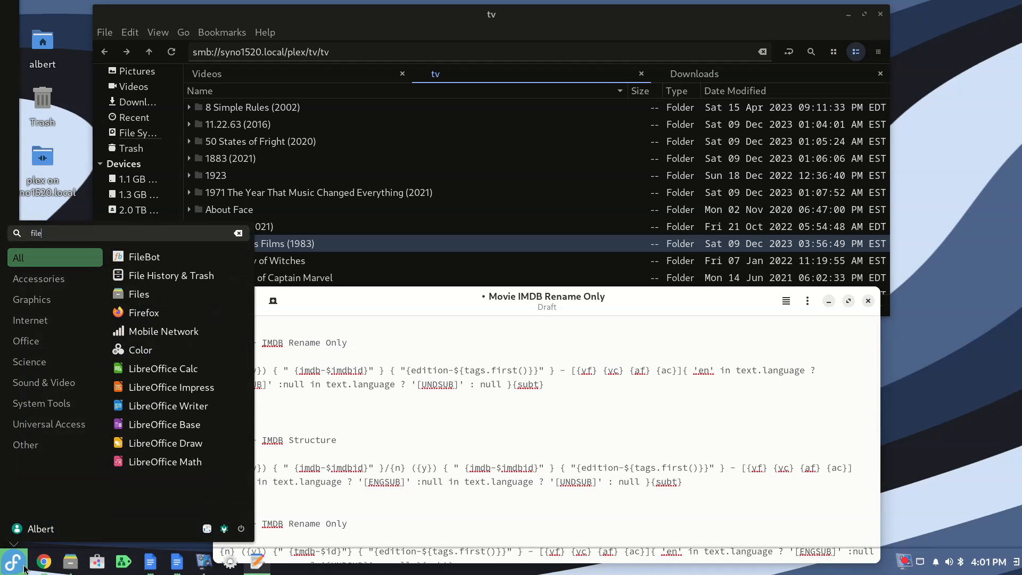
click(160, 251)
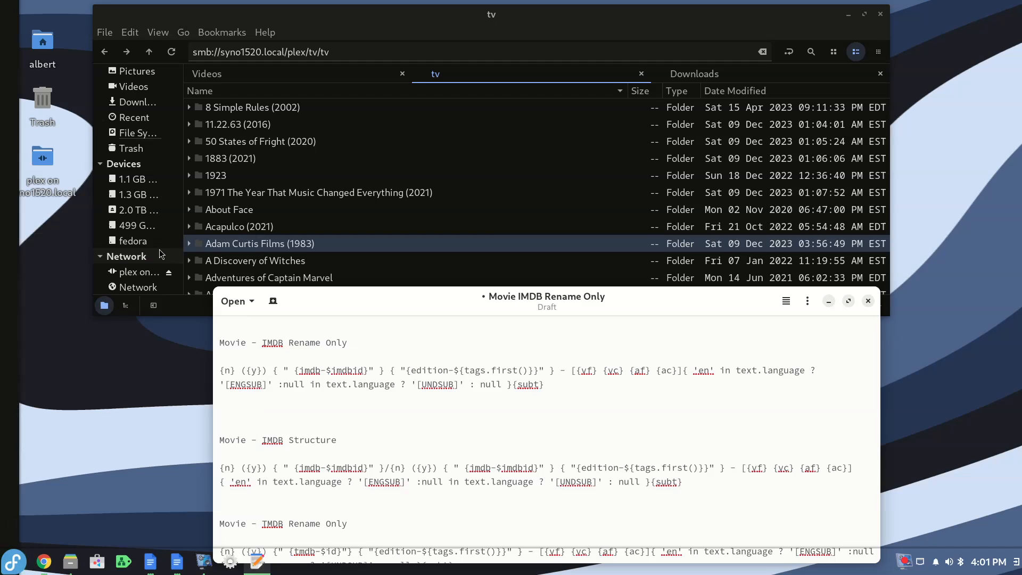
drag(391, 181, 360, 19)
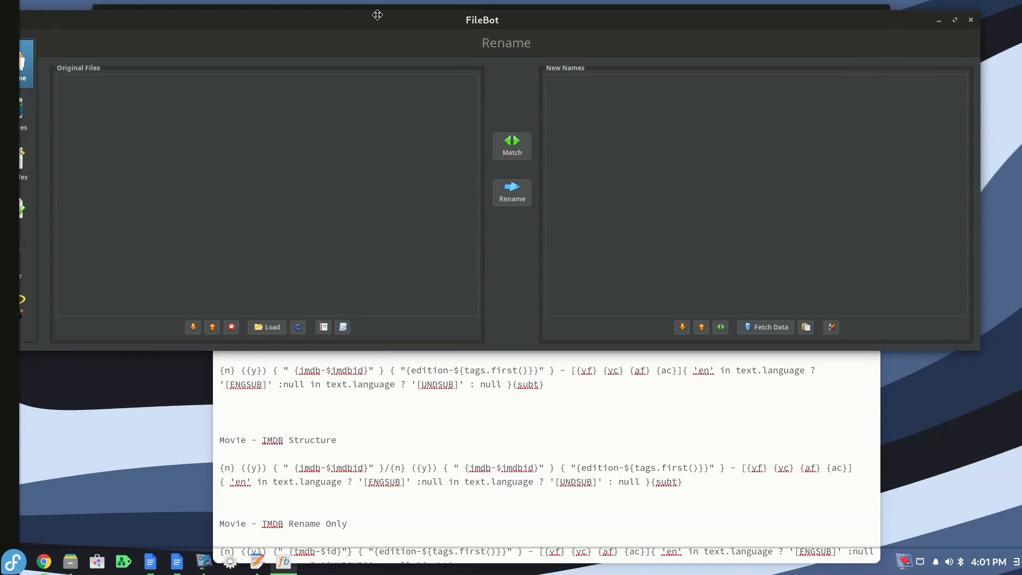
click(388, 437)
drag(451, 302, 469, 378)
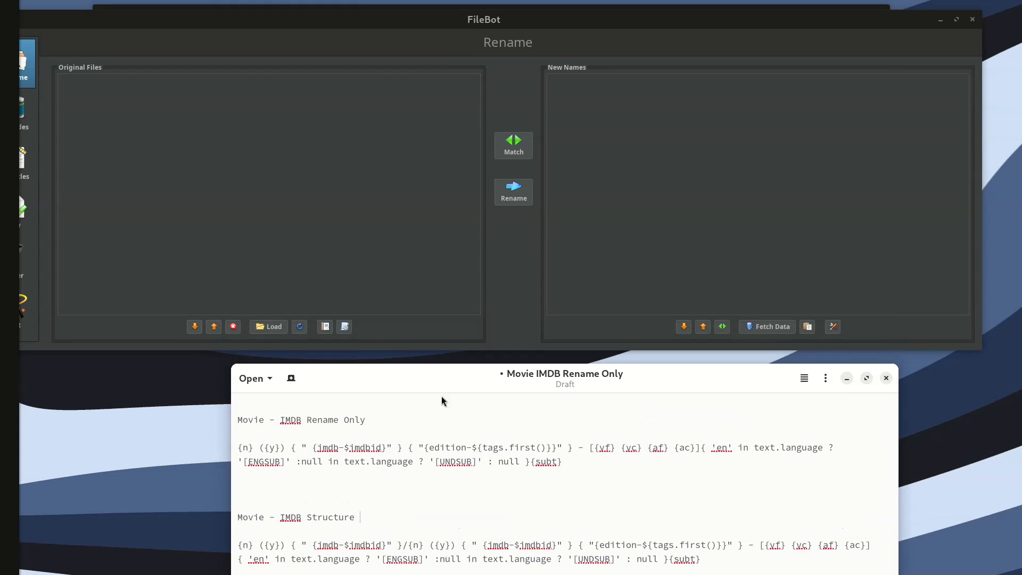
Create a new FileBot preset named "Movie - IMDB Rename Only", copying the name from the text editor notes
drag(376, 424, 236, 426)
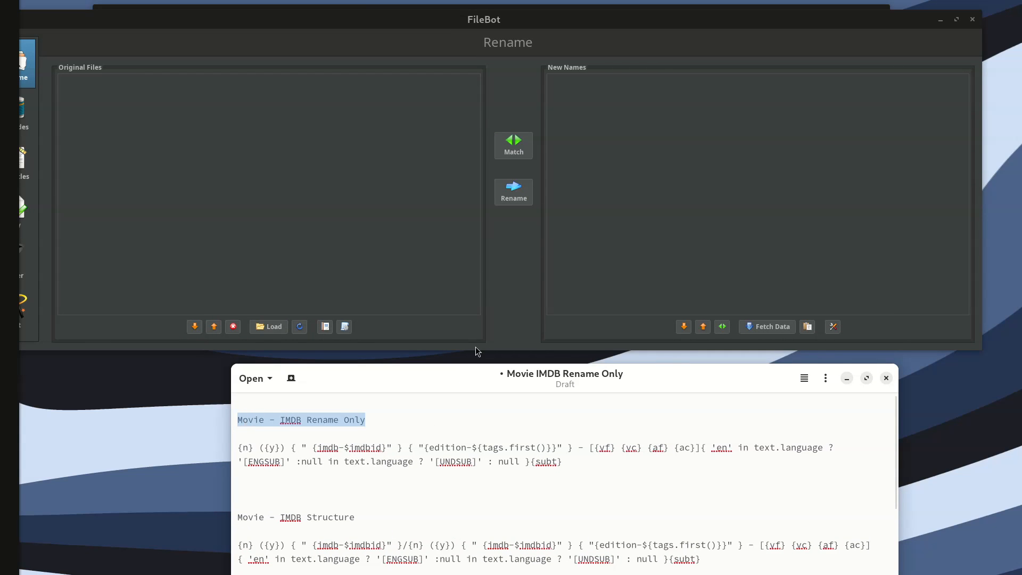
click(344, 326)
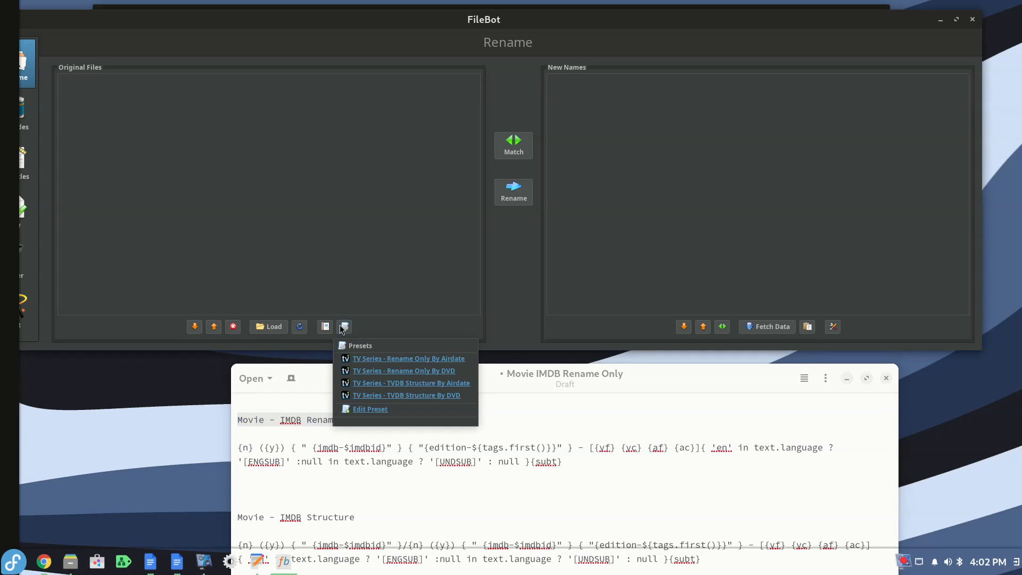
click(365, 410)
click(370, 521)
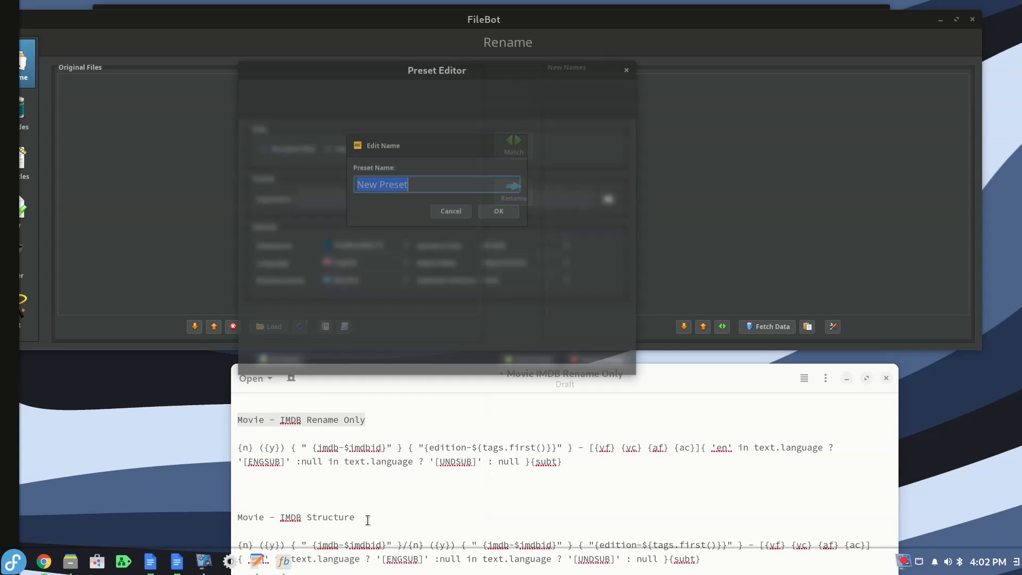
key(ctrl+v)
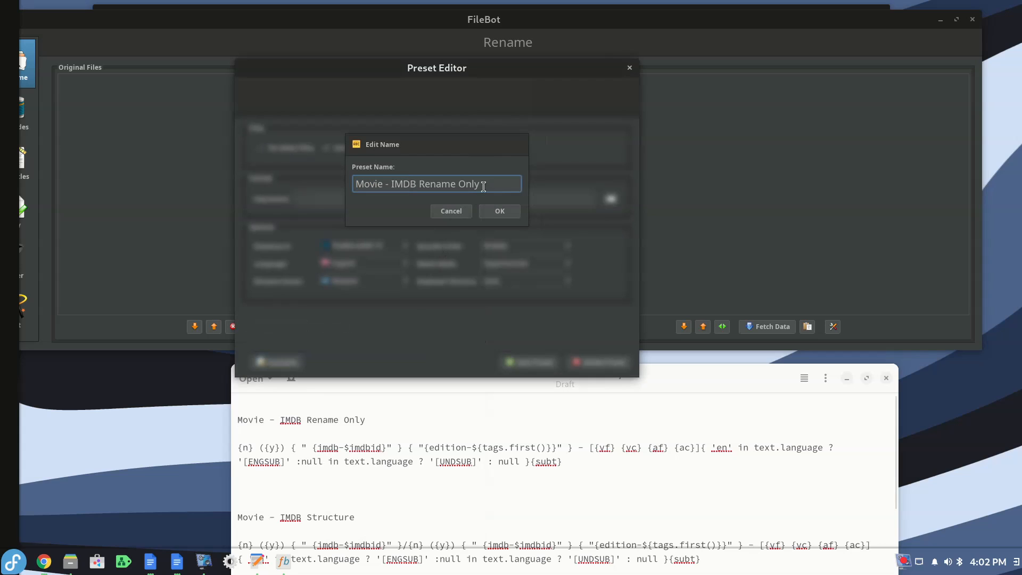
click(499, 212)
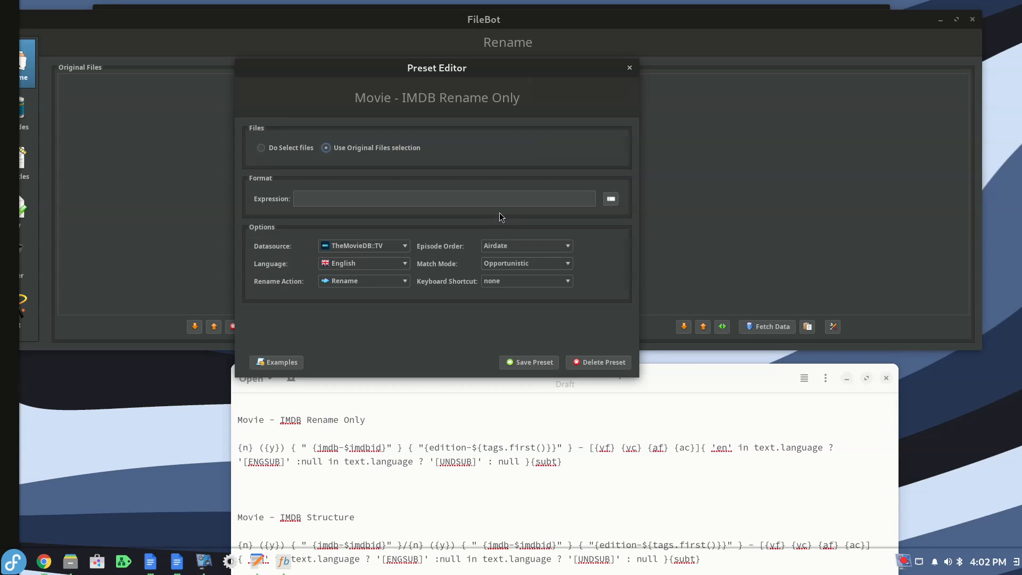
Copy the IMDB Rename Only expression from the notes into the preset's format, set the datasource to TheMovieDB, and save the preset
drag(583, 467, 239, 451)
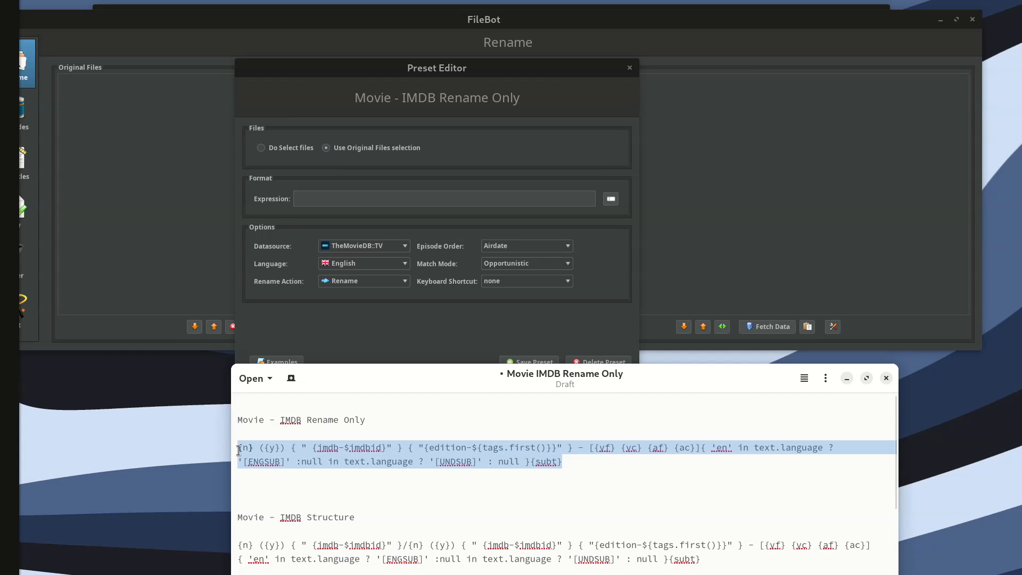
click(475, 199)
key(ctrl+v)
click(406, 246)
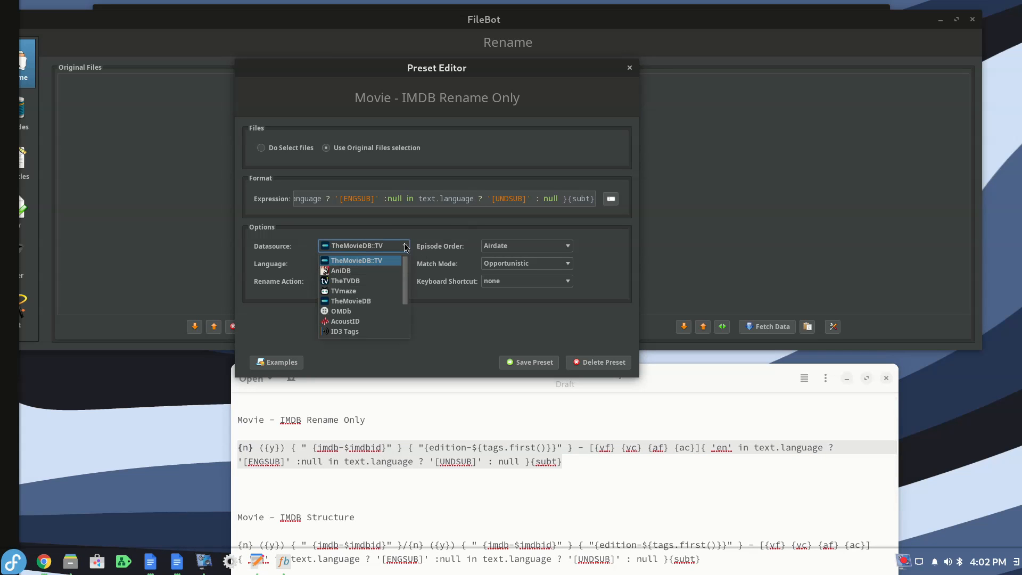
click(374, 301)
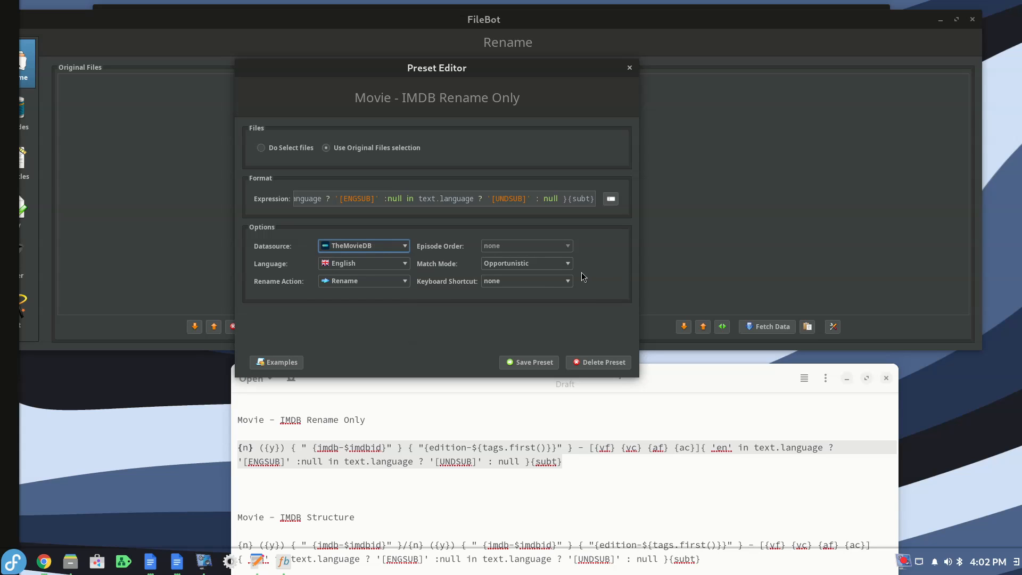
click(545, 362)
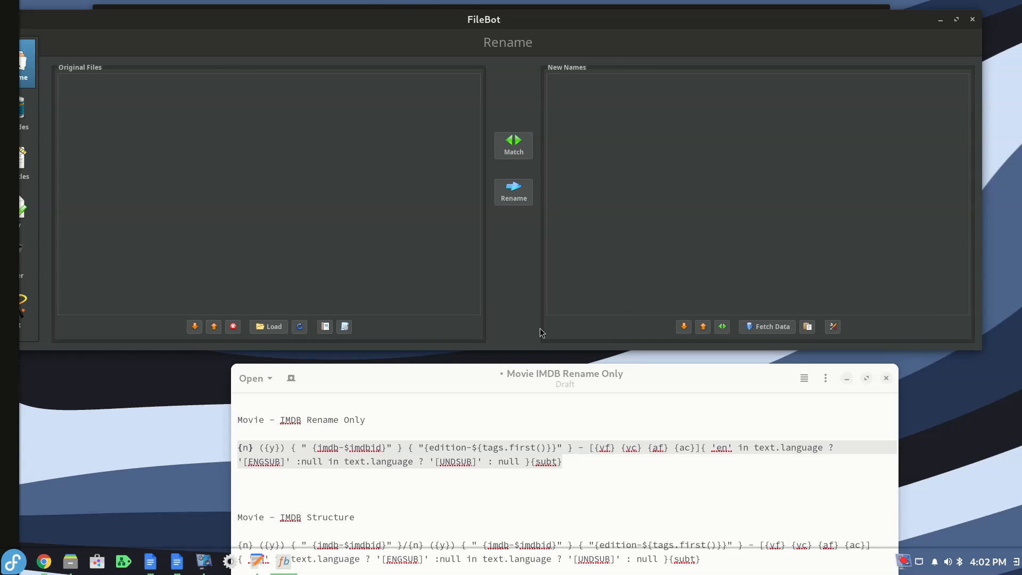
Close FileBot and, in the file manager's Downloads folder, rename the Goofy Movie folder to "A Goofy Movie (1995)"
mouse_move(125, 23)
mouse_down()
mouse_move(149, 24)
mouse_move(121, 25)
mouse_up()
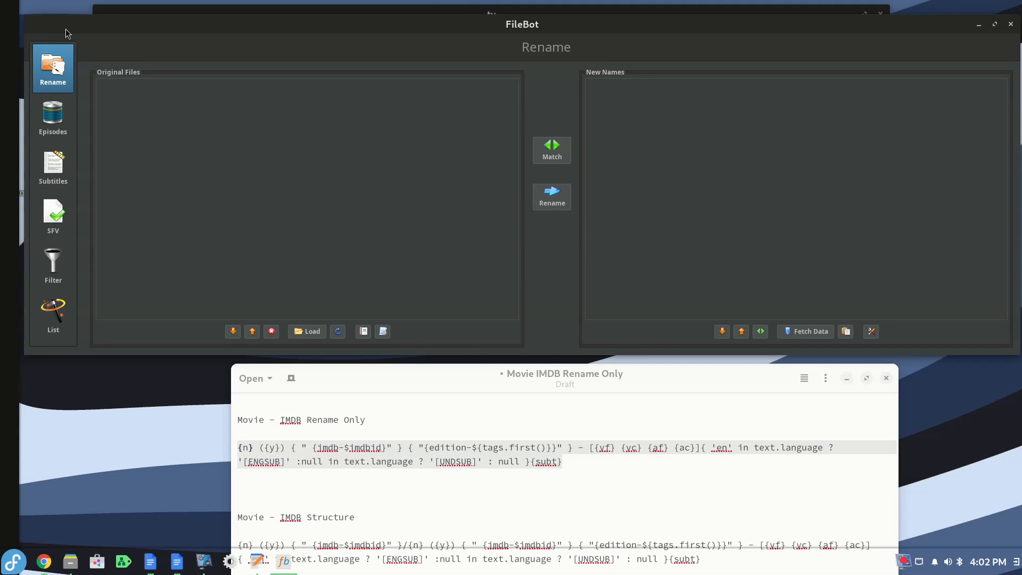
click(1010, 24)
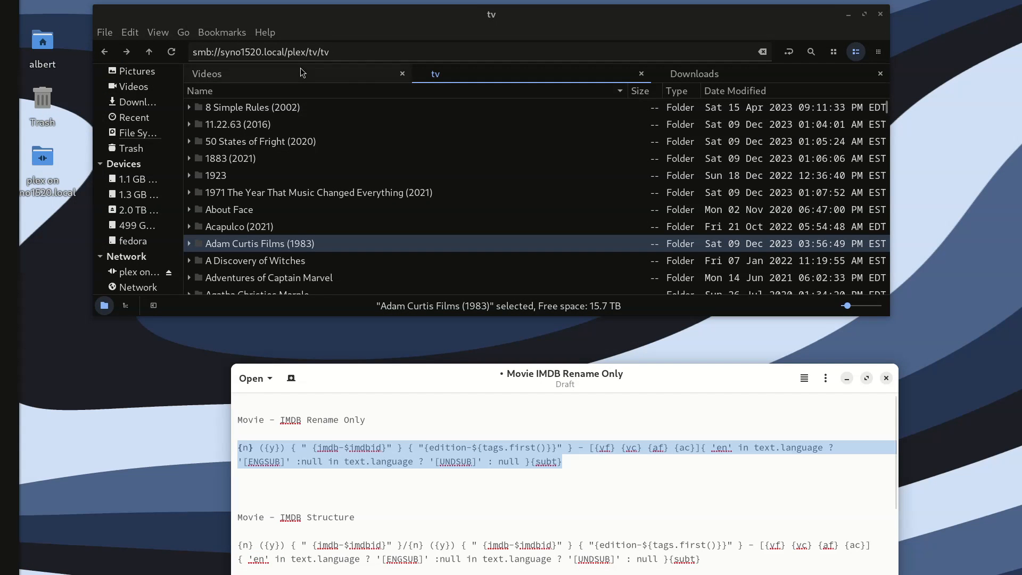
click(722, 74)
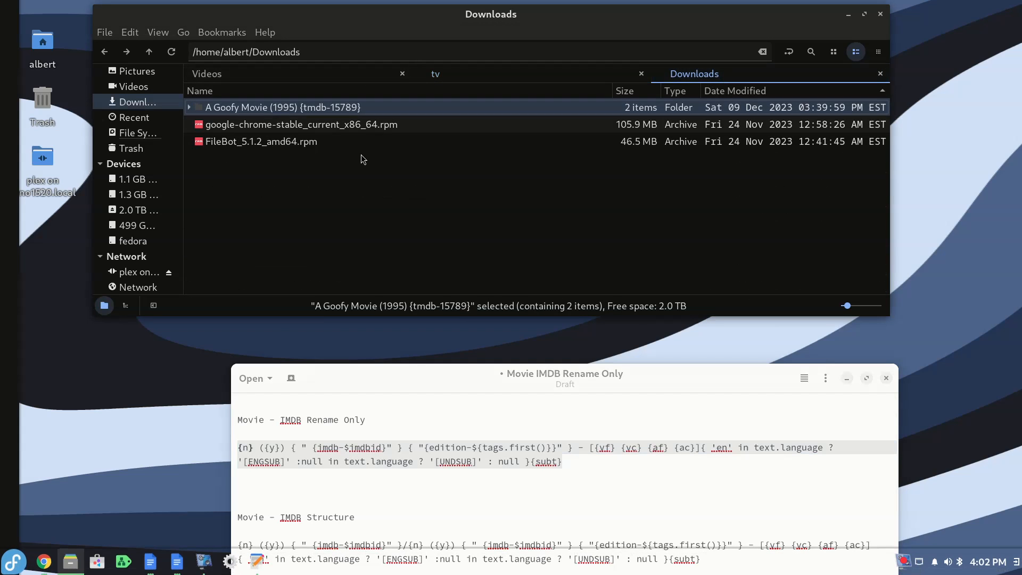
right_click(307, 112)
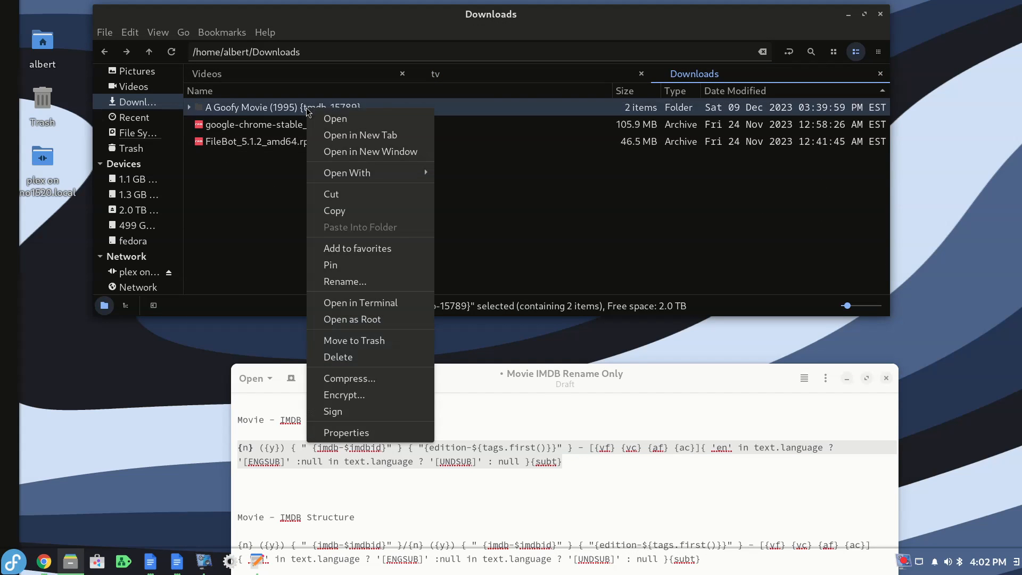
click(368, 283)
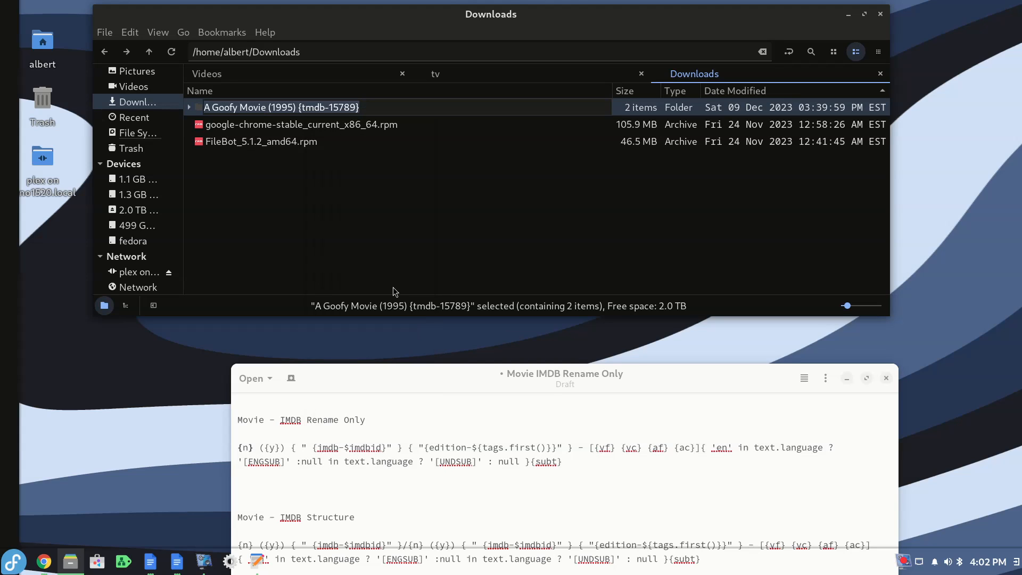
key(End)
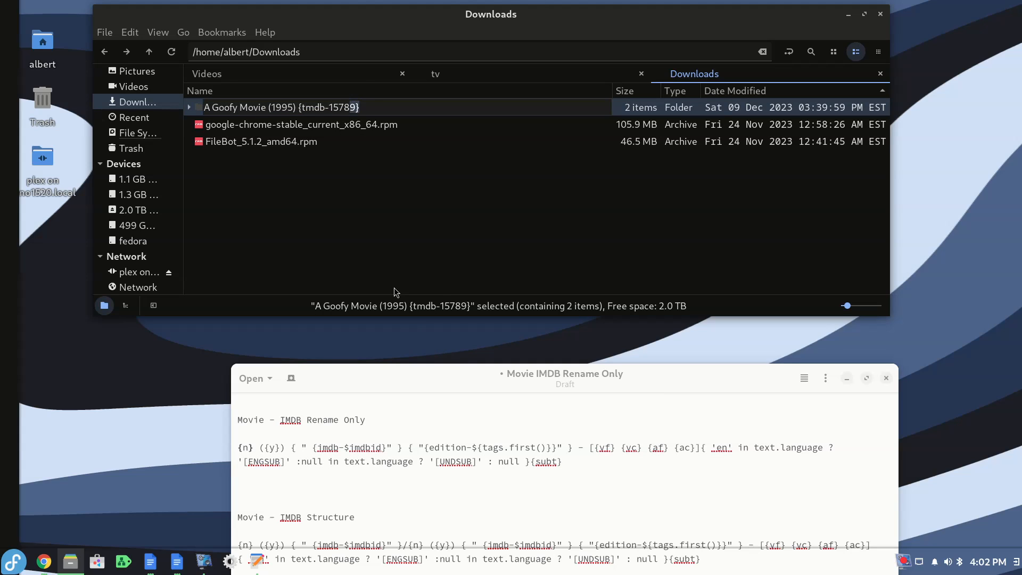
key(shift+Left)
key(shift+Left)
key(shift+Left)
key(shift+Left)
key(shift+Left)
key(shift+Left)
key(shift+Left)
key(shift+Left)
key(shift+Left)
key(BackSpace)
key(Return)
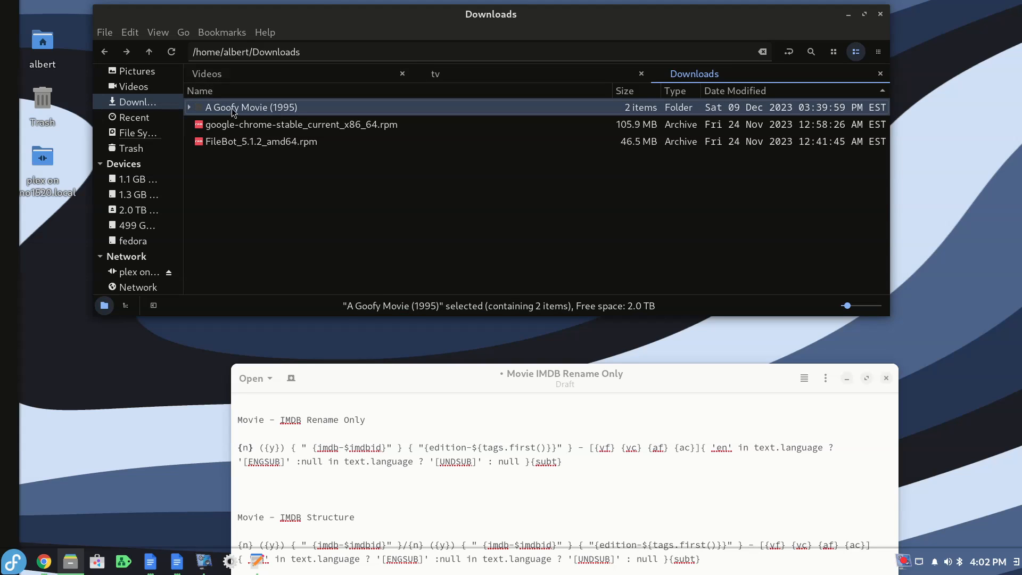
Open "A Goofy Movie (1995).srt" in the text editor, examine its captions for sound descriptions such as "(CRASHING)", and close the file
double_click(260, 107)
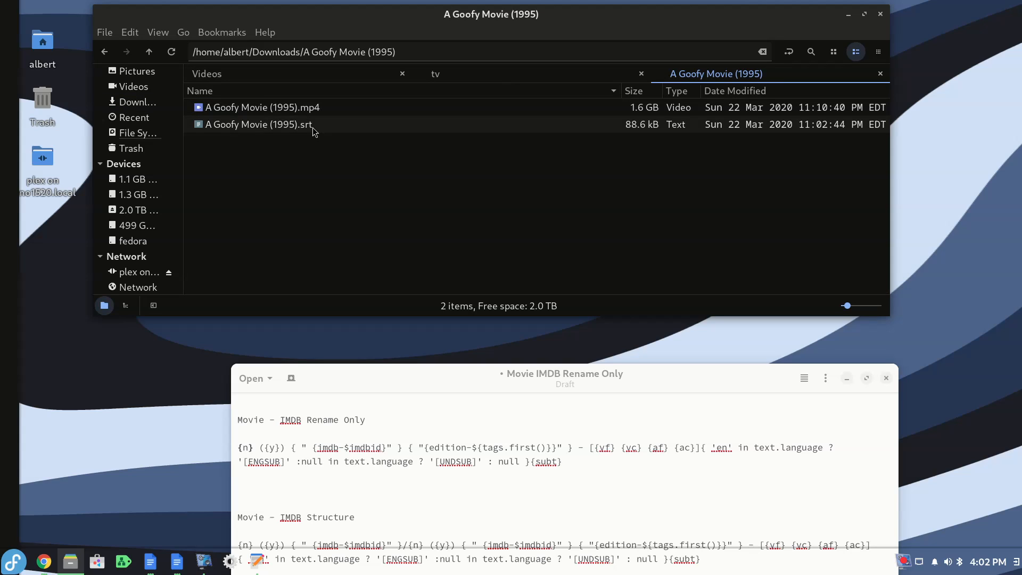
double_click(279, 124)
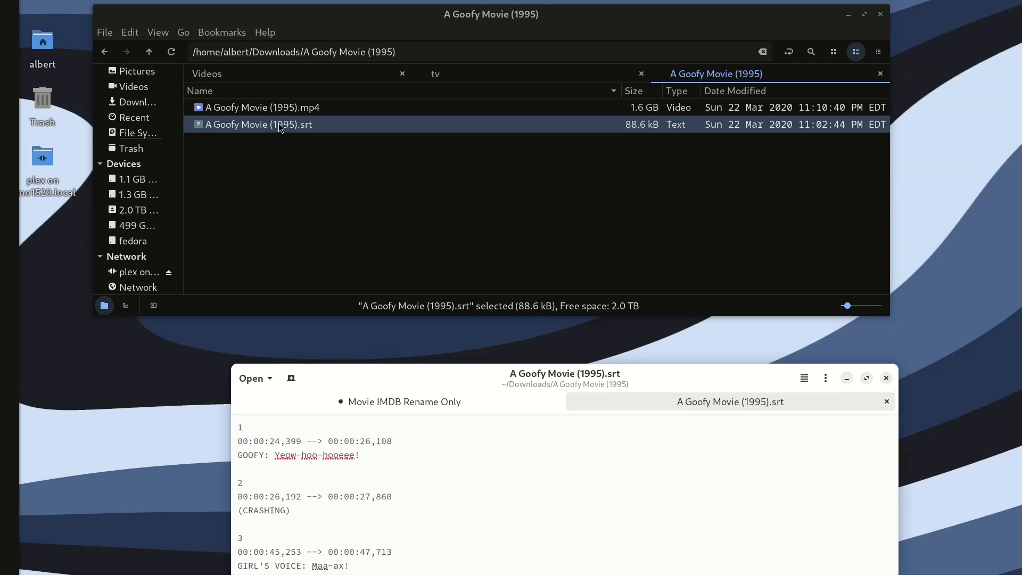
drag(477, 370, 416, 110)
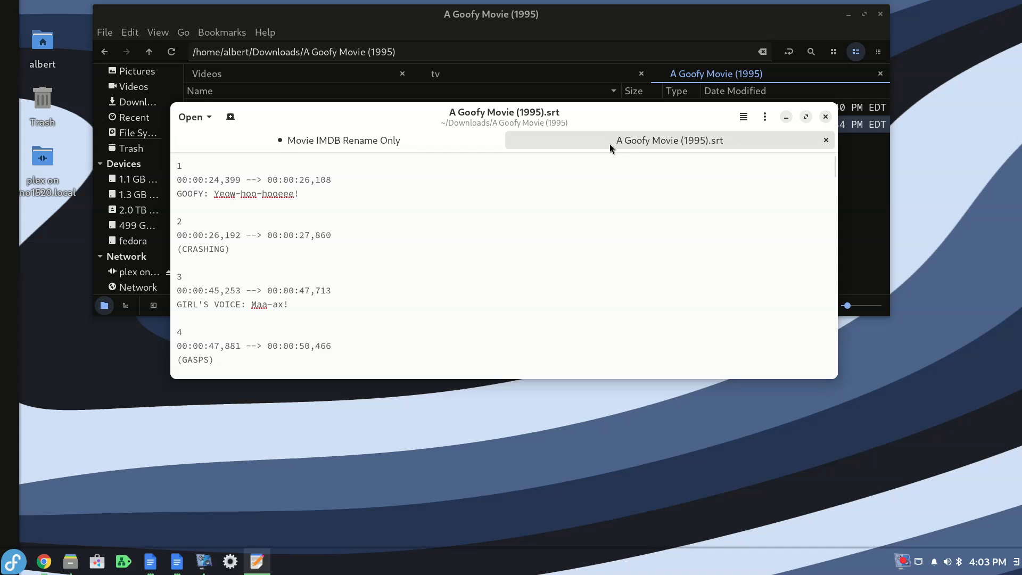
scroll(285, 226, down, 3)
scroll(286, 227, up, 3)
drag(178, 248, 230, 251)
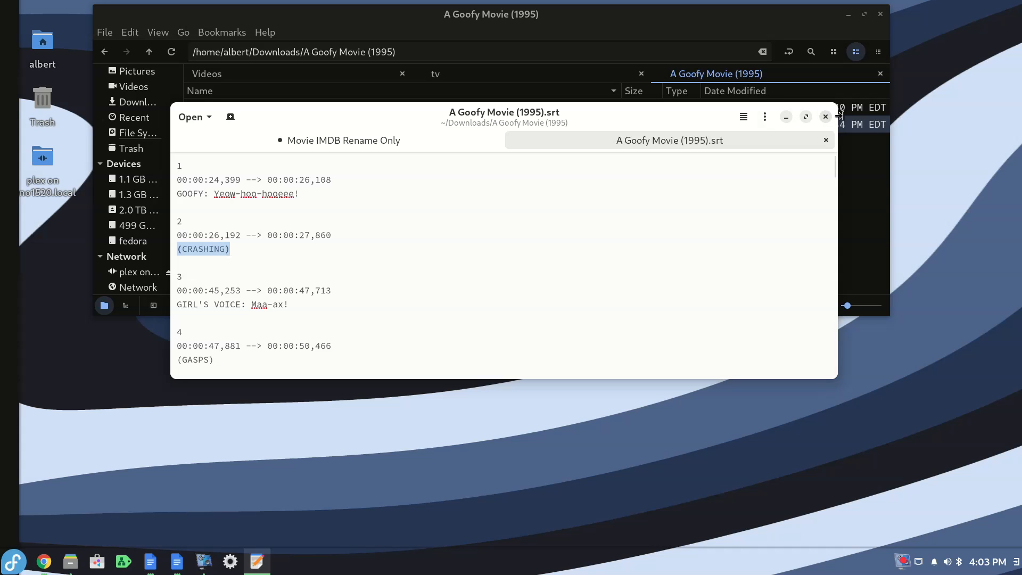
click(826, 140)
drag(661, 116, 660, 310)
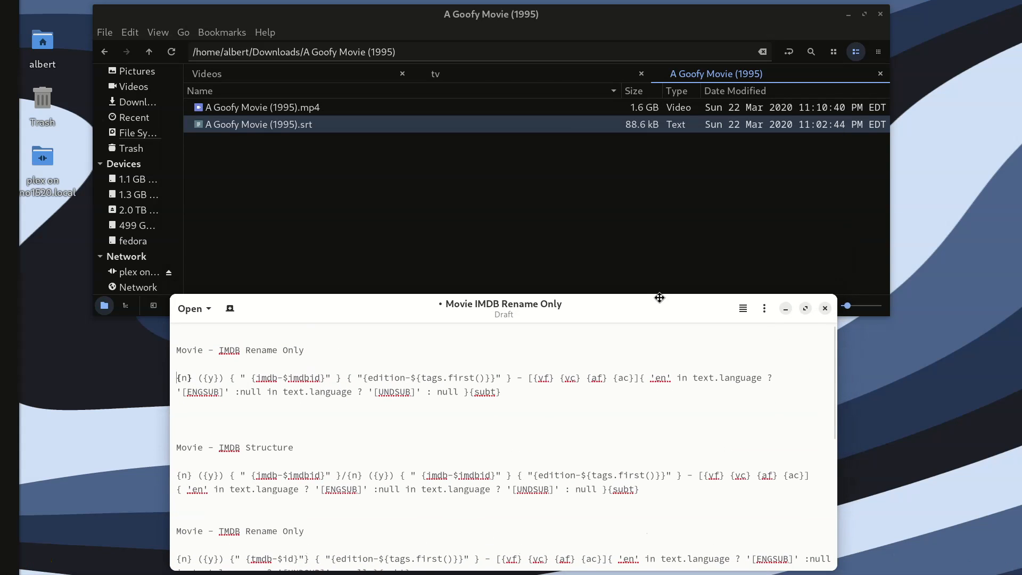
Rename the movie's subtitle file to "A Goofy Movie (1995).sdh.srt" in the file manager
right_click(293, 124)
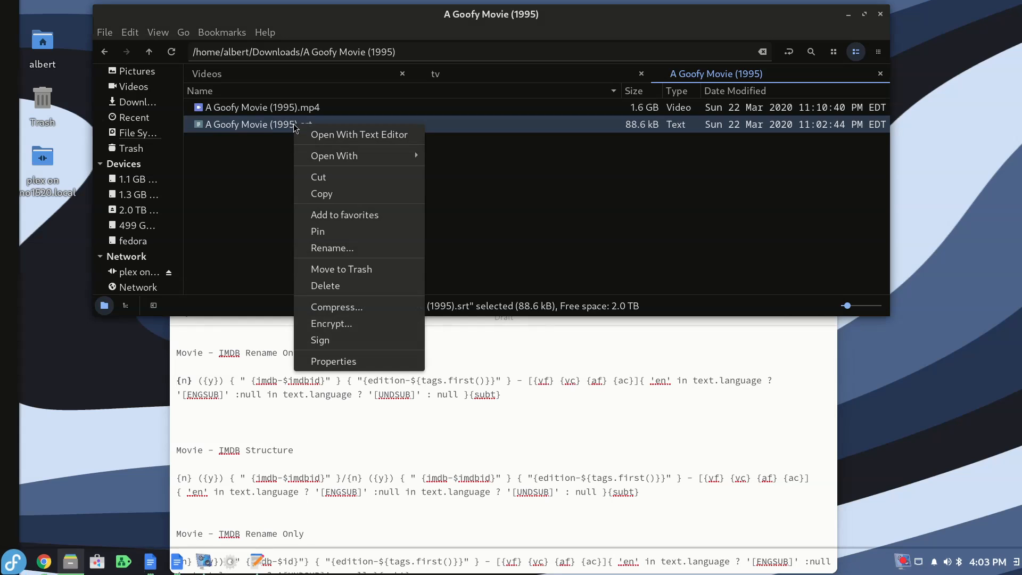
click(346, 248)
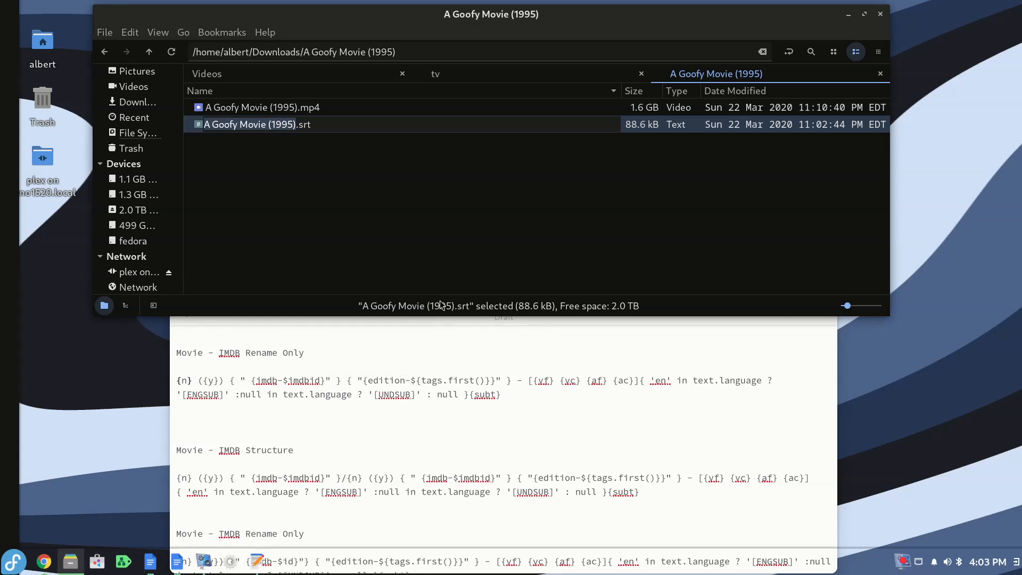
key(Right)
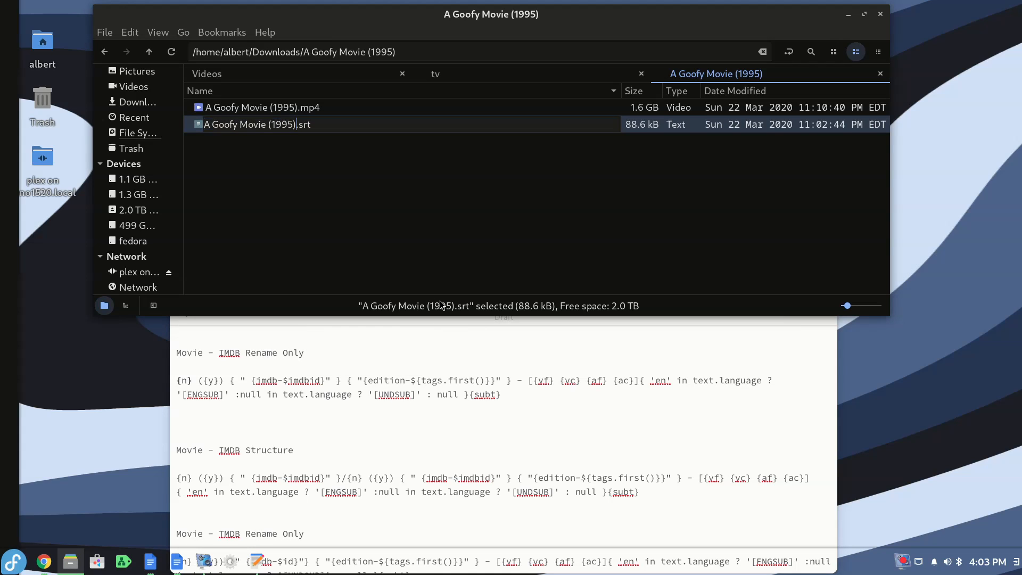
text(.sdh)
key(Return)
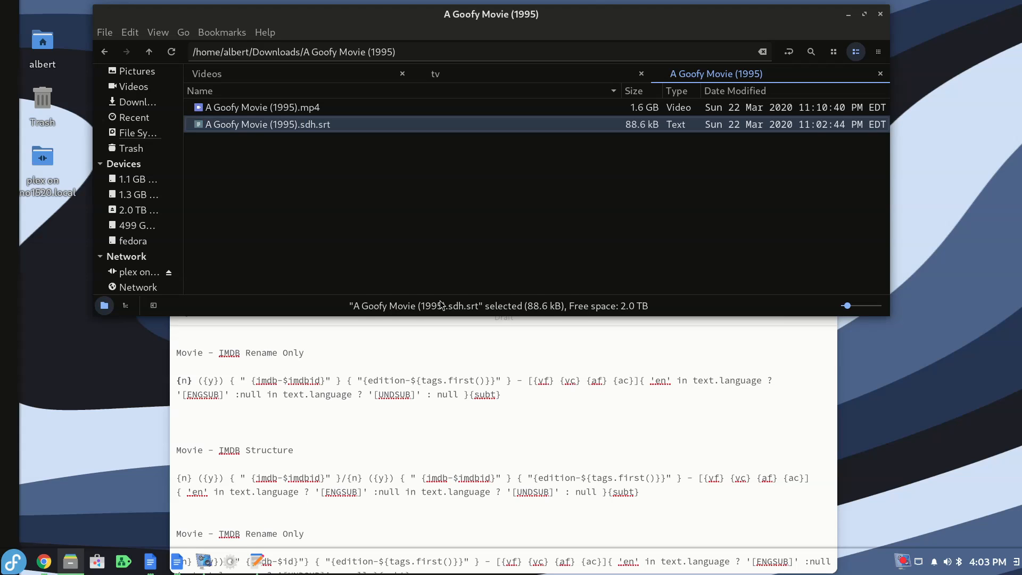
click(532, 325)
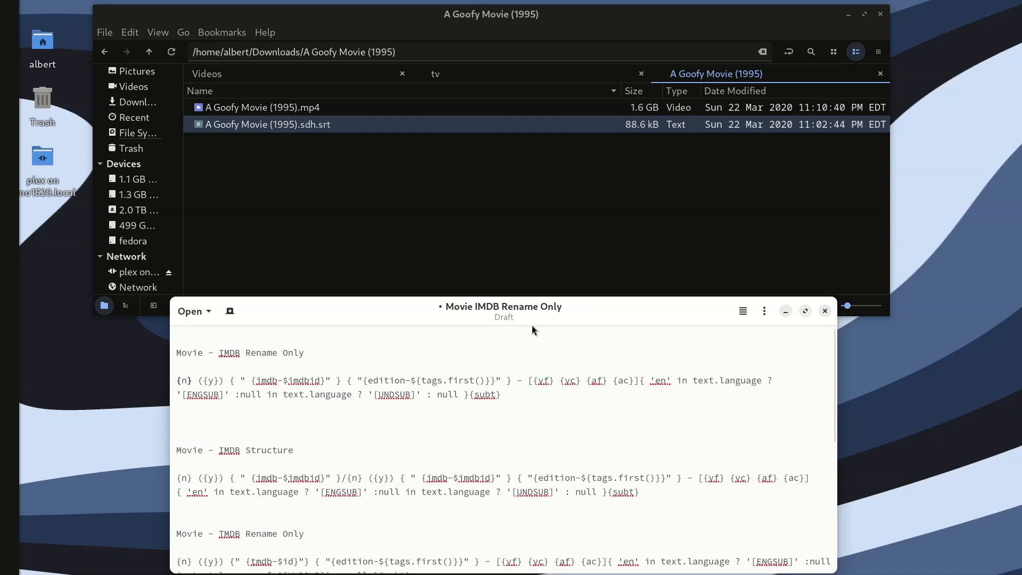
drag(583, 301, 595, 284)
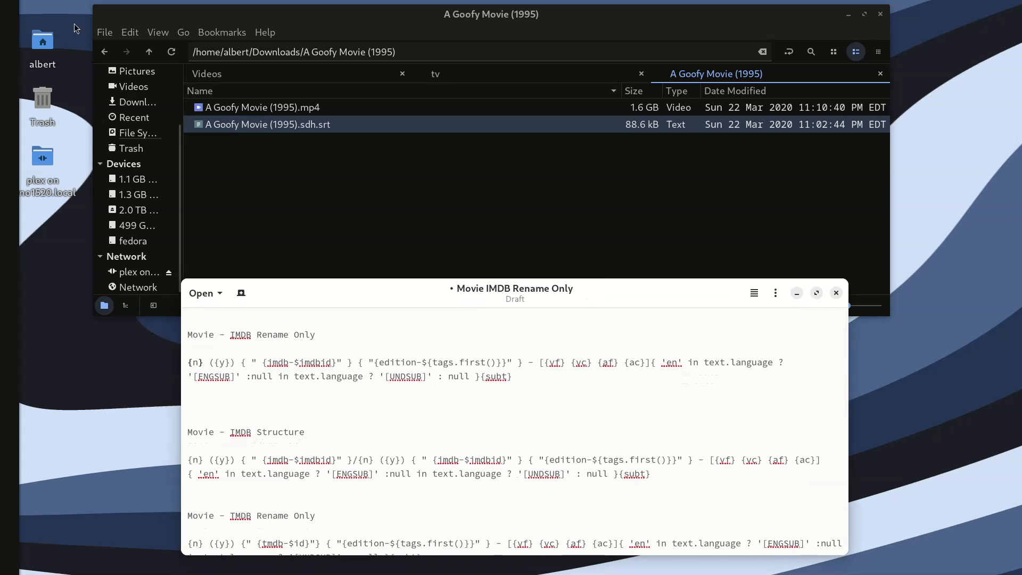
Open the "A Goofy Movie (1995)" folder in FileBot and match its files with the "Movie - IMDB Rename Only" preset
click(111, 52)
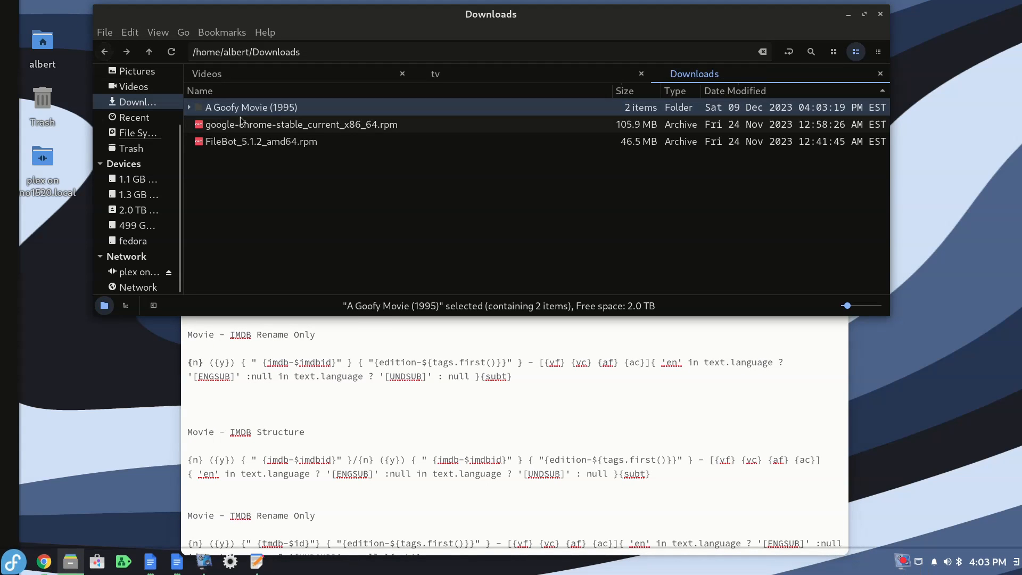
right_click(249, 109)
mouse_move(269, 172)
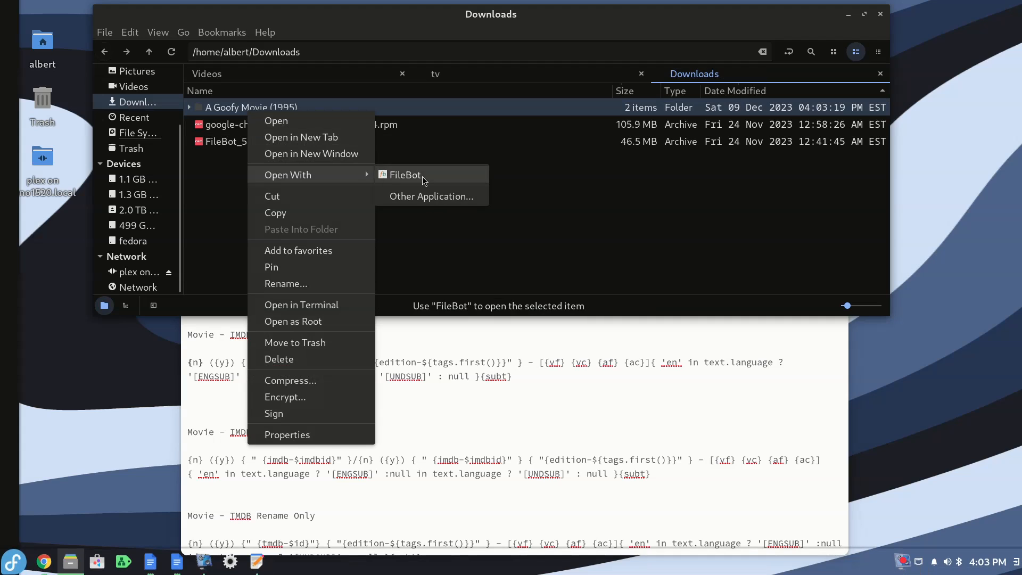
click(422, 177)
double_click(457, 31)
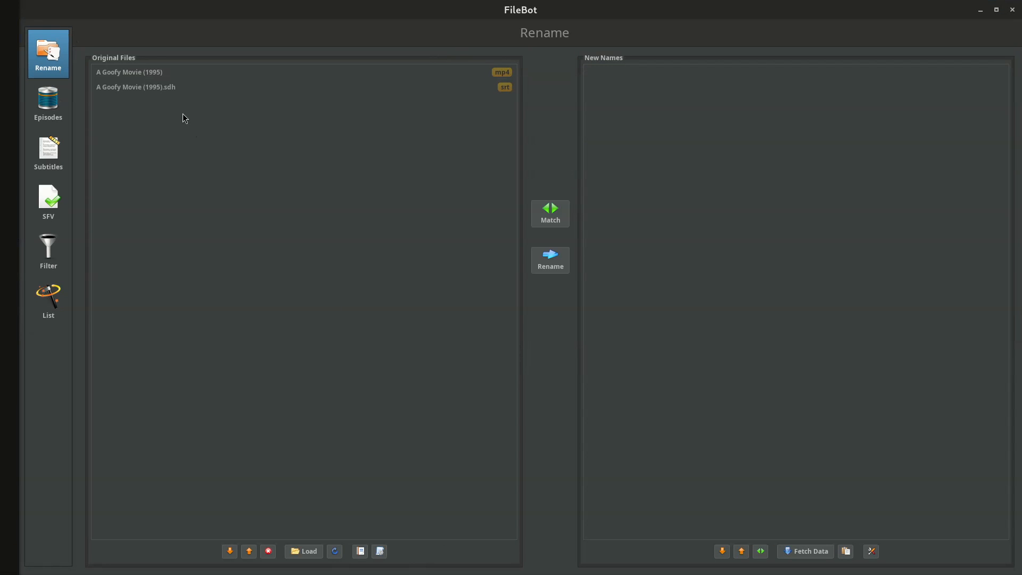
click(380, 553)
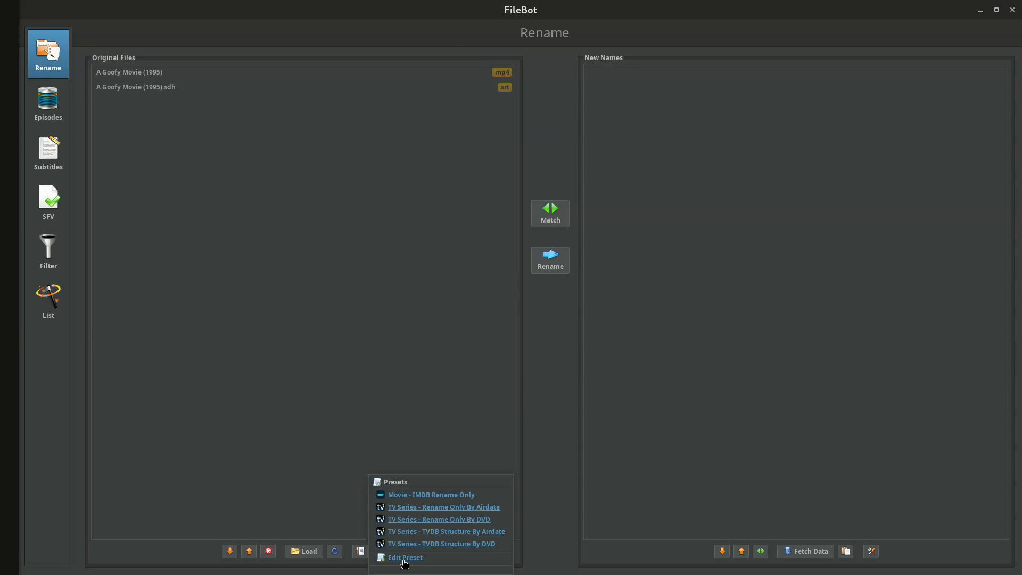
click(429, 495)
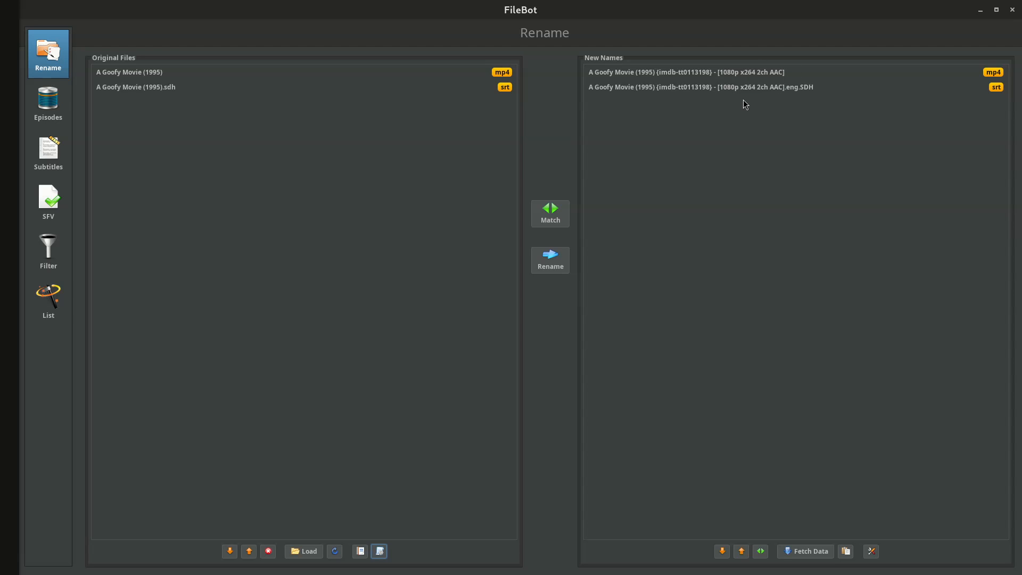
Check the proposed new names of the Goofy Movie video and subtitle files against their original names
click(718, 78)
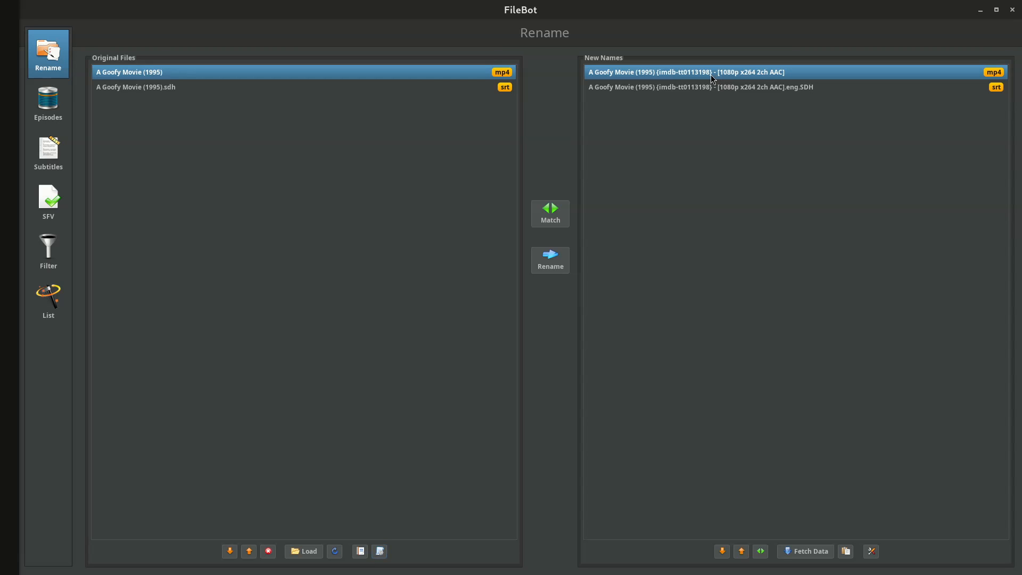
click(741, 92)
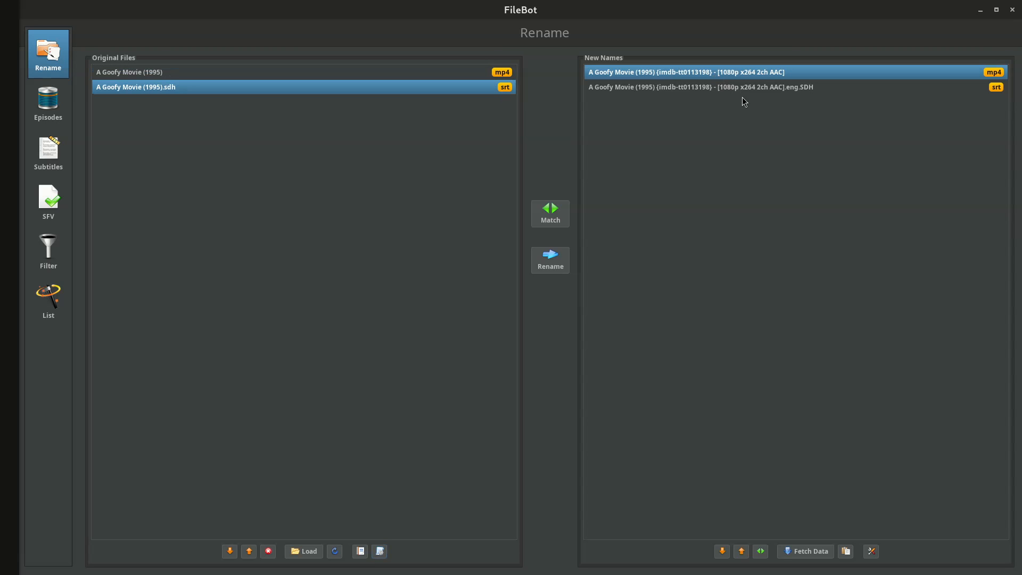
click(721, 75)
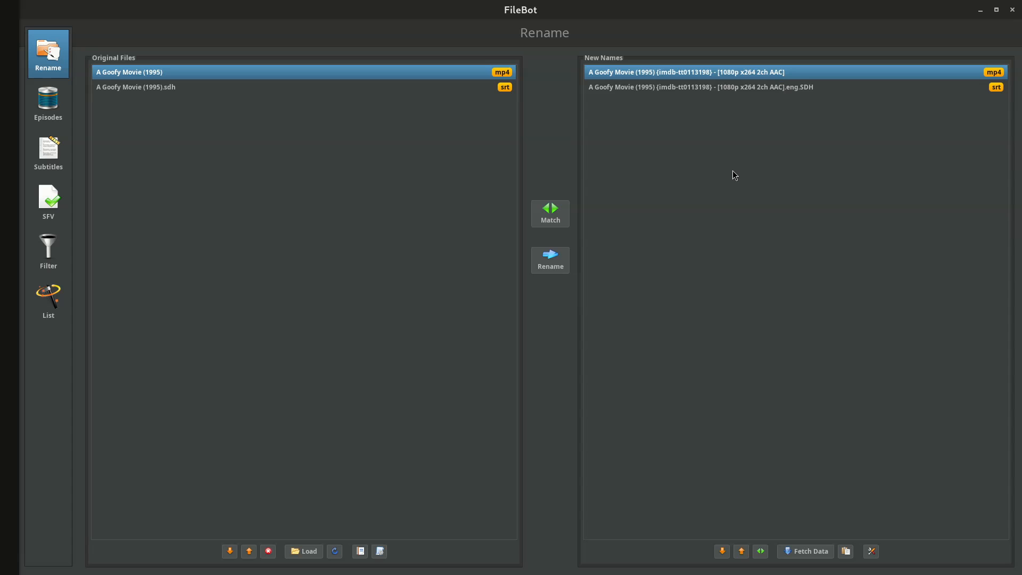
Apply the proposed new names to the Goofy Movie video and subtitle files and close FileBot
key(Down)
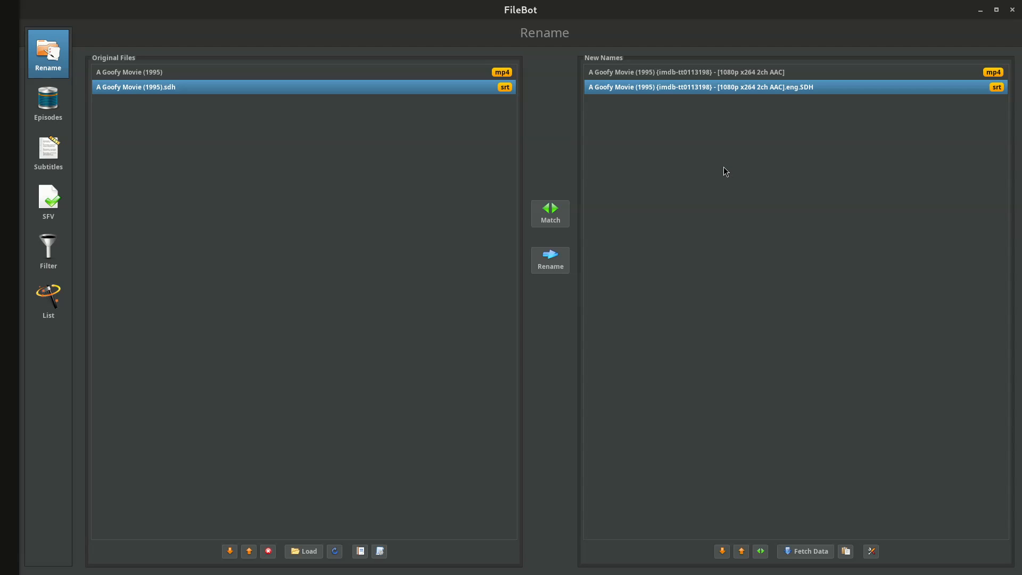
click(554, 262)
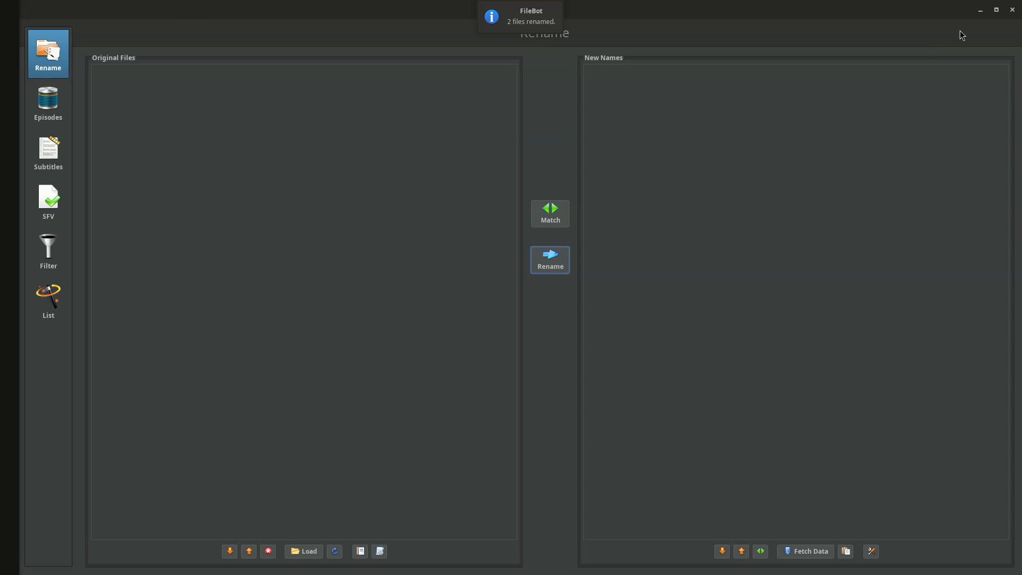
click(1012, 10)
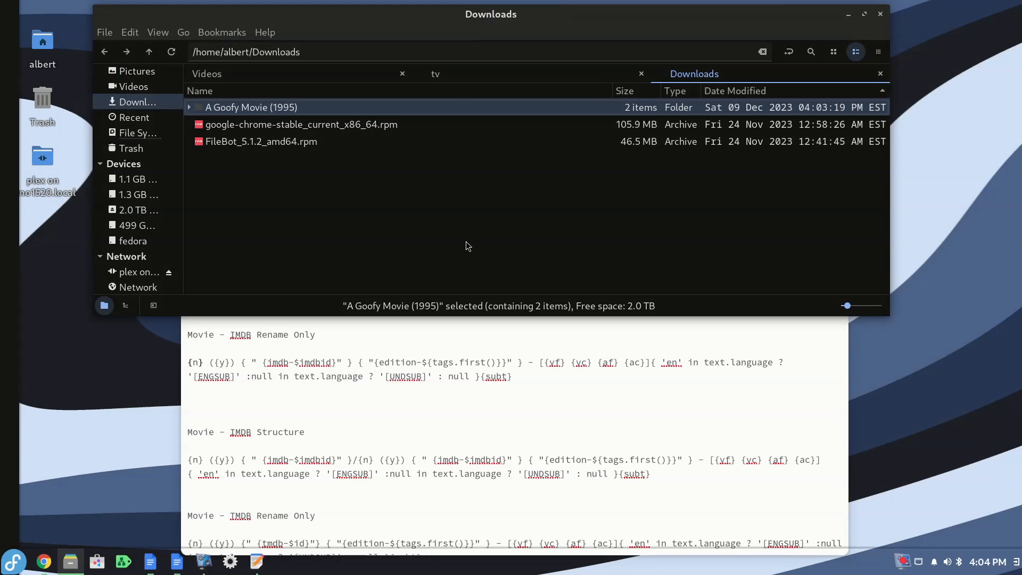
Check the renamed video and subtitle files inside the "A Goofy Movie (1995)" folder and return to the Downloads folder
click(376, 212)
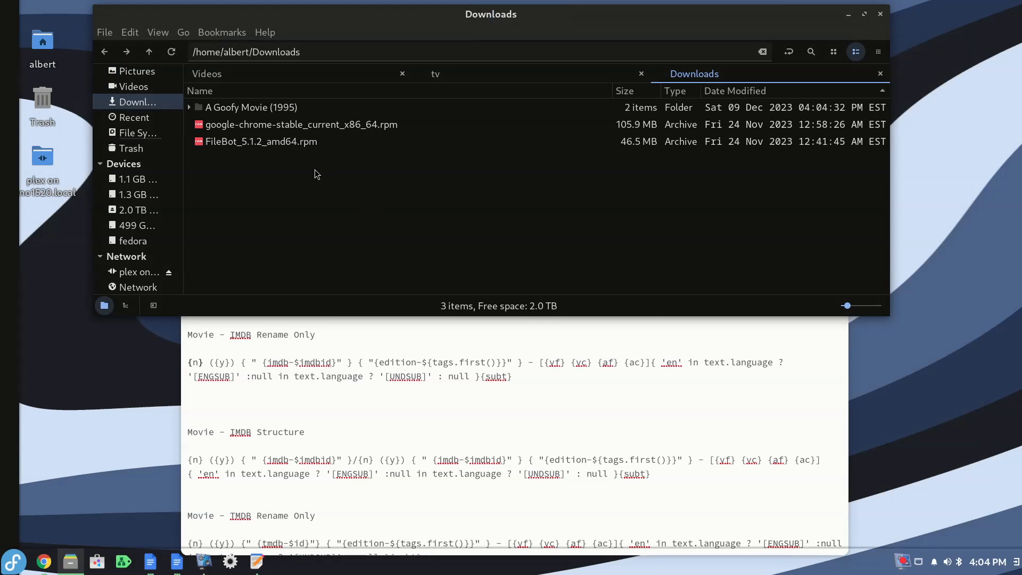
double_click(285, 109)
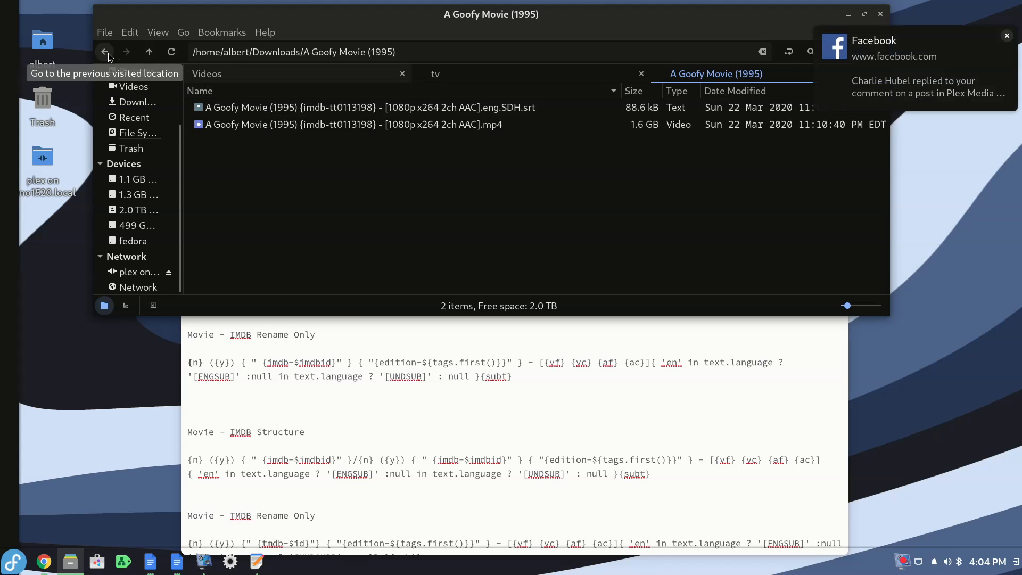
click(1006, 37)
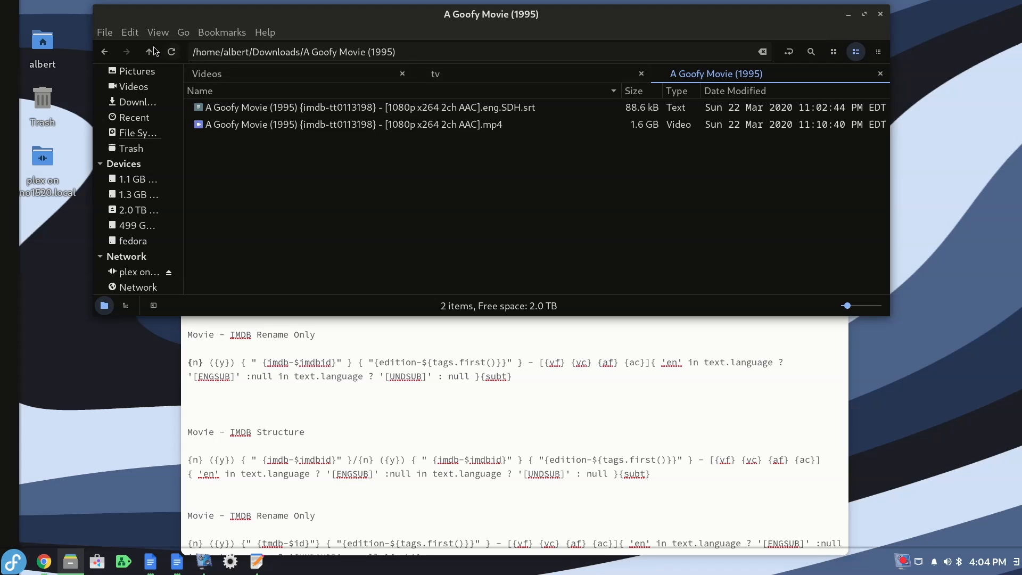
click(104, 53)
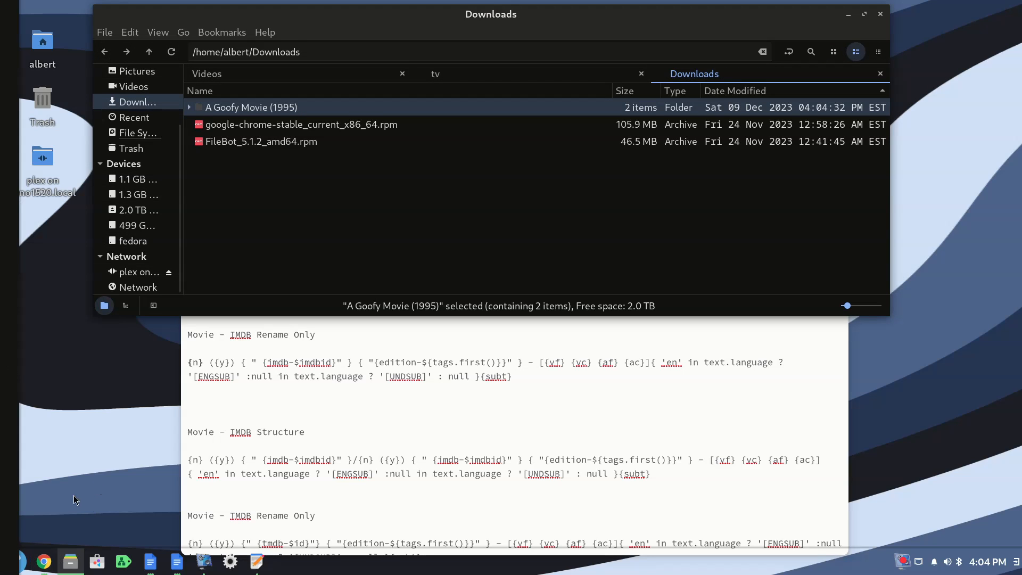
Launch FileBot again and shrink its window so the text document with the format expressions is accessible
click(22, 567)
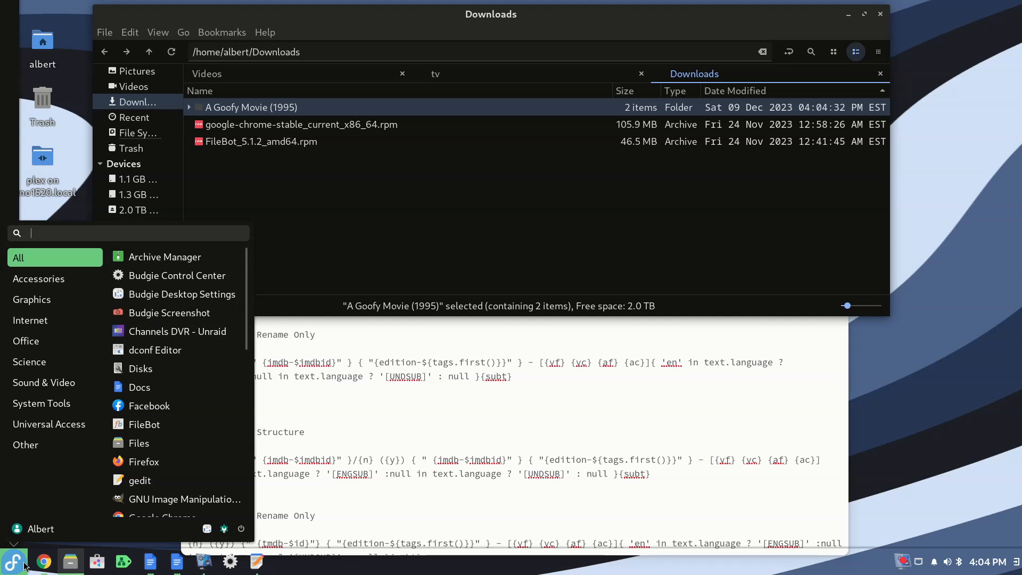
text(file)
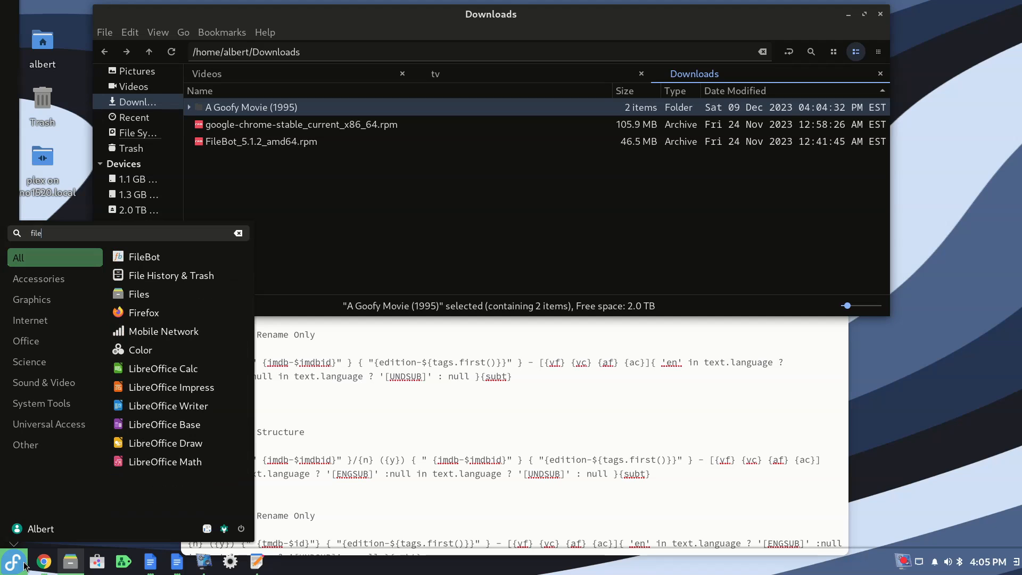
click(150, 259)
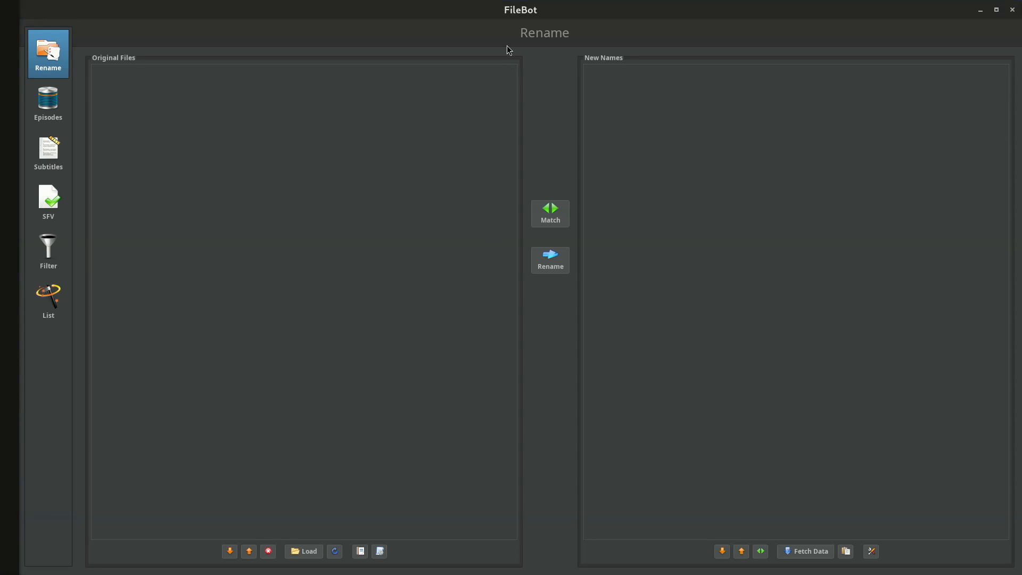
double_click(489, 11)
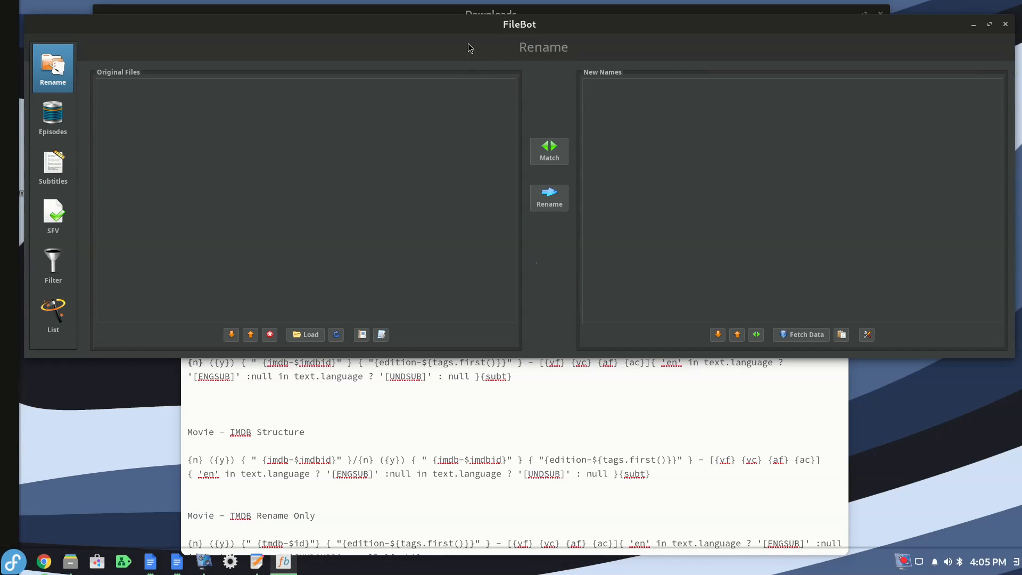
Copy the title "Movie - IMDB Structure" from the text document and create a new FileBot preset with that name
click(384, 408)
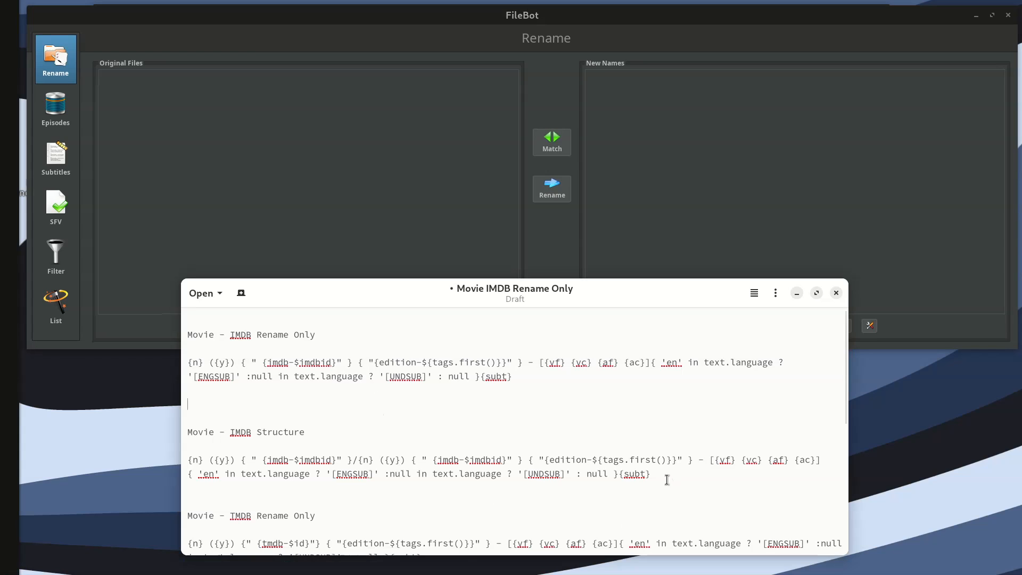
drag(306, 432, 155, 433)
key(ctrl+c)
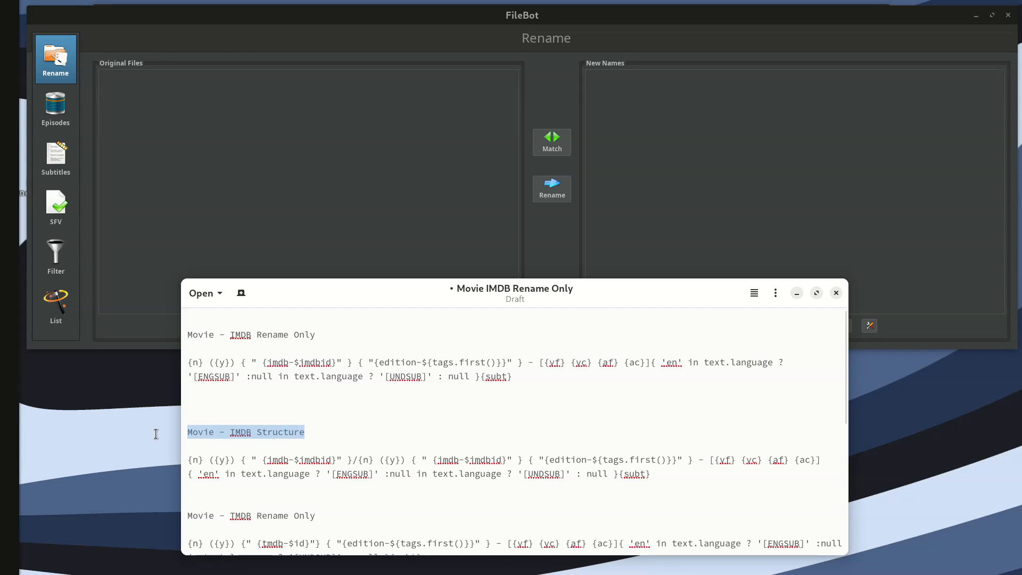
click(398, 270)
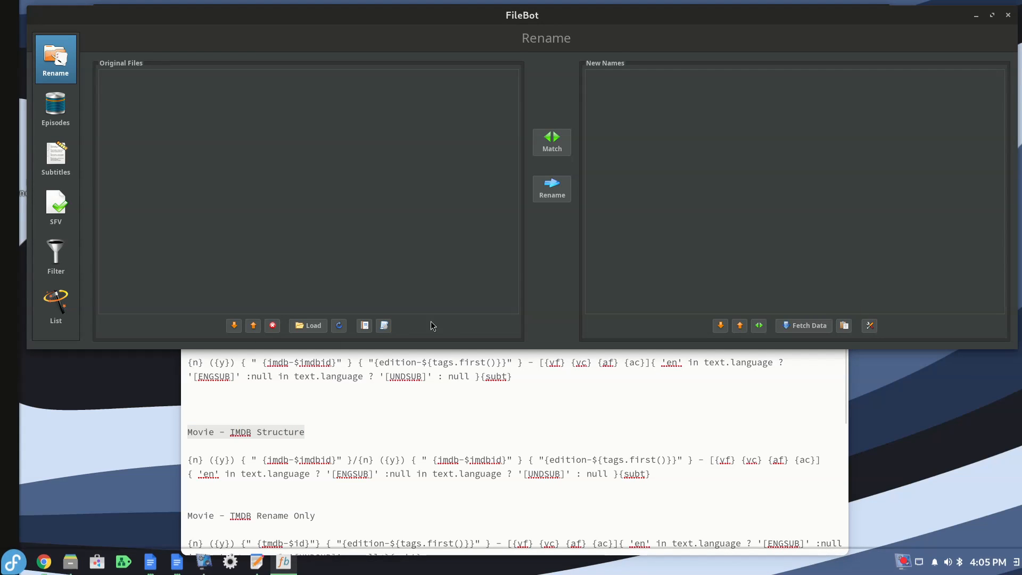
click(388, 328)
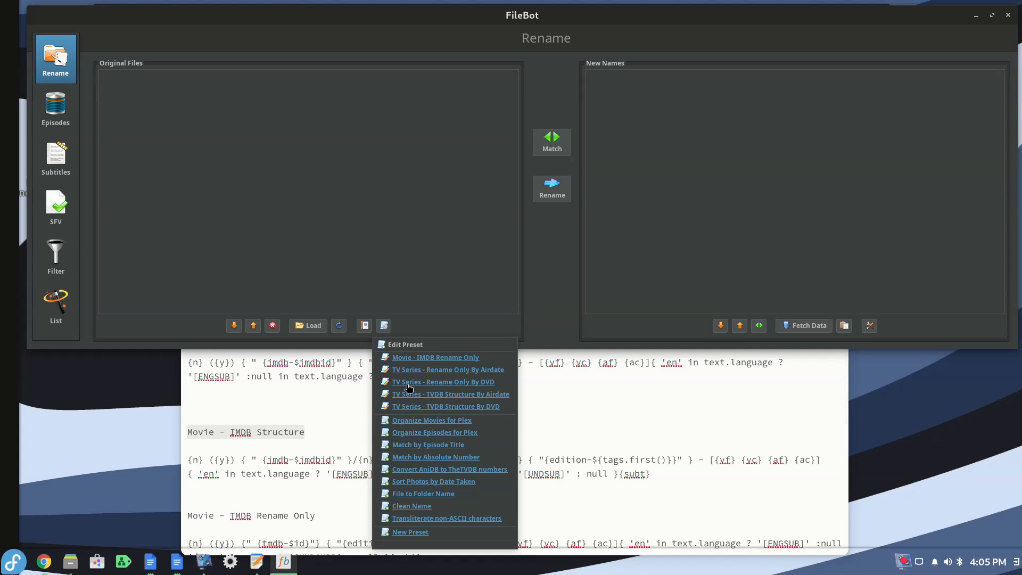
click(406, 532)
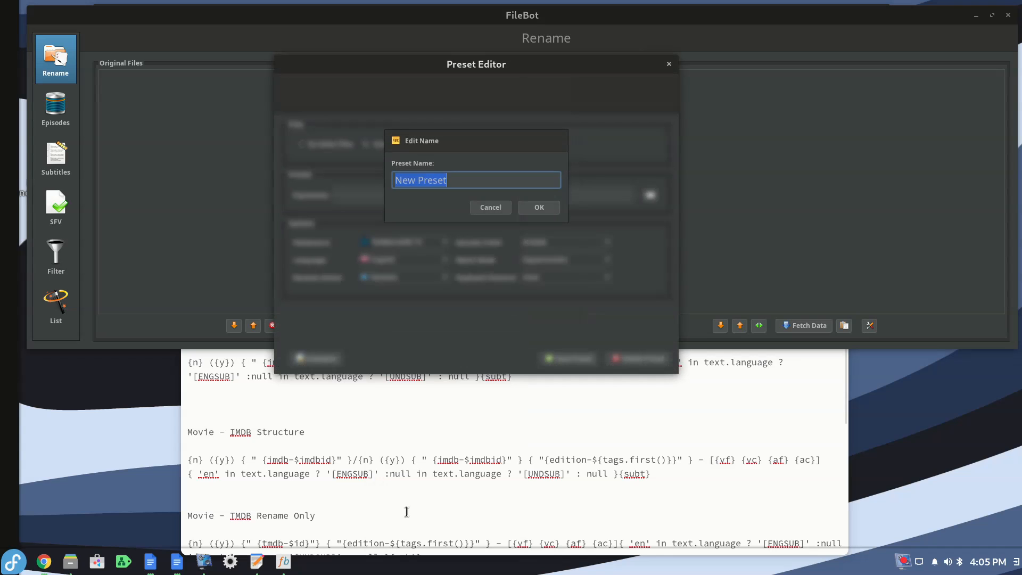
key(ctrl+v)
click(540, 207)
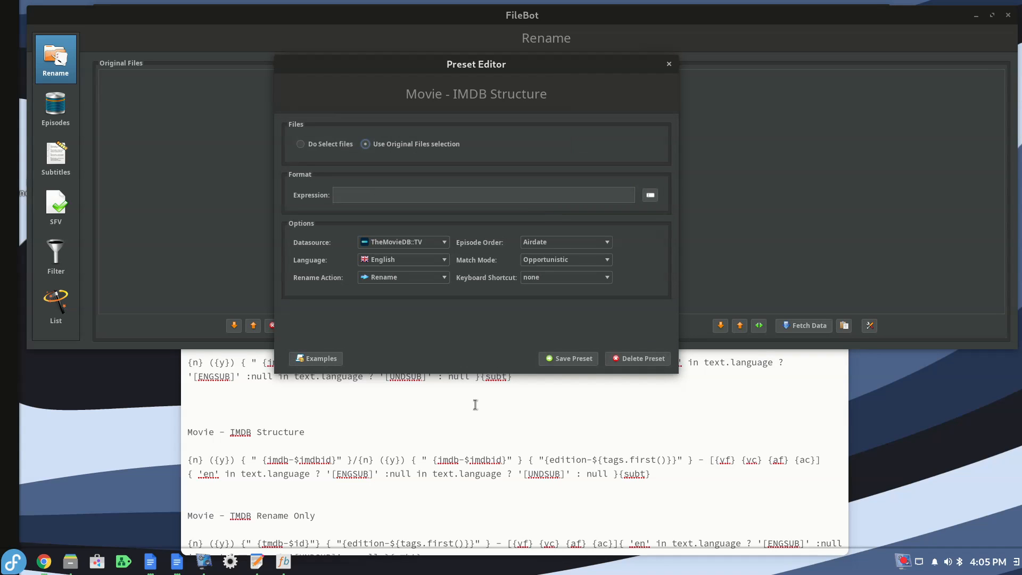
Copy the IMDB Structure expression from the text document into the preset's format, set the datasource to TheMovieDB, and save the preset
drag(651, 474, 182, 462)
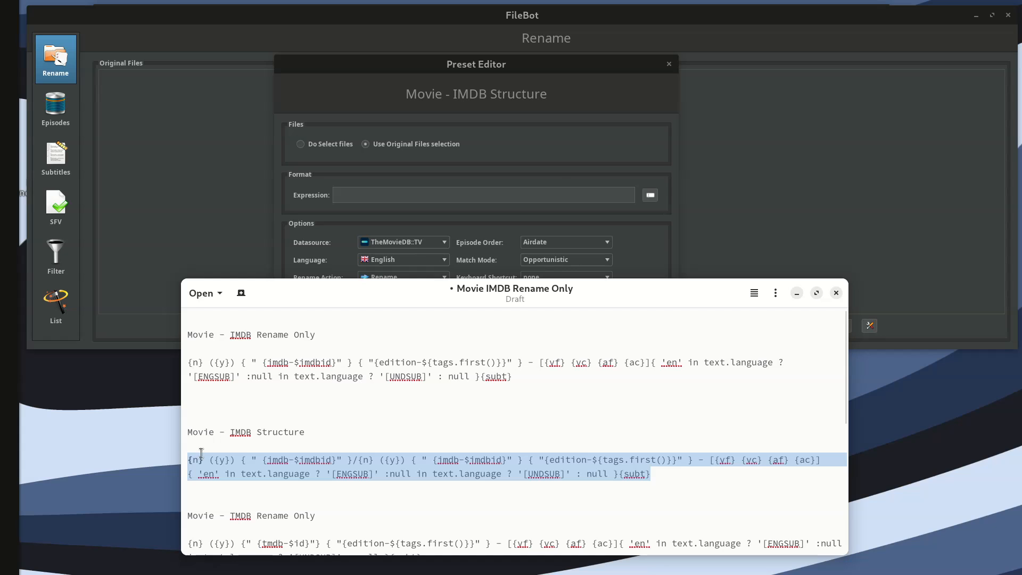
click(501, 196)
text({n} ({y}) { " {imdb-$imdbid}" }/{n} ({y}) { " {imdb-$imdbid}" } { "{edition-${tags.first()}}" } - [{vf} {vc} {af} {ac}]{ 'en' in text.language ? '[ENGSUB]' :null in text.language ? '[UNDSUB]' : null }{subt})
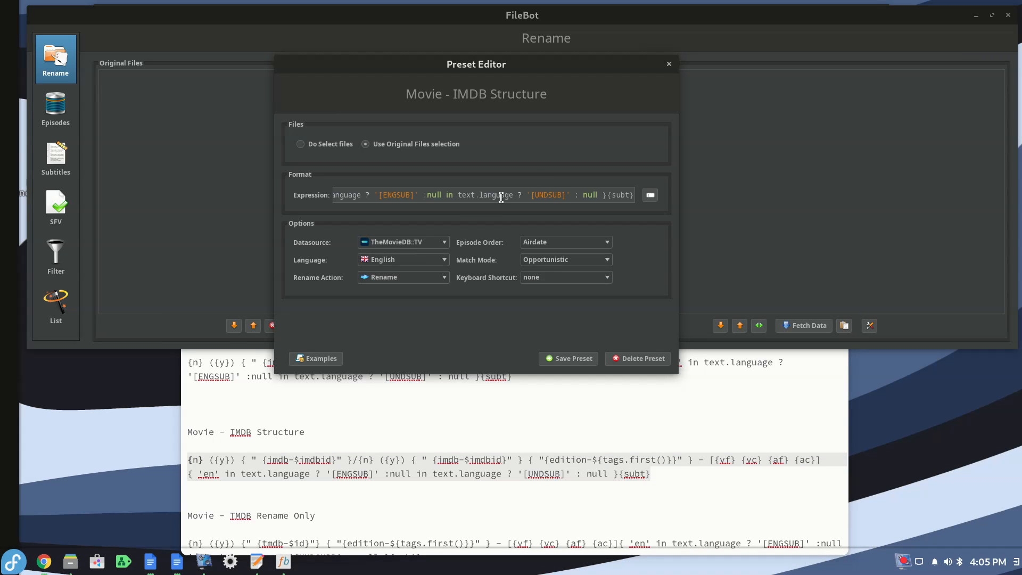
click(444, 242)
click(403, 299)
click(585, 358)
Copy the title "Movie - TMDB Rename Only" from the text document and create a new preset with that name
scroll(550, 376, down, 2)
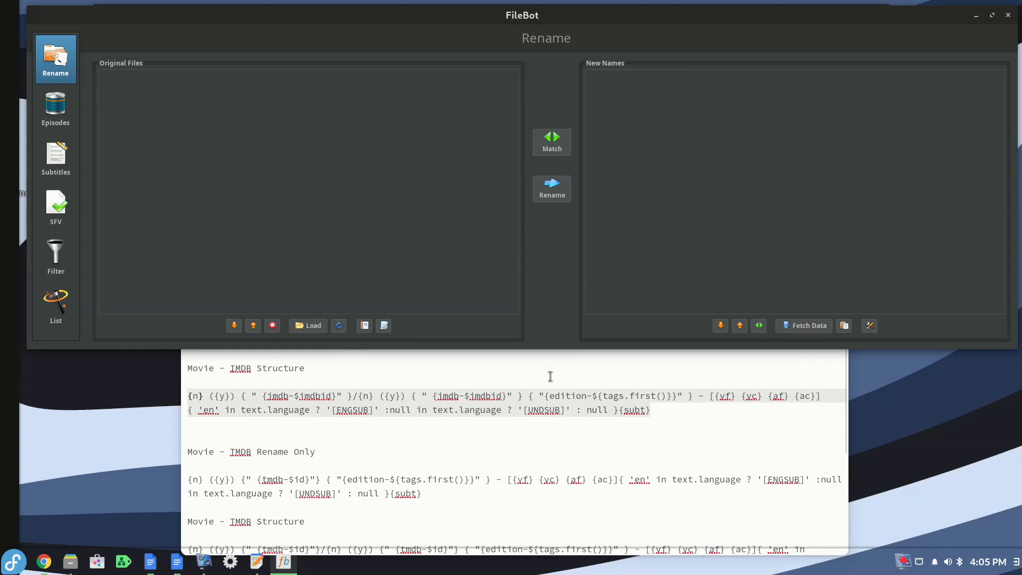
drag(323, 453, 188, 453)
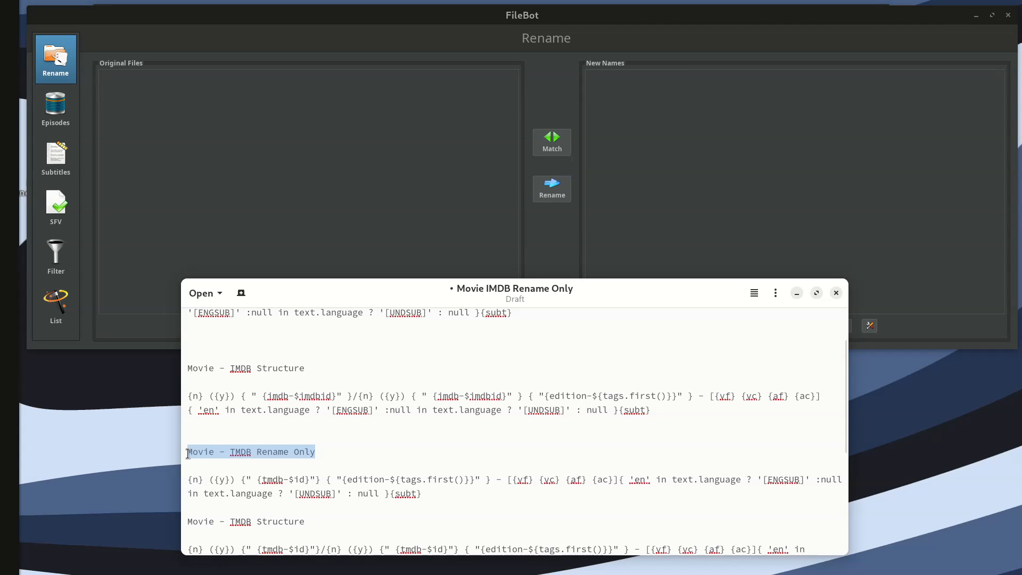
click(371, 179)
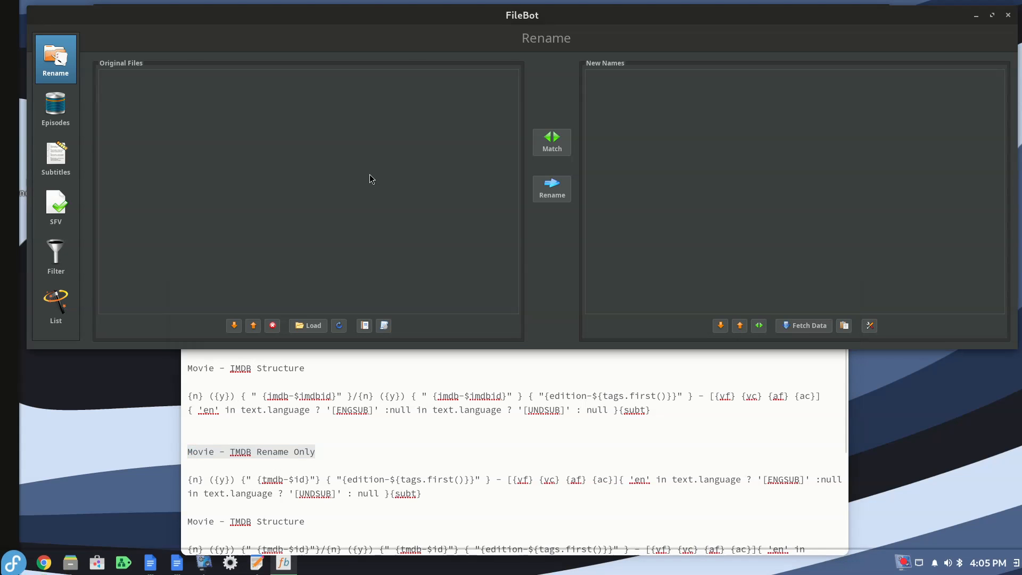
click(384, 325)
click(401, 431)
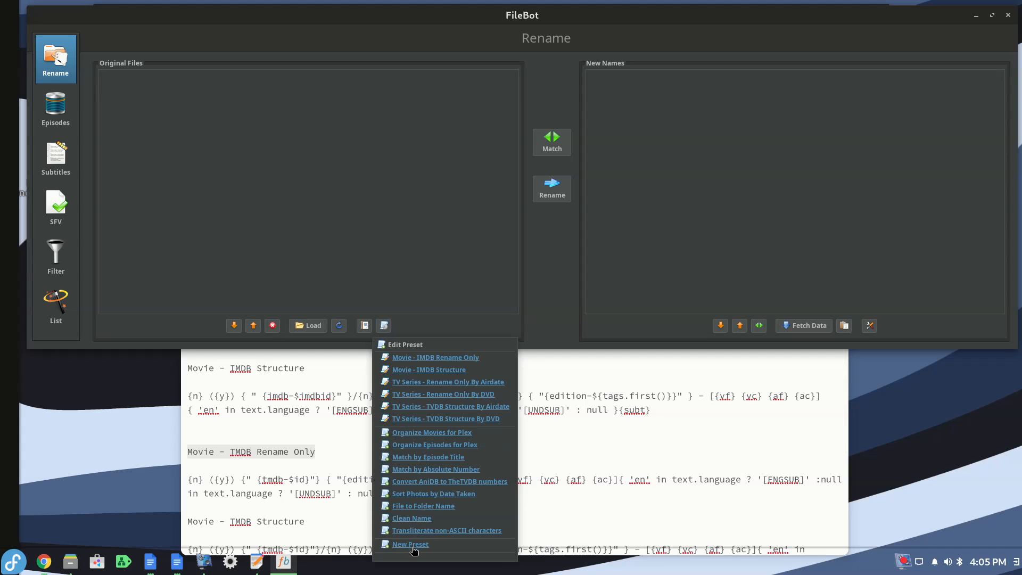
click(412, 547)
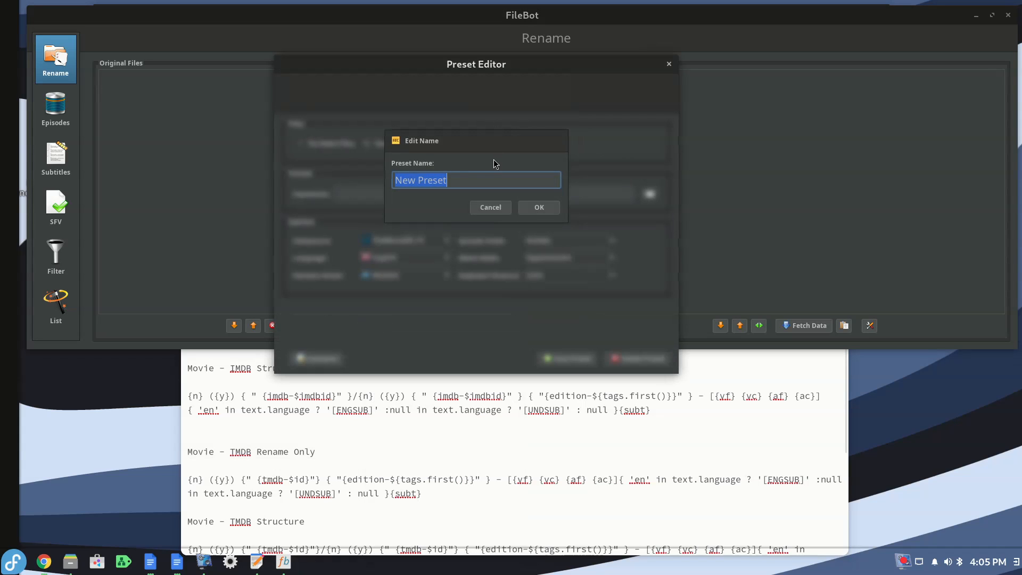
text(Movie - TMDB Rename Only)
click(539, 209)
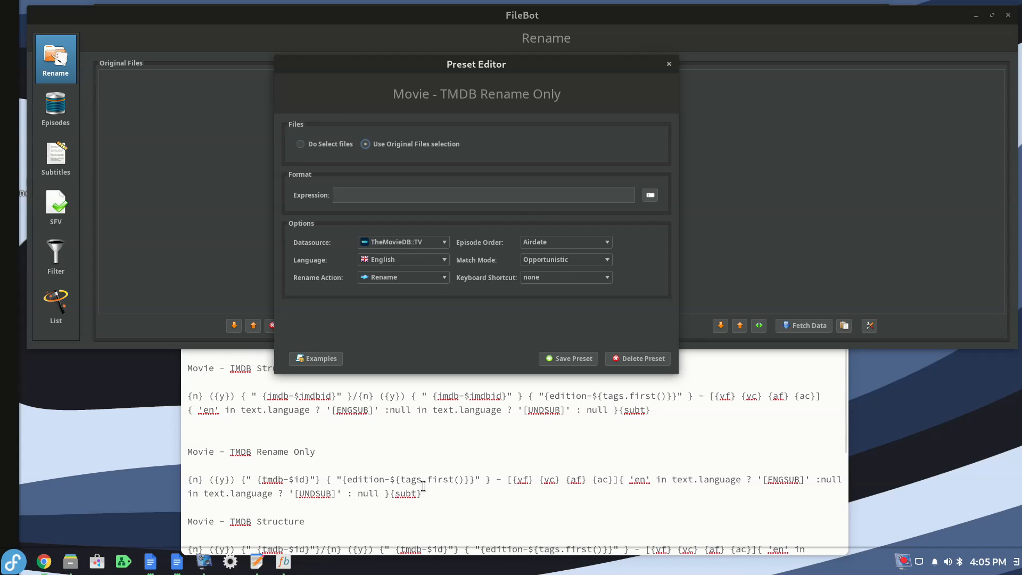
Copy the TMDB Rename Only expression from the text document and paste it as the preset's format expression
scroll(423, 486, down, 1)
scroll(424, 486, down, 1)
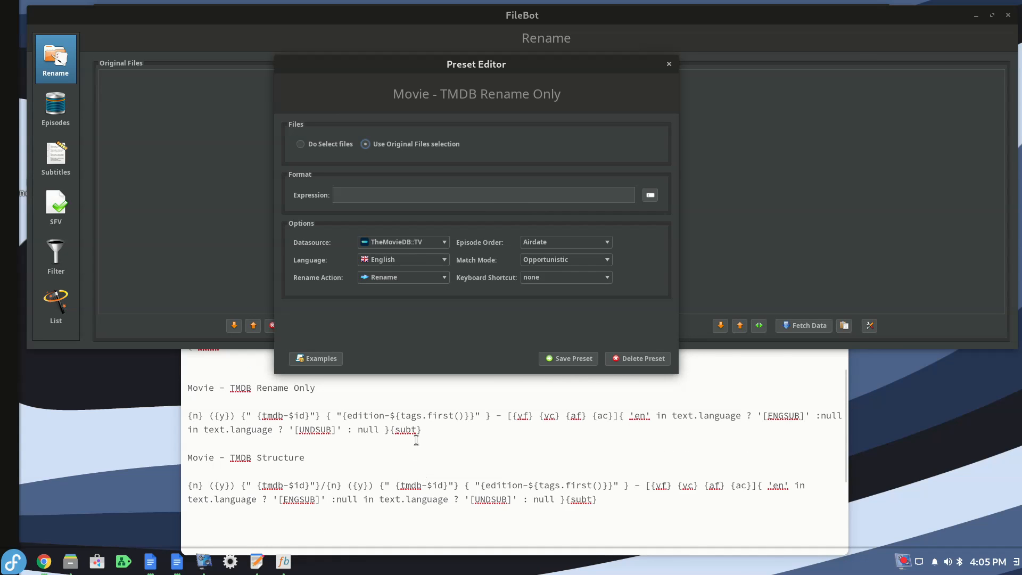
drag(425, 432, 173, 422)
key(ctrl+c)
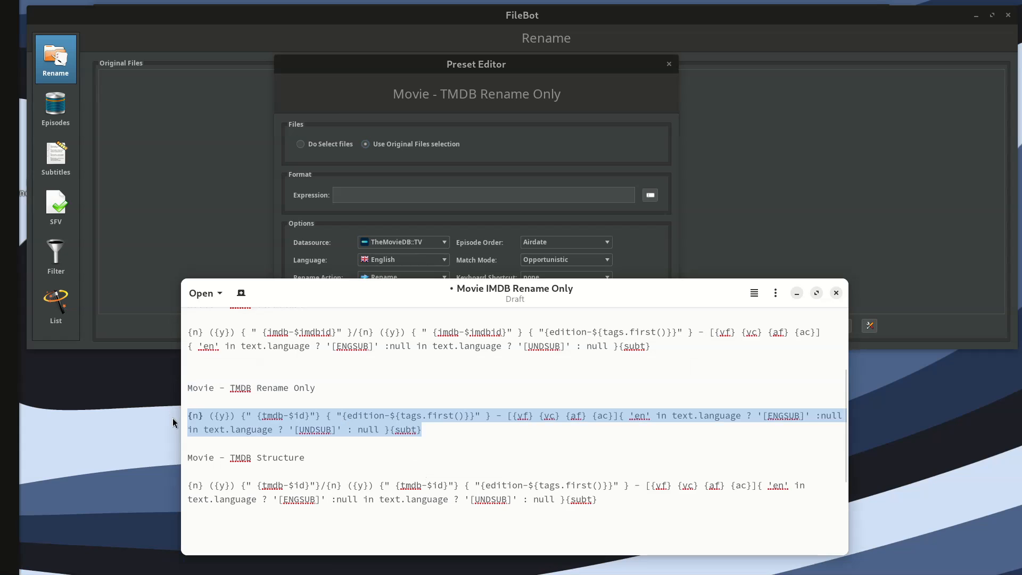
click(482, 198)
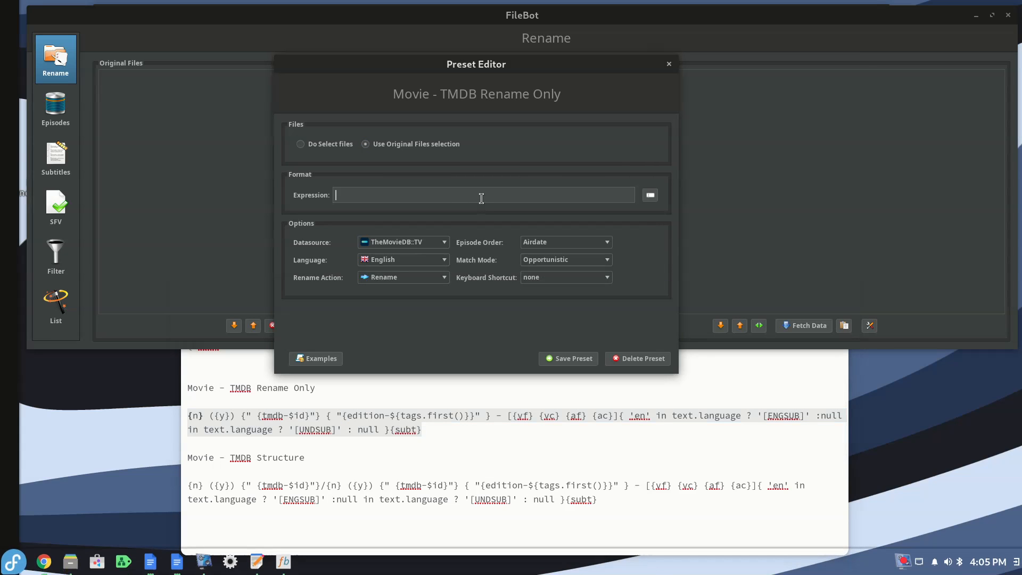
key(ctrl+v)
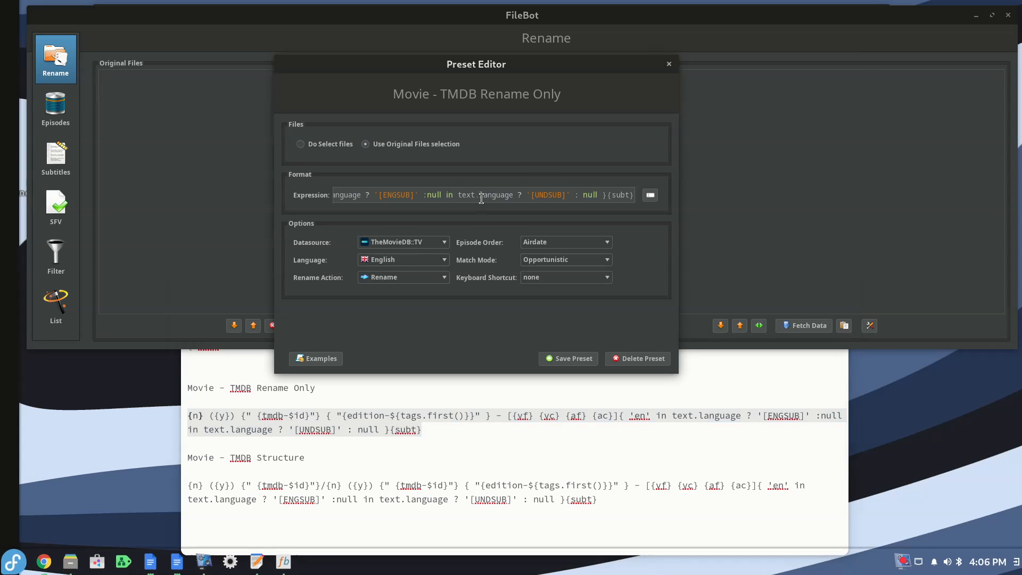
Go back through the pasted format expression and delete it entirely
key(Left)
key(Left)
key(Left)
key(Left)
key(Left)
key(Left)
key(Left)
key(Left)
key(Left)
key(Left)
key(Left)
key(Left)
key(Left)
key(Left)
key(Left)
key(Left)
key(Left)
key(Left)
key(Left)
key(Left)
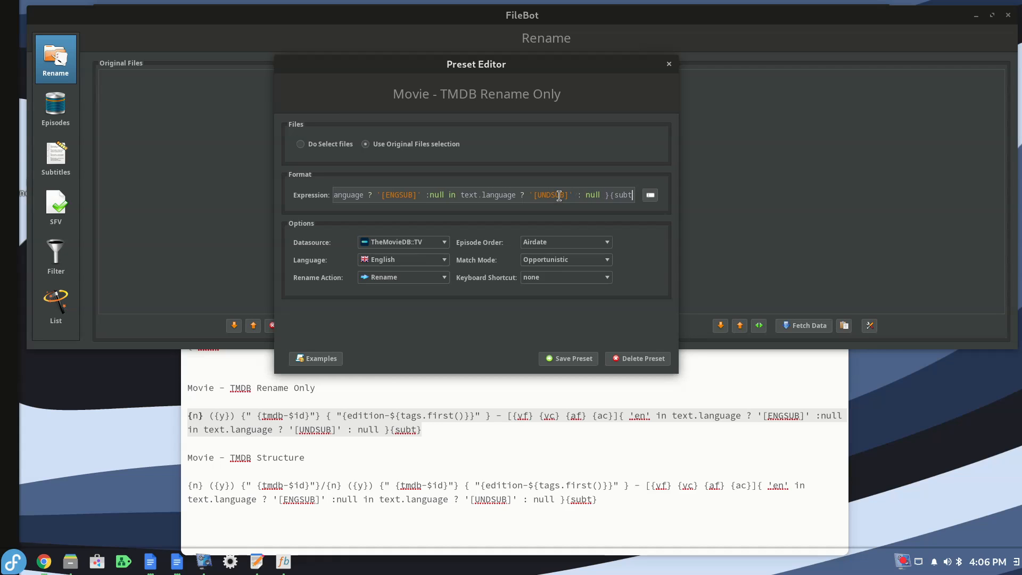
key(Left)
key(Left)
key(Left)
key(Left)
key(Left)
key(Left)
key(Left)
key(Left)
key(Left)
key(Left)
key(Left)
key(Left)
key(Left)
key(Left)
key(Left)
key(Left)
key(Left)
key(Left)
key(Left)
key(Left)
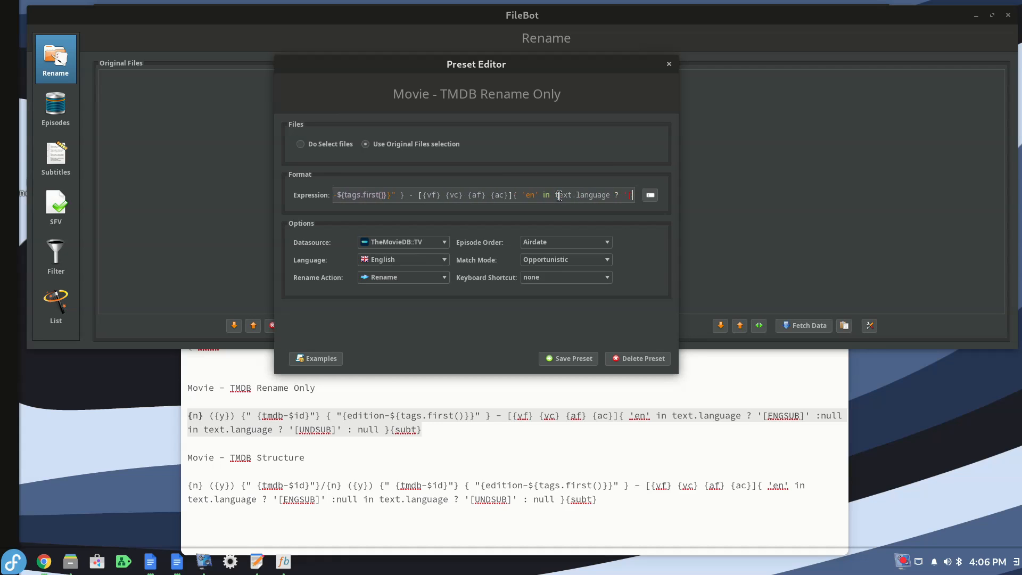
key(BackSpace)
key(BackSpace)
key(BackSpace)
key(BackSpace)
key(BackSpace)
key(BackSpace)
key(BackSpace)
key(BackSpace)
key(BackSpace)
key(BackSpace)
key(BackSpace)
key(BackSpace)
key(BackSpace)
key(BackSpace)
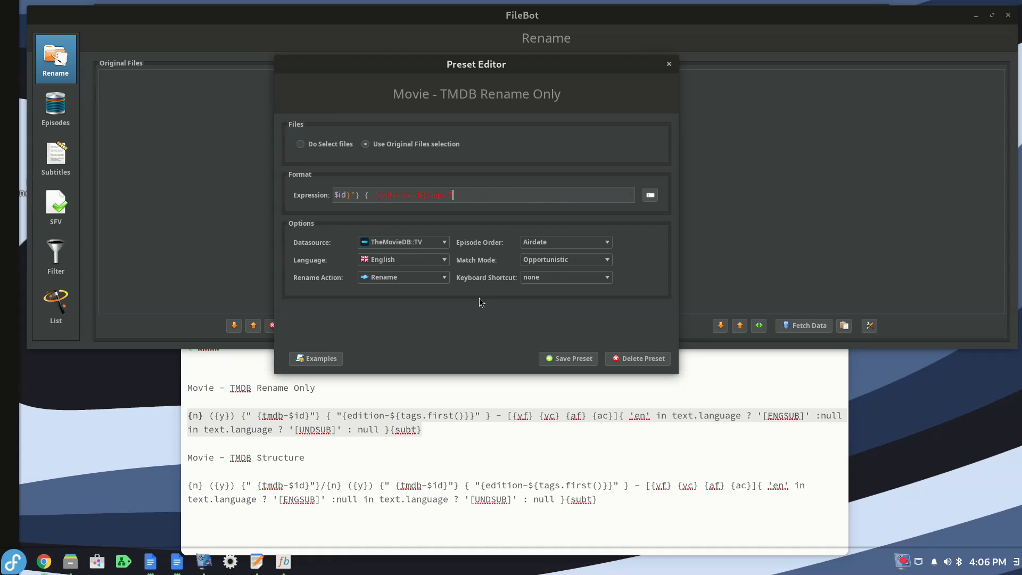
key(BackSpace)
key(BackSpace)
key(BackSpace)
key(BackSpace)
key(BackSpace)
key(BackSpace)
key(BackSpace)
key(BackSpace)
key(BackSpace)
key(BackSpace)
key(BackSpace)
key(BackSpace)
key(BackSpace)
key(BackSpace)
key(BackSpace)
key(BackSpace)
key(BackSpace)
key(BackSpace)
key(BackSpace)
key(BackSpace)
Copy the TMDB Rename Only expression into the empty format field again and set the preset's datasource to TheMovieDB
click(464, 458)
drag(422, 429, 189, 415)
key(ctrl+c)
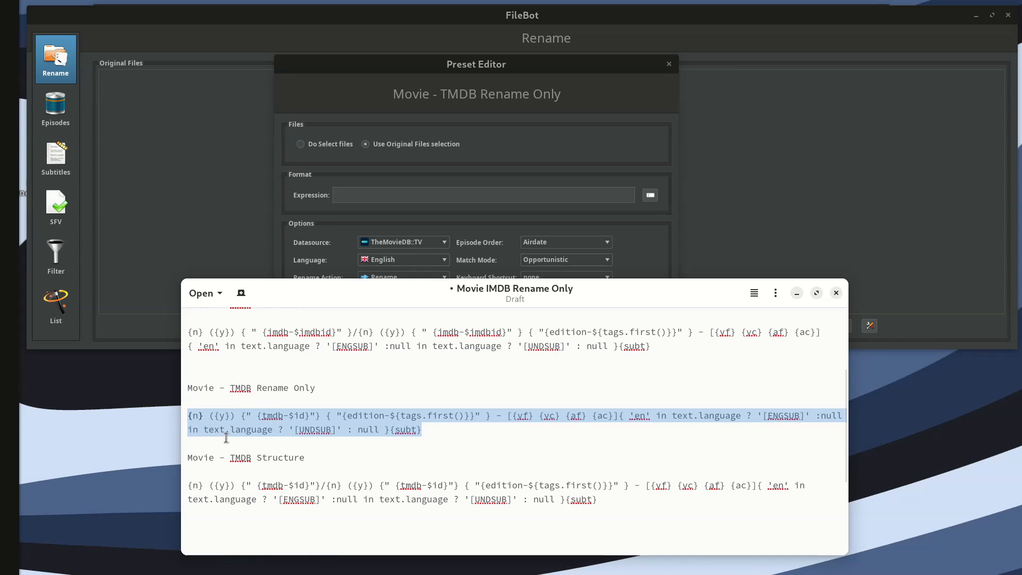
click(431, 194)
key(ctrl+v)
click(415, 243)
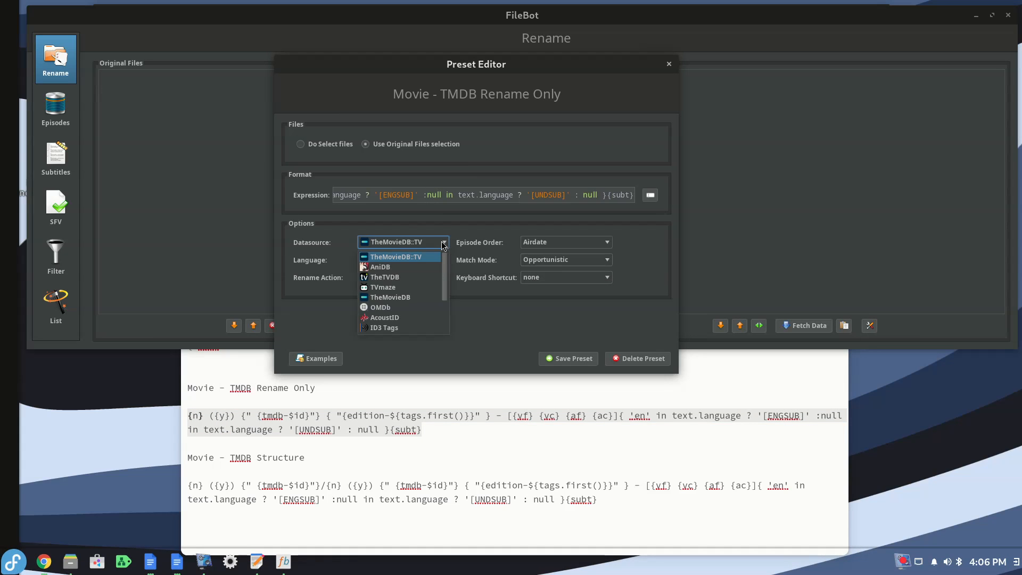
click(395, 298)
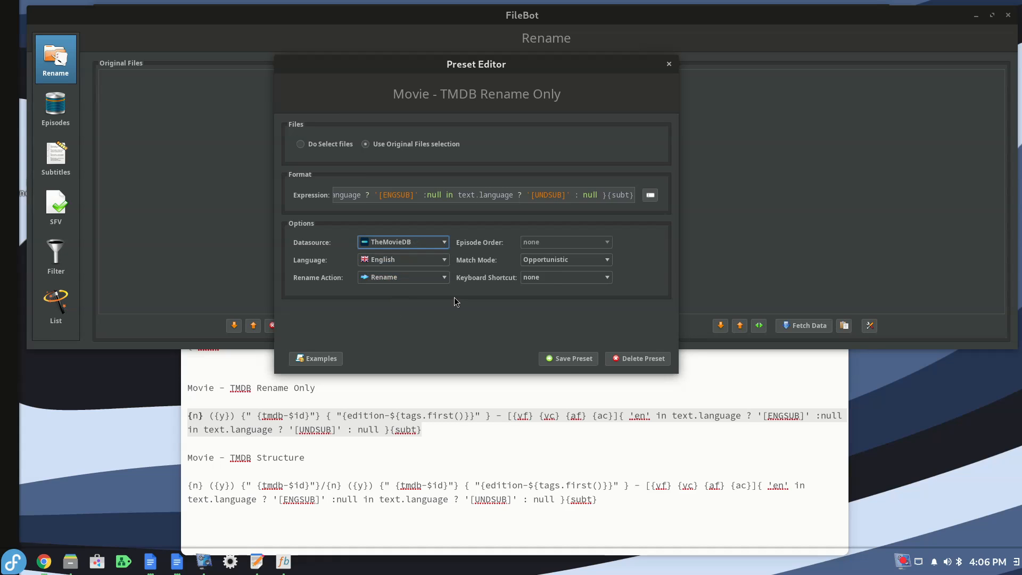
Save the TMDB Rename Only preset and create a new preset named "Movie - TMDB Structure", copying its title from the text document
click(573, 358)
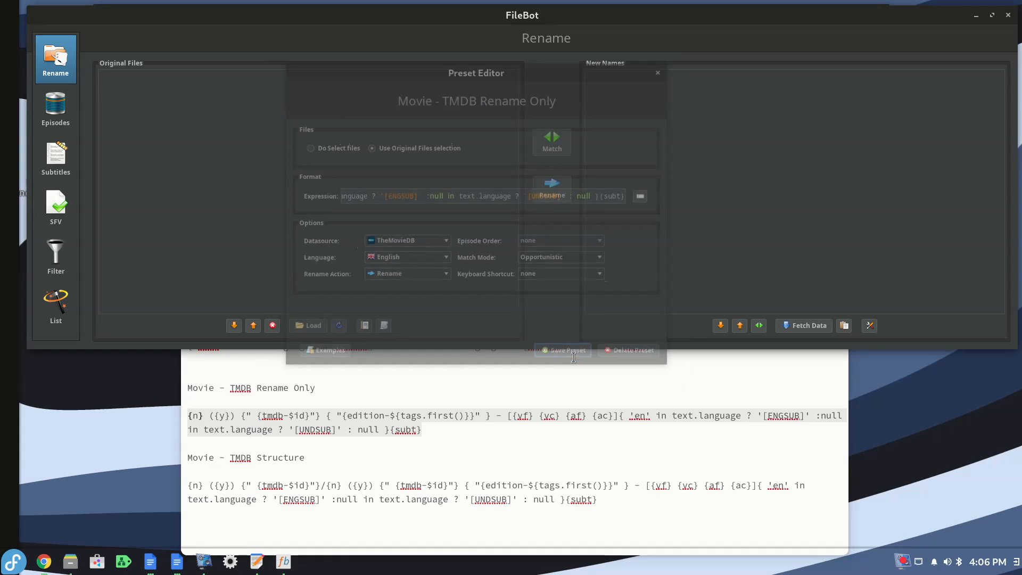
drag(307, 457, 185, 458)
key(ctrl+c)
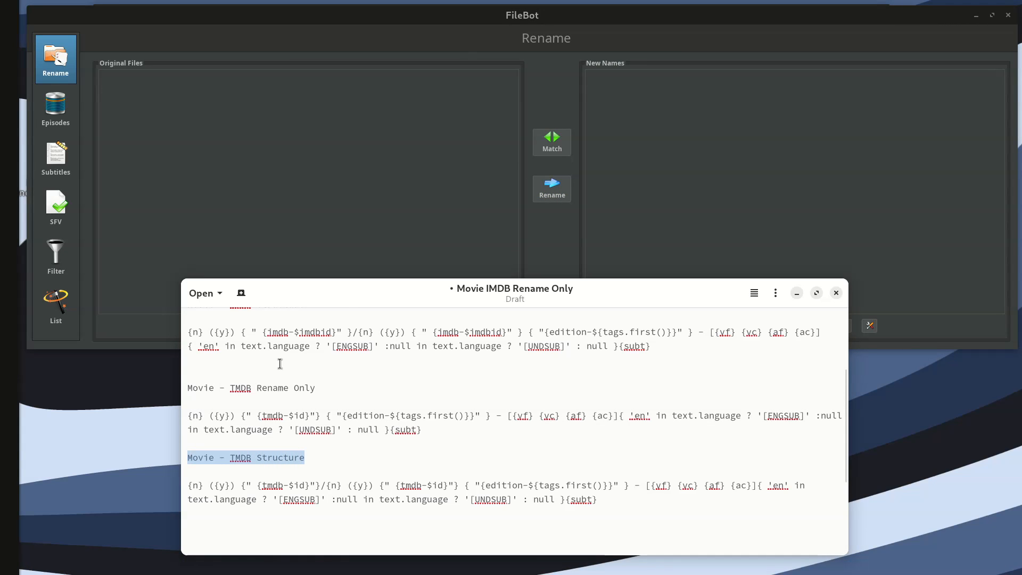
click(437, 187)
click(385, 326)
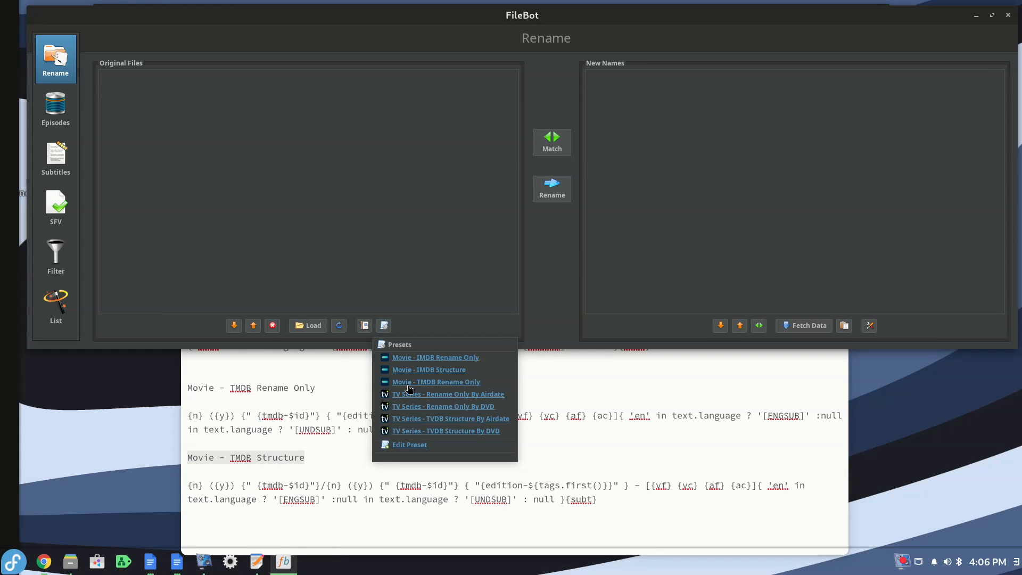
click(410, 445)
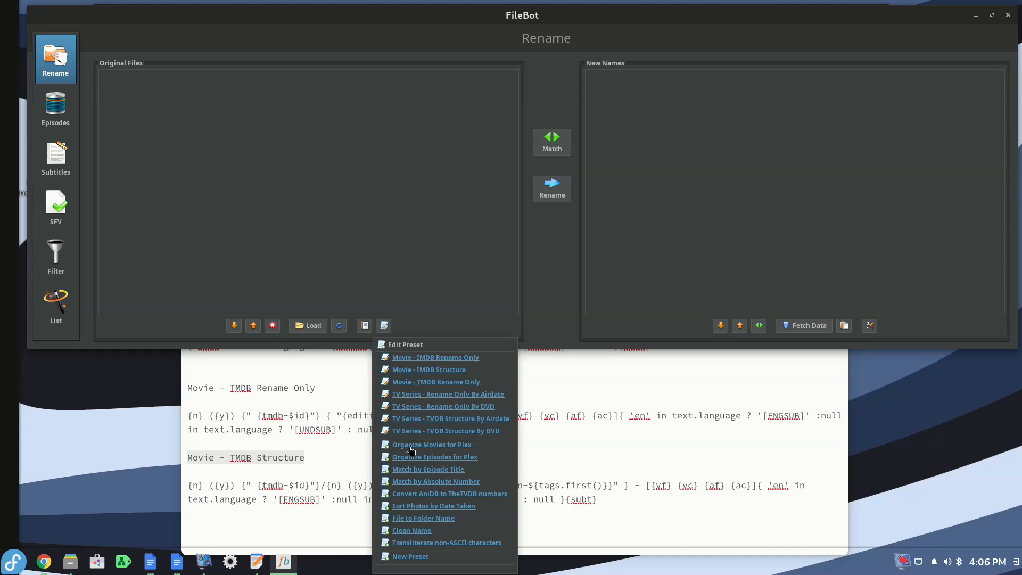
click(410, 557)
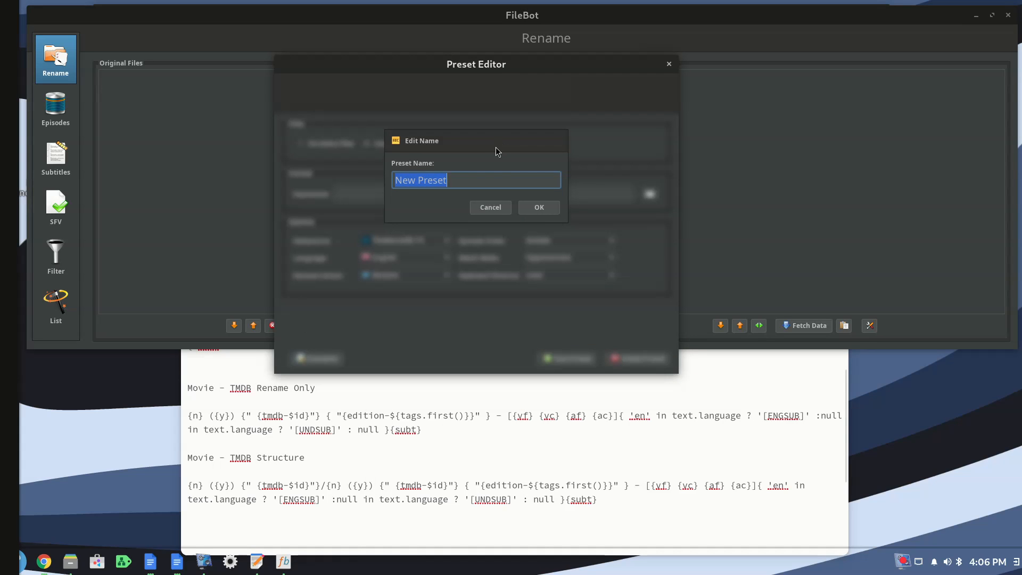
key(ctrl+v)
click(542, 208)
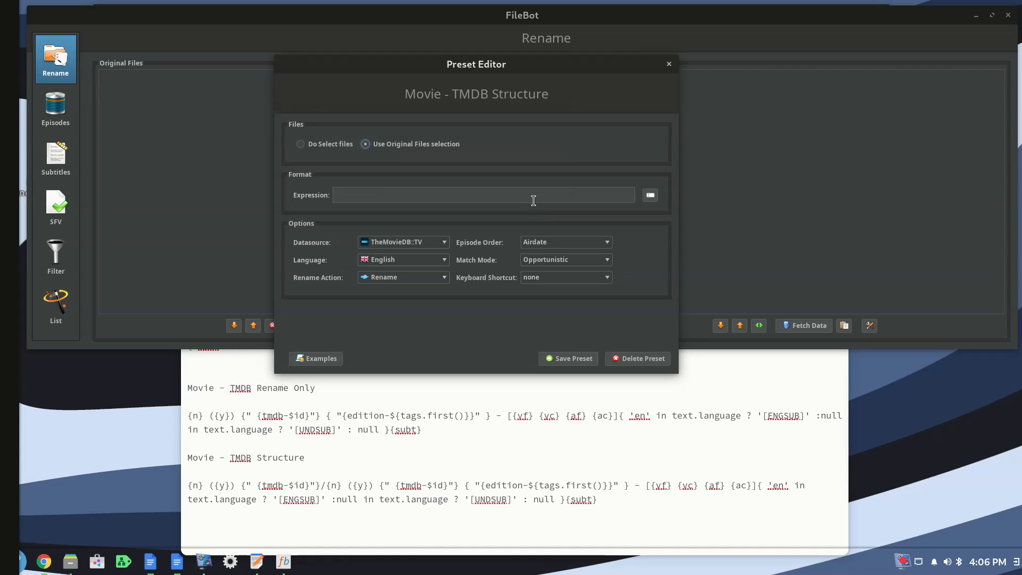
Copy the TMDB Structure expression from the text document into the preset's format, set the datasource to TheMovieDB, and save the preset
drag(612, 506, 175, 487)
key(ctrl+c)
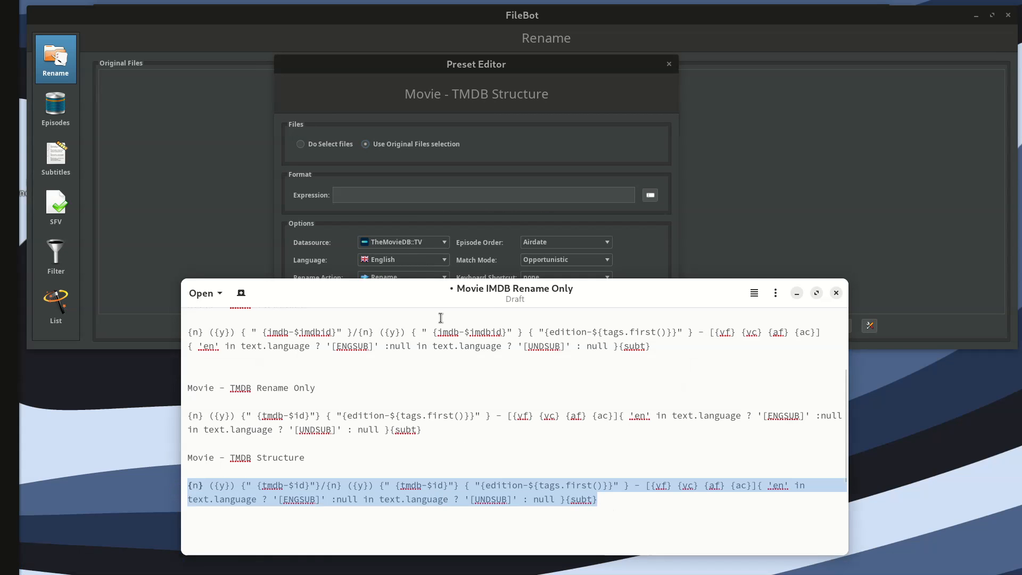
click(488, 194)
key(ctrl+v)
click(444, 241)
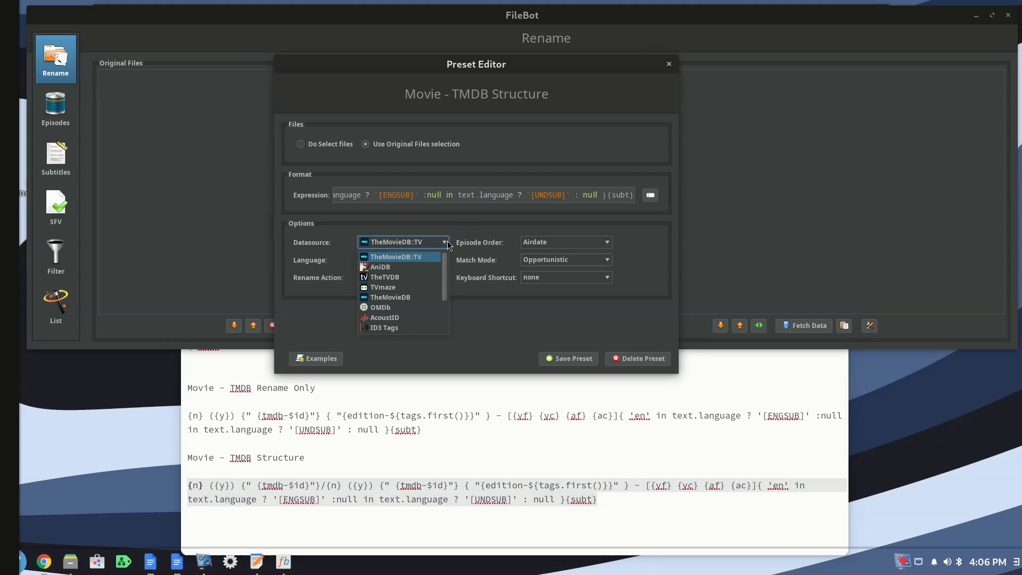
click(407, 295)
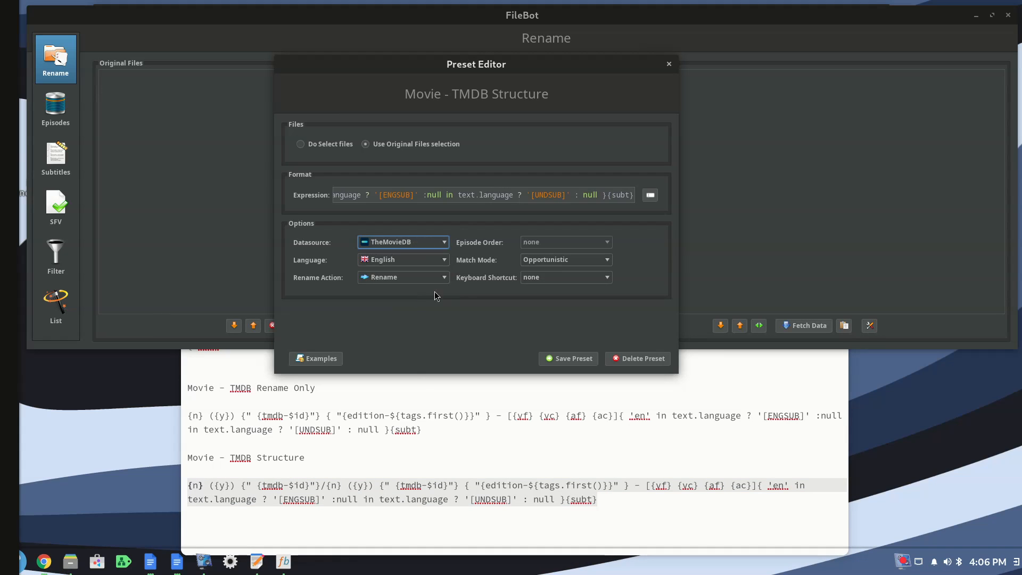
click(560, 359)
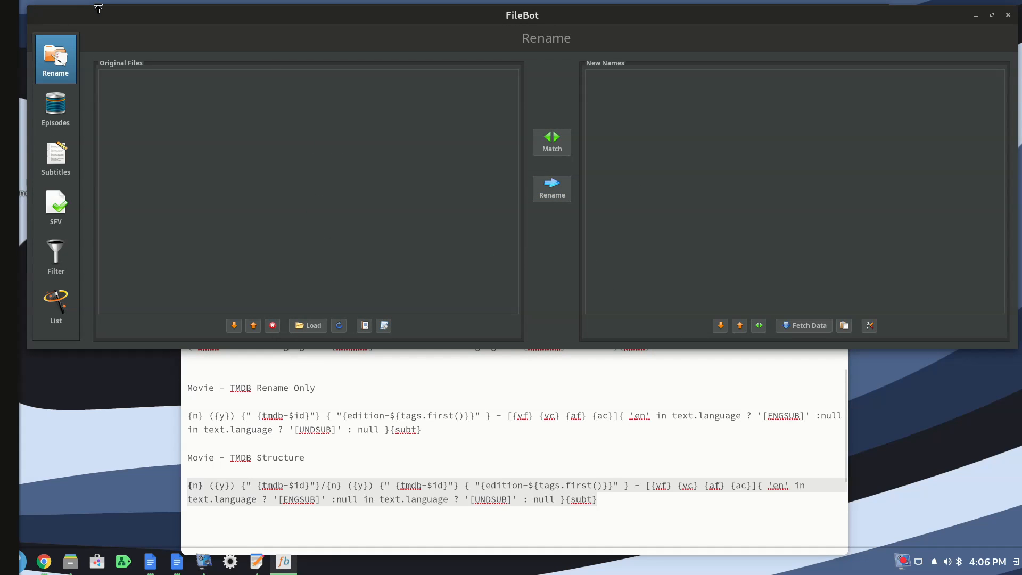
Close FileBot, minimize the text document, and open the "A Goofy Movie (1995)" folder from Downloads in a maximized FileBot window
click(1009, 17)
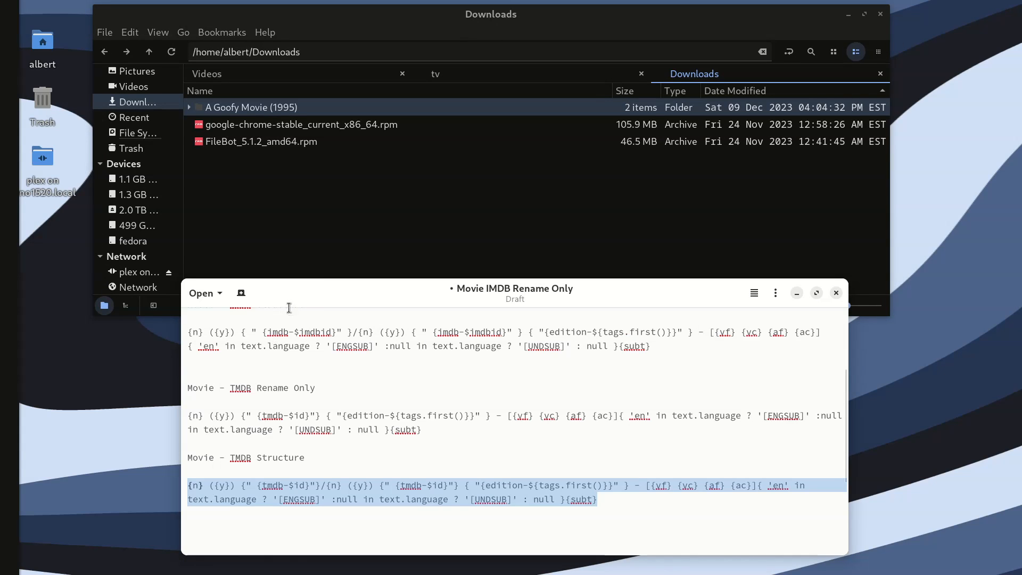
click(797, 293)
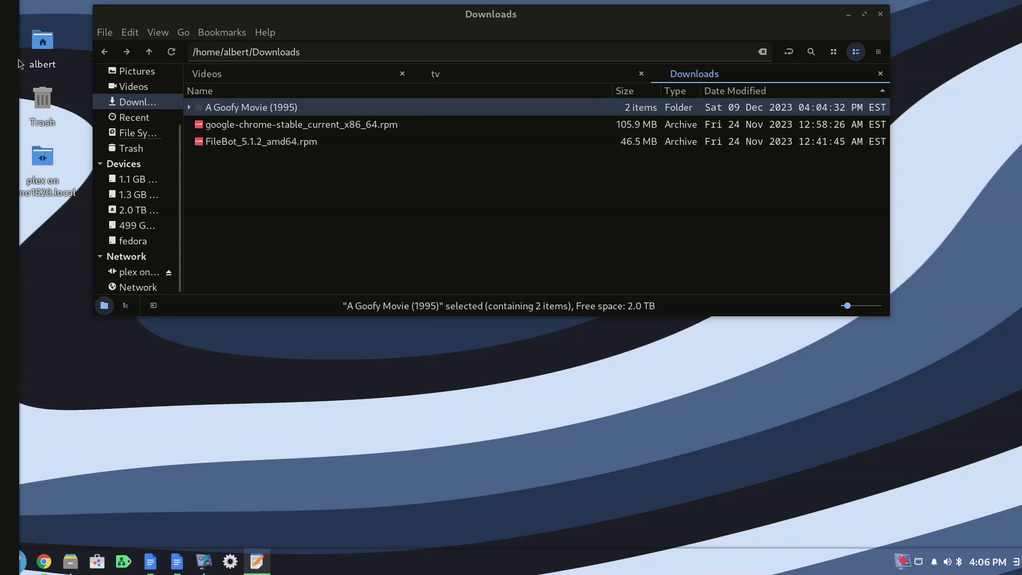
right_click(225, 108)
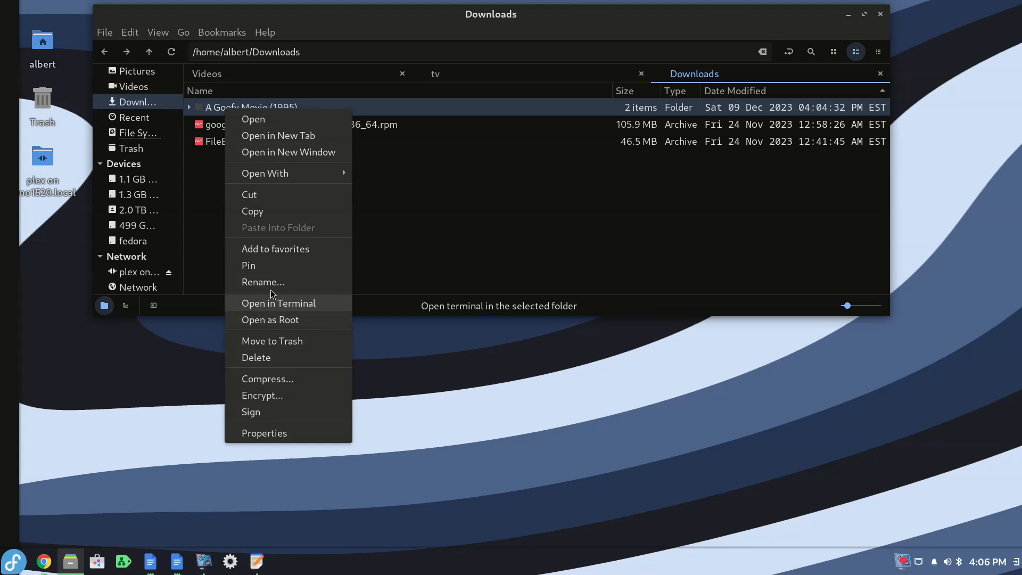
mouse_move(292, 177)
click(376, 173)
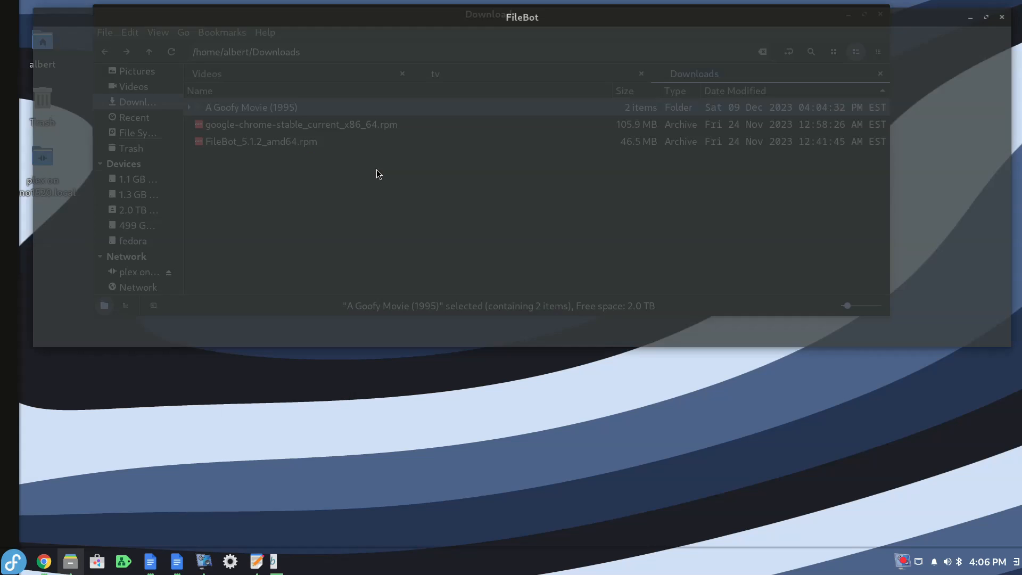
double_click(471, 18)
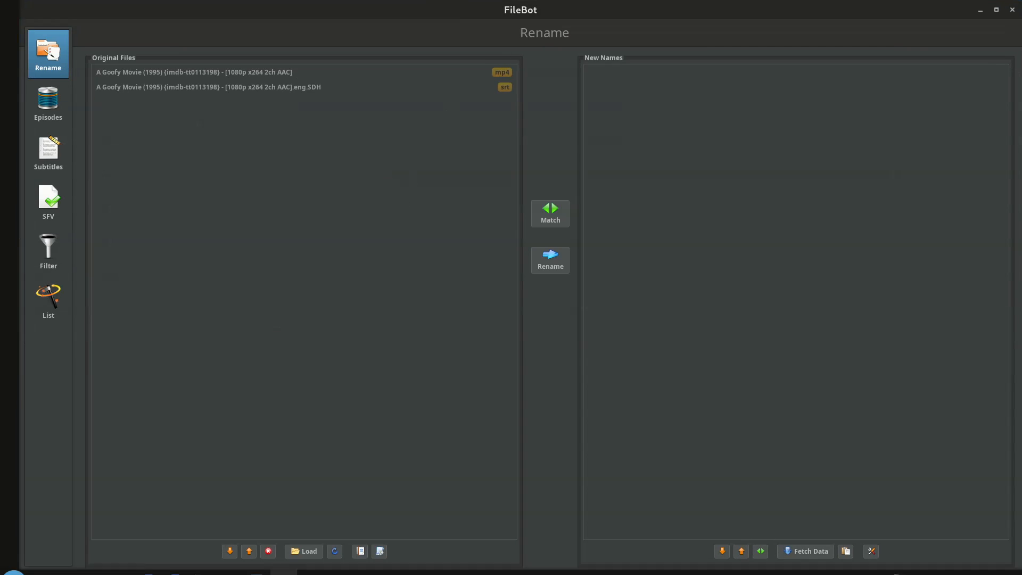
Preview the new names with the Movie - IMDB Structure, Movie - TMDB Rename Only and Movie - TMDB Structure presets, and close FileBot without renaming
click(381, 552)
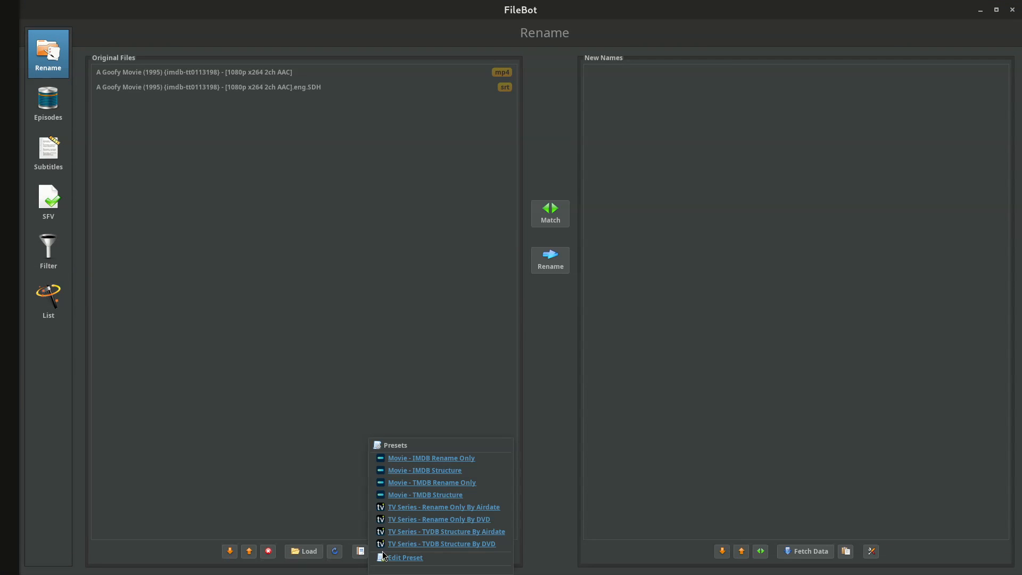
click(429, 470)
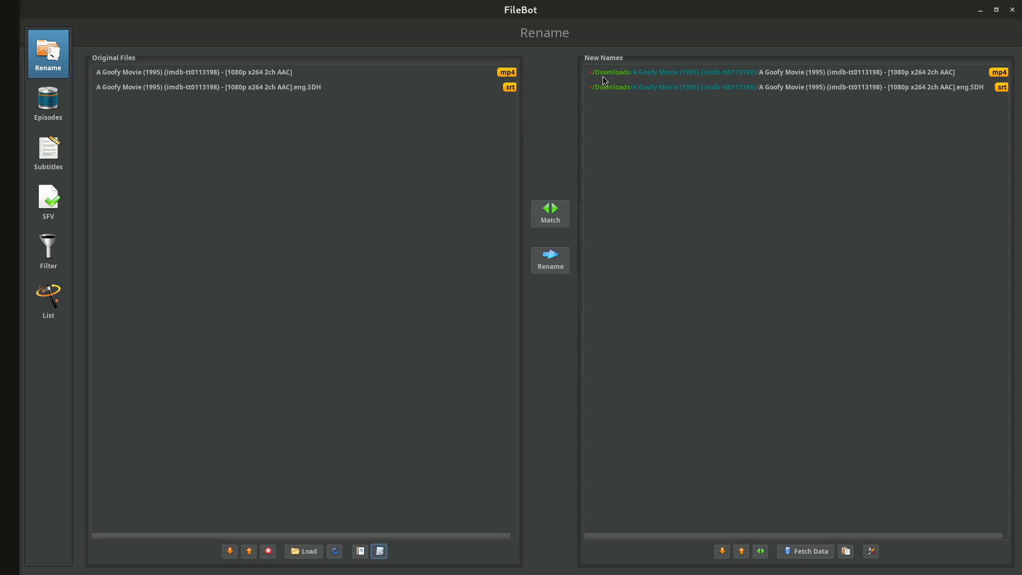
click(384, 555)
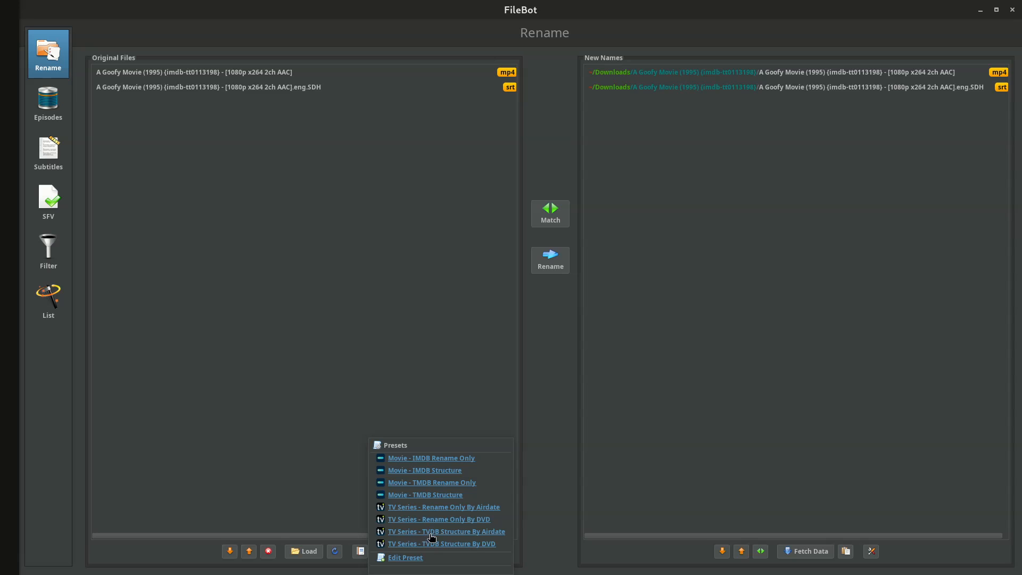
click(432, 482)
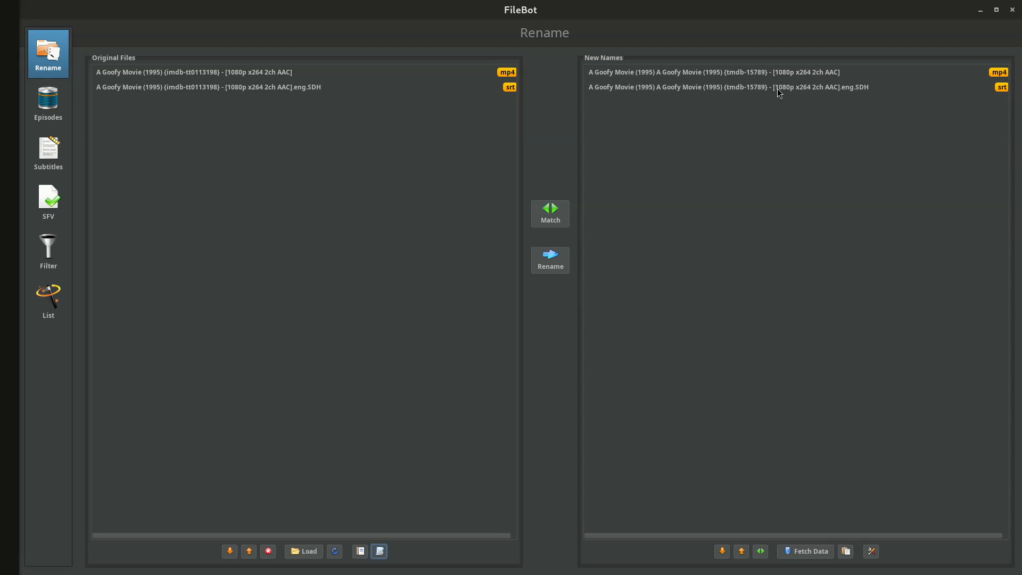
click(379, 551)
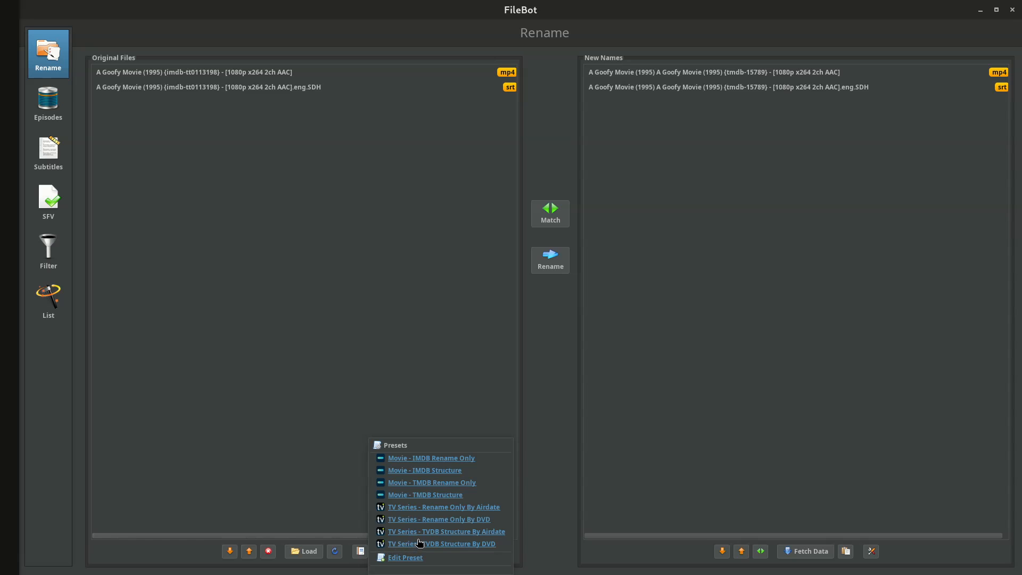
click(425, 494)
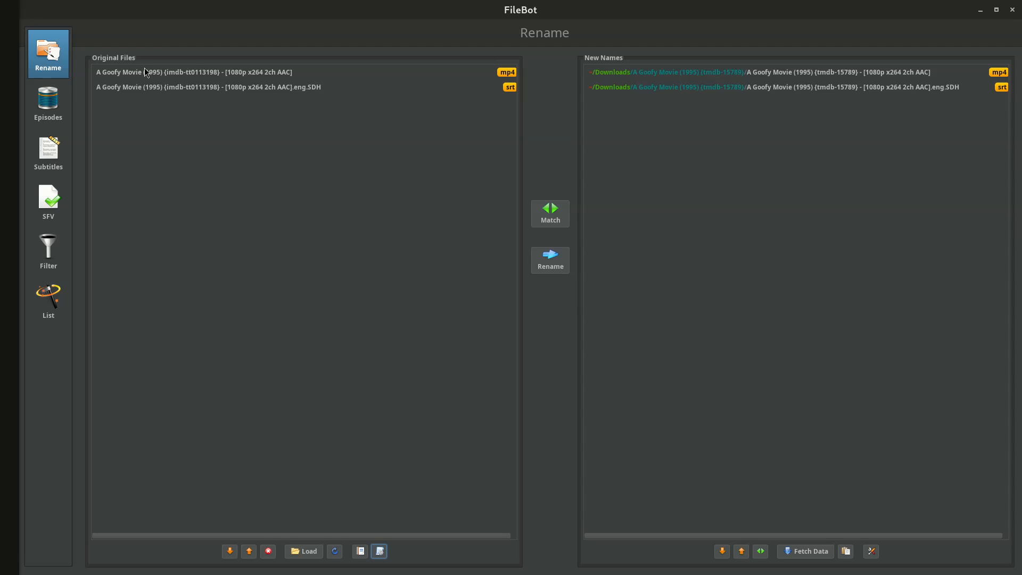
click(1012, 10)
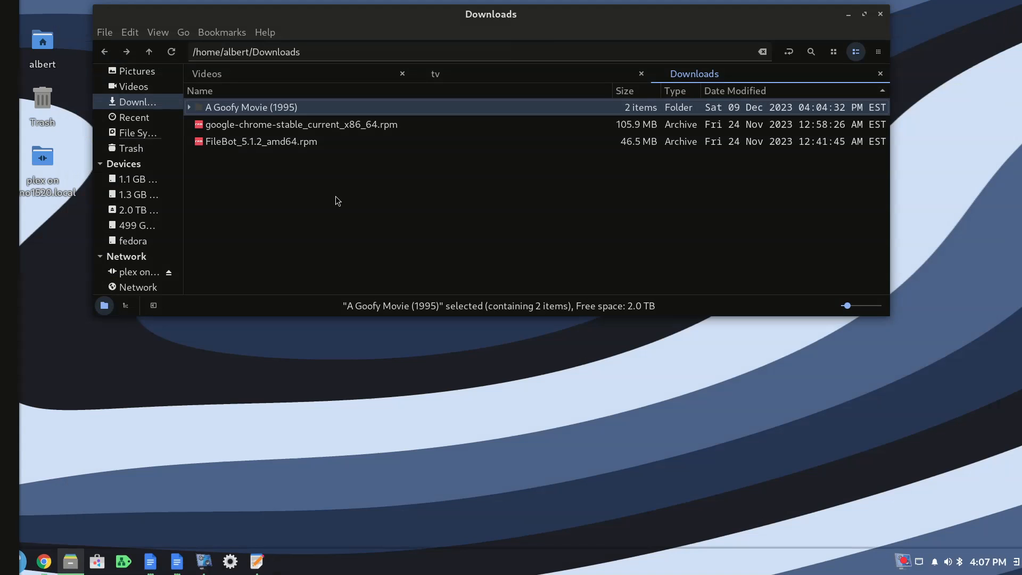
right_click(266, 109)
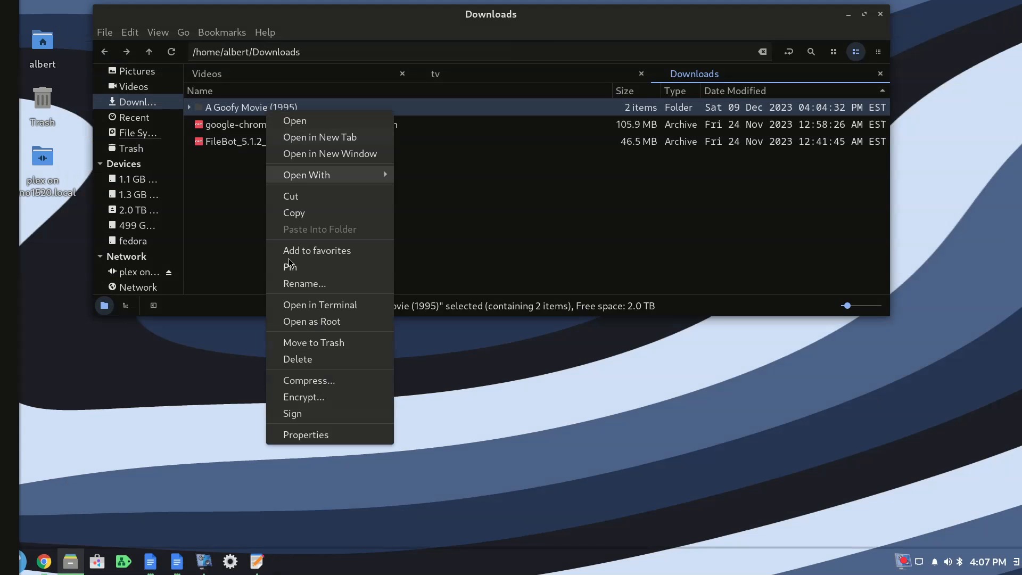
click(301, 285)
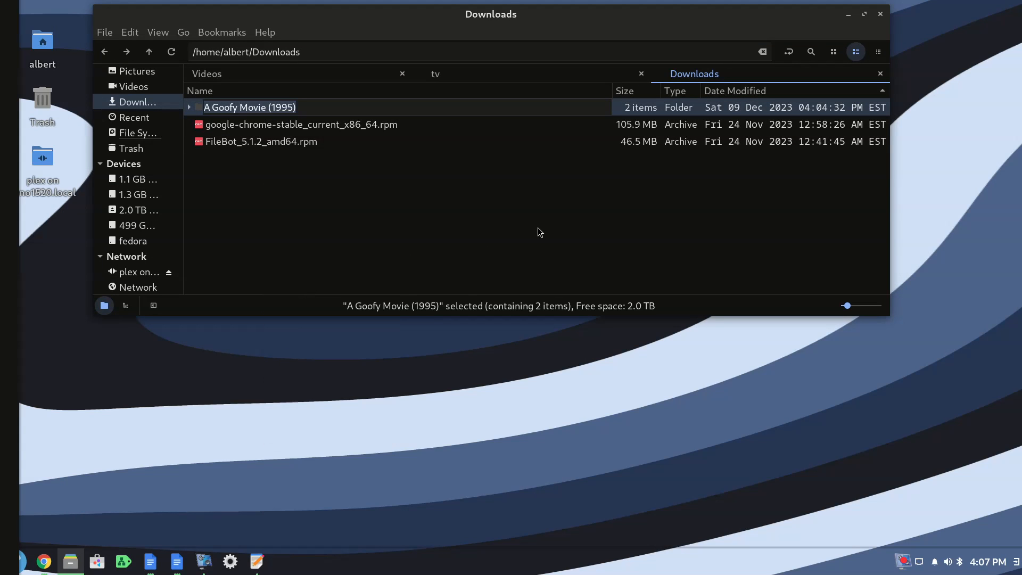
key(Return)
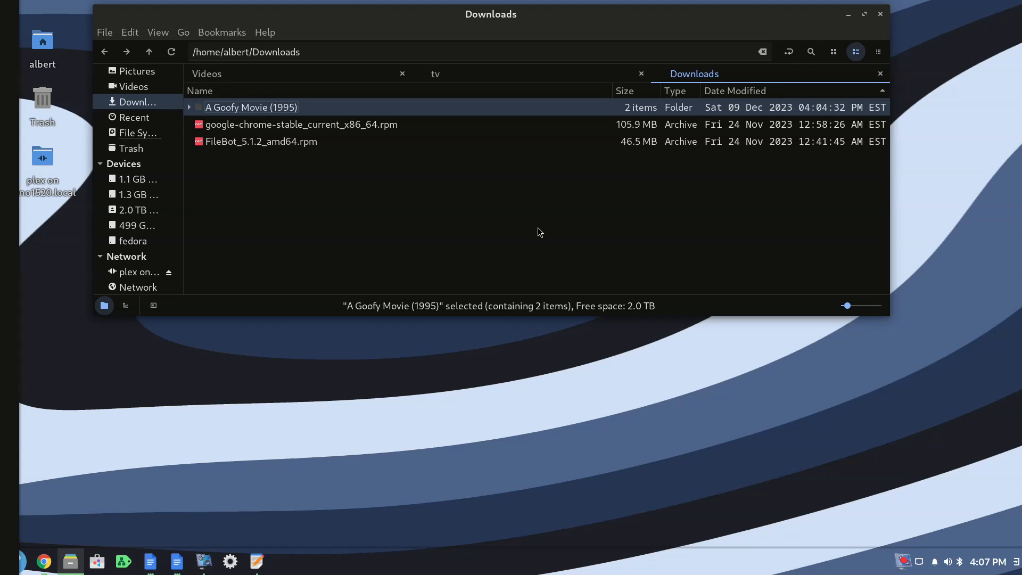
In the "A Goofy Movie (1995)" folder, rename the subtitle file to "A Goofy Movie (1995).eng.SDH.srt", removing the IMDB ID and media details
key(Return)
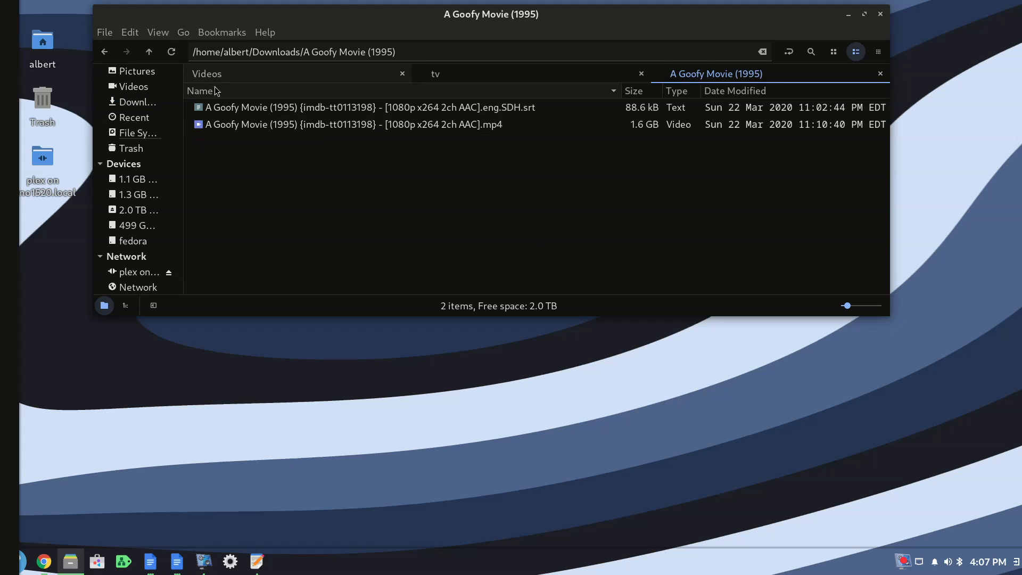
right_click(300, 111)
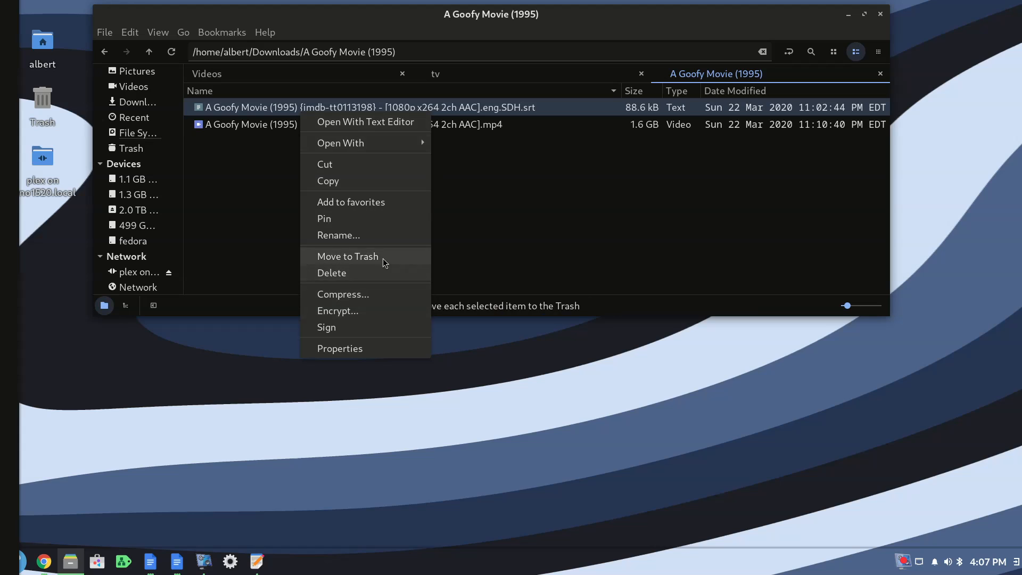
click(375, 237)
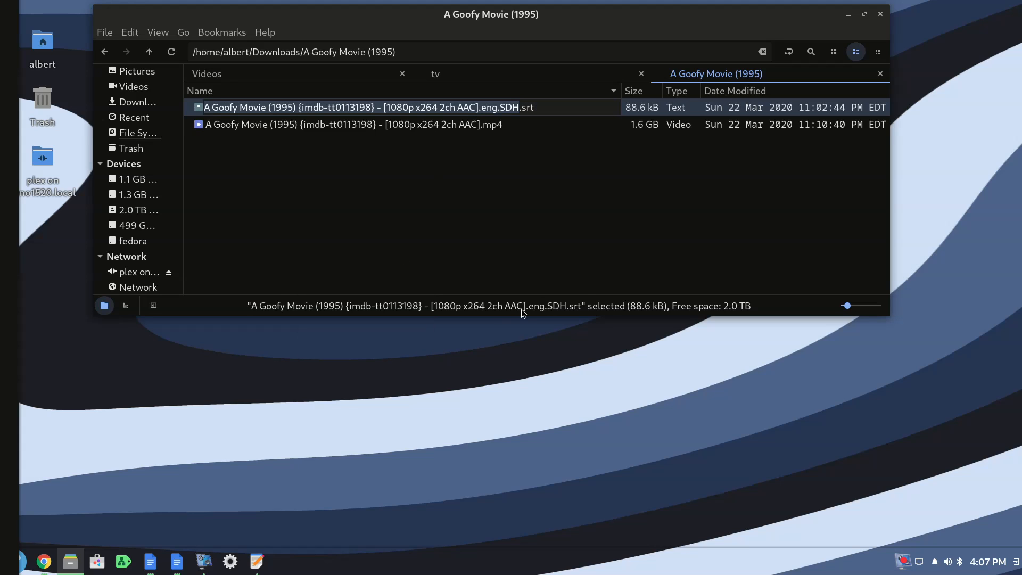
key(Right)
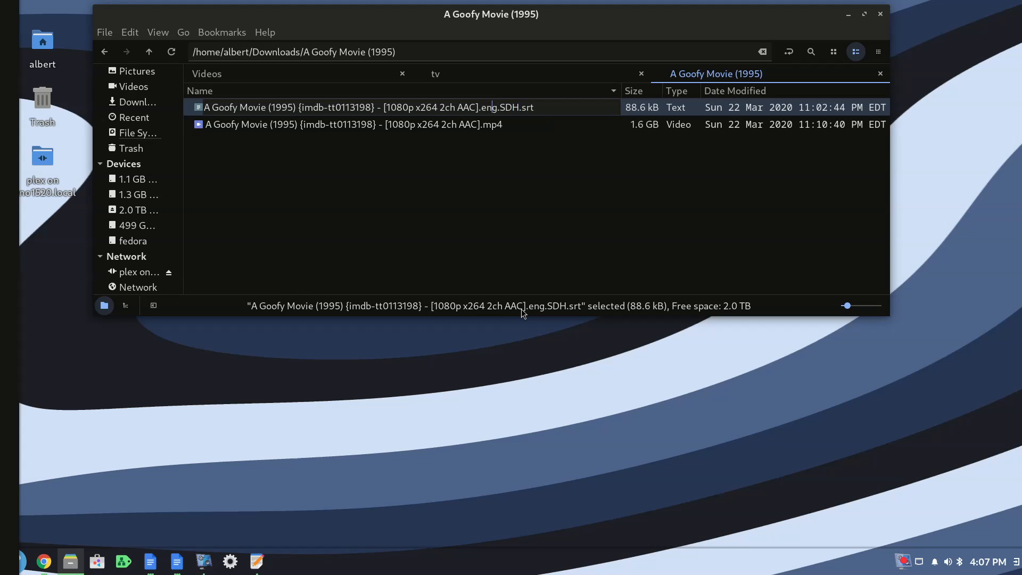
key(shift+Left)
key(shift+Left)
key(shift+Left)
key(shift+Left)
key(shift+Left)
key(shift+Left)
key(shift+Left)
key(shift+Left)
key(shift+Left)
key(shift+Left)
key(shift+Left)
key(shift+Left)
key(shift+Left)
key(shift+Left)
key(shift+Left)
key(shift+Left)
key(shift+Left)
key(shift+Left)
key(shift+Left)
key(shift+Left)
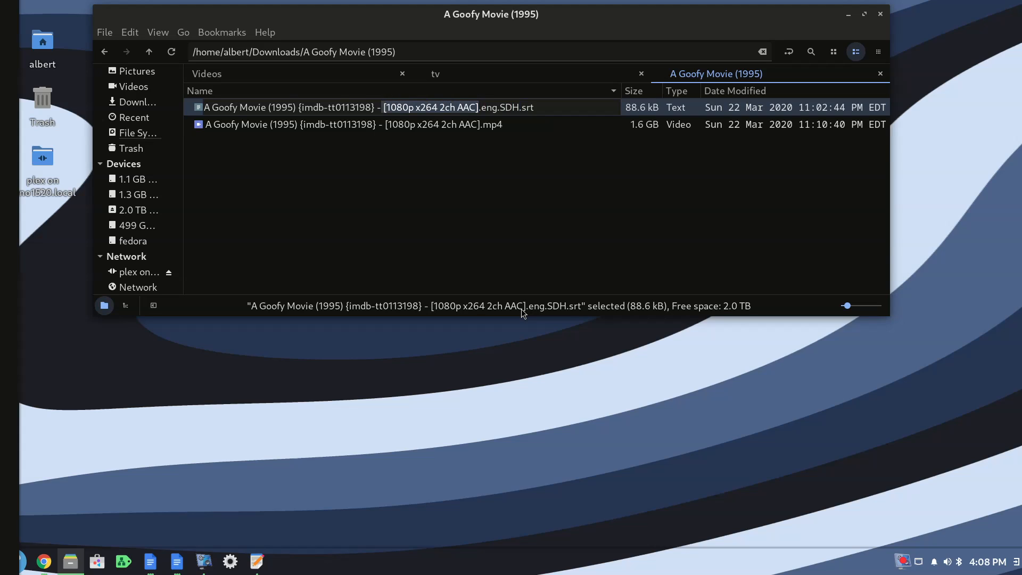
key(BackSpace)
key(Return)
Rename the movie's video file to "A Goofy Movie (1995) Unrated.mp4", replacing the IMDB ID and media details with the edition
key(Down)
key(F2)
key(Right)
key(shift+Left)
key(shift+Left)
key(shift+Left)
key(shift+Left)
key(shift+Left)
key(shift+Left)
key(shift+Left)
key(shift+Left)
key(shift+Left)
key(shift+Left)
key(shift+Left)
key(shift+Left)
key(shift+Left)
key(shift+Left)
key(shift+Left)
key(shift+Left)
key(shift+Left)
key(shift+Left)
key(shift+Left)
key(shift+Left)
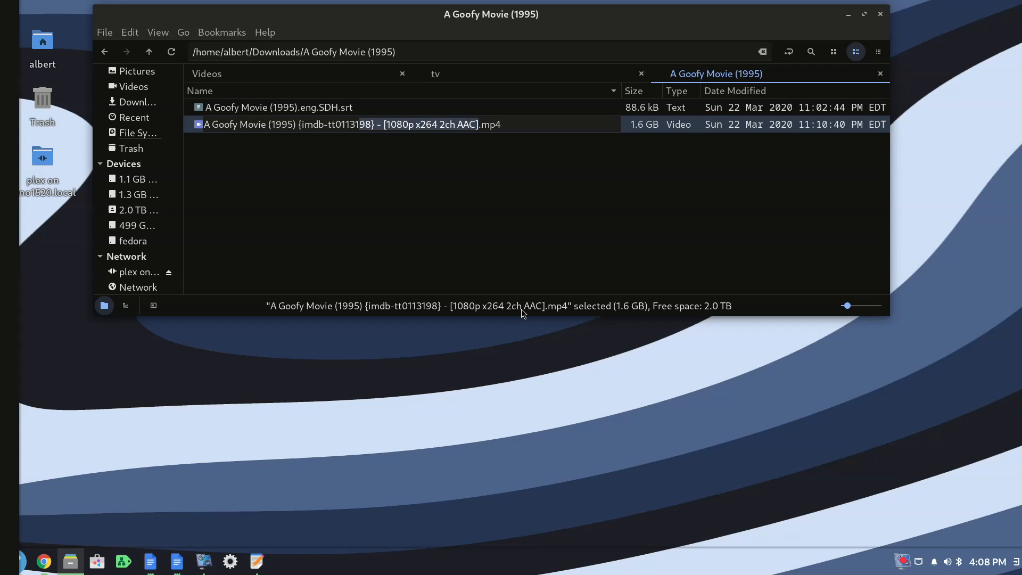
key(BackSpace)
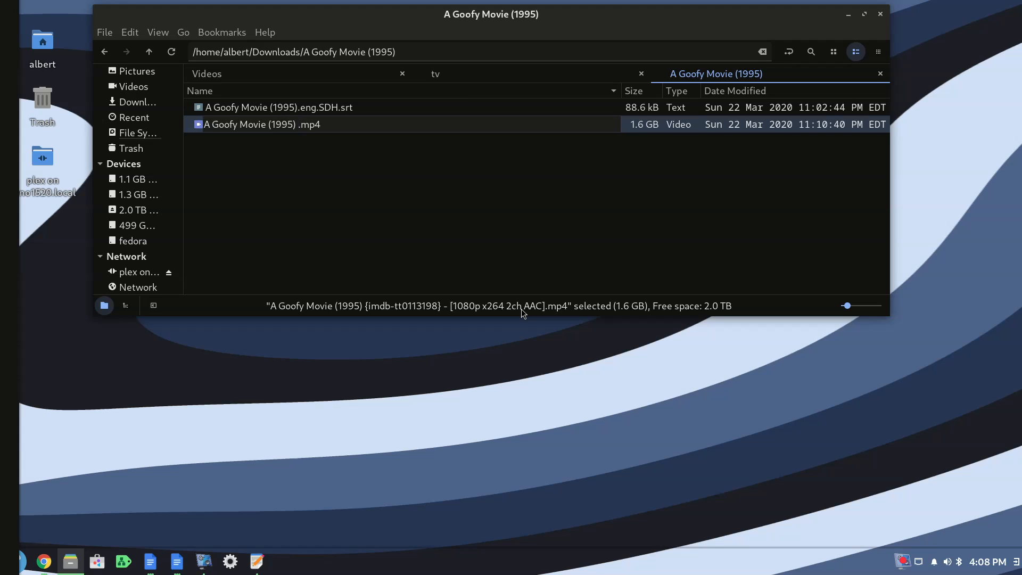
text(Unrated)
key(Return)
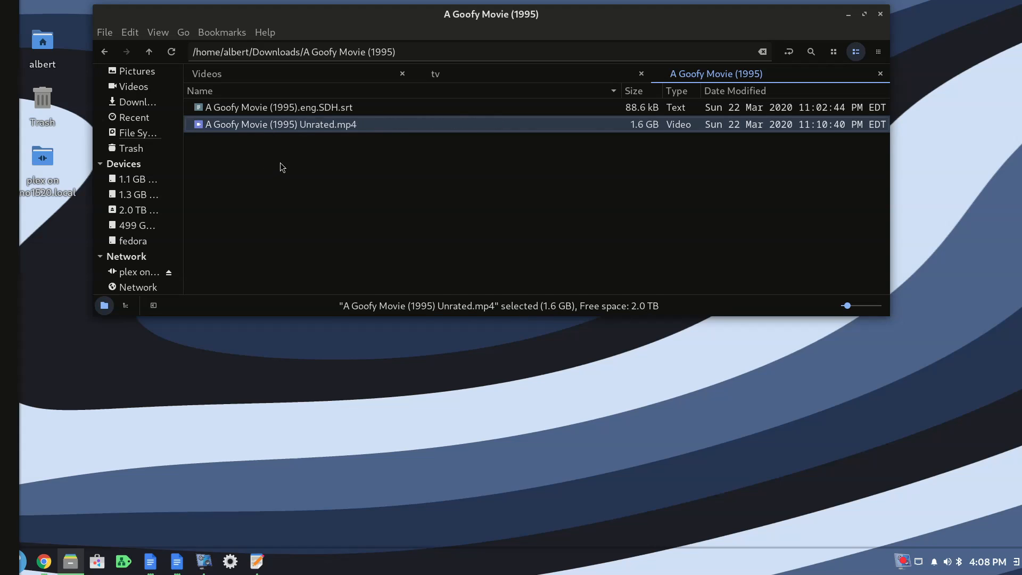
Open the "A Goofy Movie (1995)" folder from Downloads in FileBot and rename both files with the Movie - TMDB Structure preset
click(104, 51)
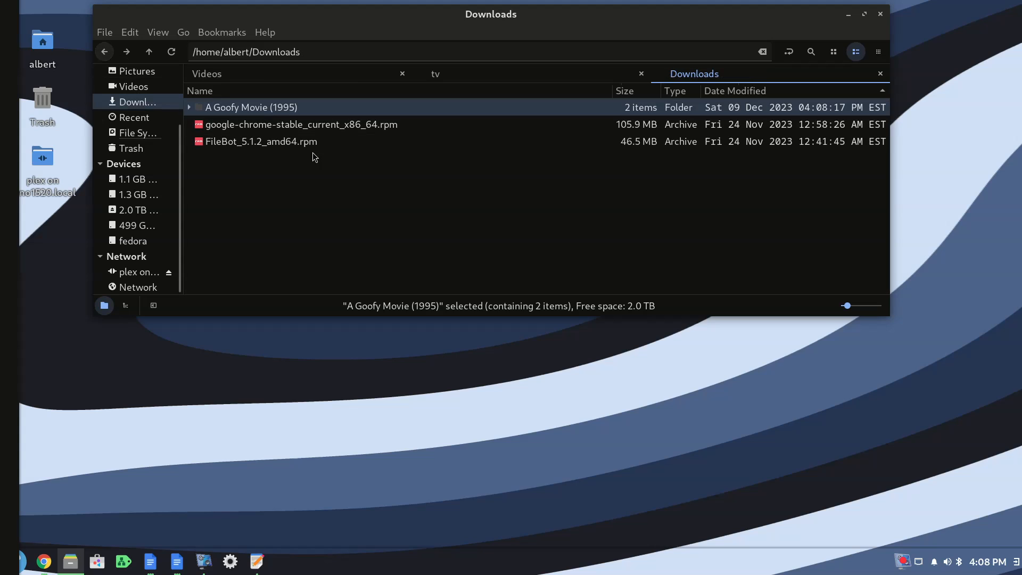
right_click(280, 108)
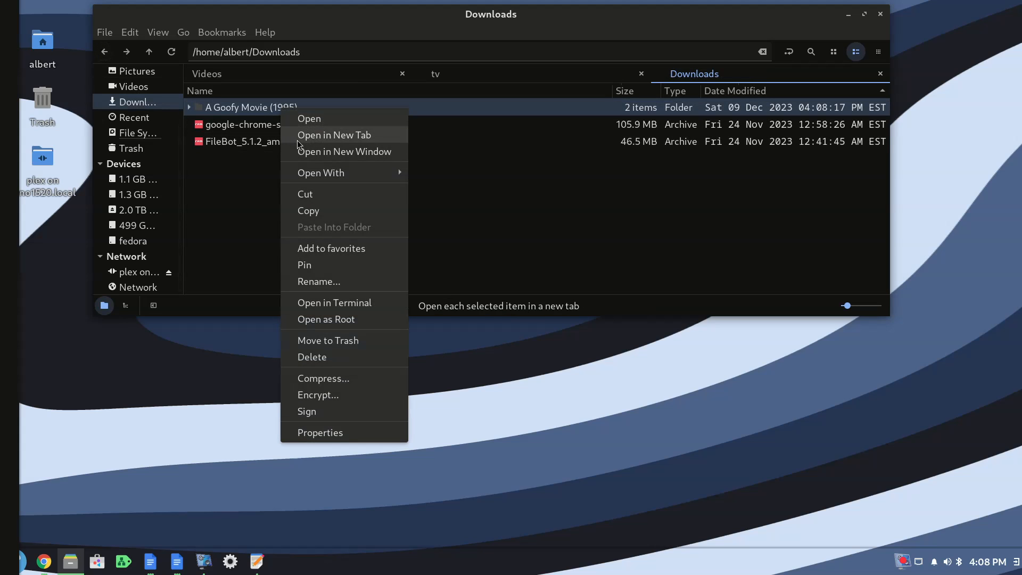
mouse_move(384, 173)
click(435, 174)
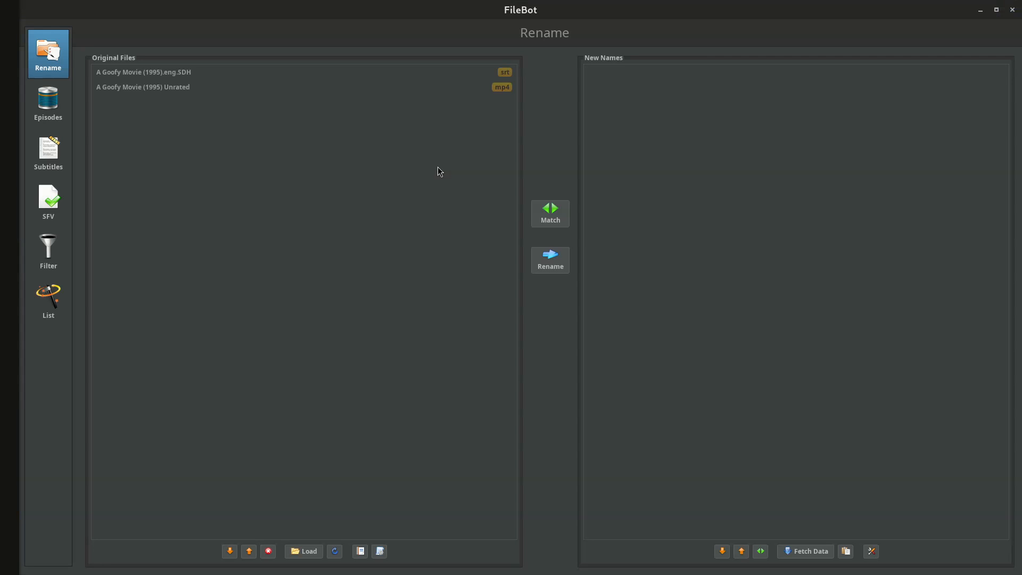
click(380, 551)
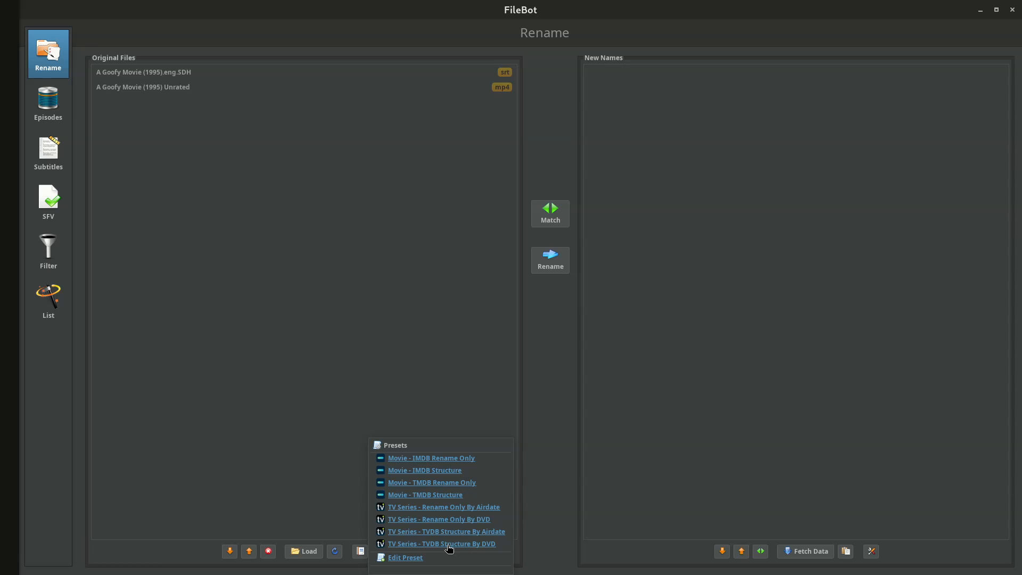
click(453, 496)
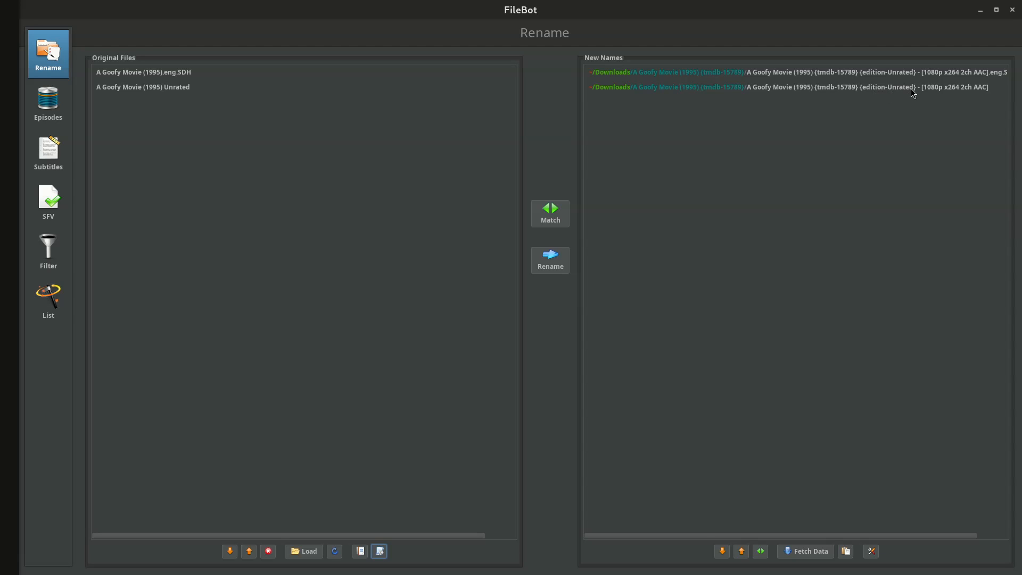
click(560, 261)
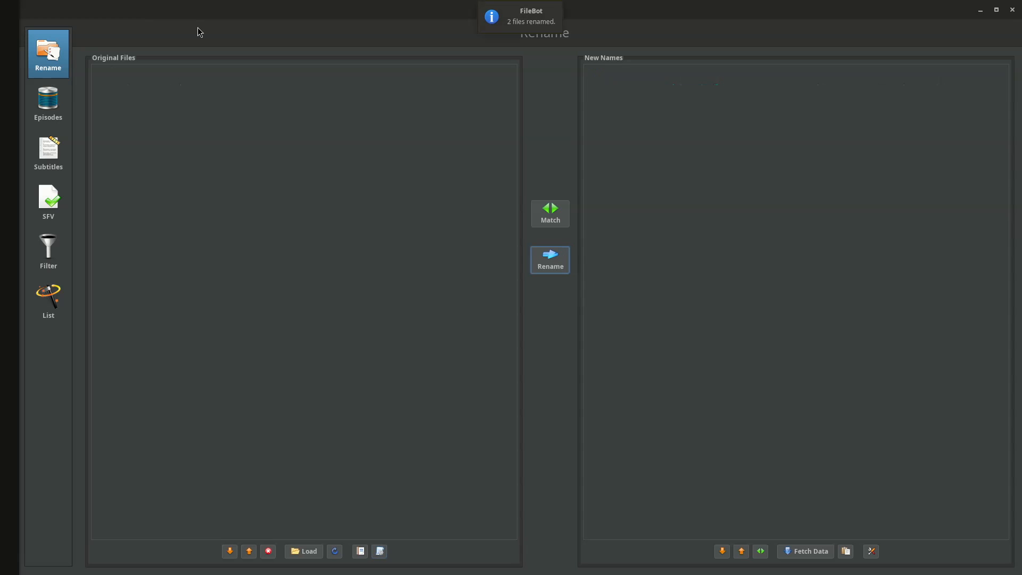
Restore the FileBot window, move it clear of the file manager, and open the renamed "A Goofy Movie (1995) {tmdb-15789}" folder to examine its file names
double_click(714, 14)
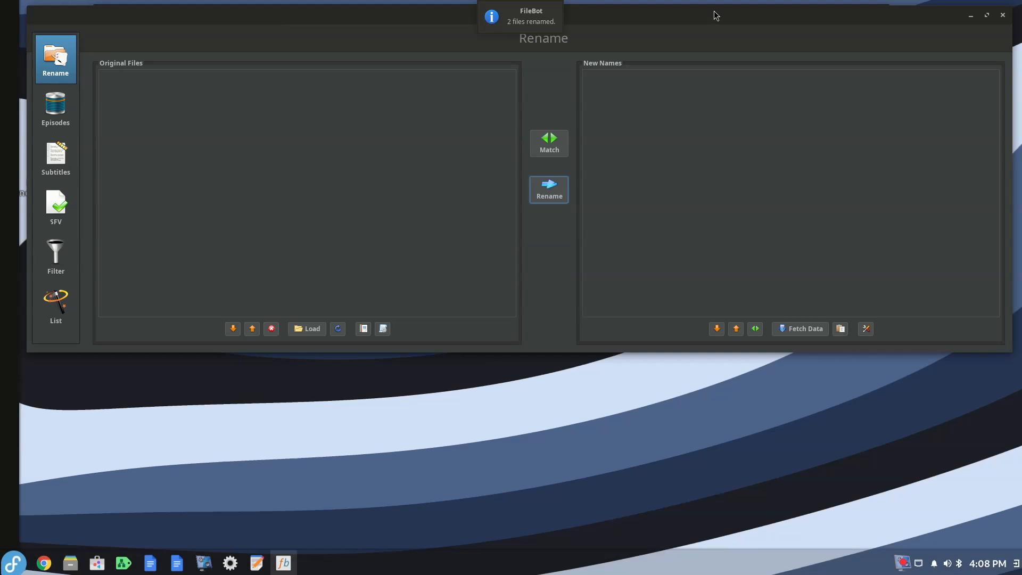
drag(695, 20, 675, 296)
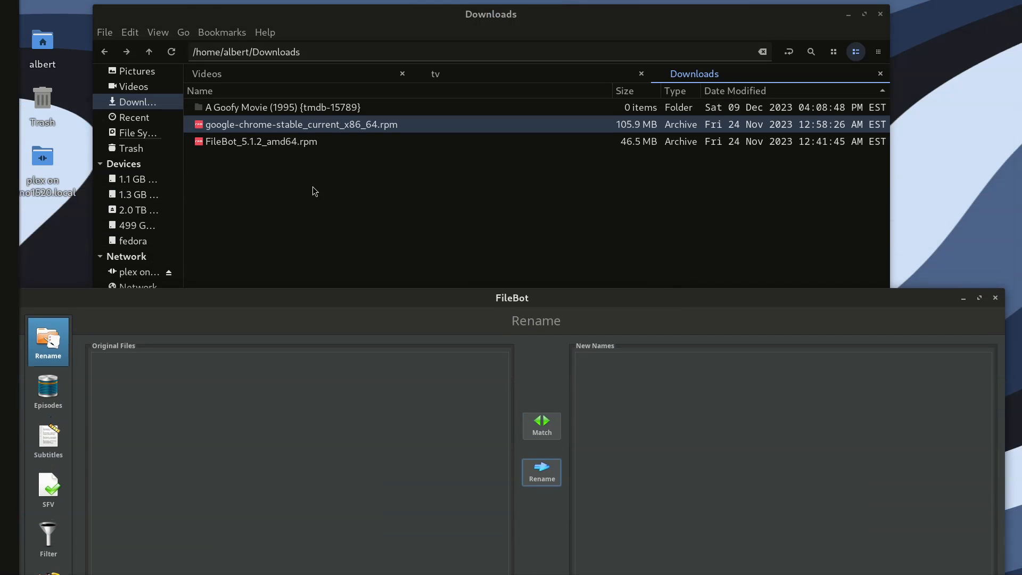
click(281, 119)
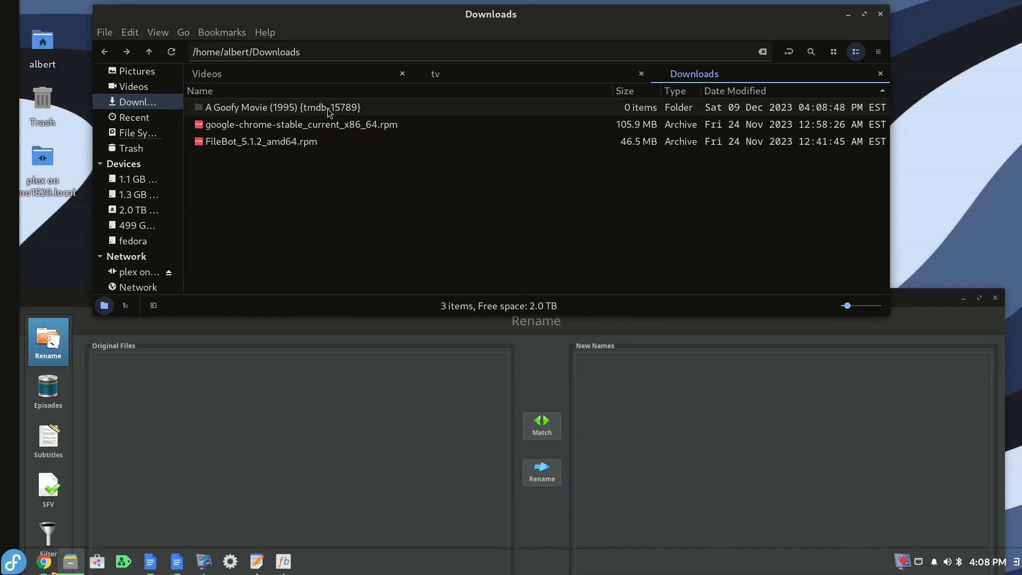
click(296, 109)
double_click(294, 110)
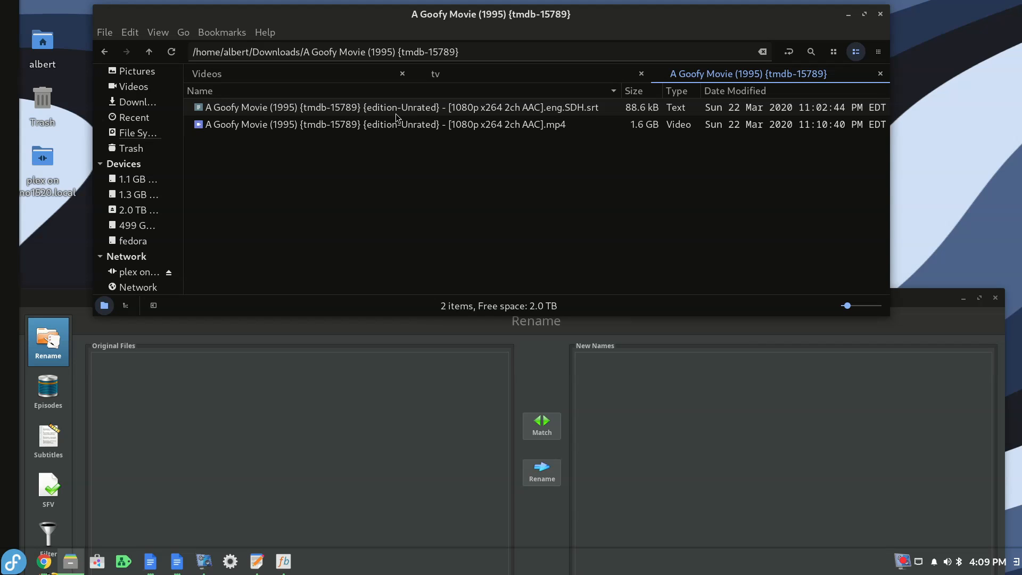
In FileBot's Subtitles section, view the OpenSubtitles login without signing in, and set the subtitle language to English
drag(947, 305, 961, 97)
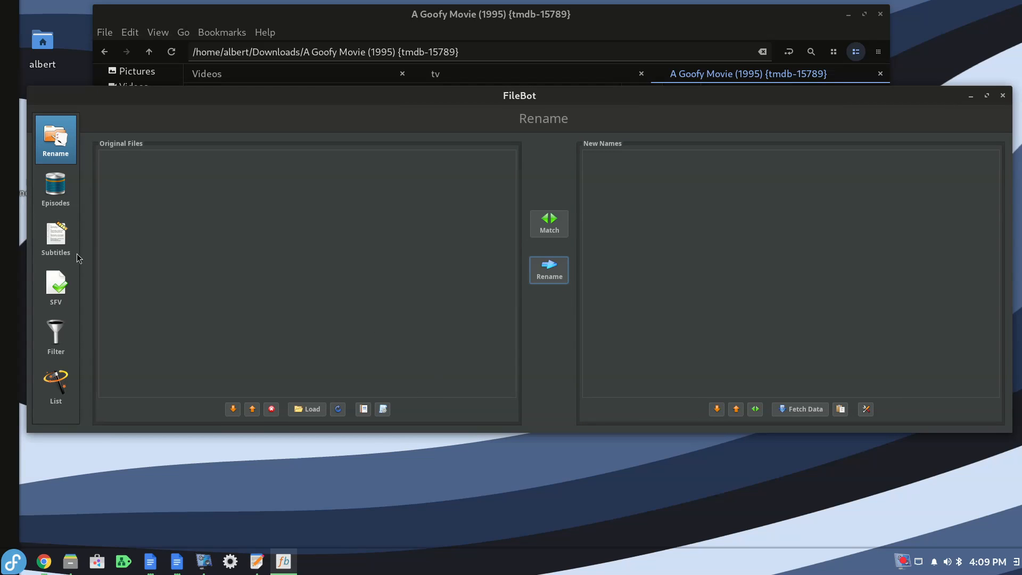
click(56, 239)
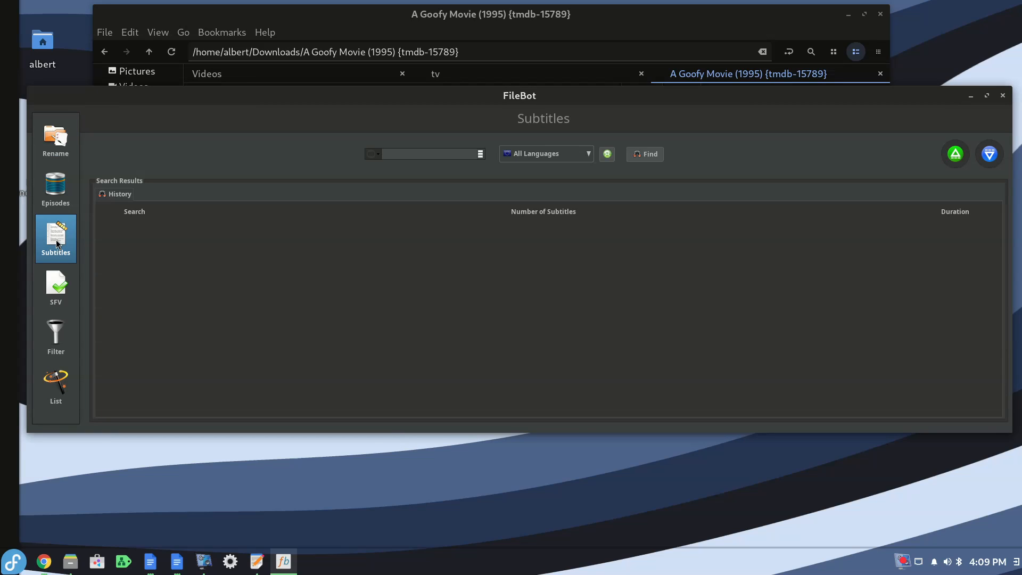
click(608, 154)
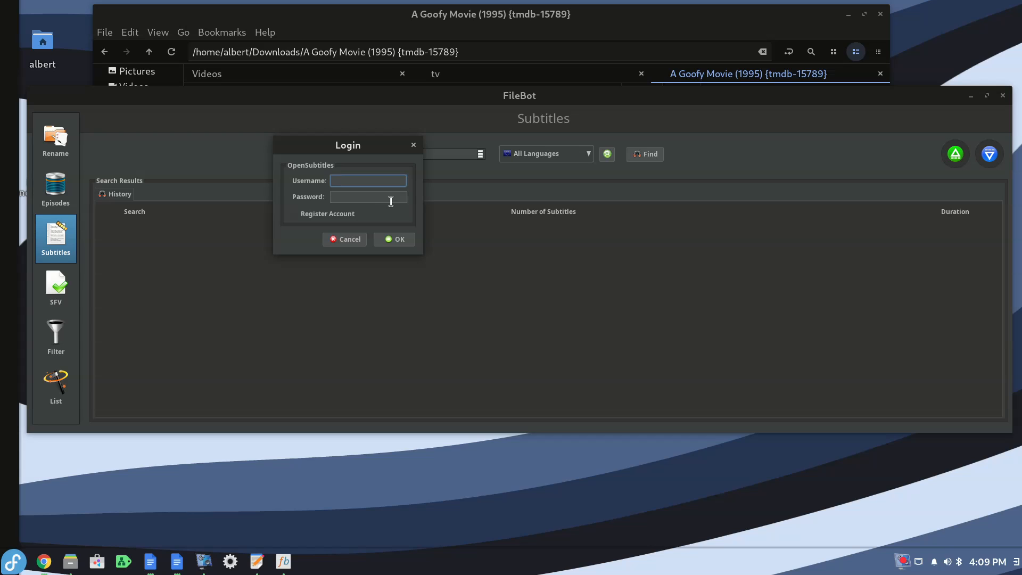
click(348, 241)
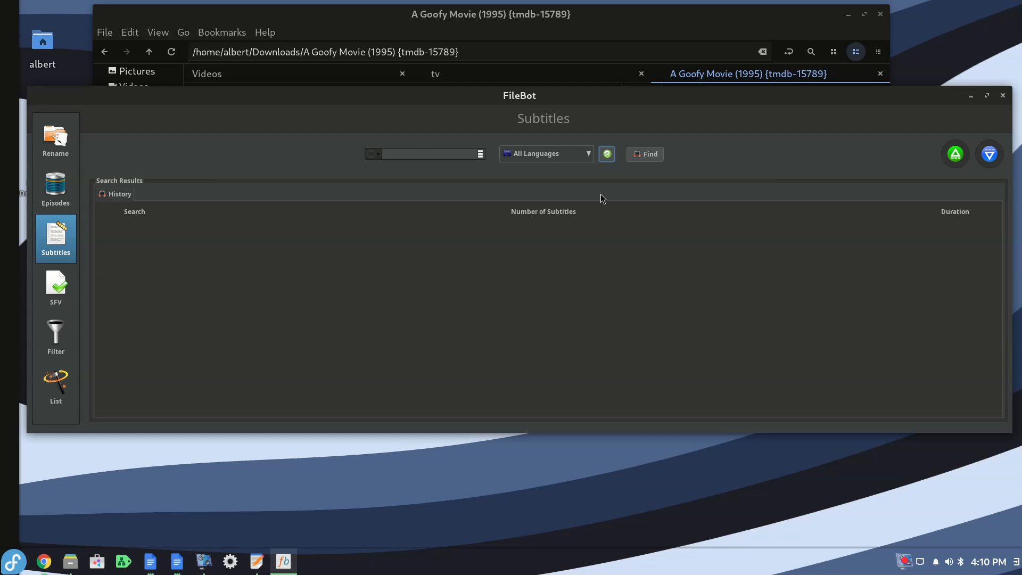
click(589, 155)
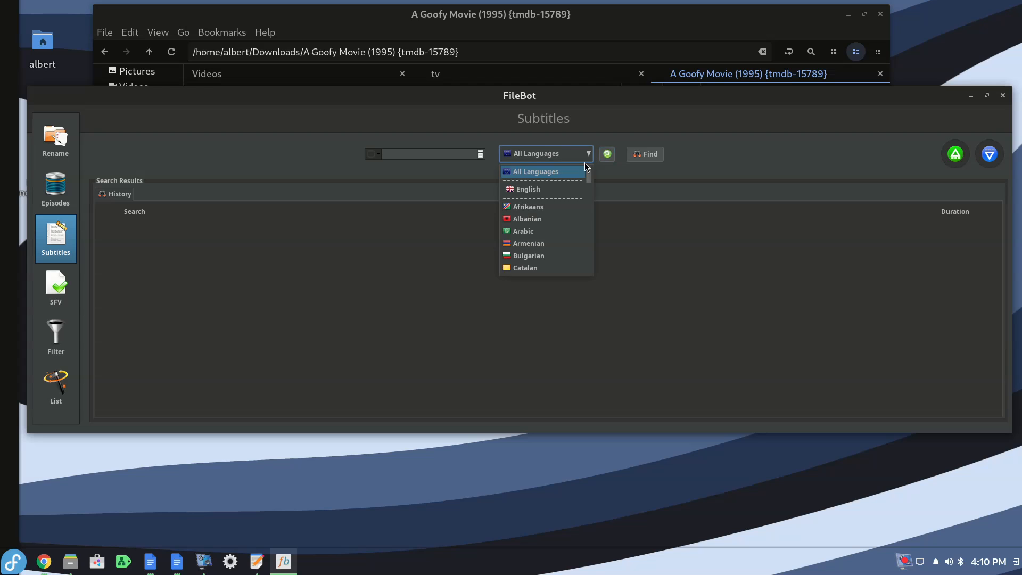
click(566, 189)
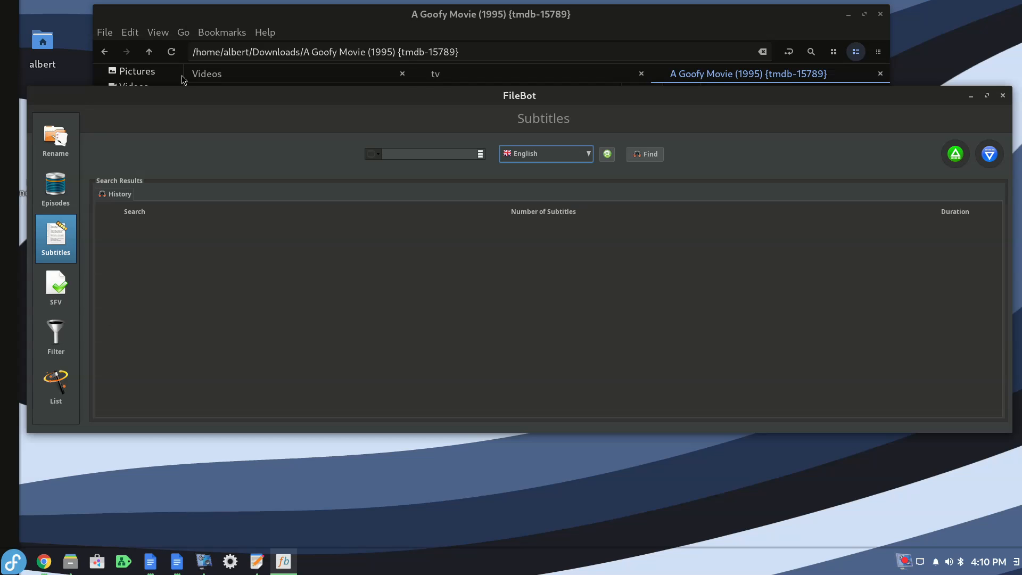
Load the "A Goofy Movie (1995) {tmdb-15789}" folder into FileBot's rename list and generate new names with the Movie - TMDB Rename Only preset
drag(205, 99, 207, 186)
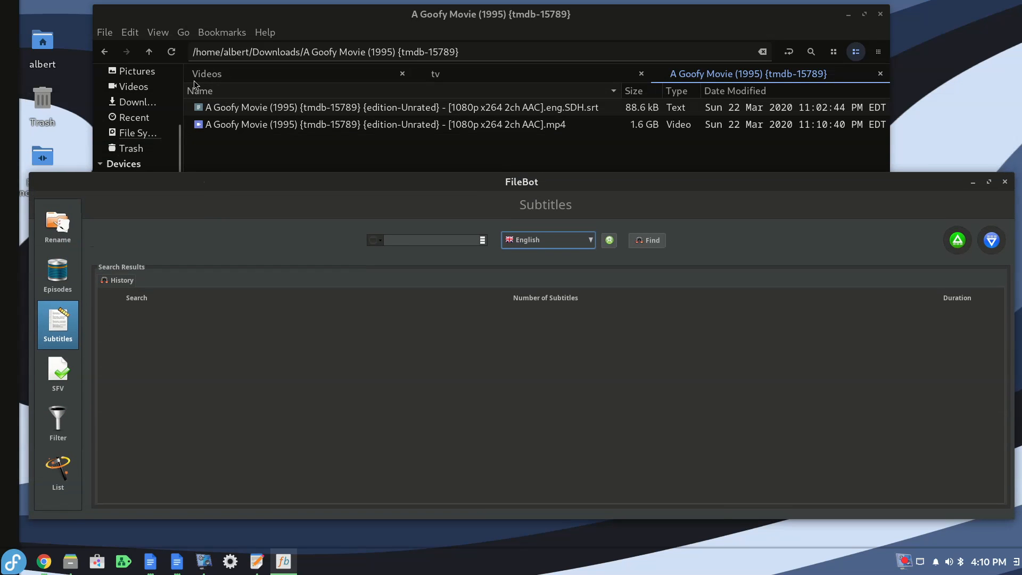
click(105, 52)
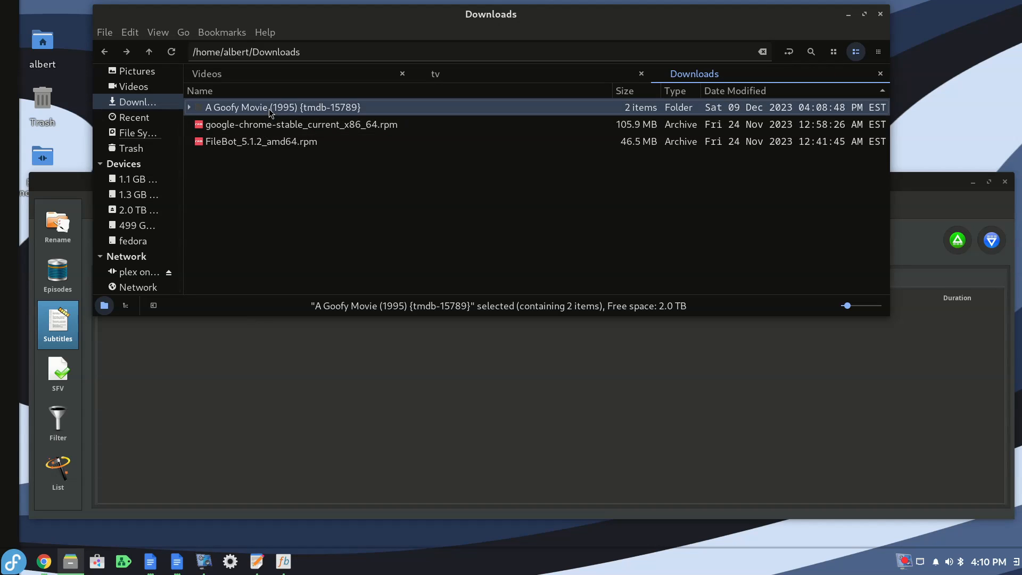
click(314, 400)
click(55, 228)
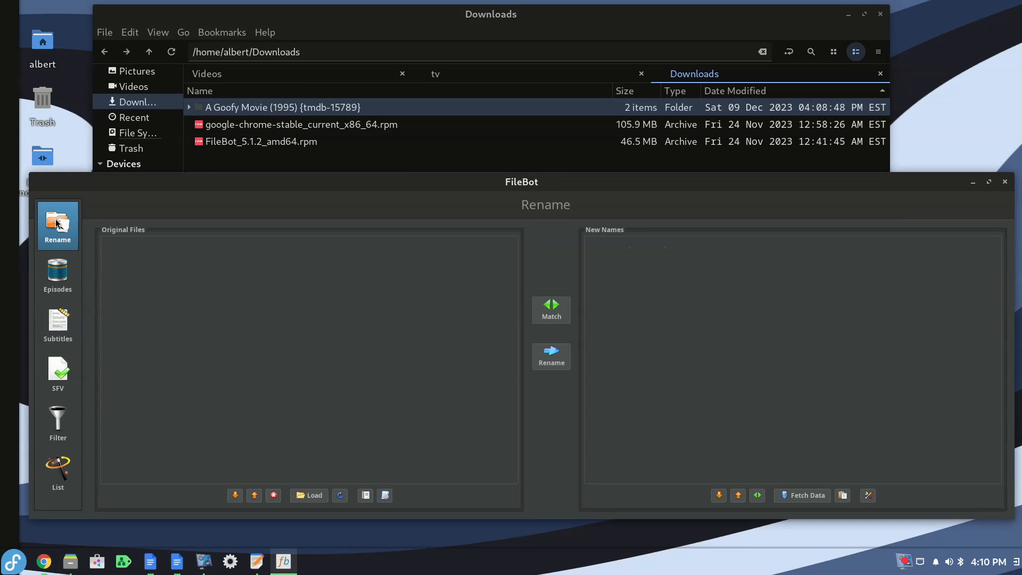
drag(237, 107, 244, 368)
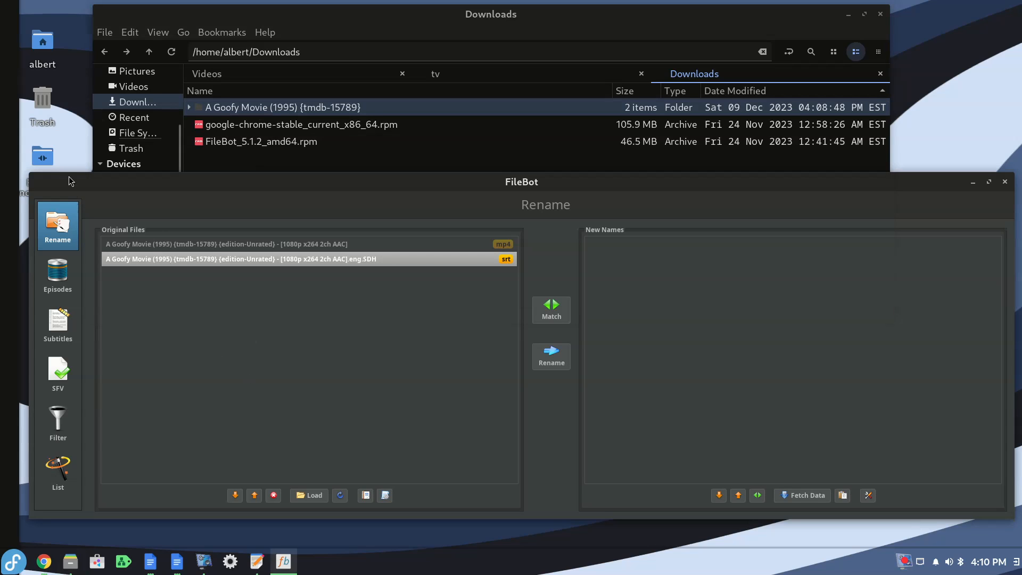
click(385, 495)
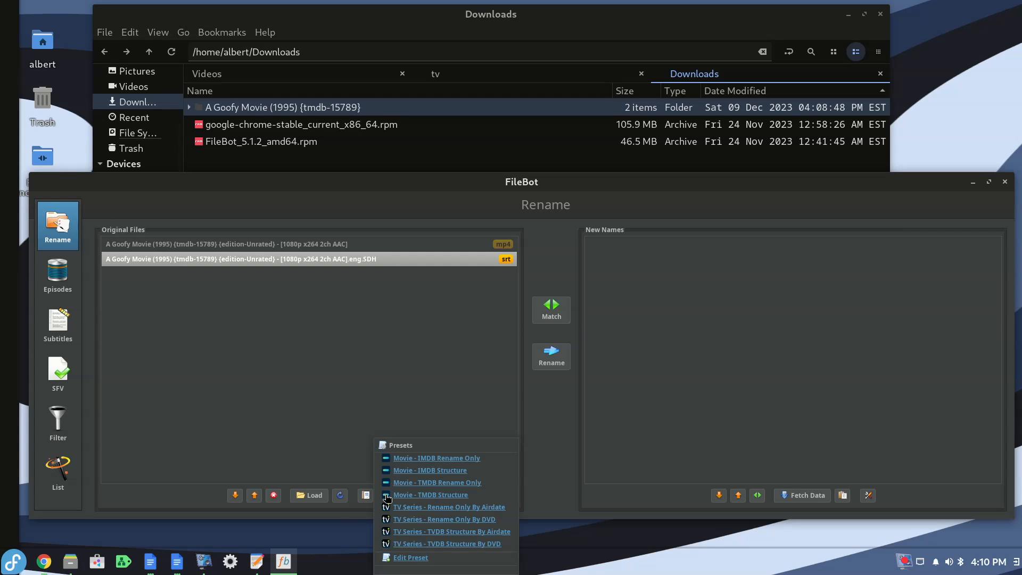
click(434, 483)
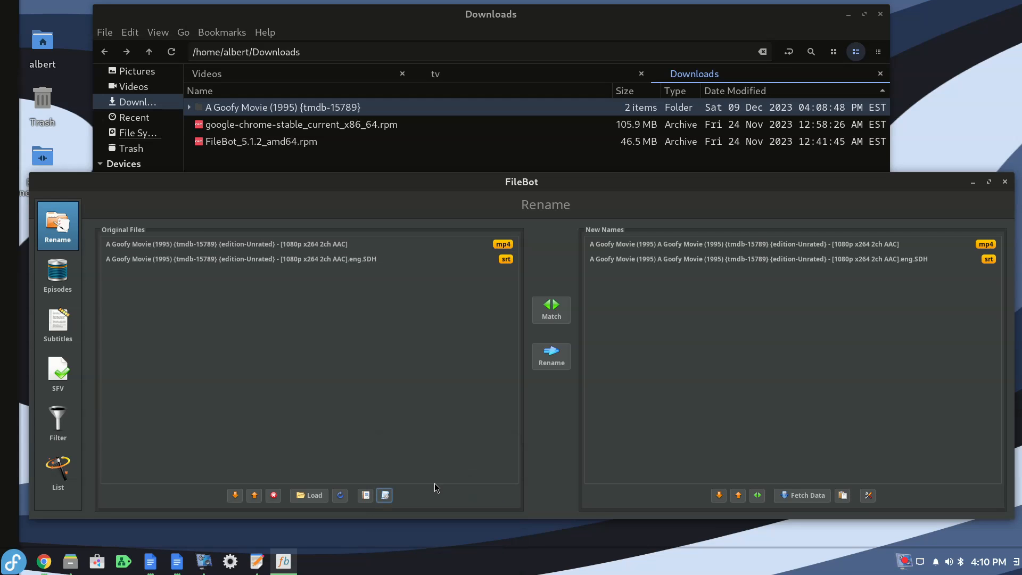
Enable Fetch artwork and Fetch cover images in the post-processing options, and rename the loaded movie and subtitle files
click(869, 496)
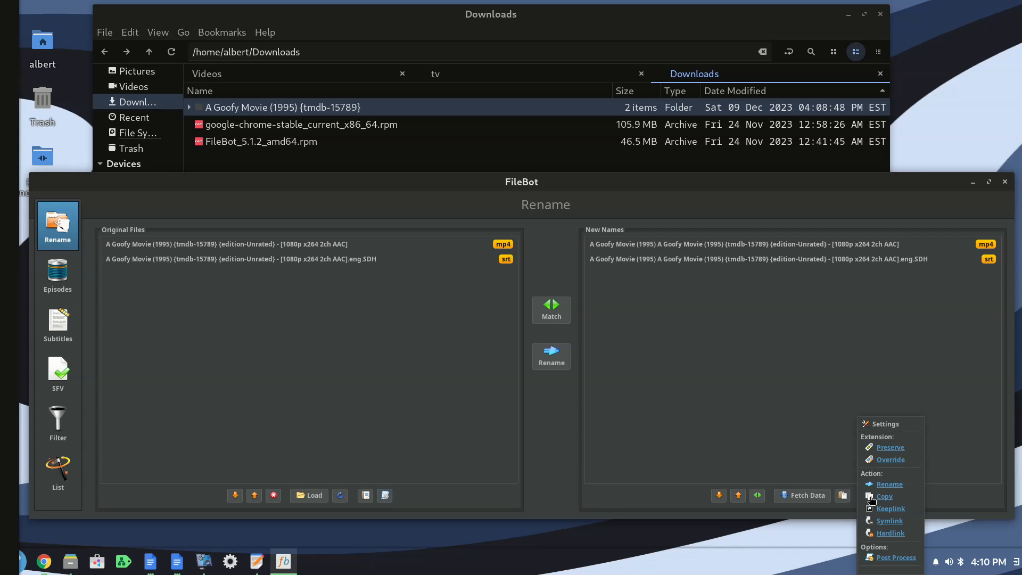
click(897, 558)
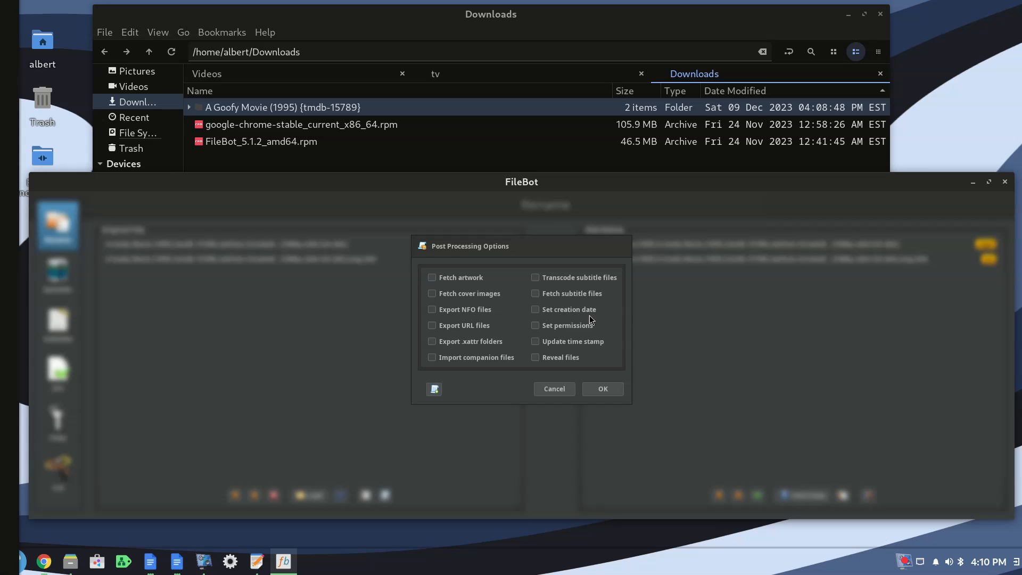
click(536, 295)
click(535, 294)
click(433, 295)
click(433, 278)
click(607, 391)
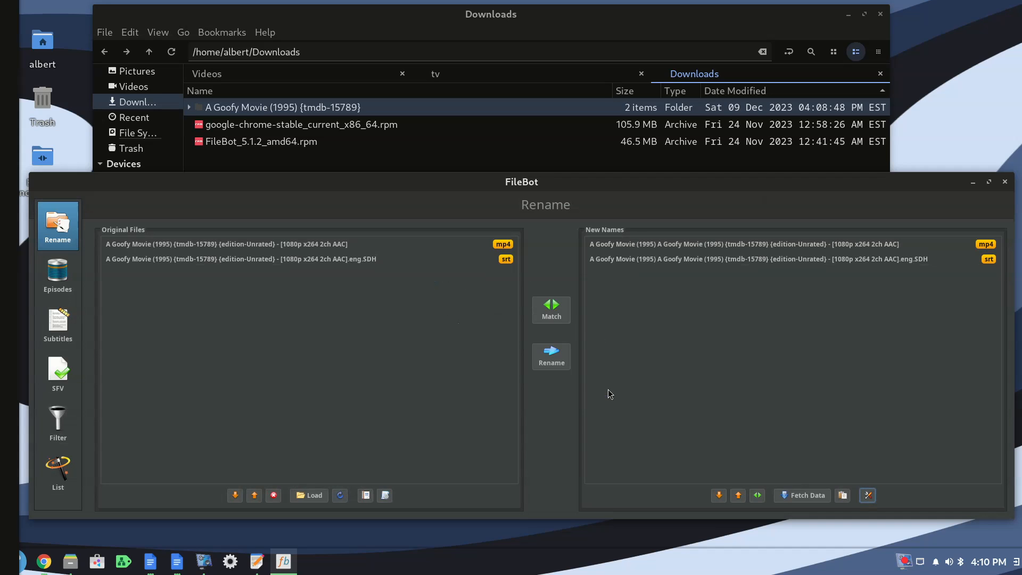
click(551, 360)
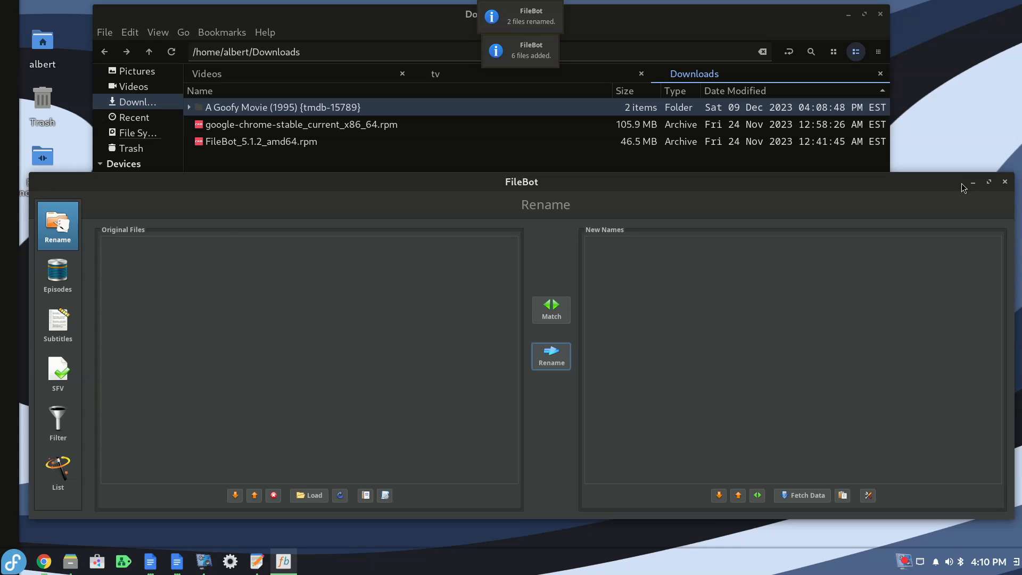
Close FileBot and view the fetched poster.jpg, folder.jpg and backdrop.jpg from the "A Goofy Movie (1995) {tmdb-15789}" folder
click(1005, 182)
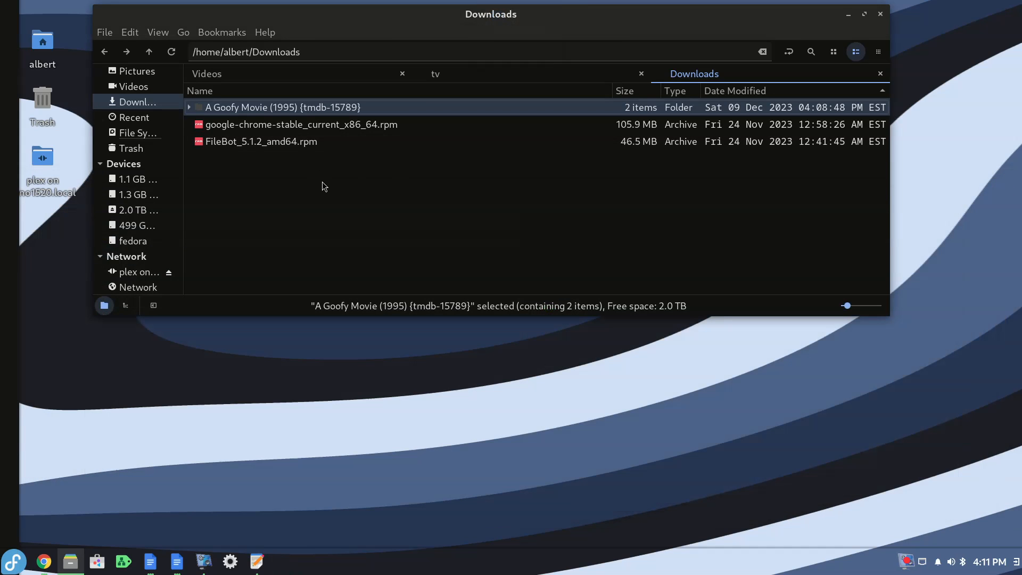
double_click(321, 110)
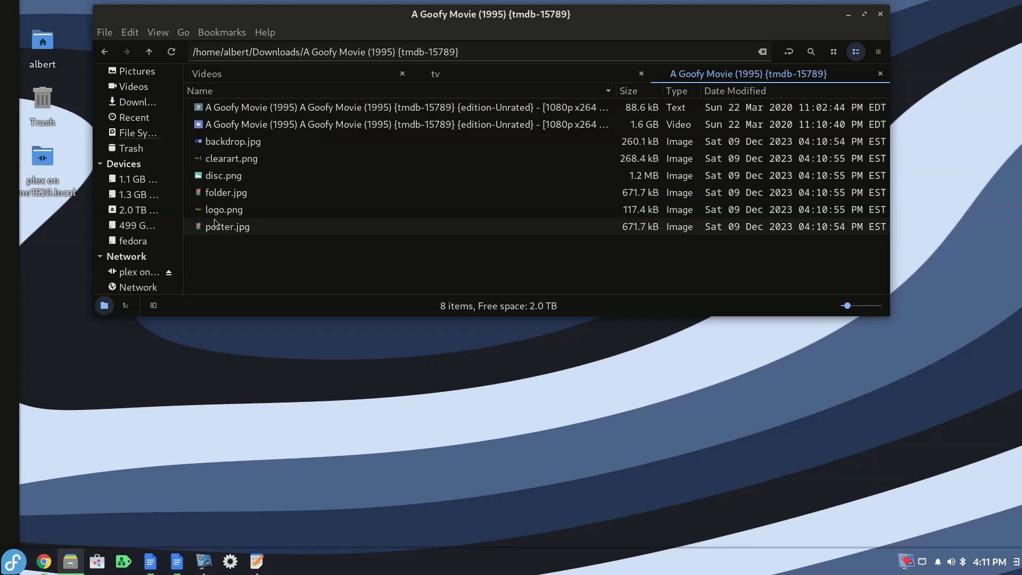
double_click(216, 226)
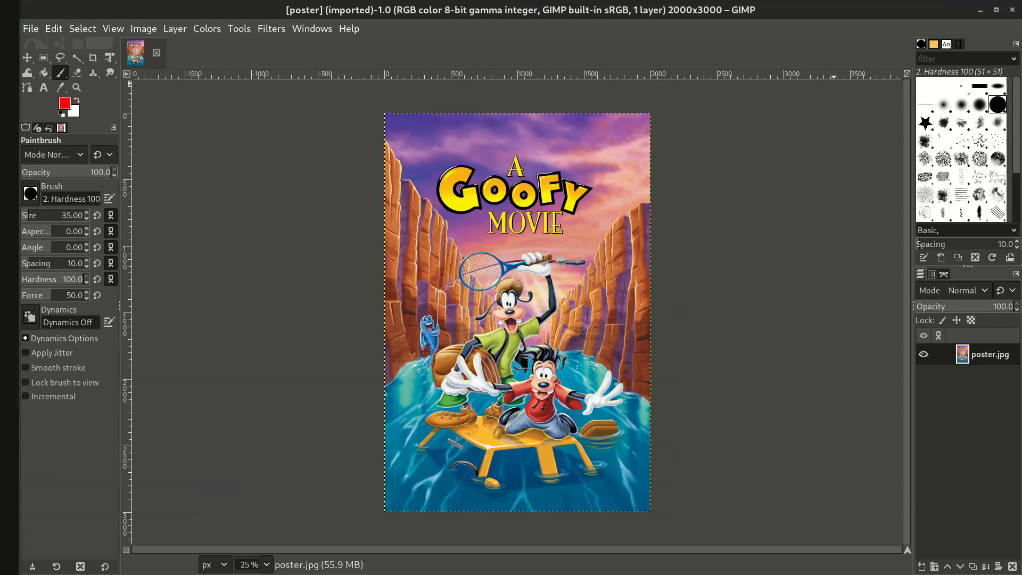
click(1012, 10)
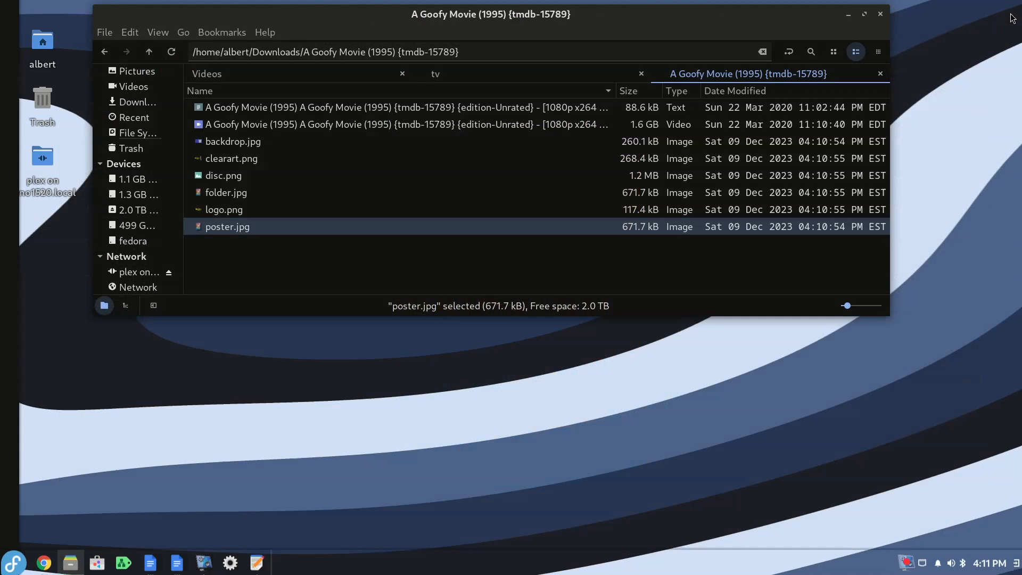
double_click(220, 197)
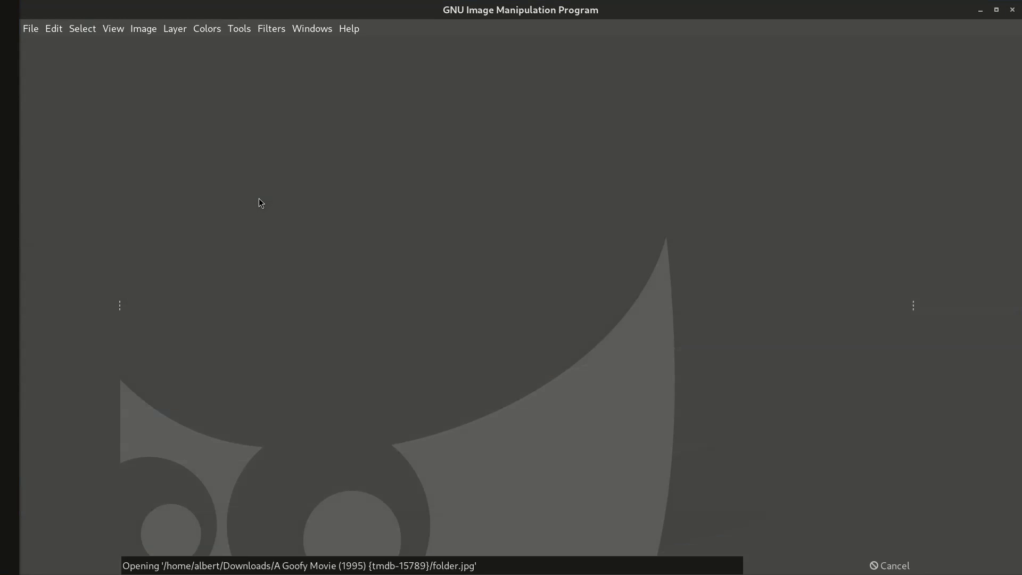
click(1013, 10)
double_click(235, 142)
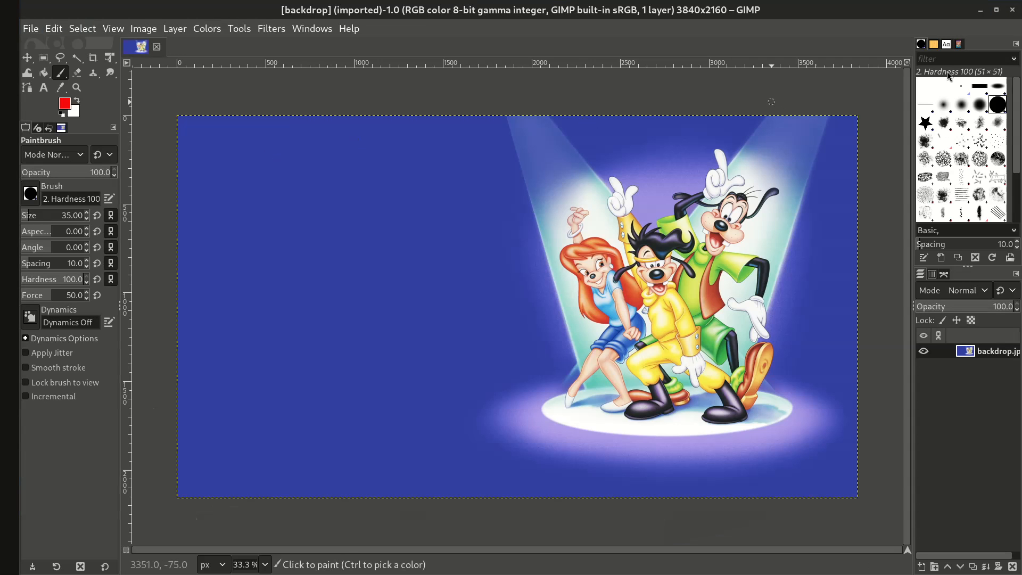
click(1013, 11)
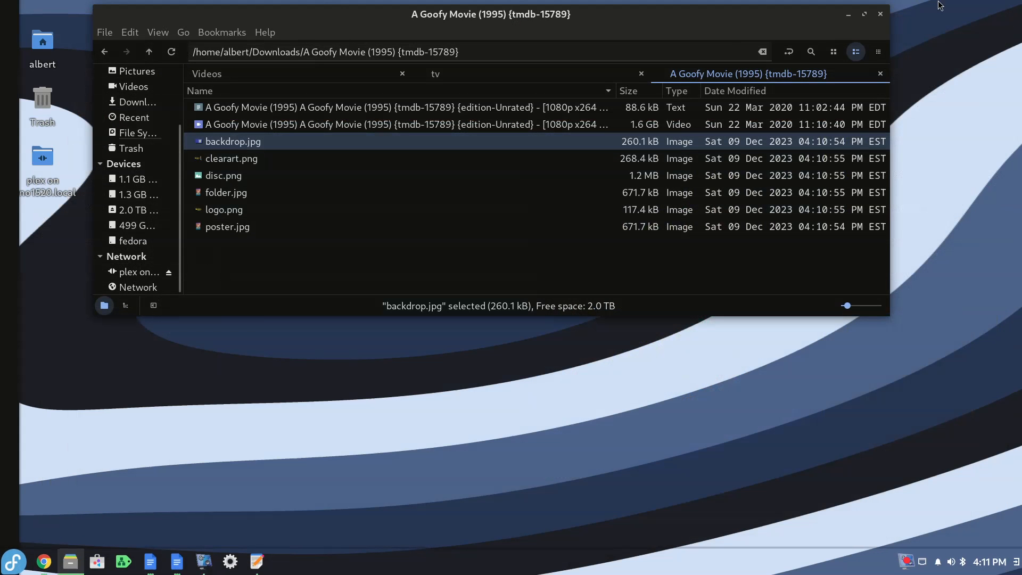
Close the file manager and bring the text document with the movie preset formats briefly into view, moving it back off screen
click(886, 15)
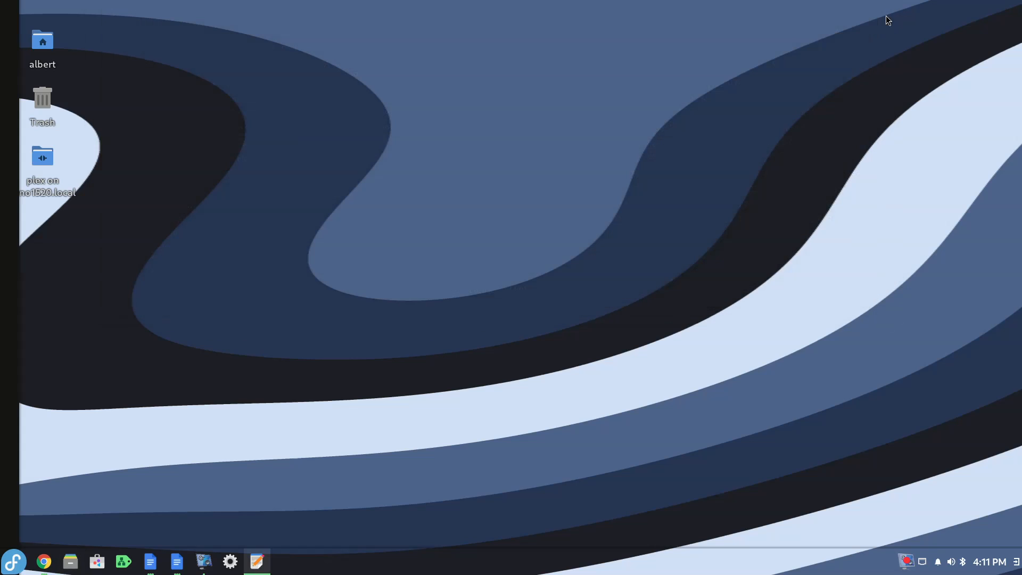
drag(1021, 201, 438, 99)
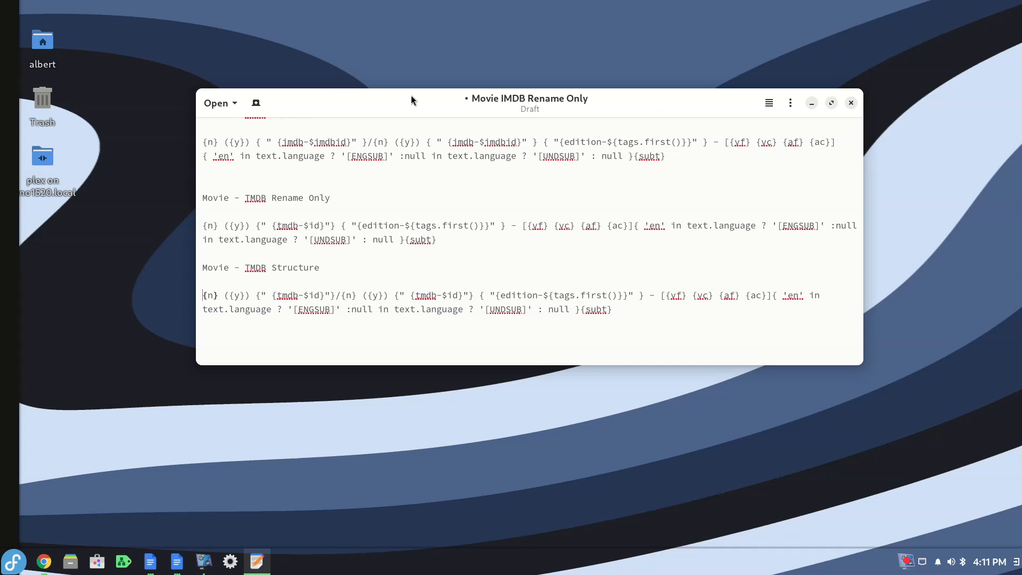
drag(411, 96, 1021, 313)
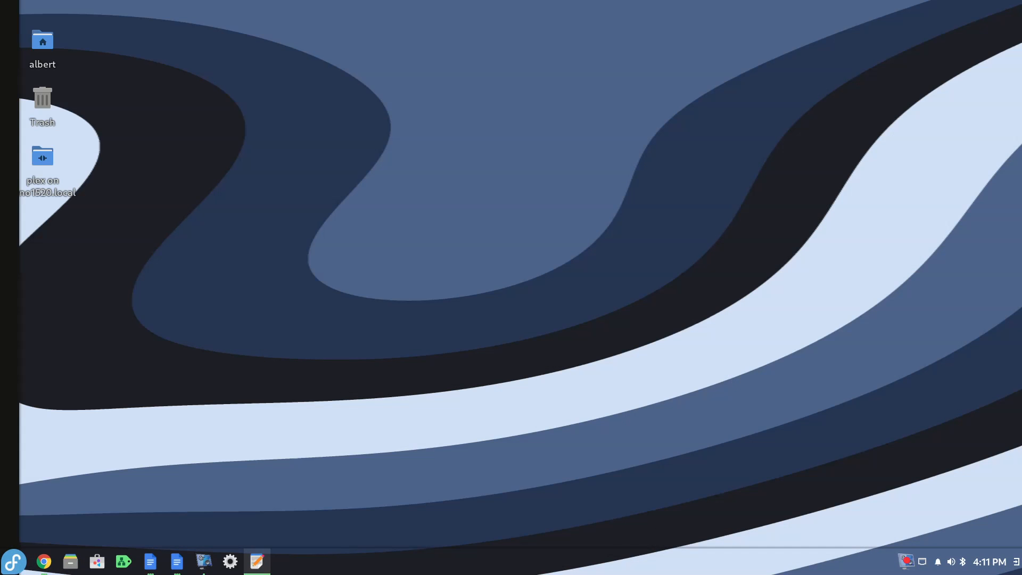